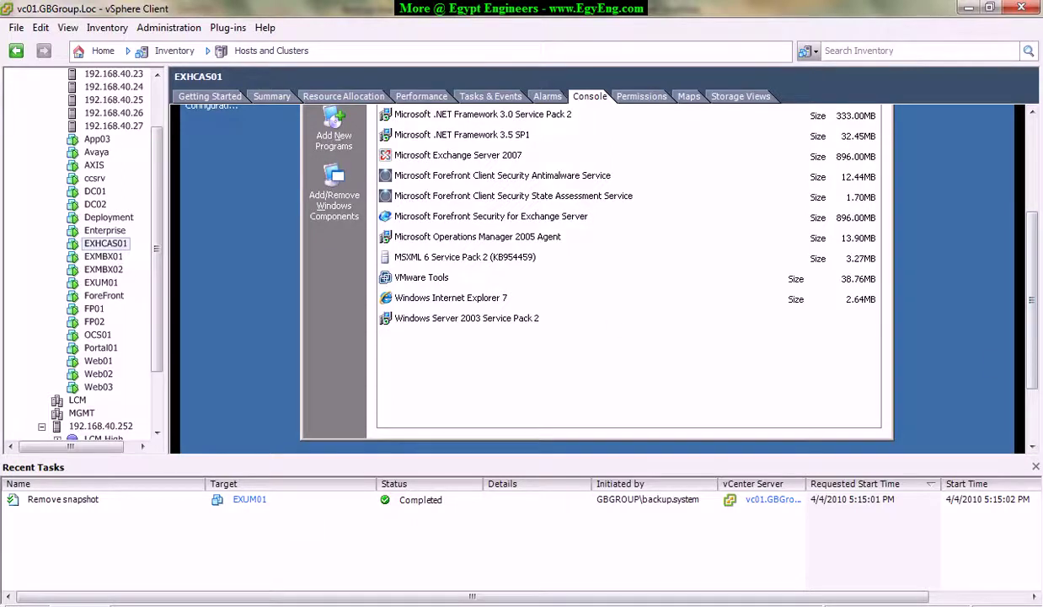
Highlight 'How to create media sets.' in the OneNote training agenda, then return to the remote desktop.
mouse_move(274, 606)
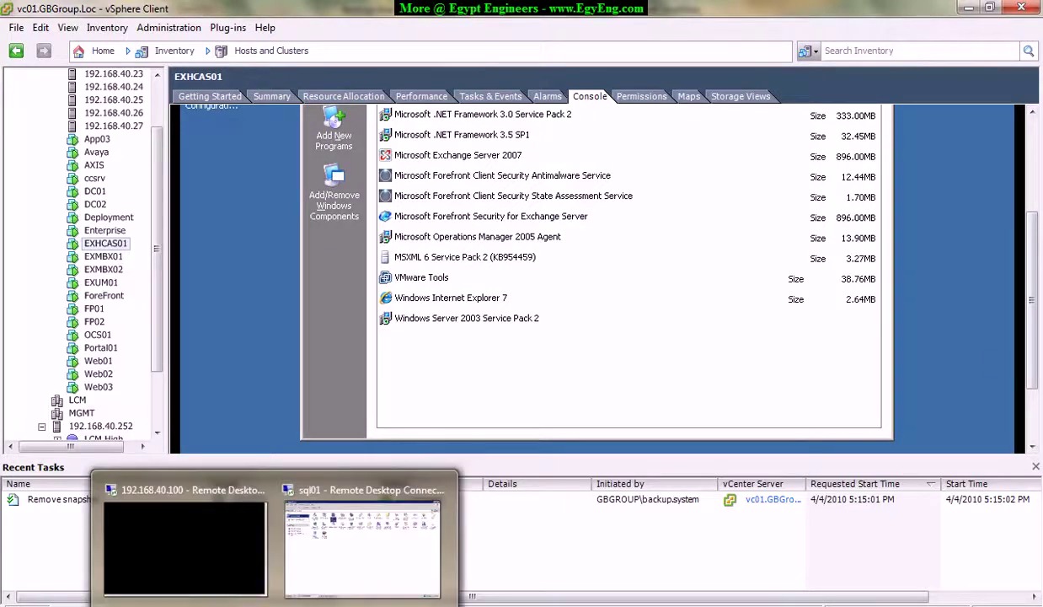
click(341, 605)
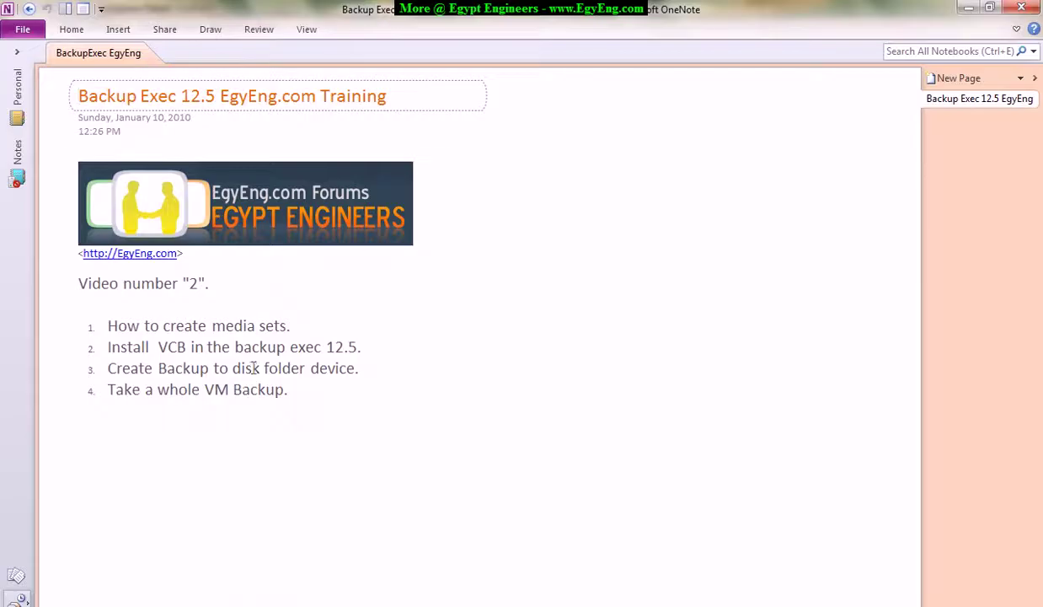
drag(114, 325, 308, 367)
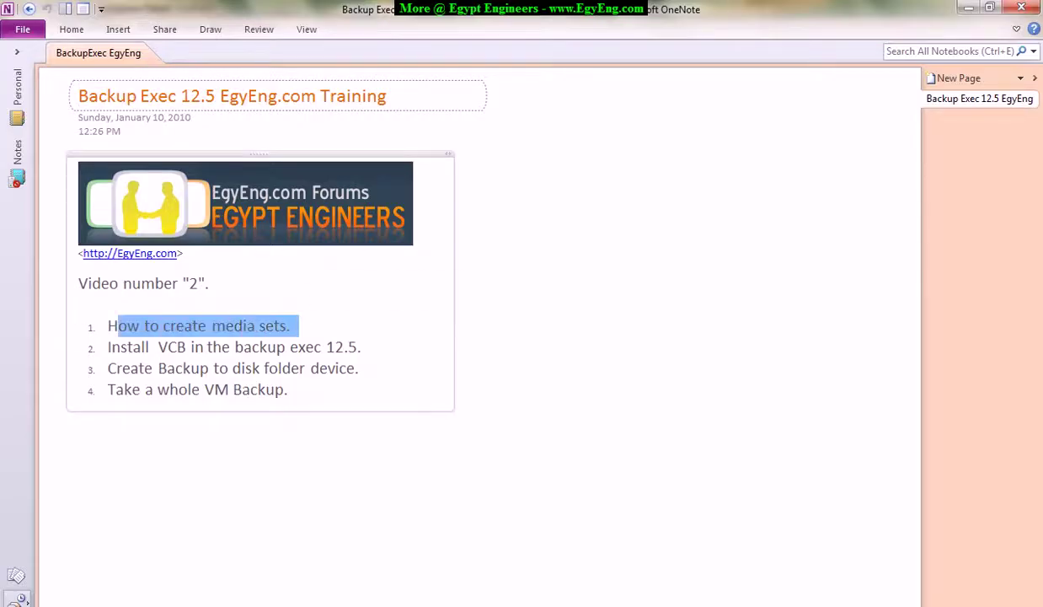
click(404, 606)
Unlock the 192.168.40.100 remote session with the account password and bring up the Backup Exec console.
mouse_move(352, 587)
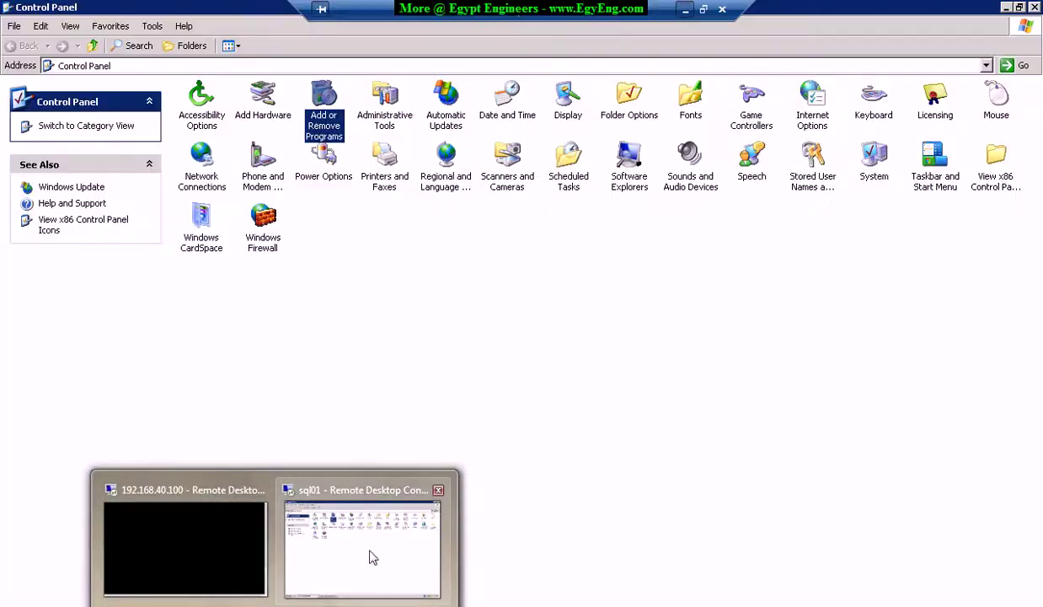
click(206, 544)
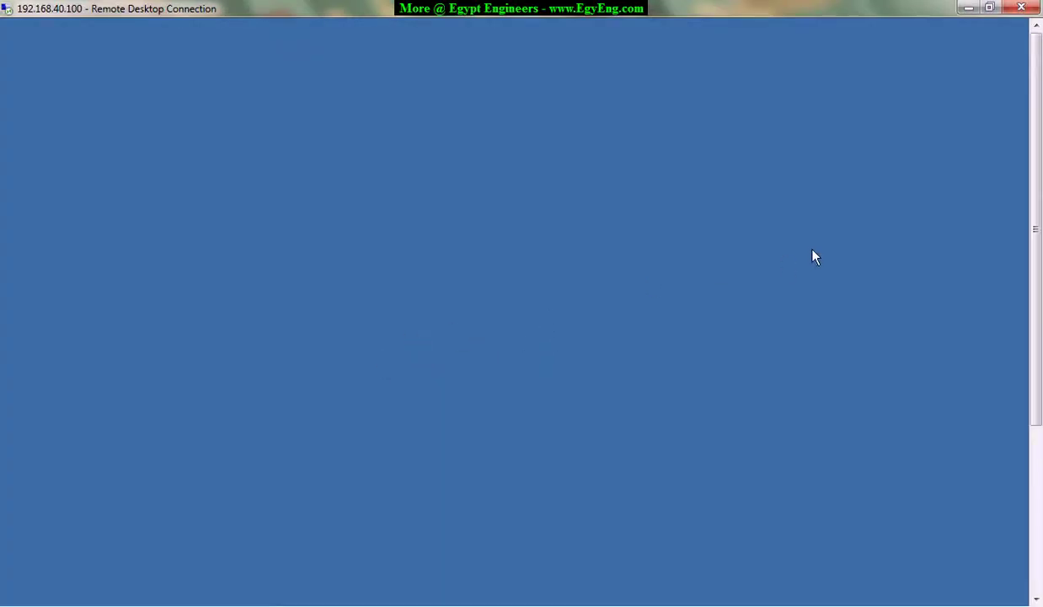
text(•••••••••)
key(Return)
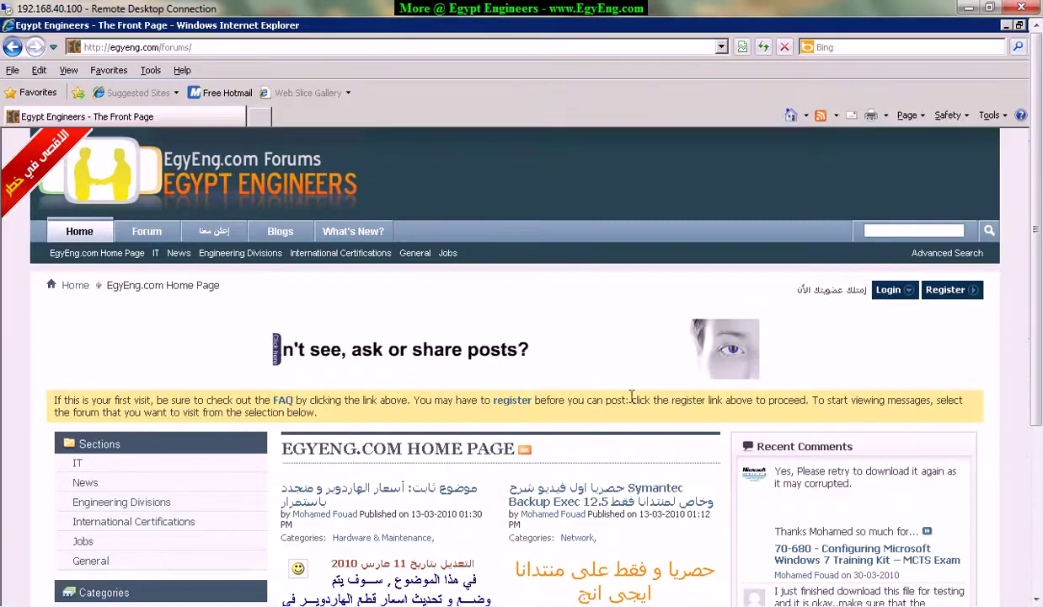
drag(1040, 364, 1040, 533)
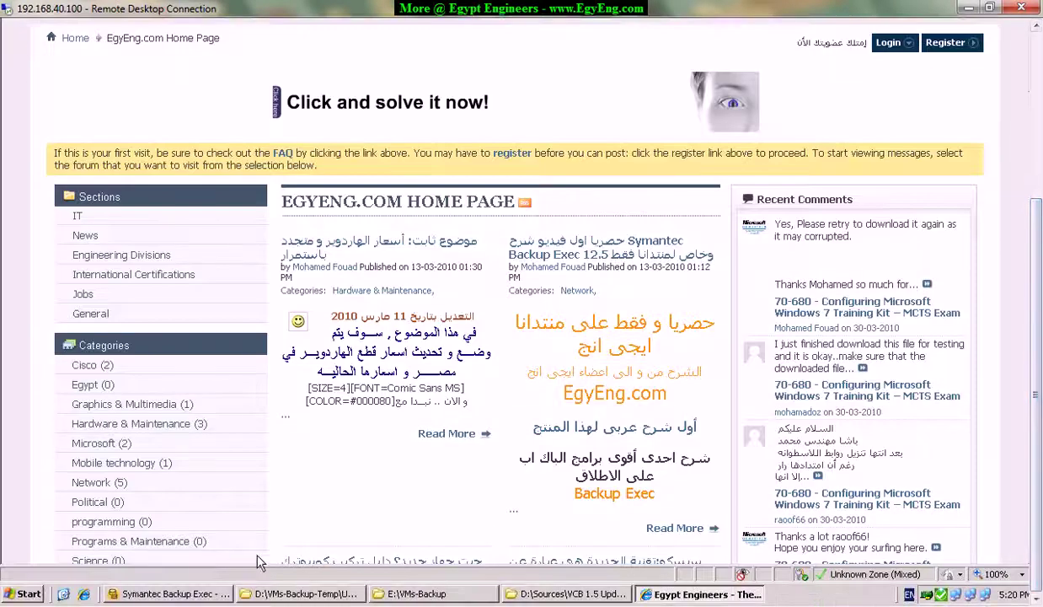
click(168, 594)
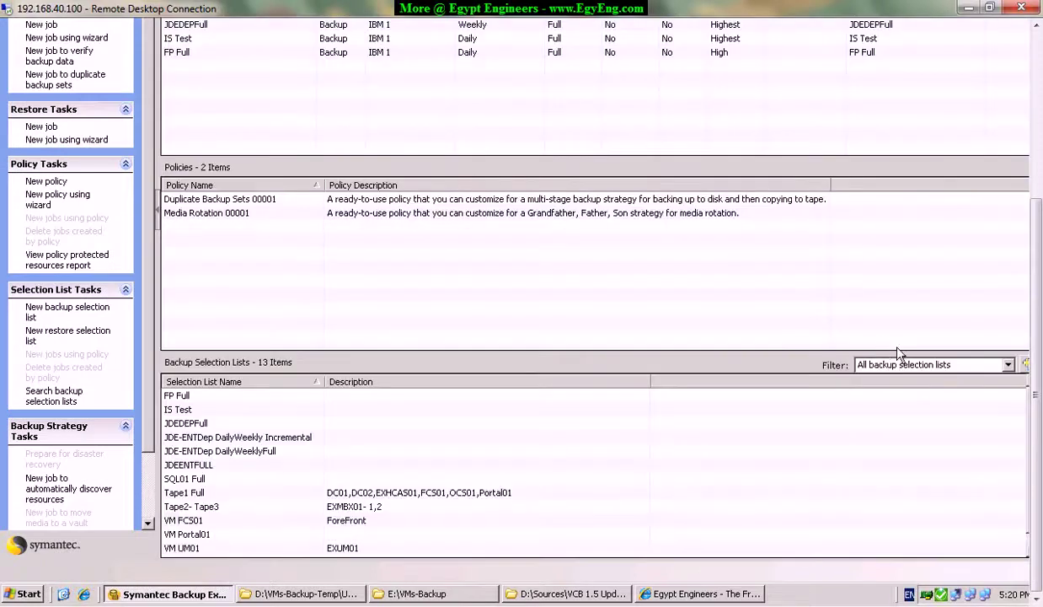
Scroll Job Setup back to the top and show the Job Monitor with current jobs and history.
drag(1037, 345, 1042, 194)
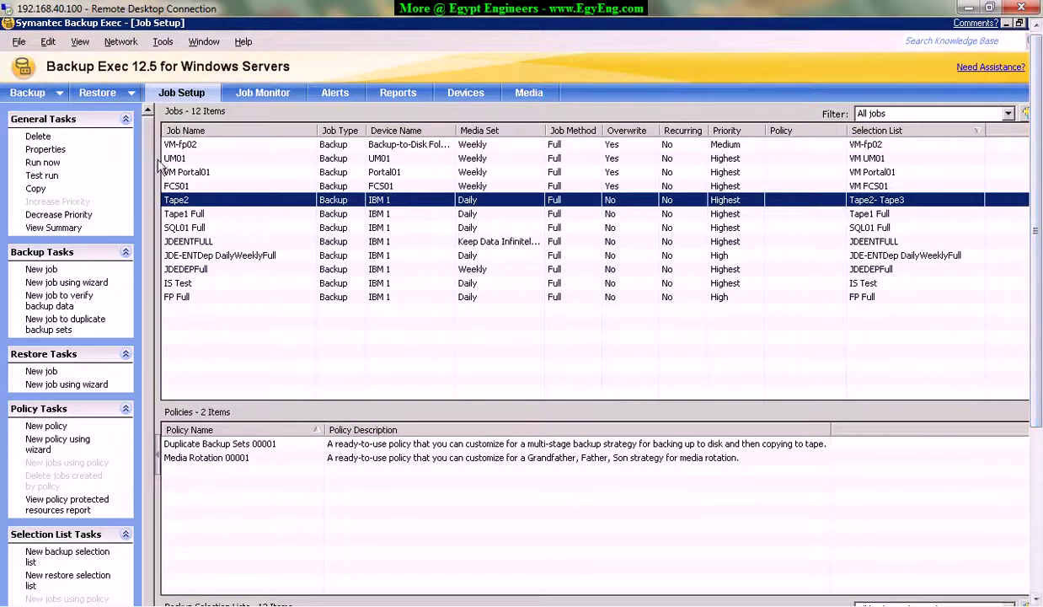
click(274, 97)
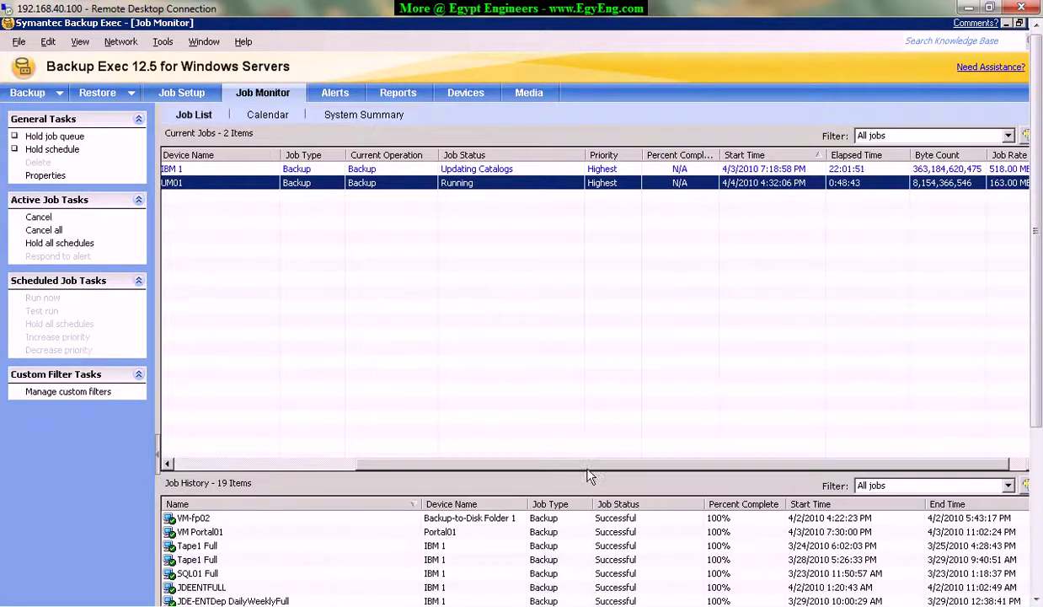
drag(588, 470, 328, 469)
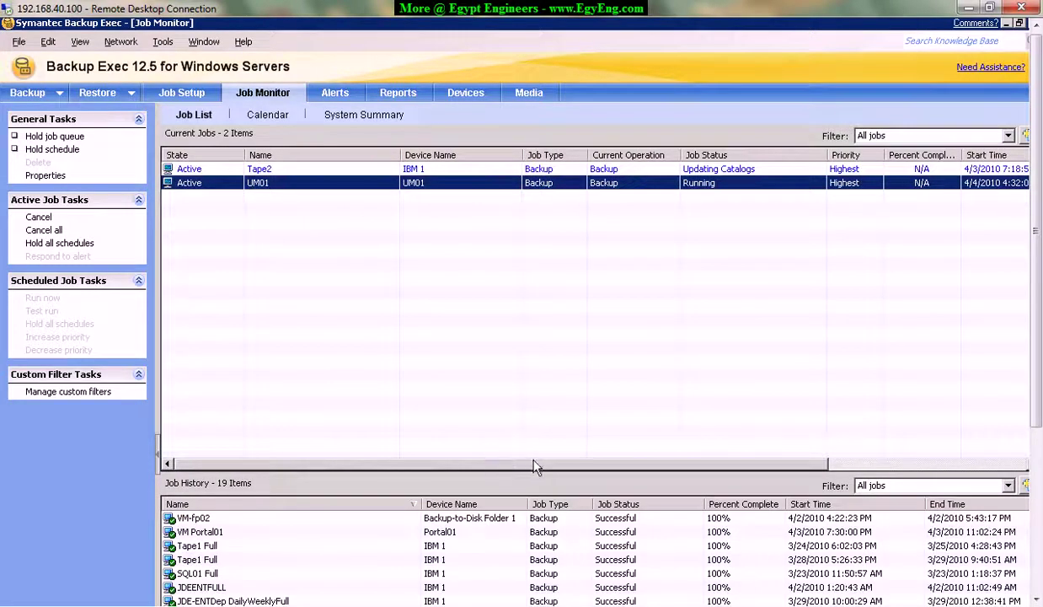
drag(542, 464, 851, 458)
drag(675, 455, 464, 459)
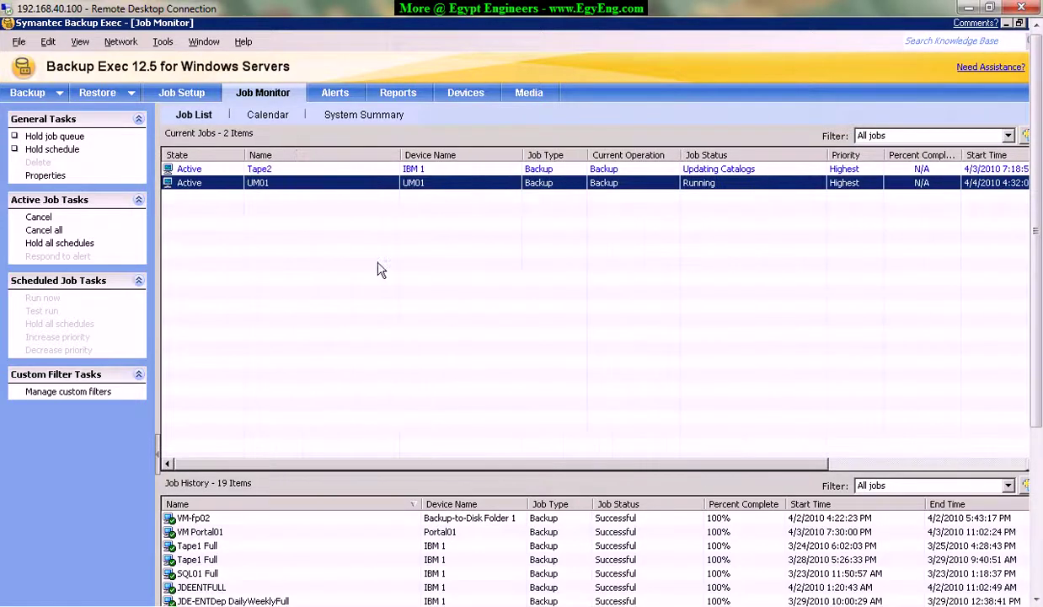
click(398, 168)
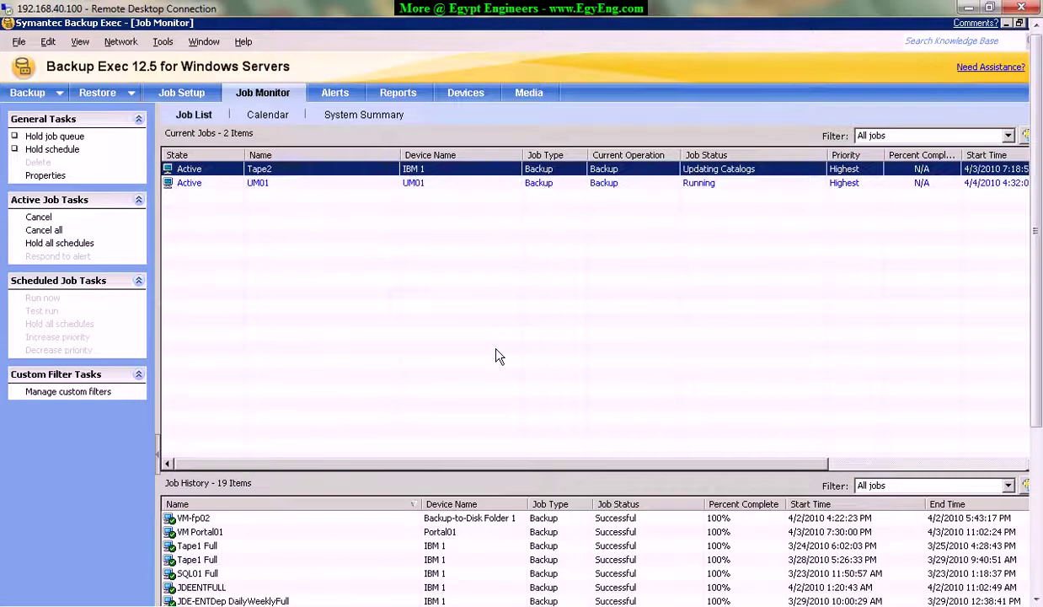
drag(534, 465, 883, 460)
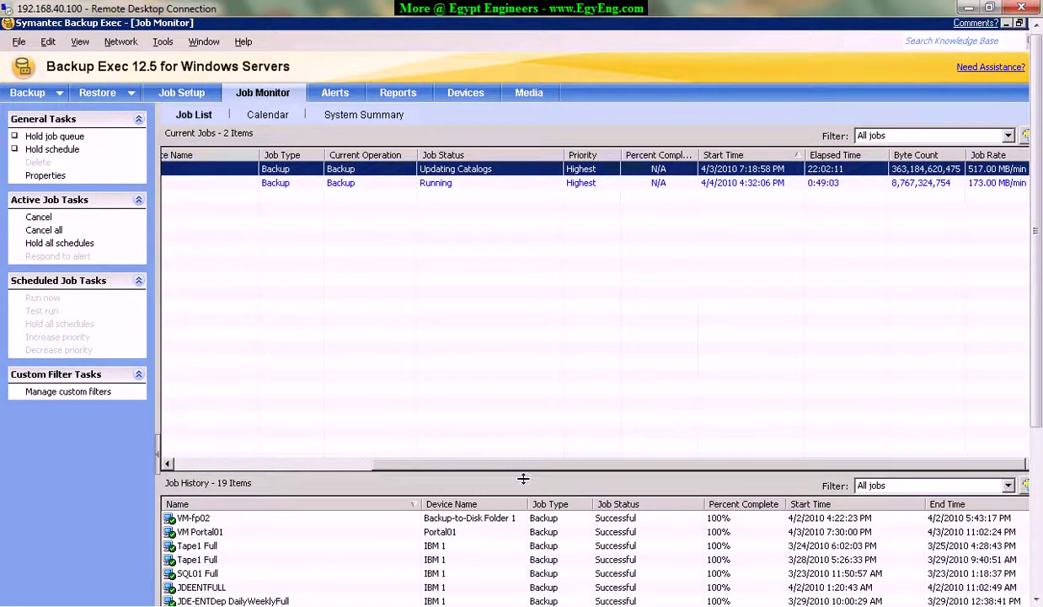
drag(526, 465, 302, 461)
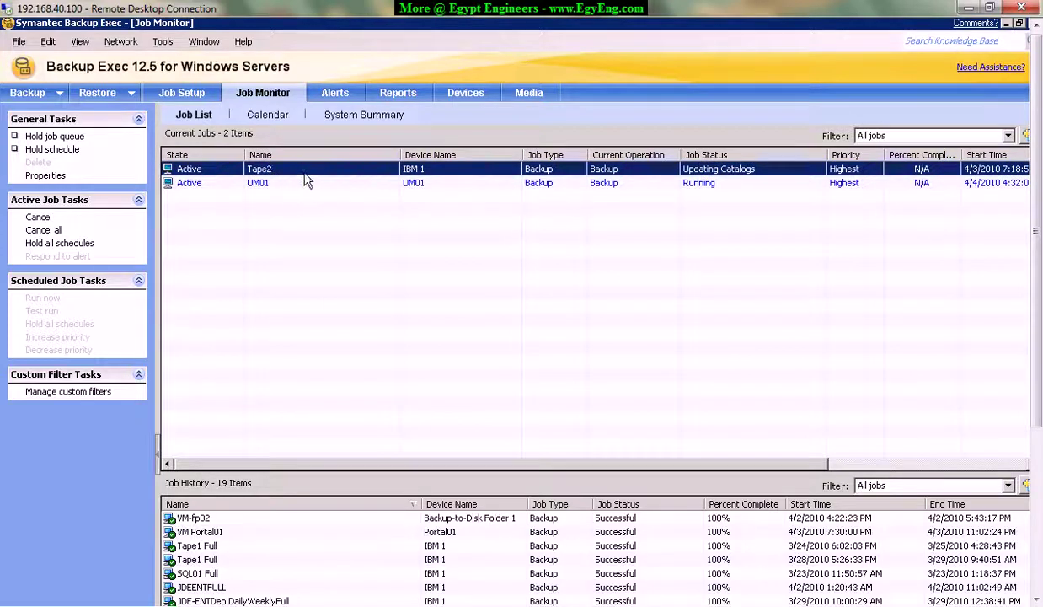
click(412, 184)
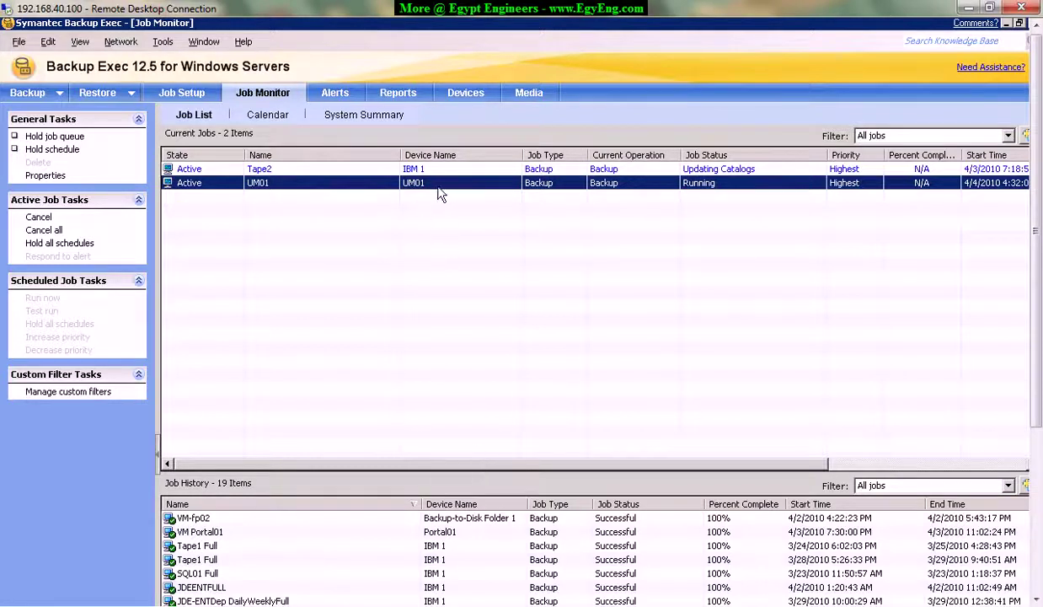
drag(549, 467, 807, 478)
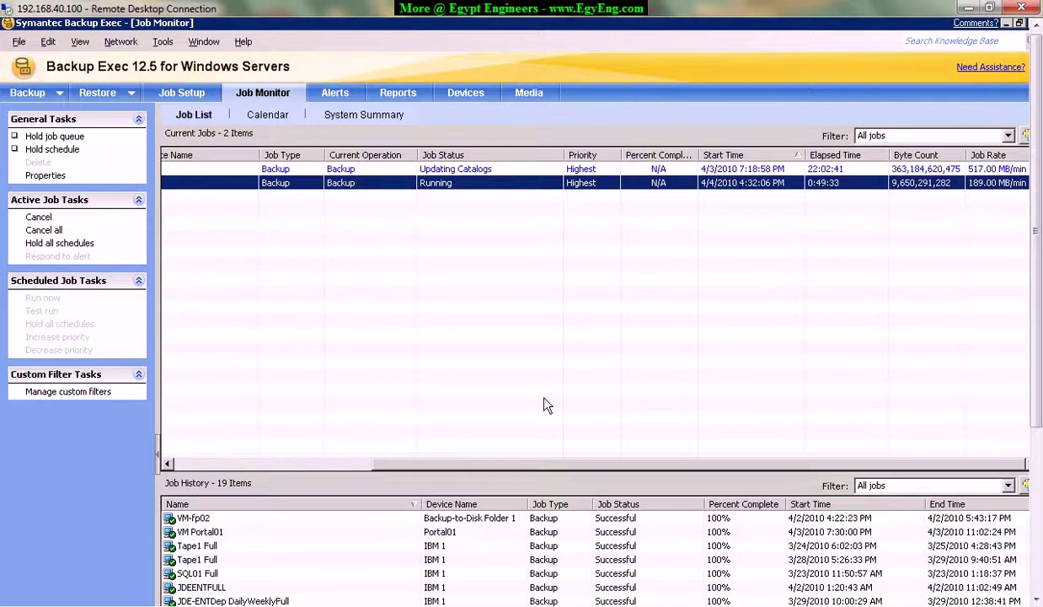
drag(566, 468, 357, 463)
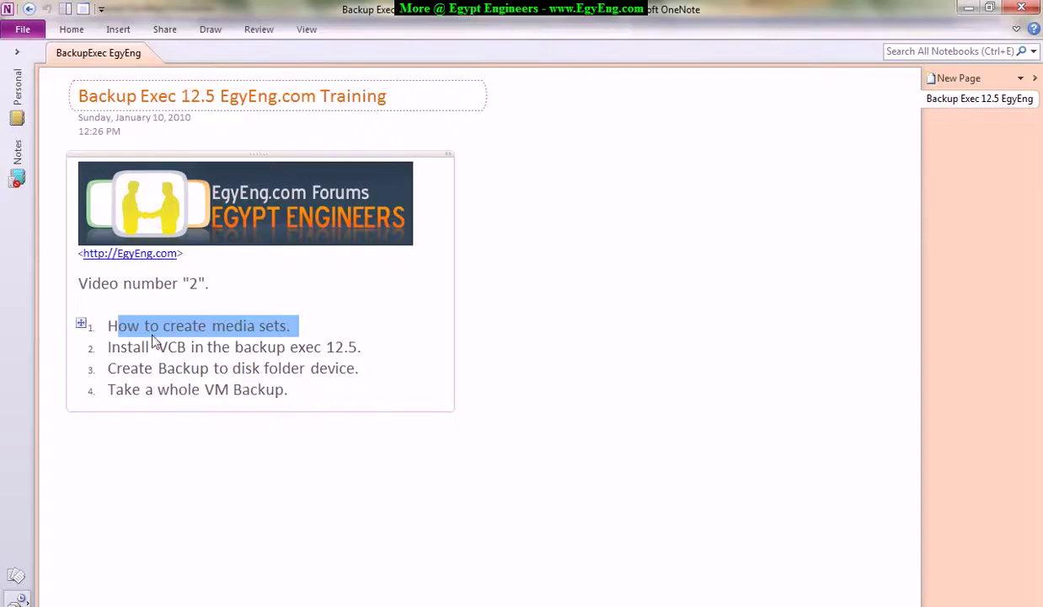
click(967, 12)
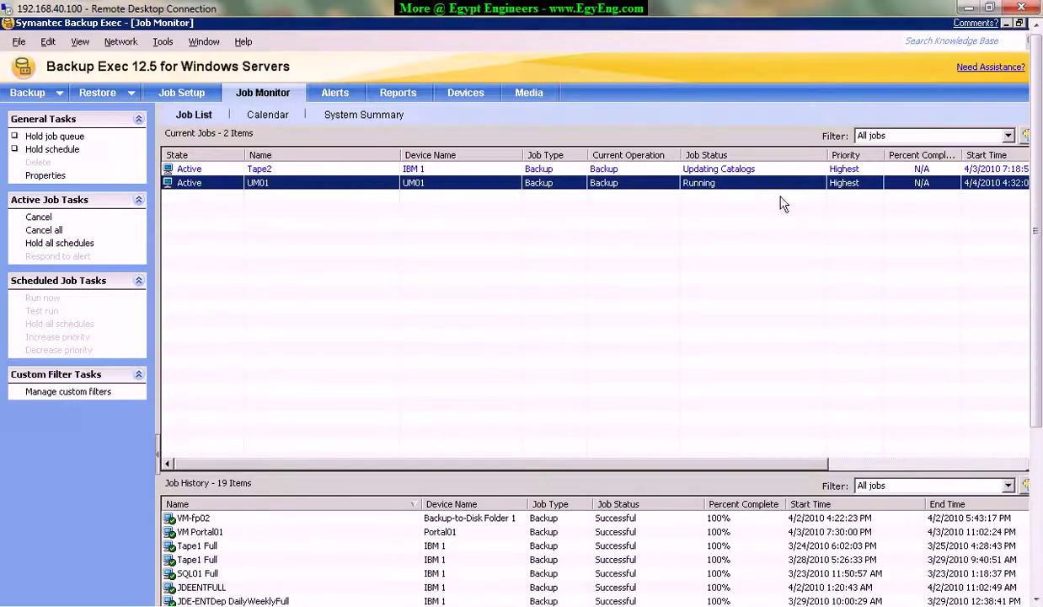
In the Media view, compare the Keep Data Infinitely, Daily and Weekly media sets' contents.
click(529, 94)
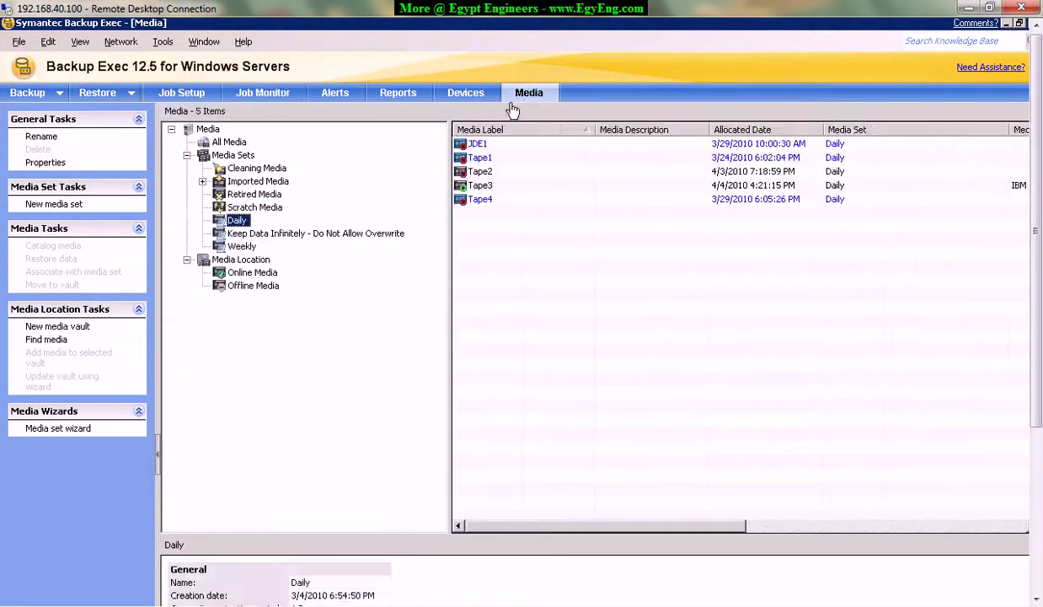
click(248, 235)
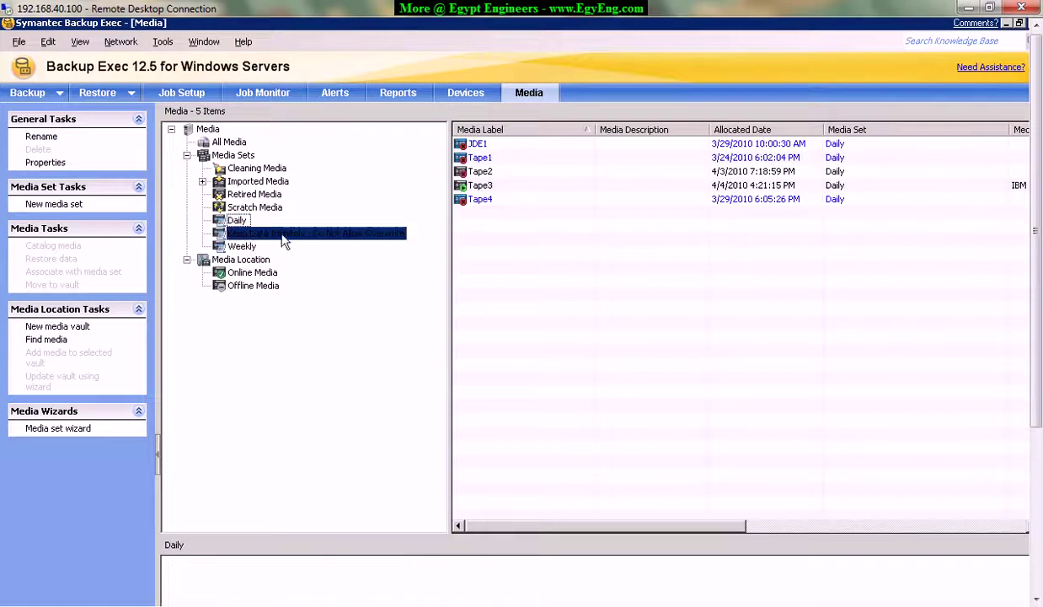
click(240, 248)
click(242, 247)
click(237, 221)
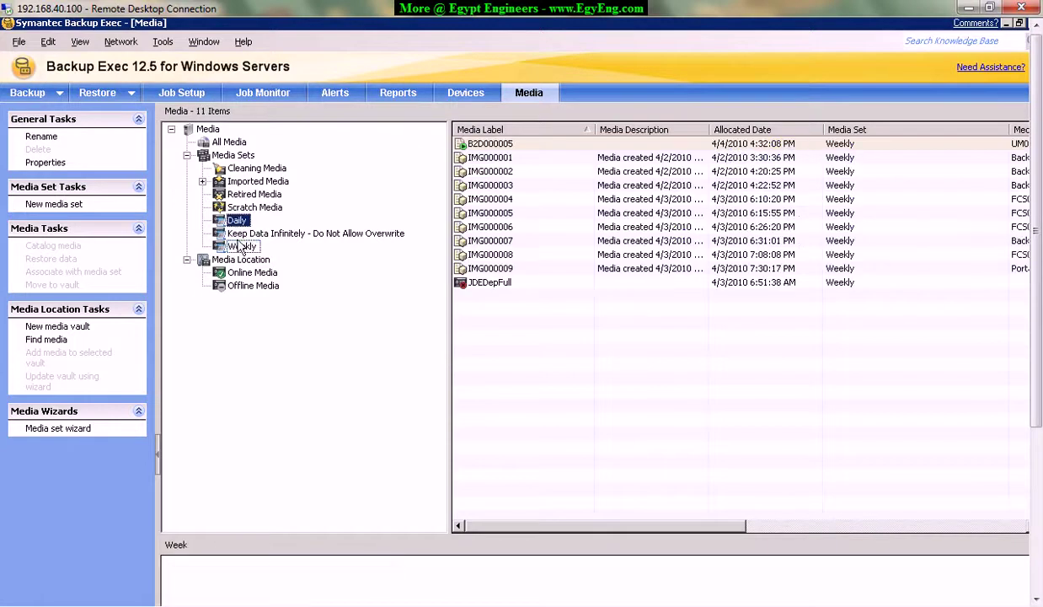
click(237, 221)
click(241, 246)
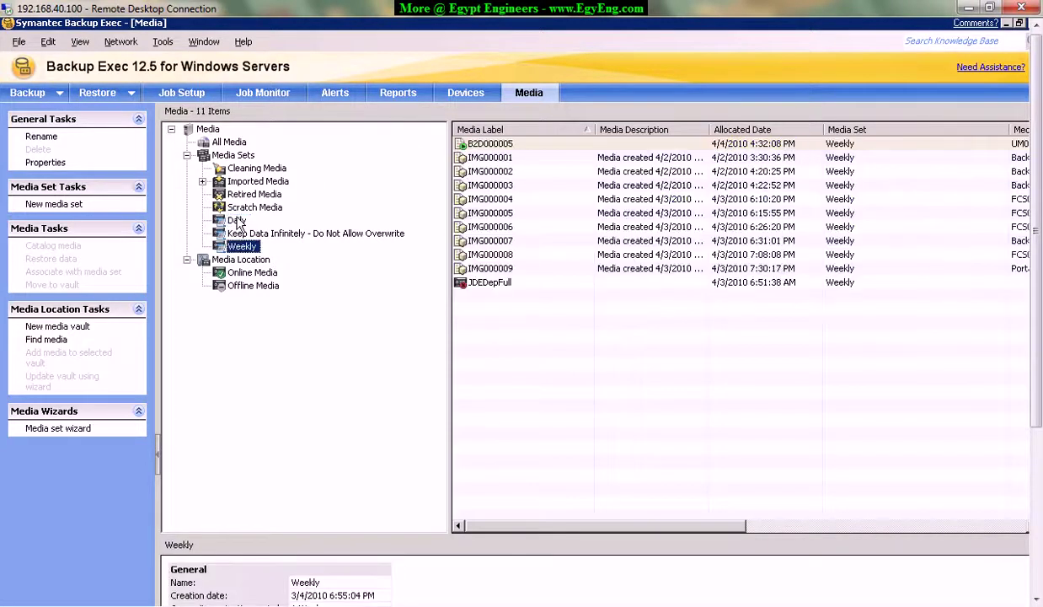
click(237, 221)
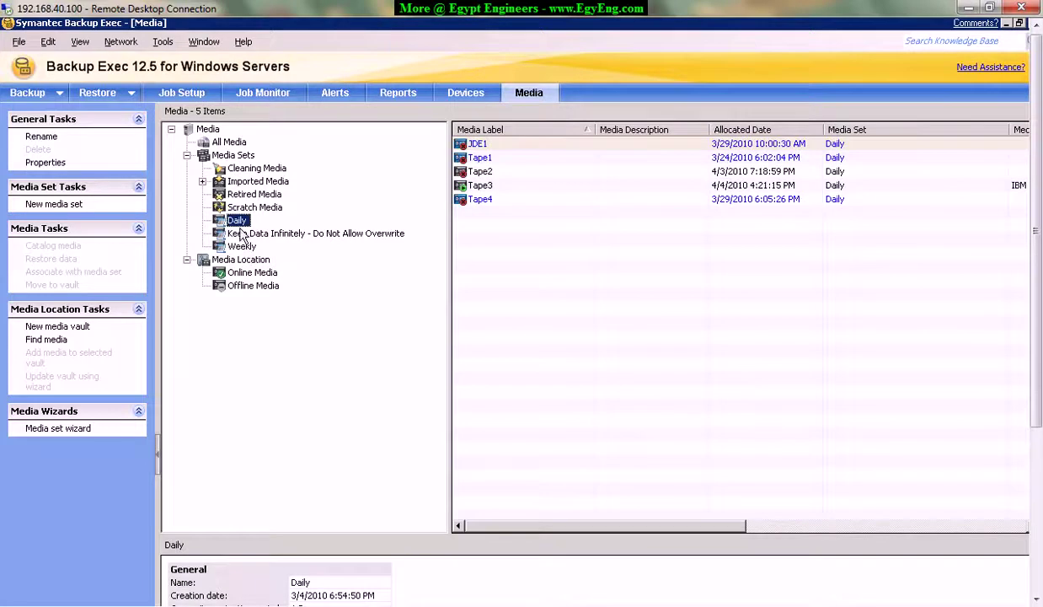
click(242, 246)
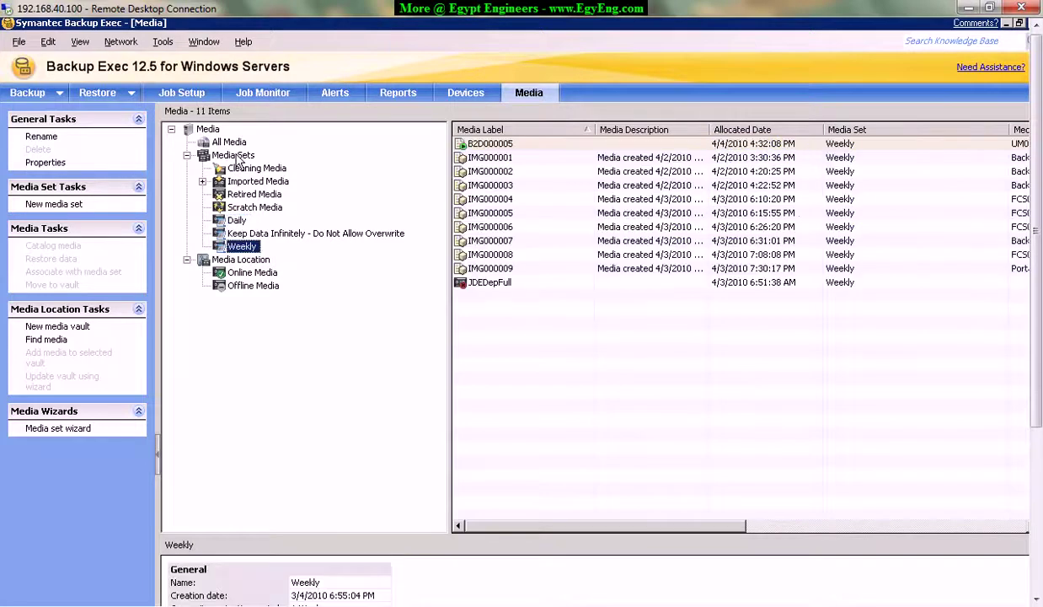
click(234, 155)
Create a new media set from the Media Sets menu and measure its overwrite protection in Days.
right_click(237, 159)
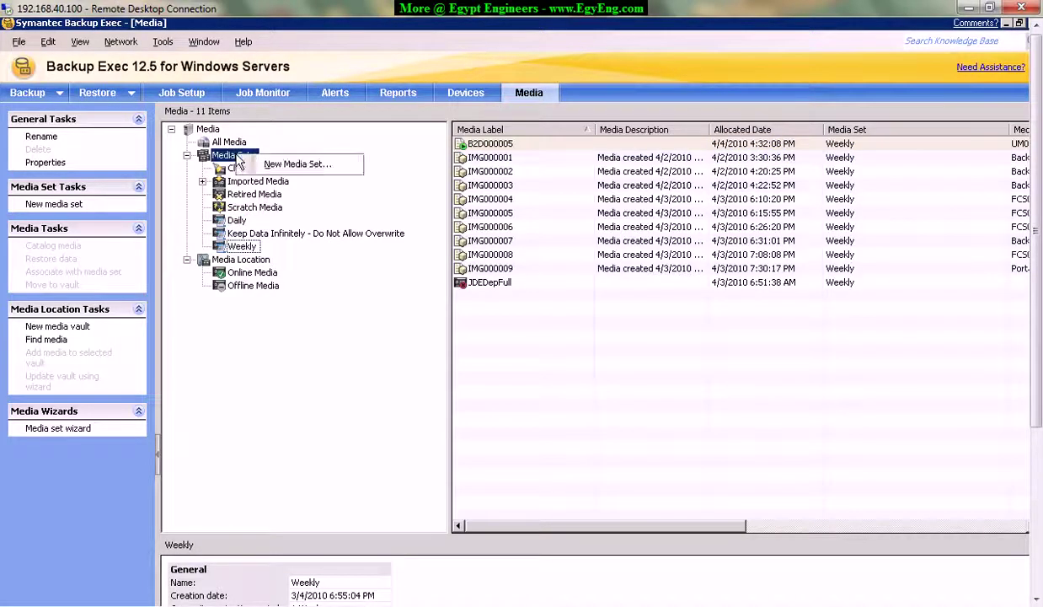
click(320, 166)
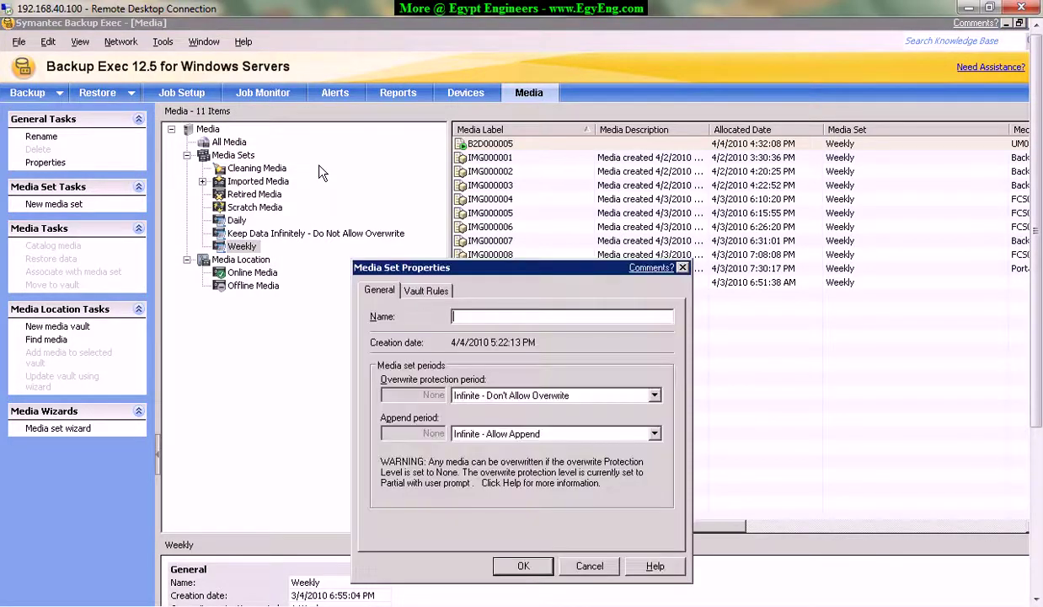
drag(432, 271, 419, 202)
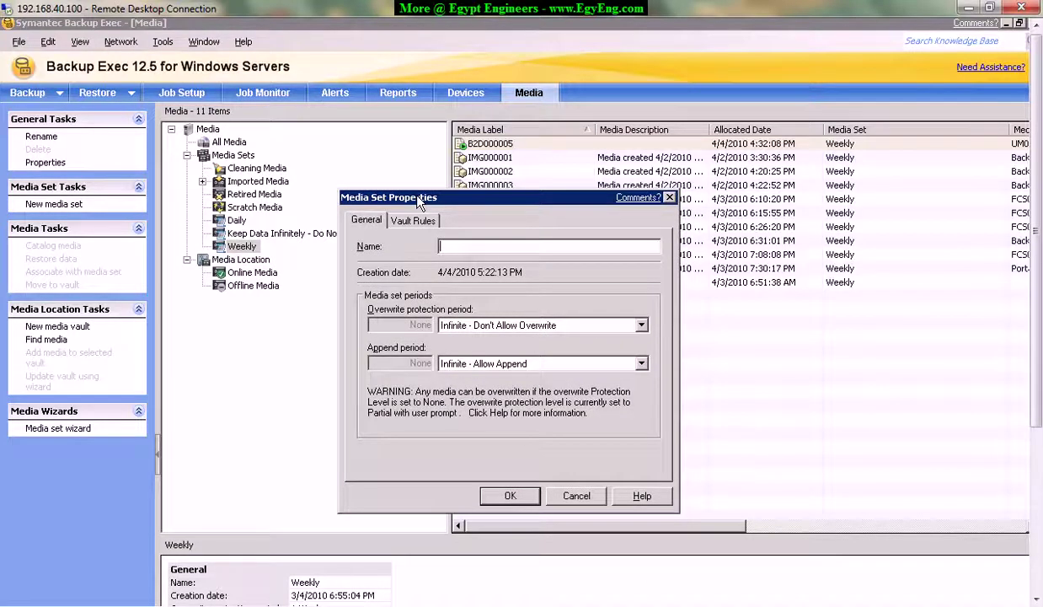
click(640, 325)
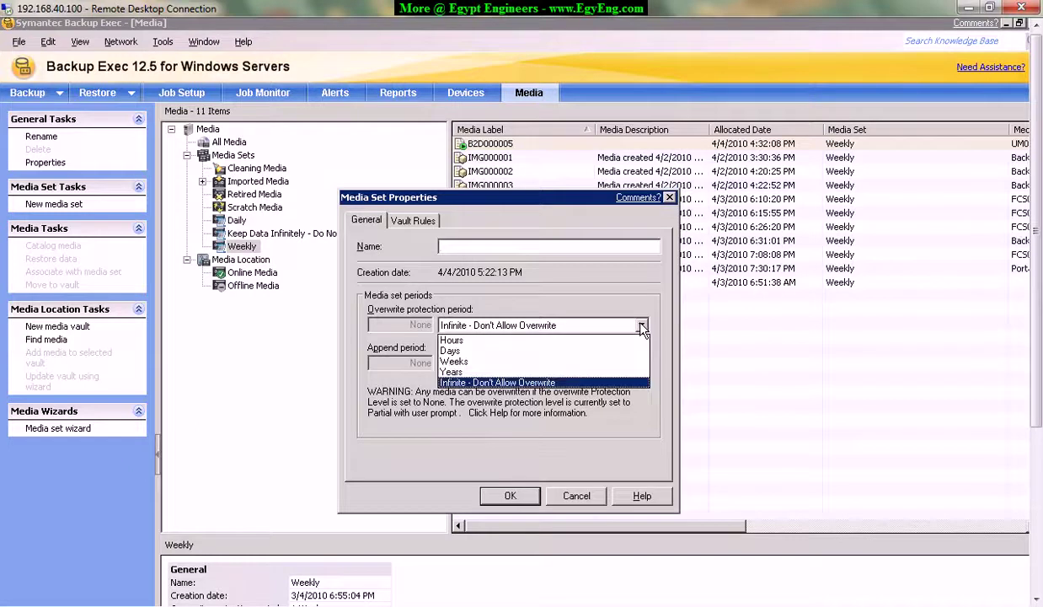
click(476, 352)
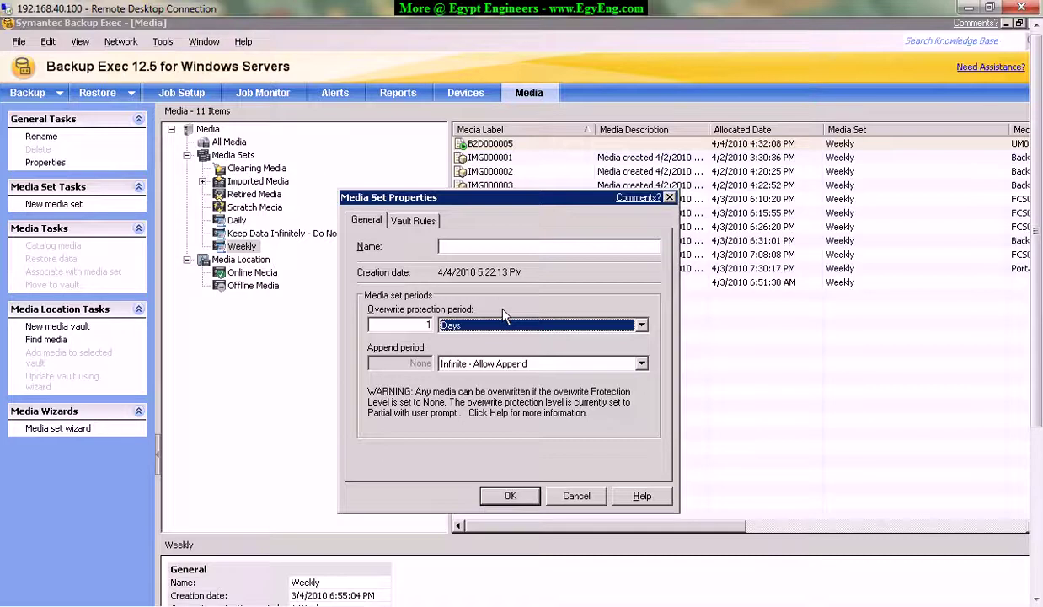
Name the new media set 'Test' with 7 days overwrite protection, save it and accept the warning.
key(shift+Tab)
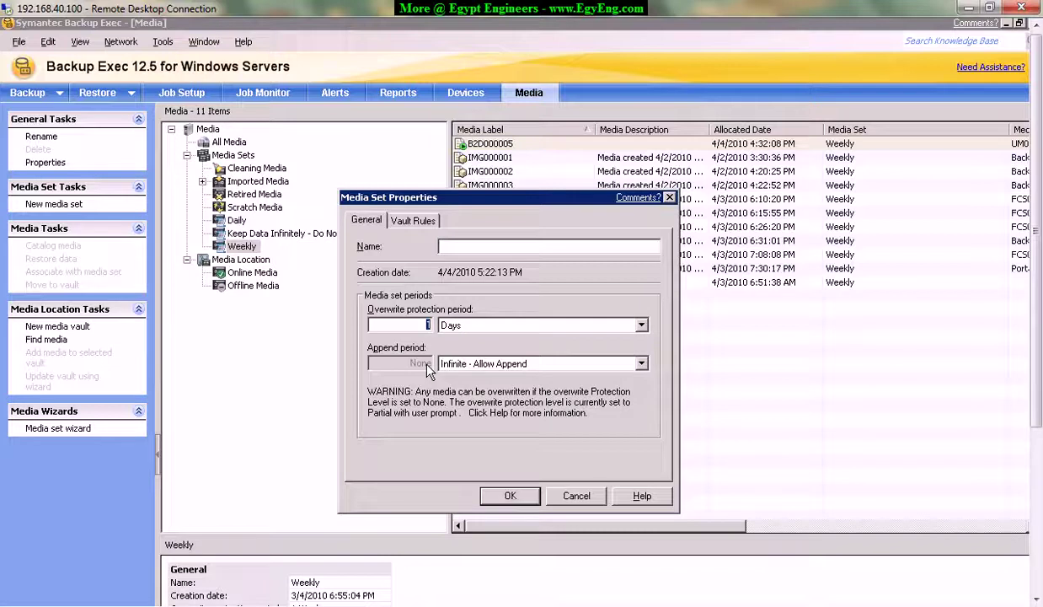
text(7)
click(485, 246)
text(Test)
click(509, 495)
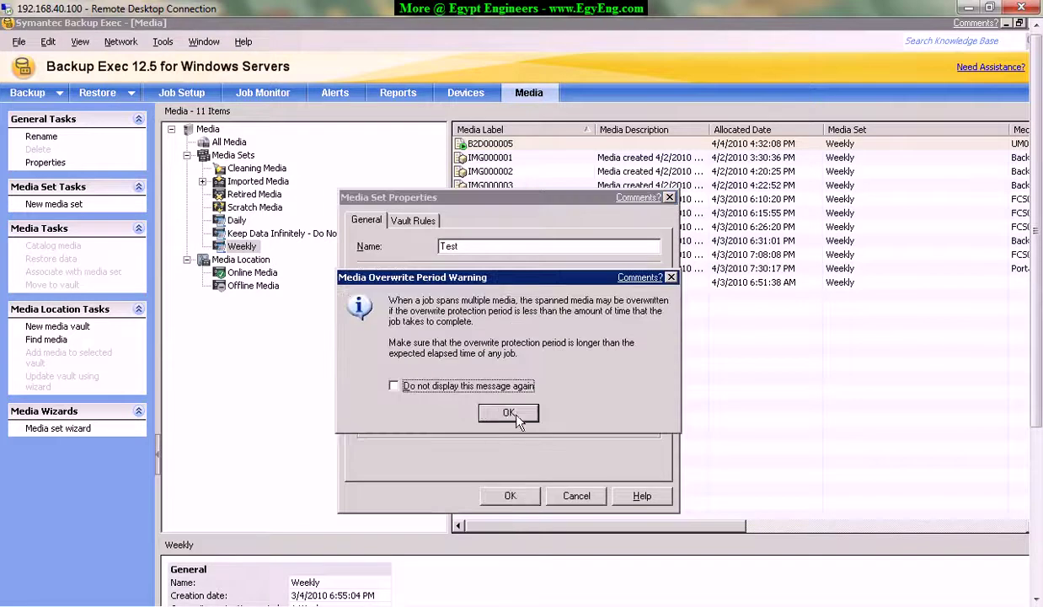
click(509, 412)
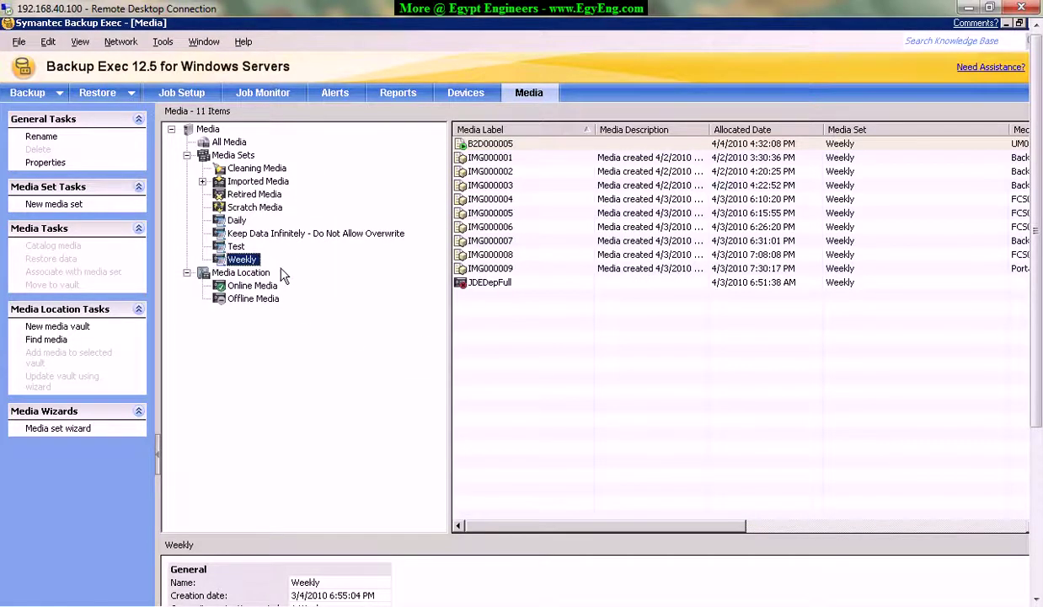
click(235, 246)
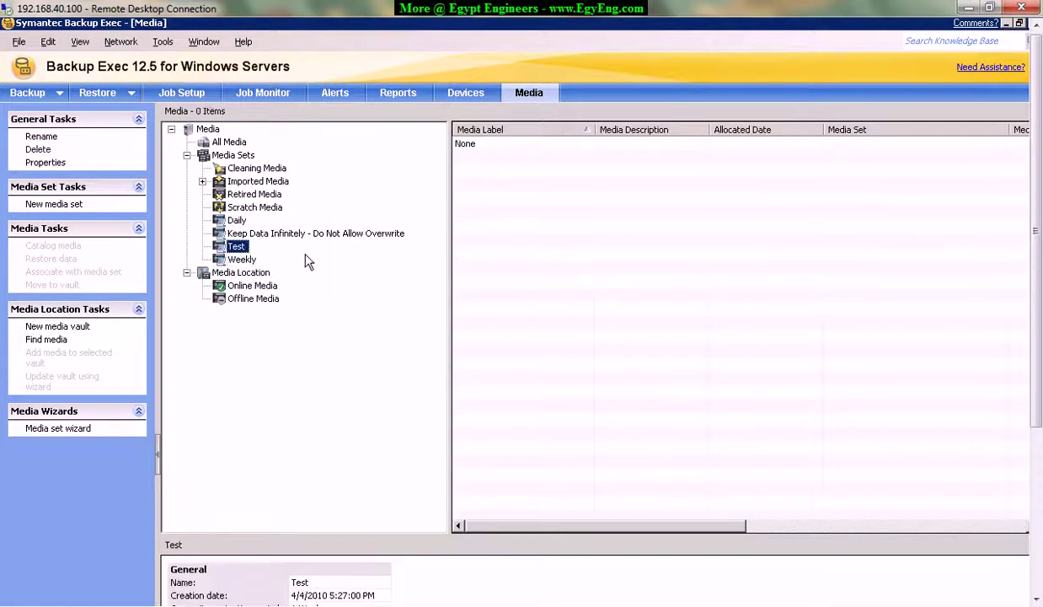
click(246, 261)
right_click(245, 261)
click(280, 300)
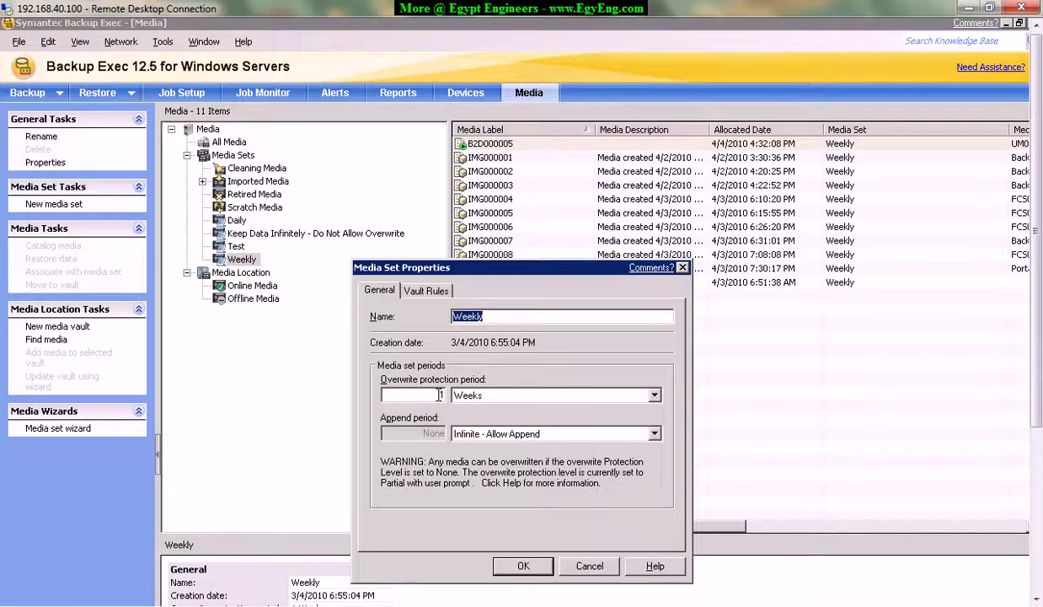
click(655, 396)
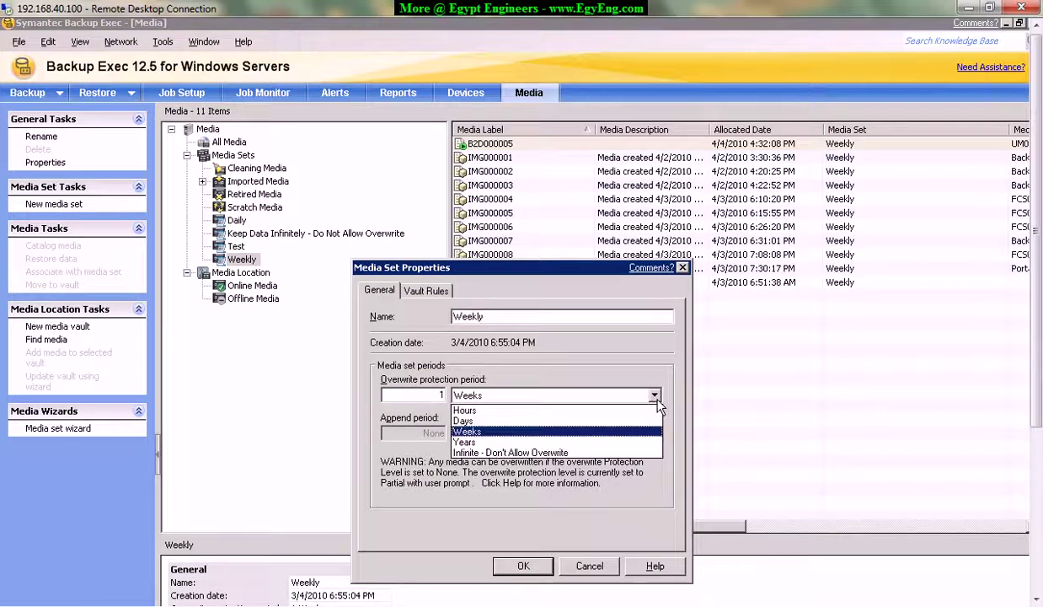
click(480, 421)
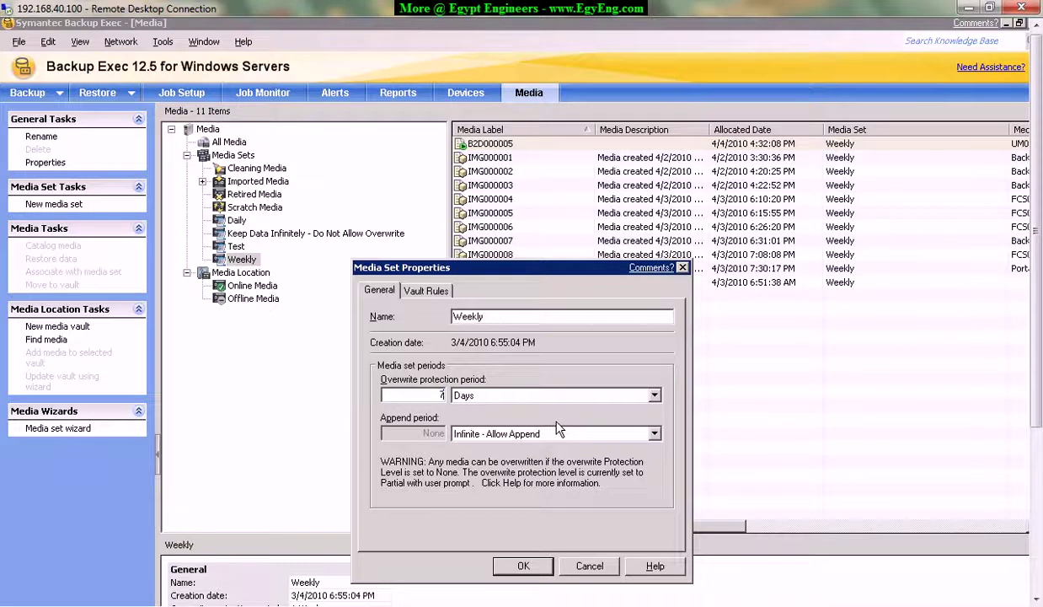
click(589, 568)
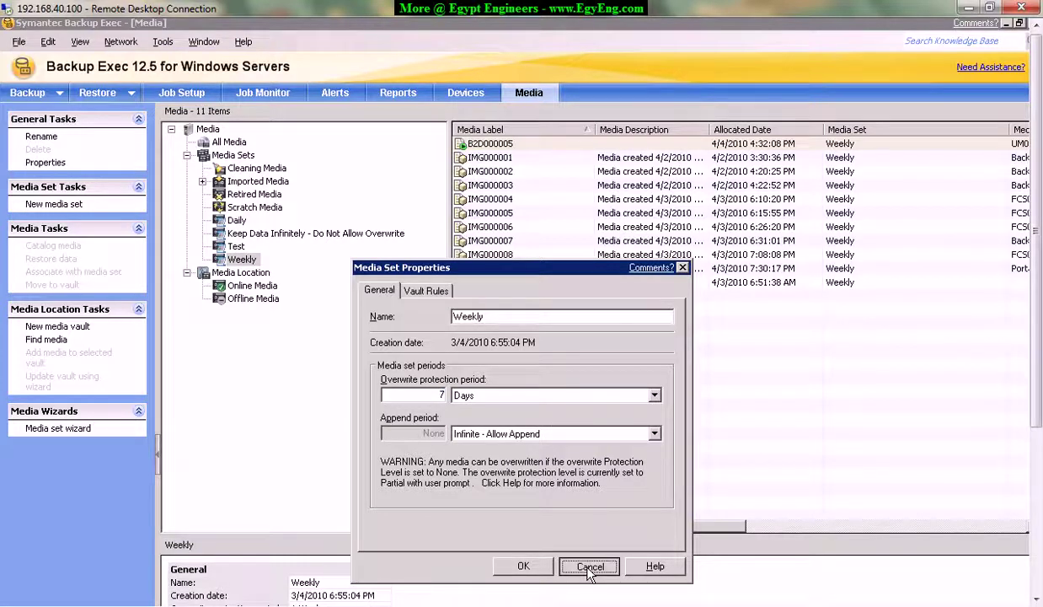
right_click(240, 223)
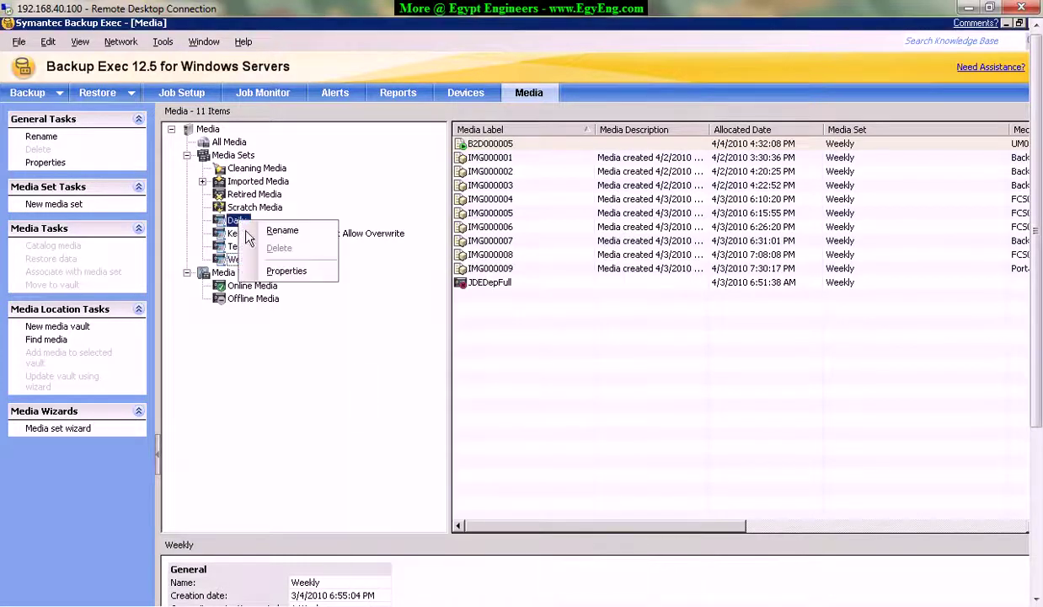
click(283, 270)
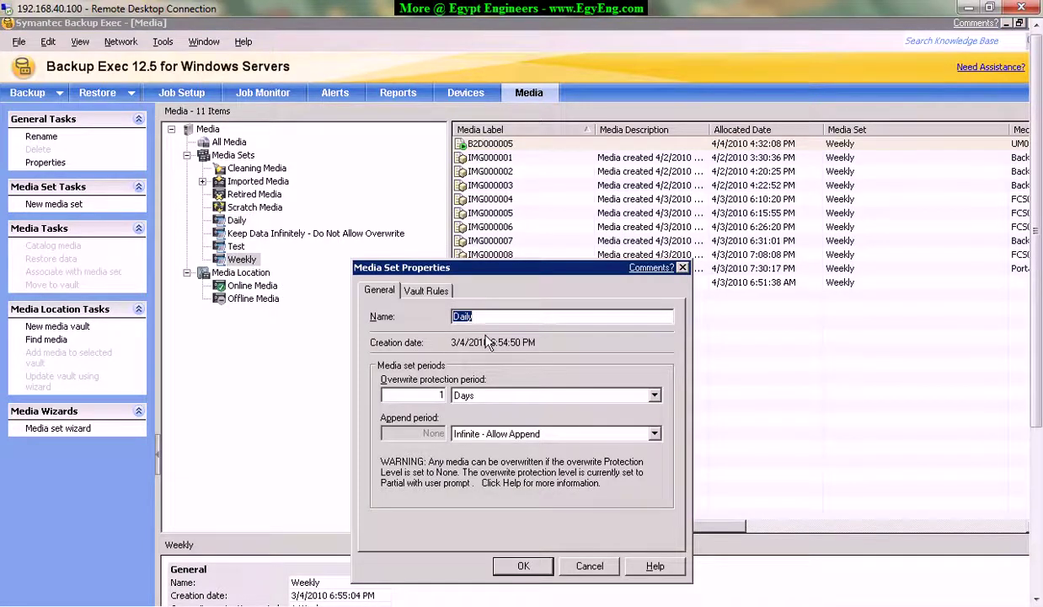
click(604, 568)
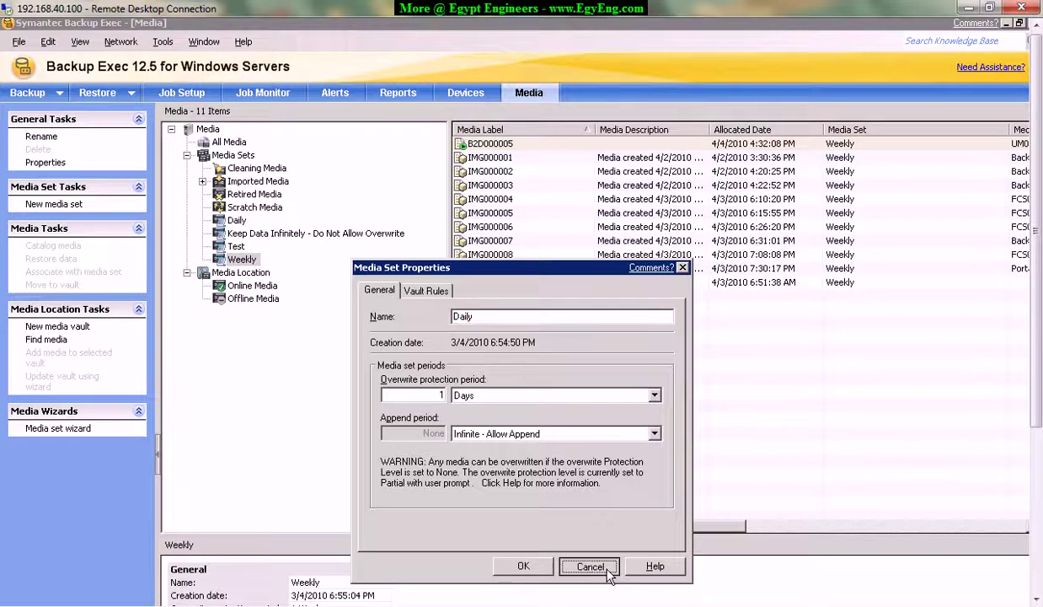
click(607, 568)
click(238, 247)
Delete the Test media set and confirm the deletion.
right_click(242, 251)
click(263, 277)
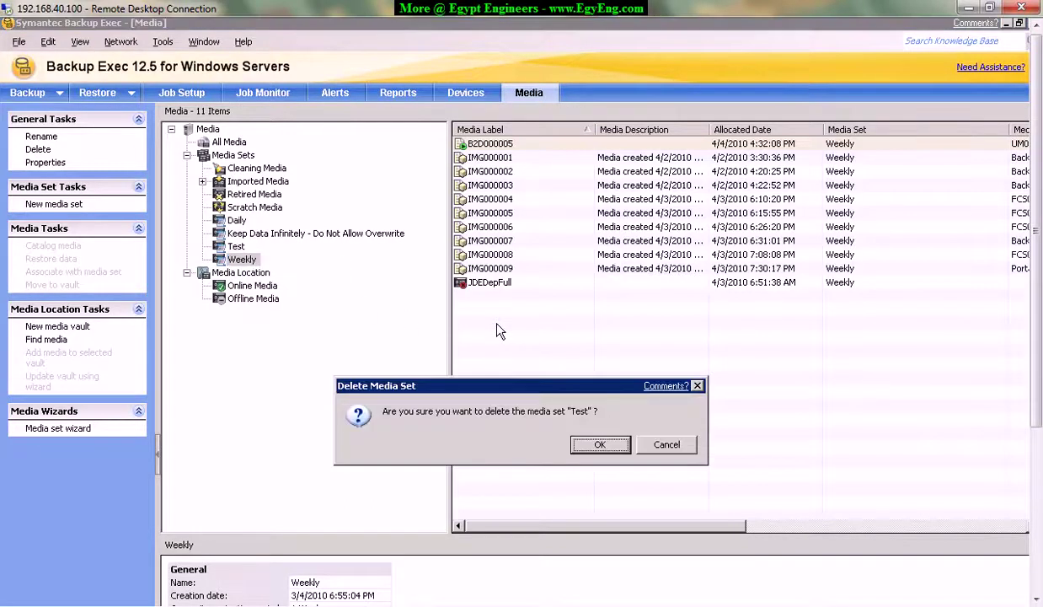
click(602, 447)
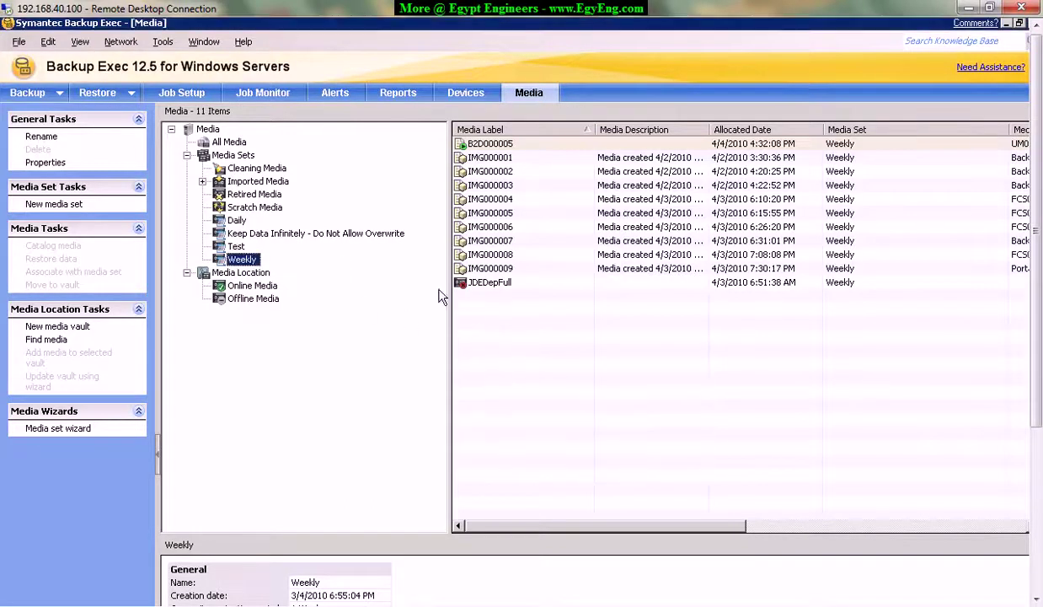
Compare the remaining Daily set's 5 tapes with the Weekly set's 11 media.
click(236, 219)
click(242, 246)
click(236, 220)
click(242, 246)
click(236, 220)
click(242, 246)
click(235, 220)
click(241, 246)
click(236, 221)
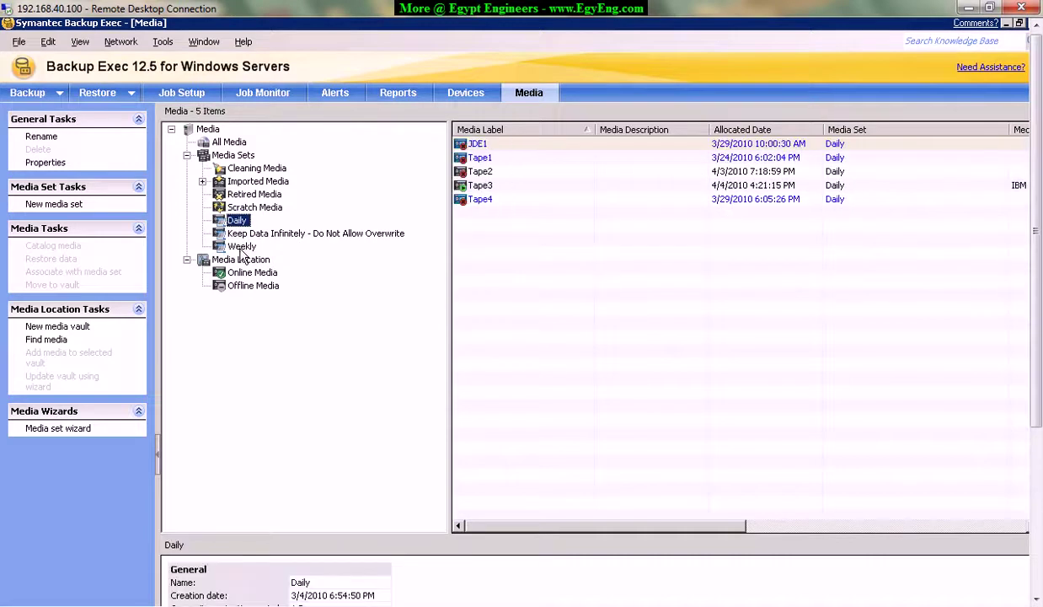
click(241, 250)
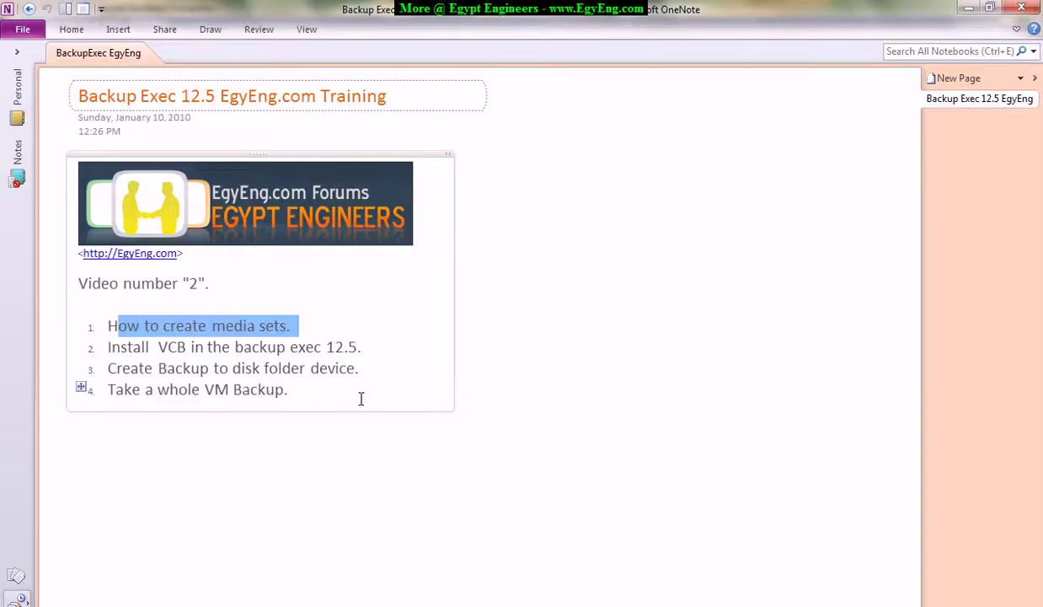
Highlight 'Install VCB in the backup exec 12.5.' in the agenda and bring up the Egypt Engineers browser.
click(119, 347)
drag(109, 347, 373, 346)
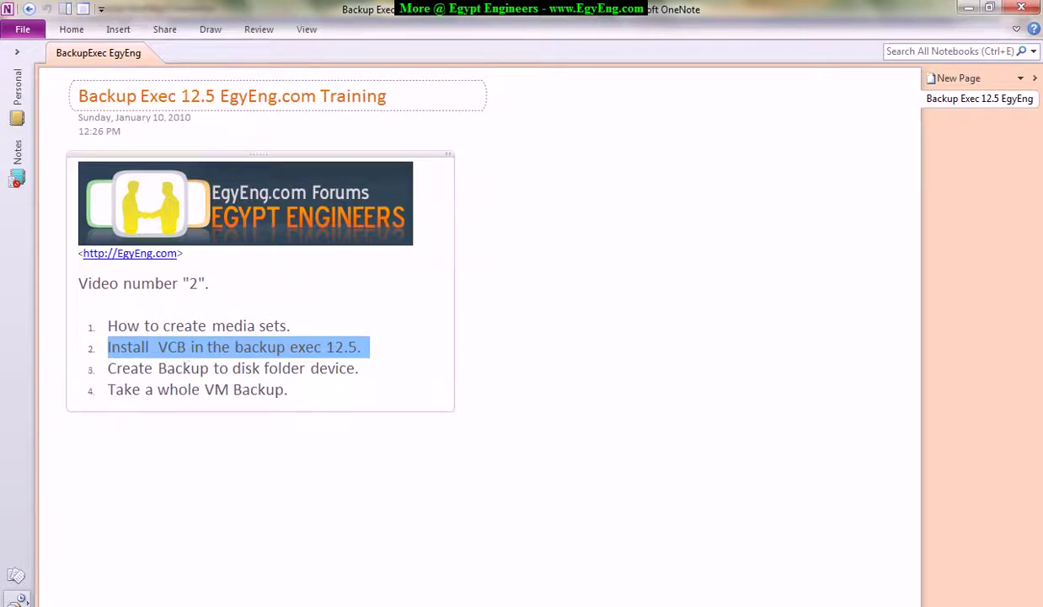
click(148, 562)
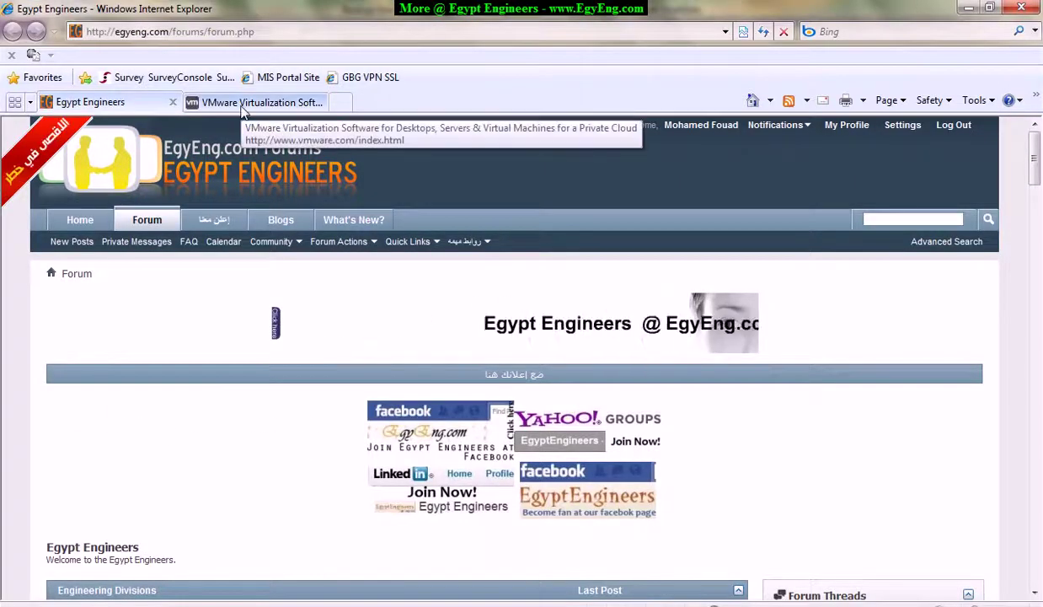
On the VMware site, open VI3 downloads and the VMware Consolidated Backup 1.5 Update 2 details.
click(243, 108)
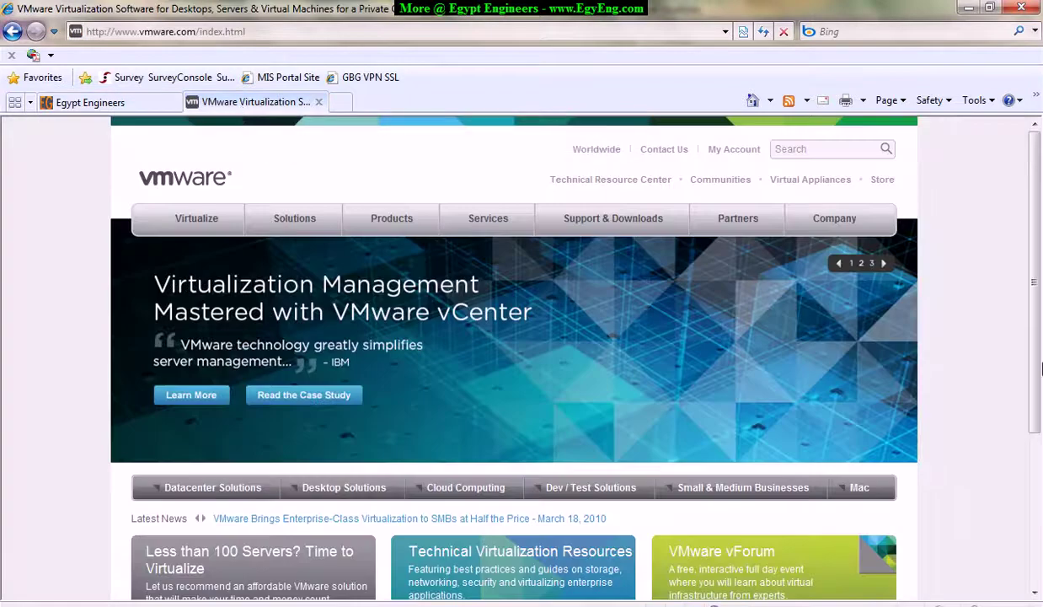
mouse_move(1039, 426)
mouse_down()
mouse_move(1038, 526)
mouse_move(1039, 422)
mouse_up()
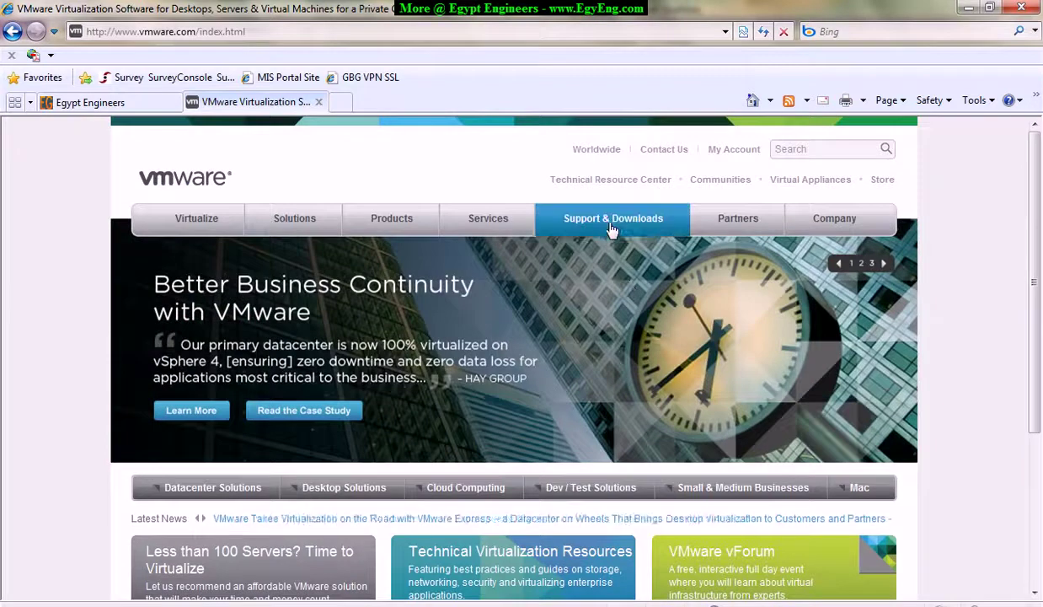
mouse_move(613, 227)
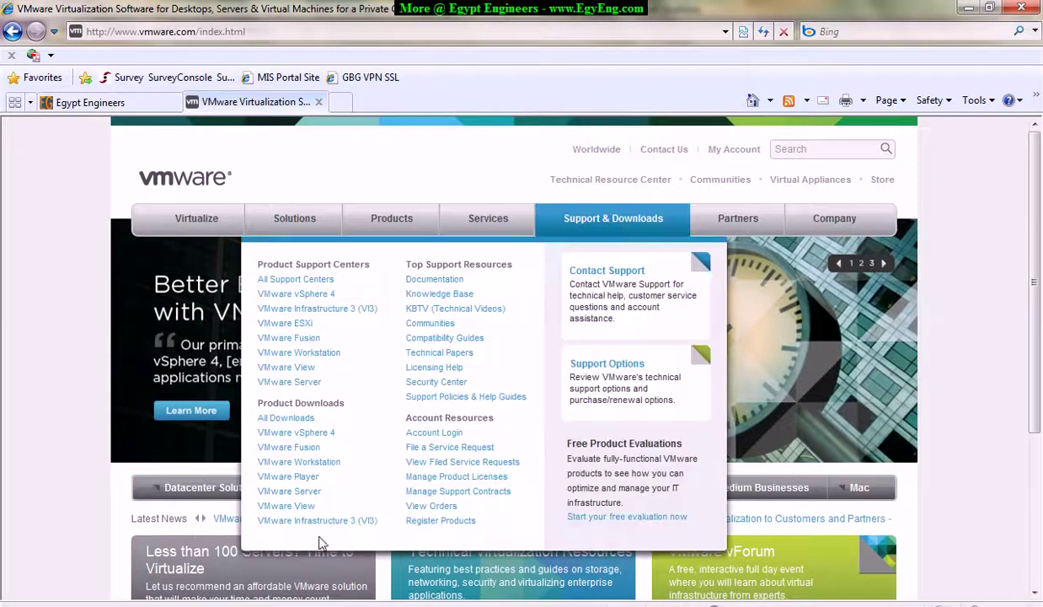
click(349, 523)
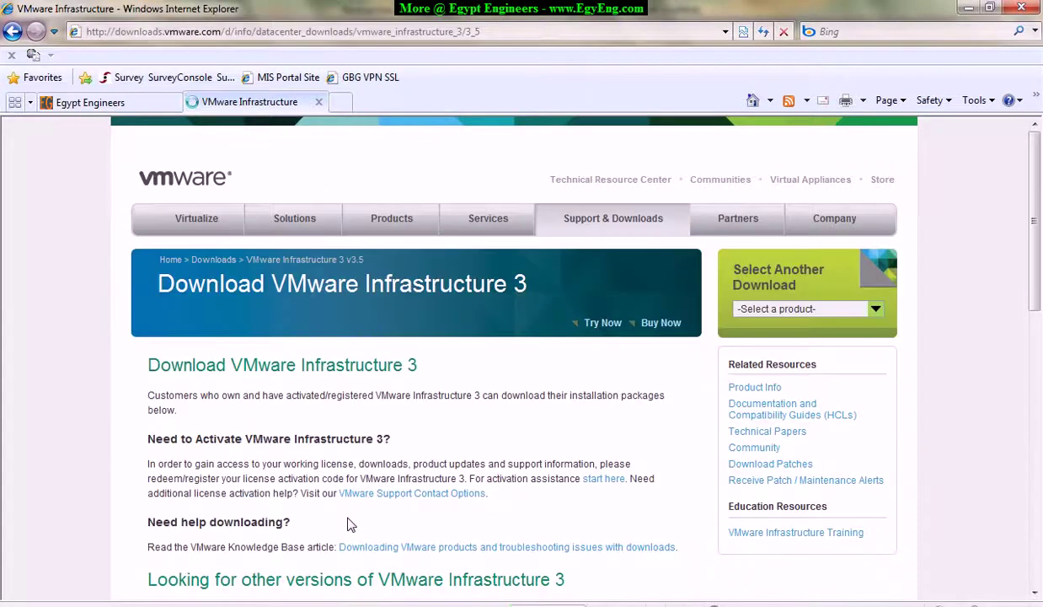
scroll(337, 438, down, 3)
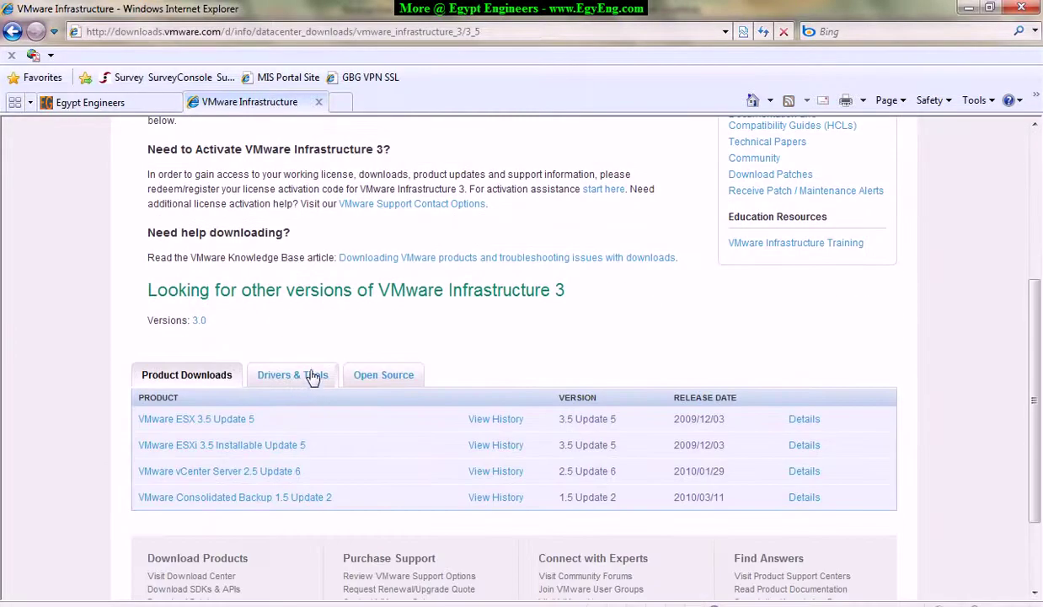
scroll(362, 425, down, 1)
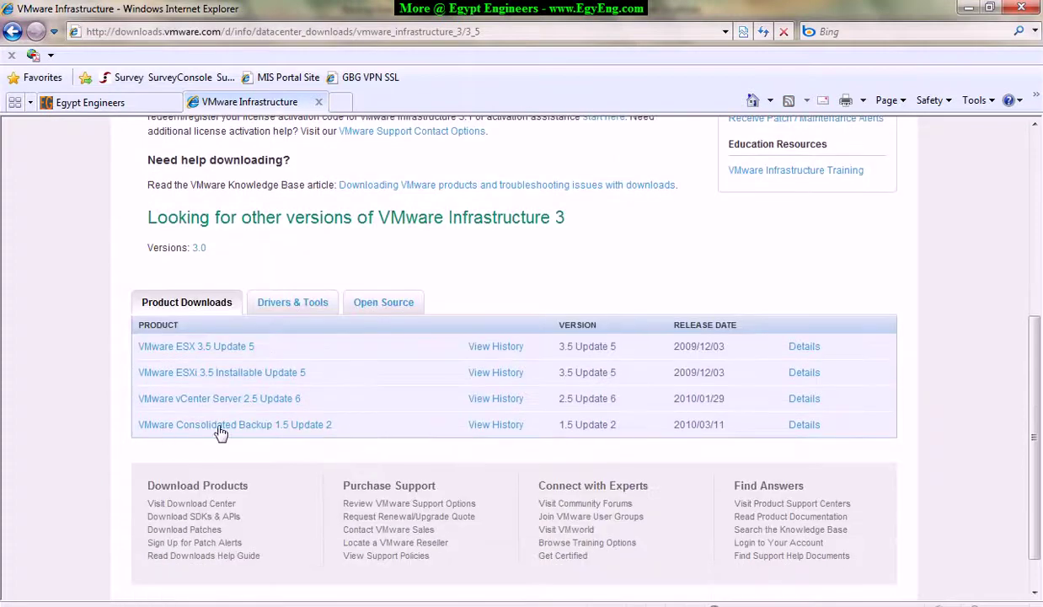
drag(334, 426, 140, 430)
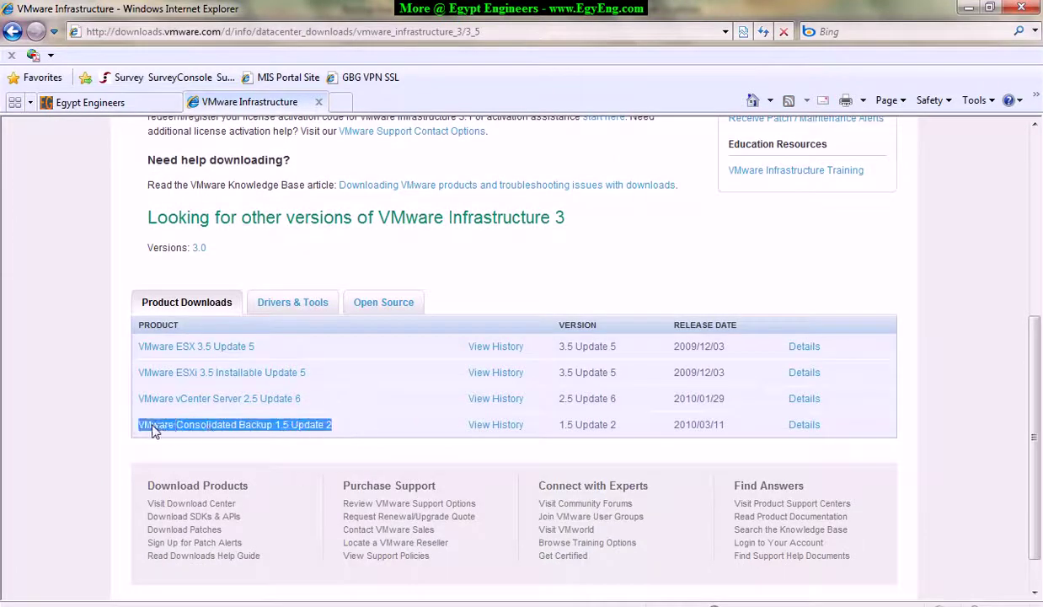
drag(367, 419, 167, 428)
click(274, 430)
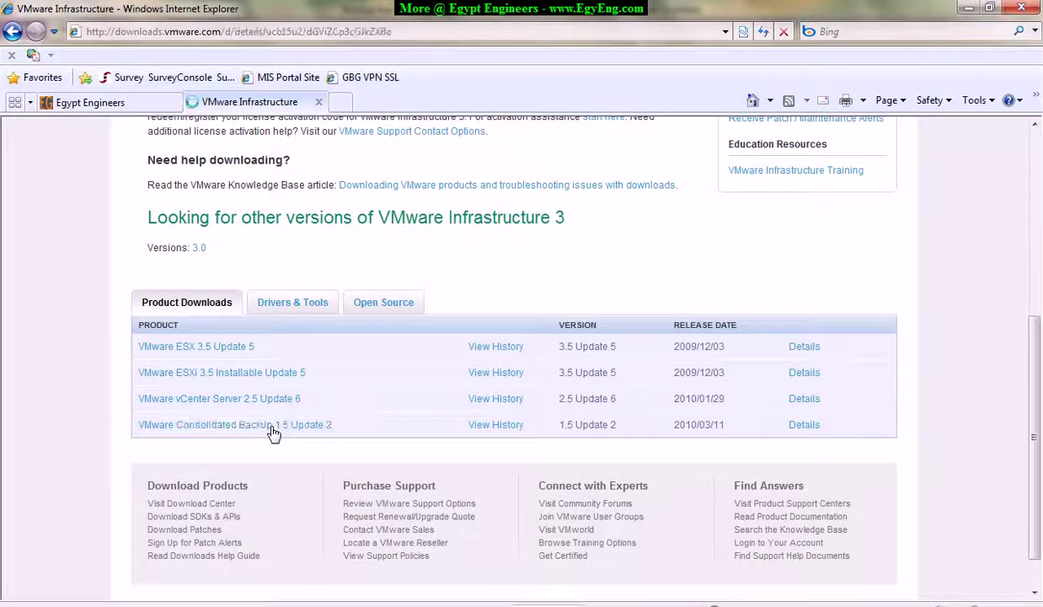
Point out the Integration Module for Symantec Backup Exec download, then return to the Backup Exec session.
scroll(349, 441, down, 3)
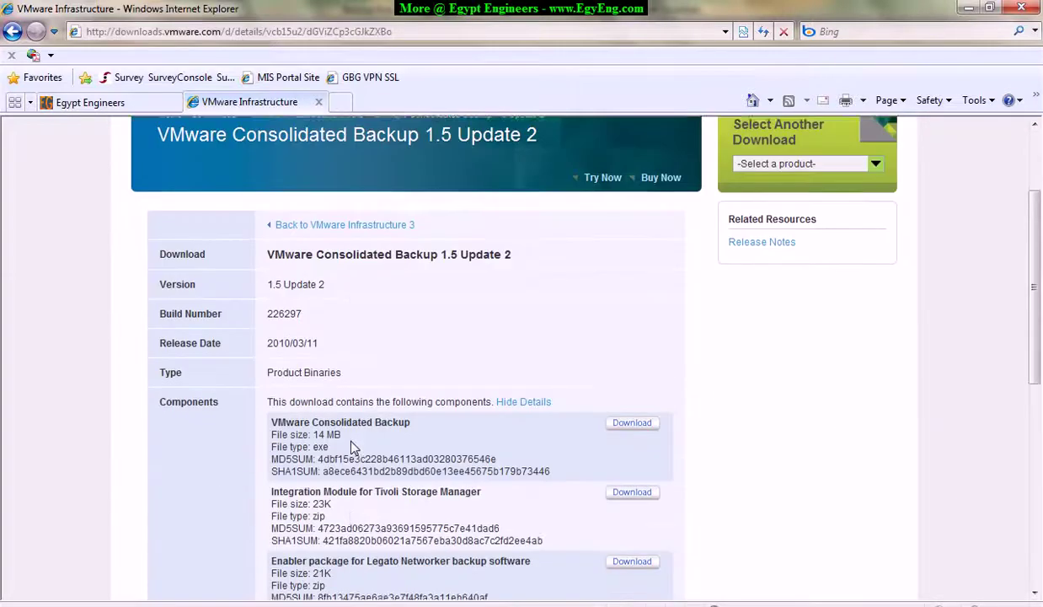
scroll(353, 446, down, 3)
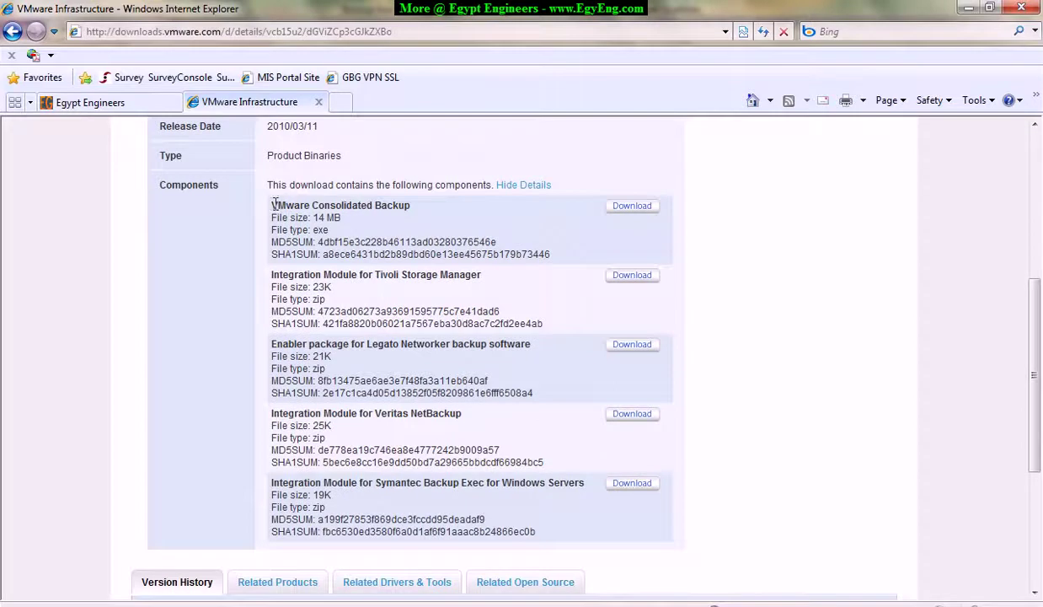
drag(272, 205, 410, 206)
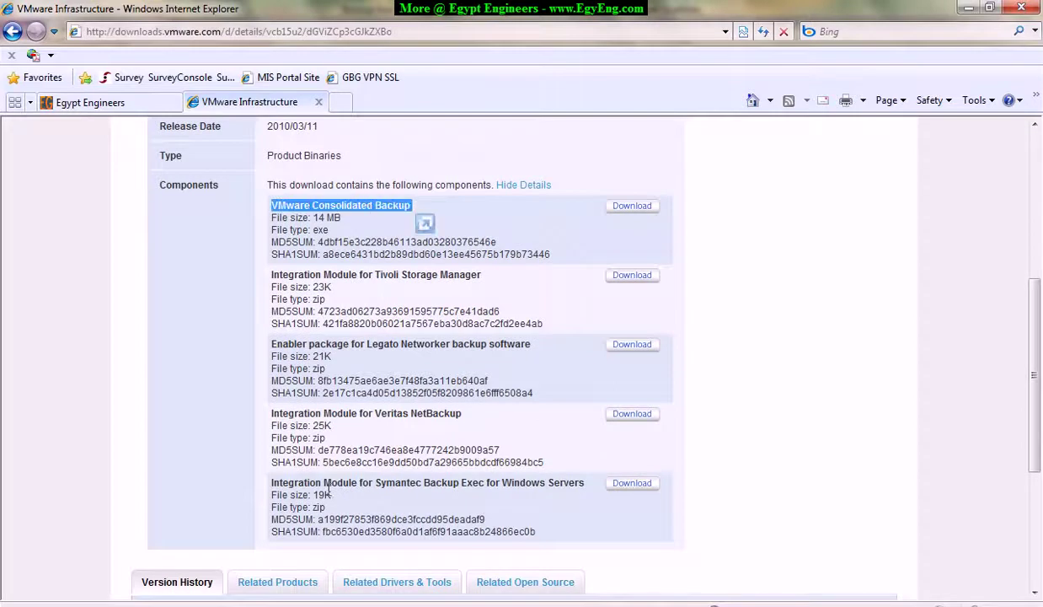
drag(272, 483, 565, 485)
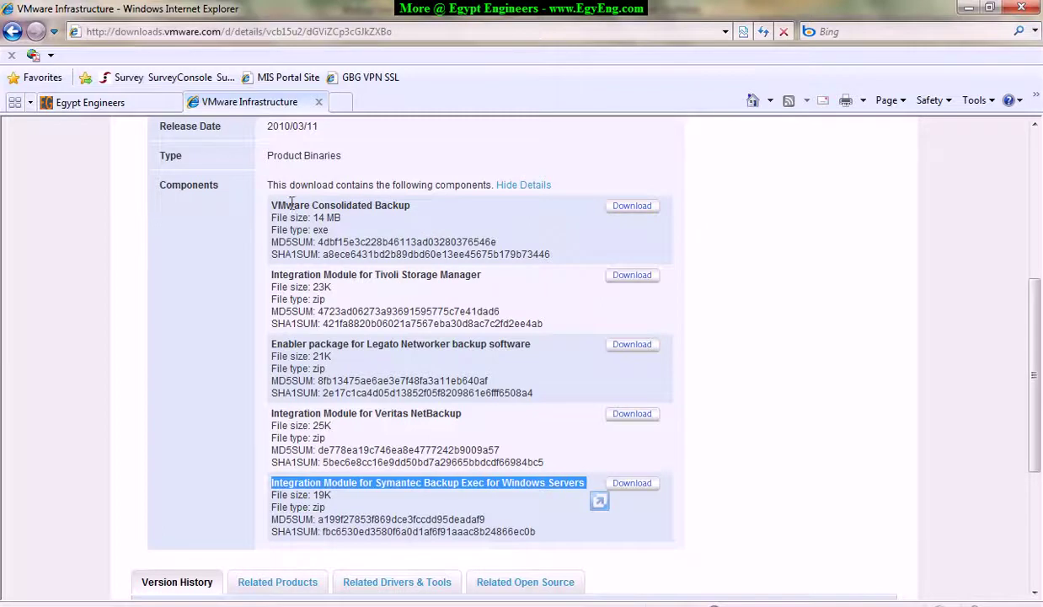
drag(273, 205, 404, 212)
mouse_move(271, 482)
mouse_down()
mouse_move(556, 486)
mouse_move(548, 474)
mouse_move(561, 467)
mouse_move(300, 462)
mouse_move(271, 477)
mouse_up()
drag(411, 206, 271, 206)
drag(585, 483, 271, 483)
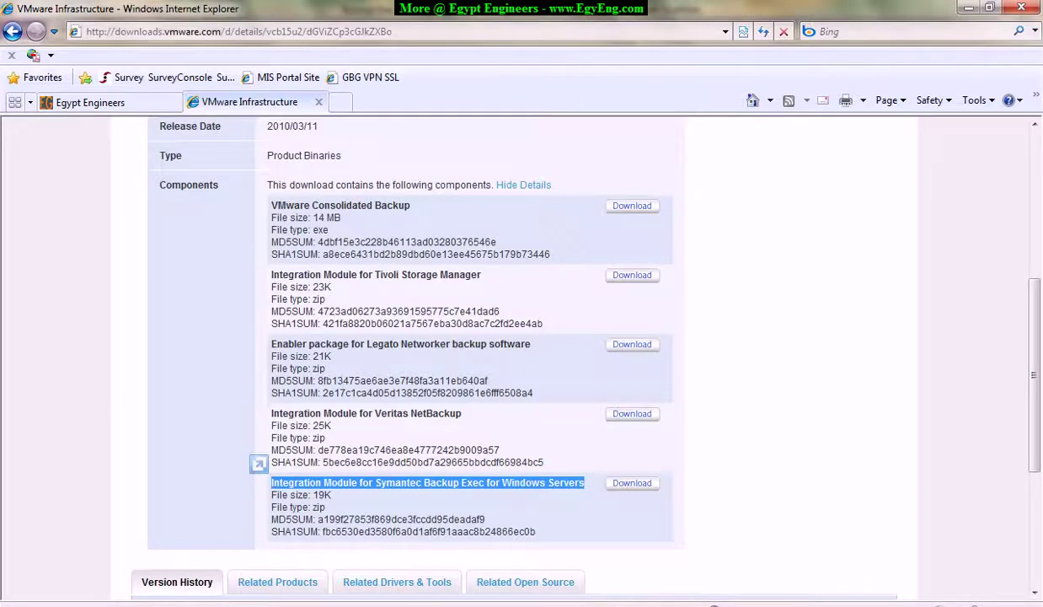
mouse_move(375, 600)
click(185, 548)
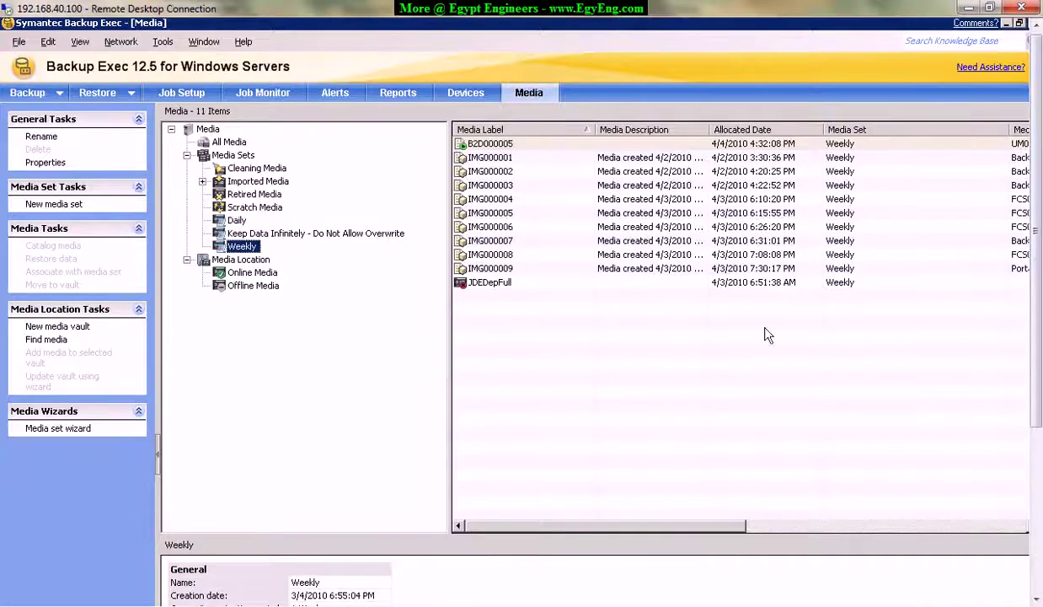
Go up from the integration folder to VCB 1.5 Update 2 and select VMware-vcb-226297.exe.
click(1037, 579)
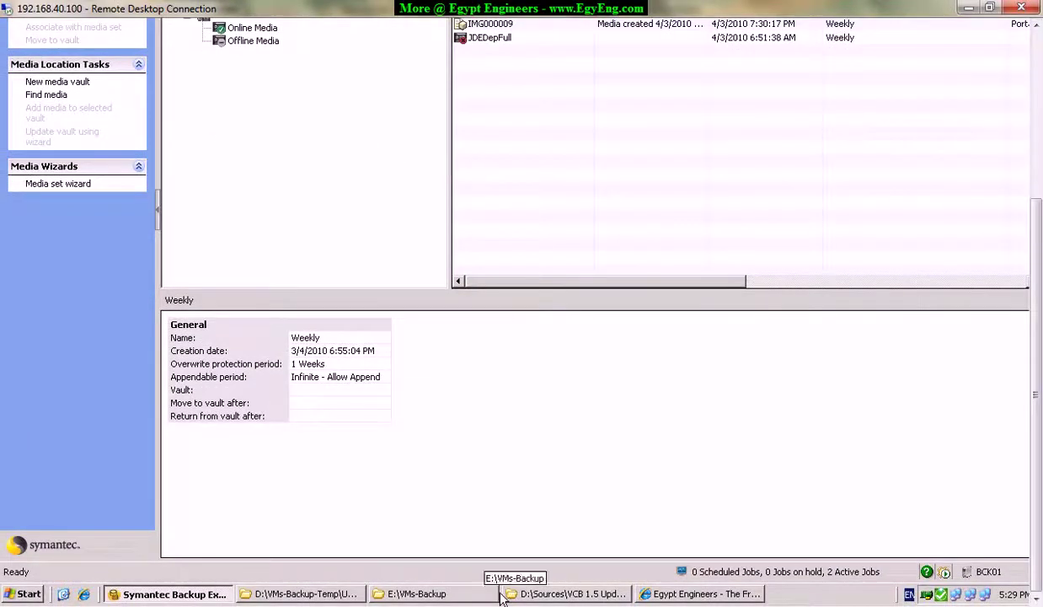
click(561, 593)
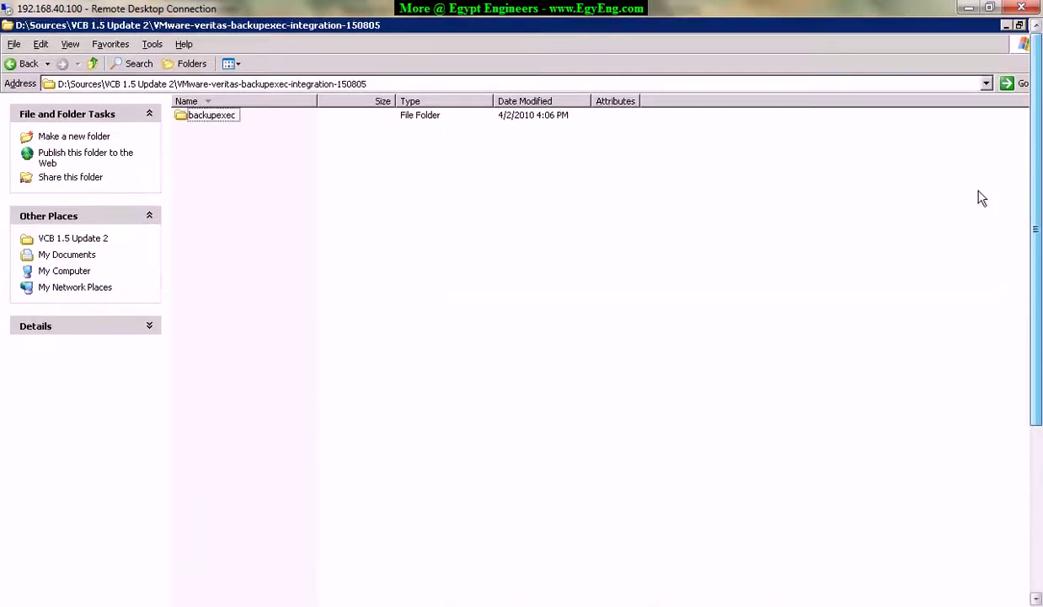
key(BackSpace)
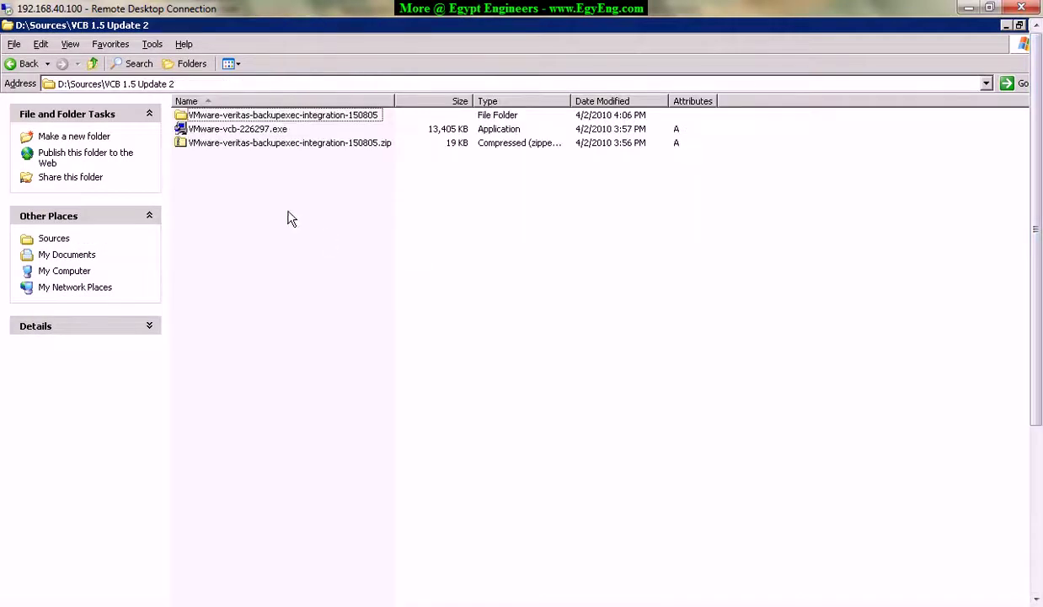
click(233, 130)
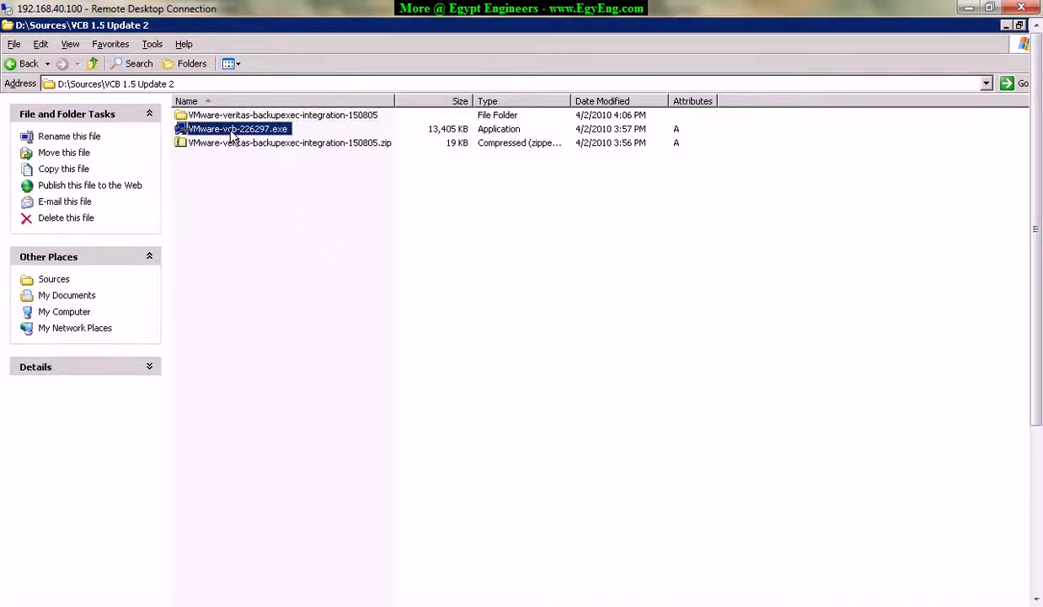
Check the VMware Consolidated Backup name on the download page, open the integration zip, then reselect the installer.
mouse_move(189, 602)
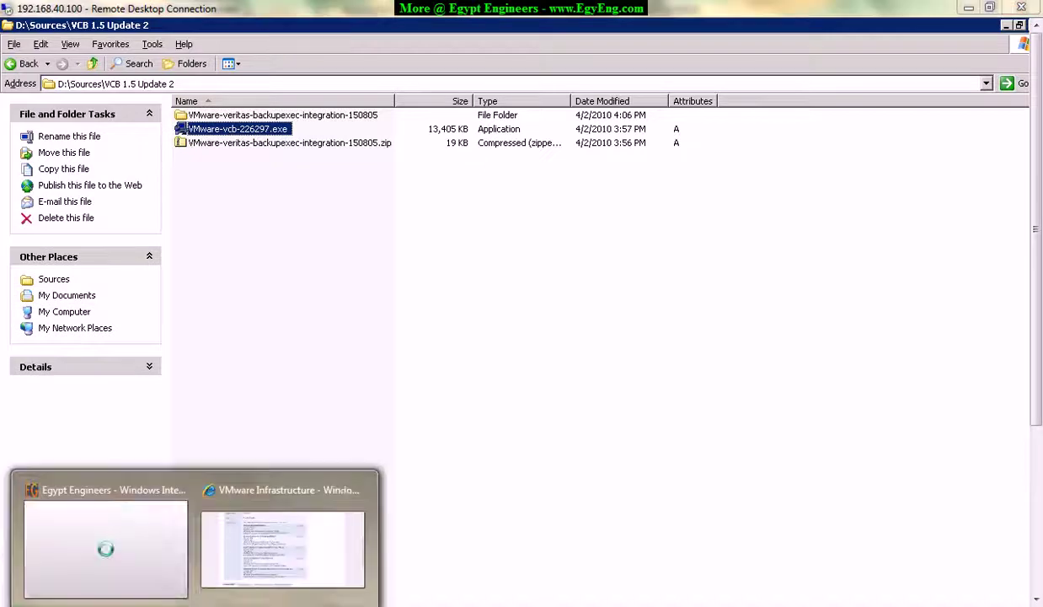
click(221, 549)
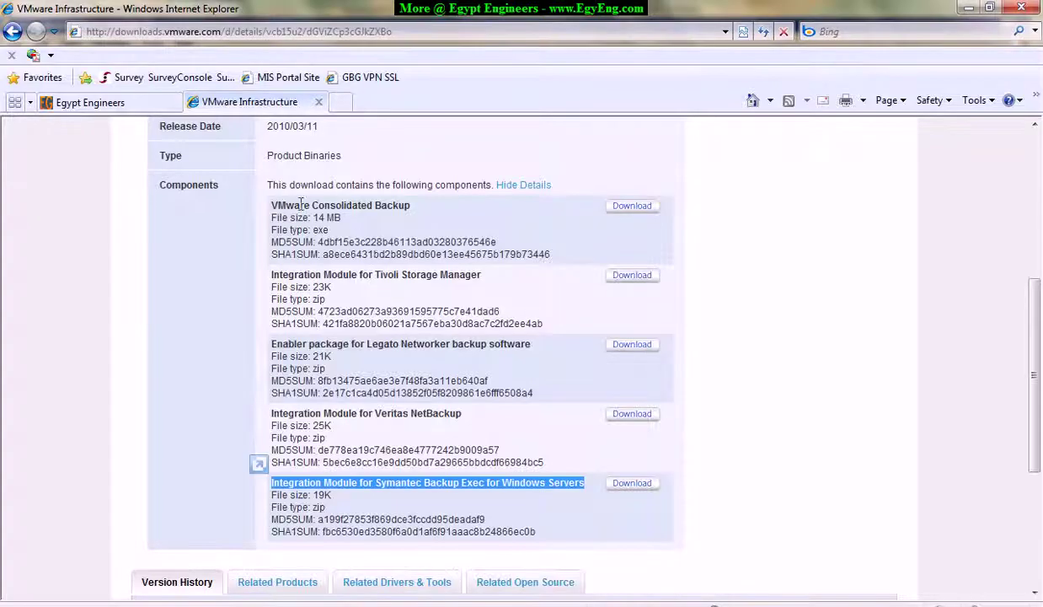
drag(305, 200, 419, 202)
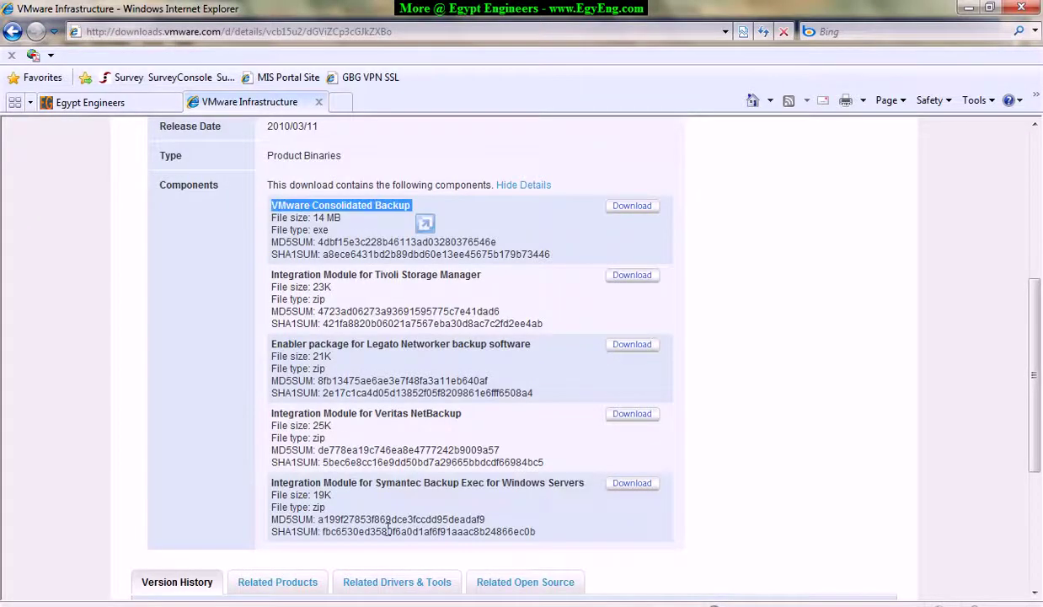
mouse_move(286, 601)
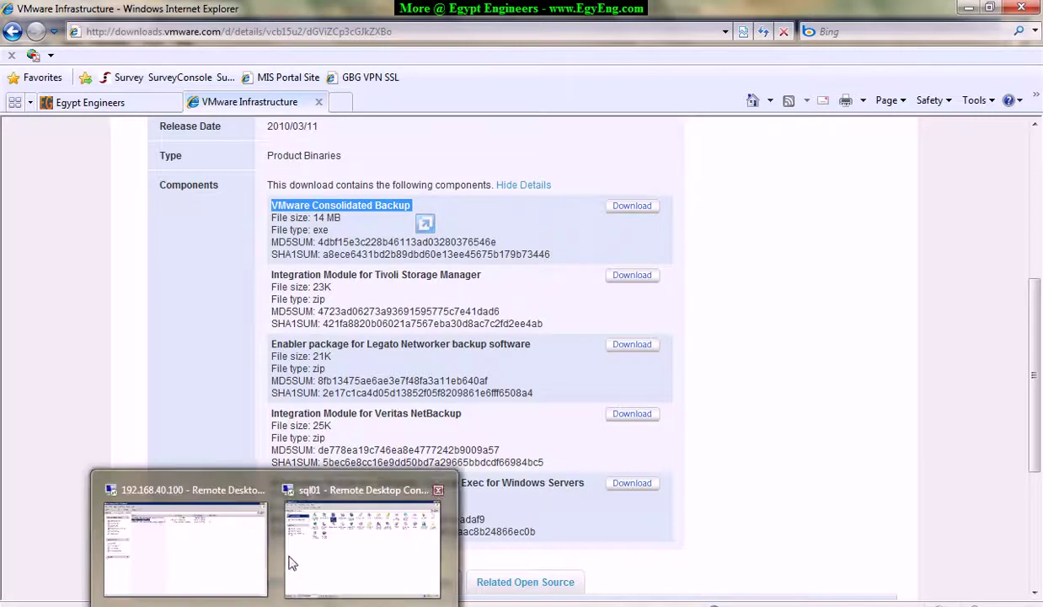
click(330, 566)
double_click(222, 143)
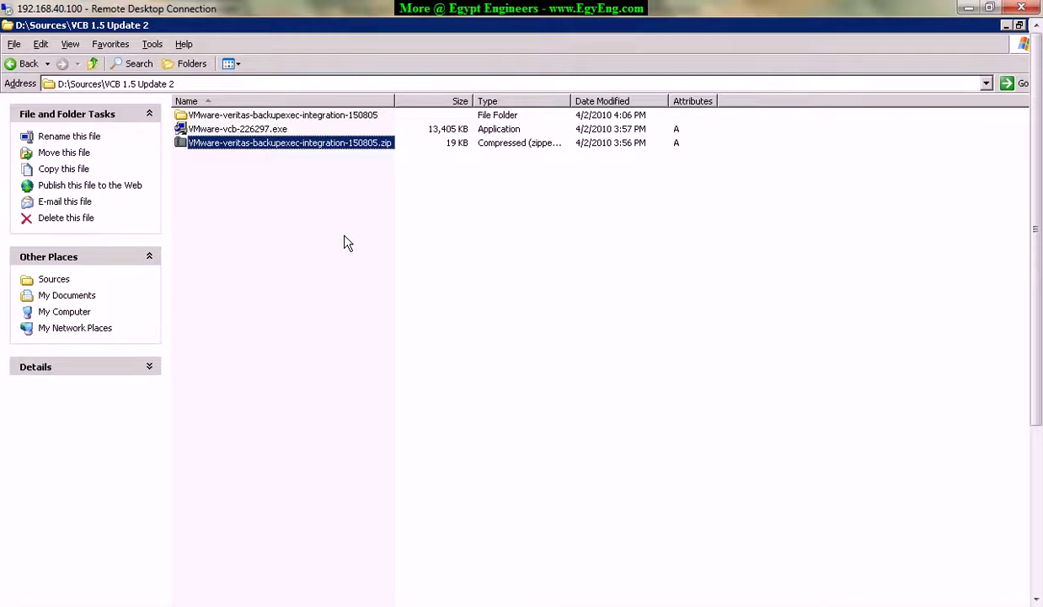
click(232, 131)
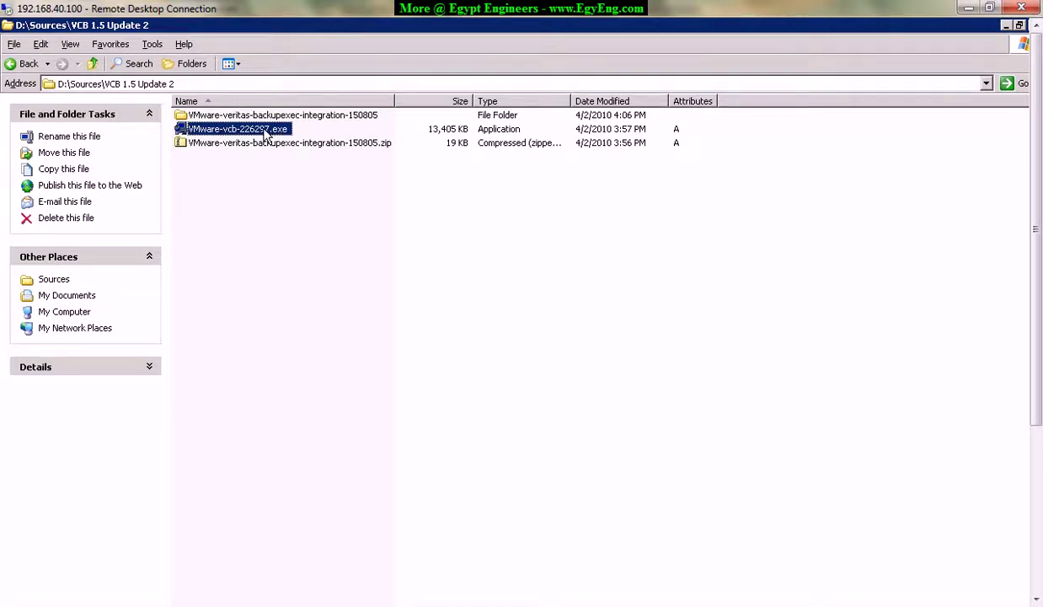
Run VMware-vcb-226297.exe as a Modify installation that adds the VCB Integration feature.
double_click(266, 132)
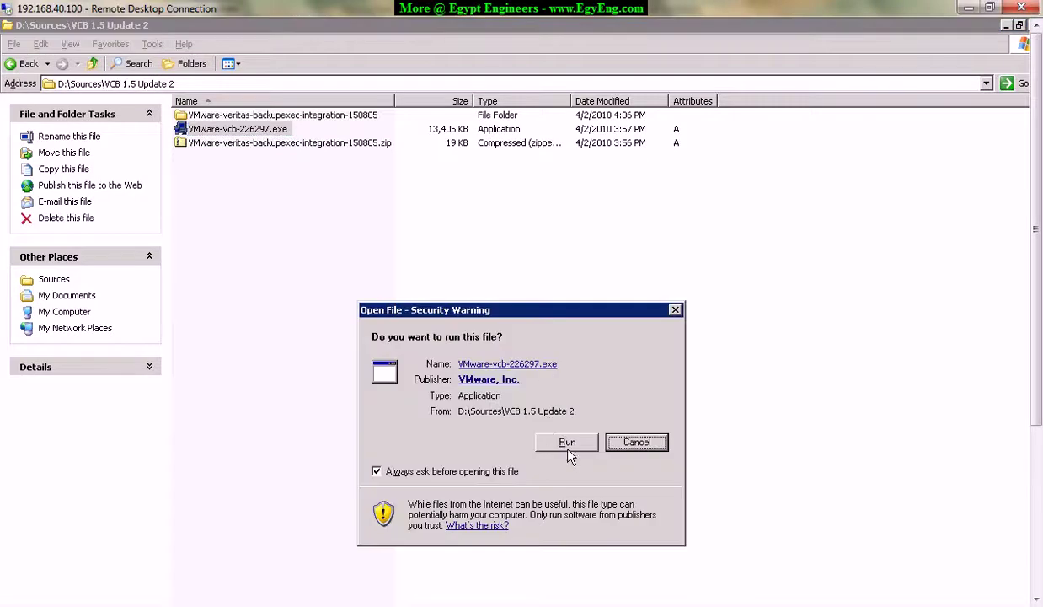
click(568, 444)
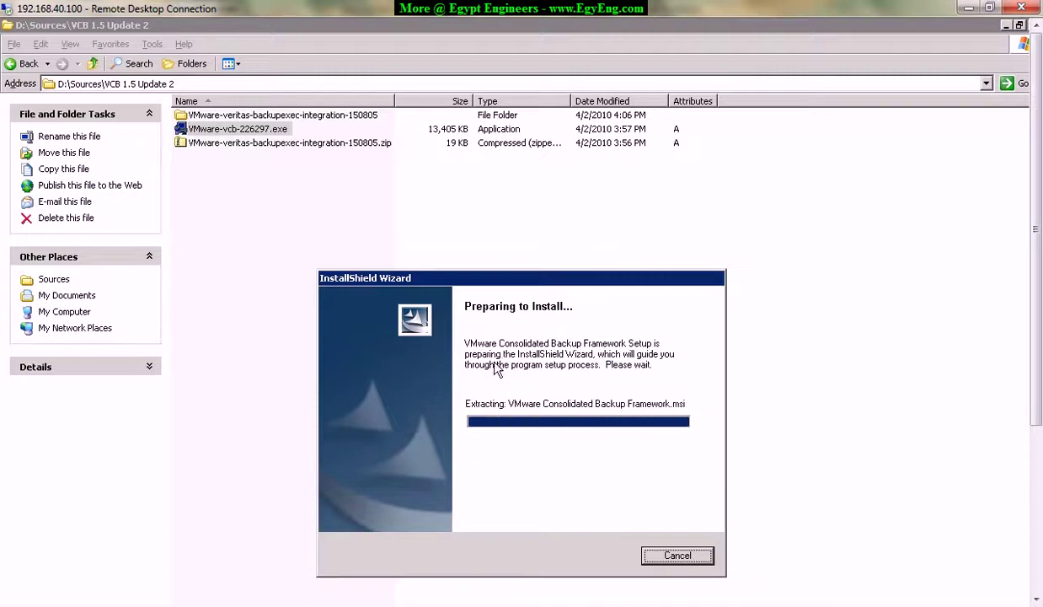
drag(1037, 353, 1039, 403)
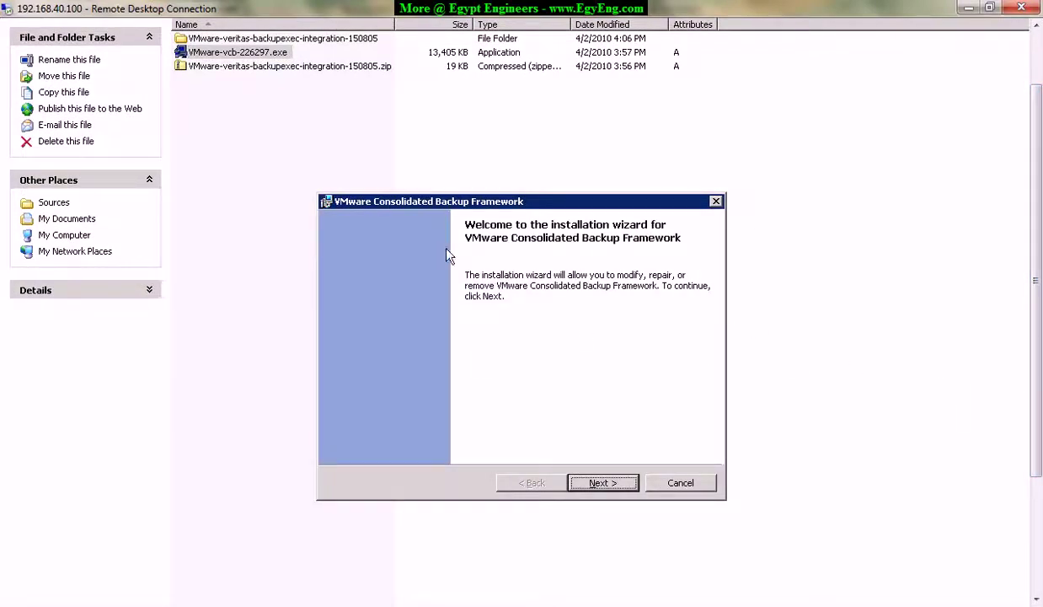
click(603, 483)
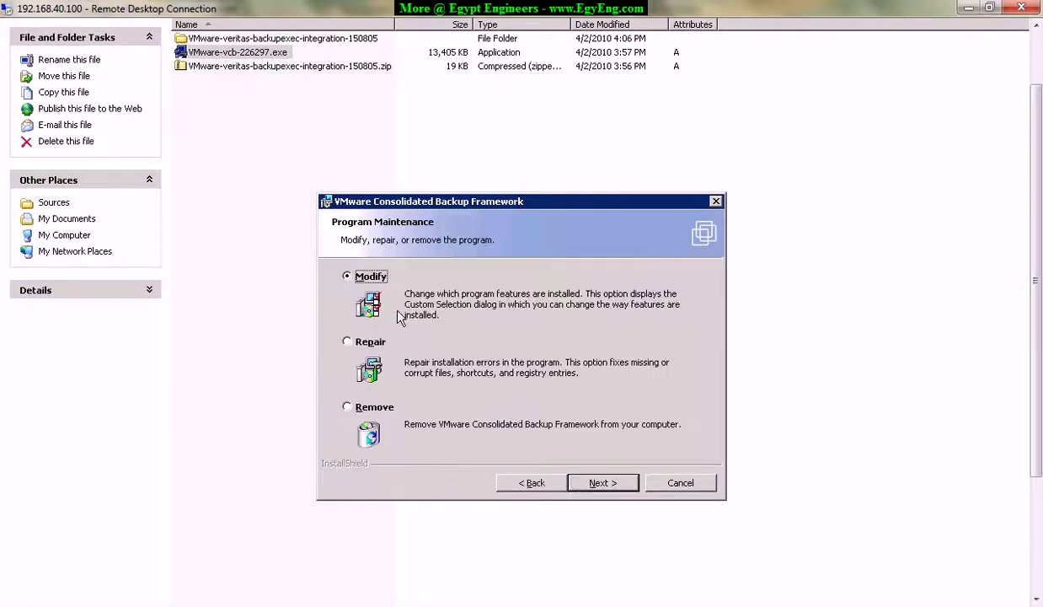
click(603, 484)
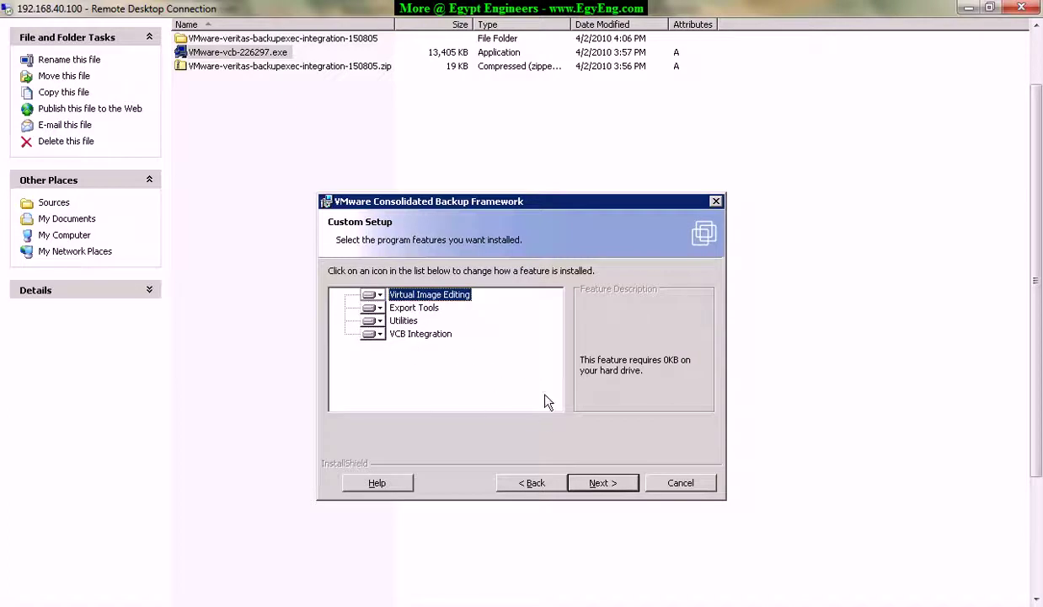
click(420, 334)
click(602, 482)
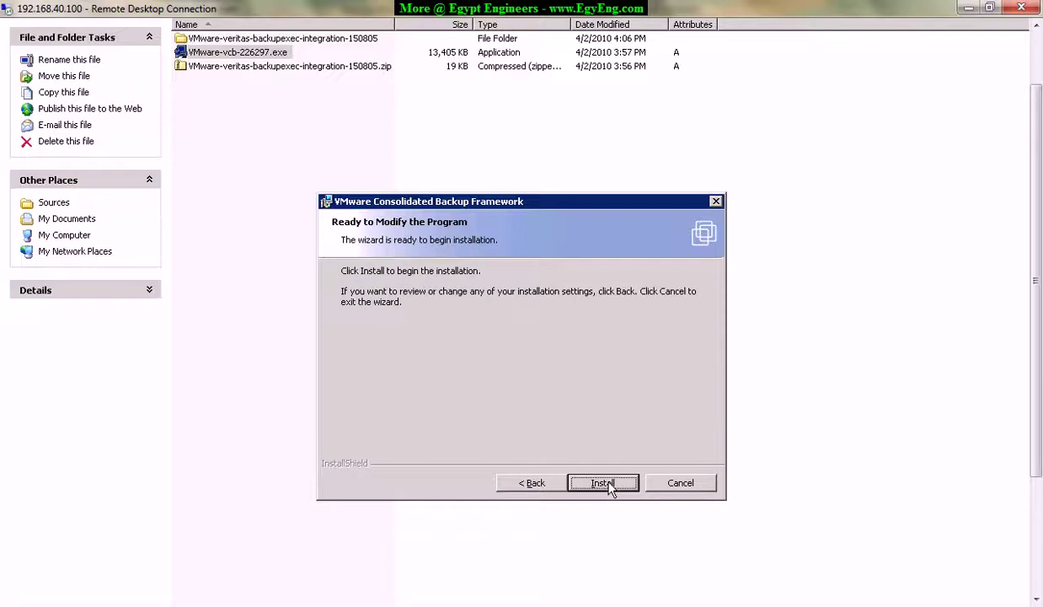
click(603, 484)
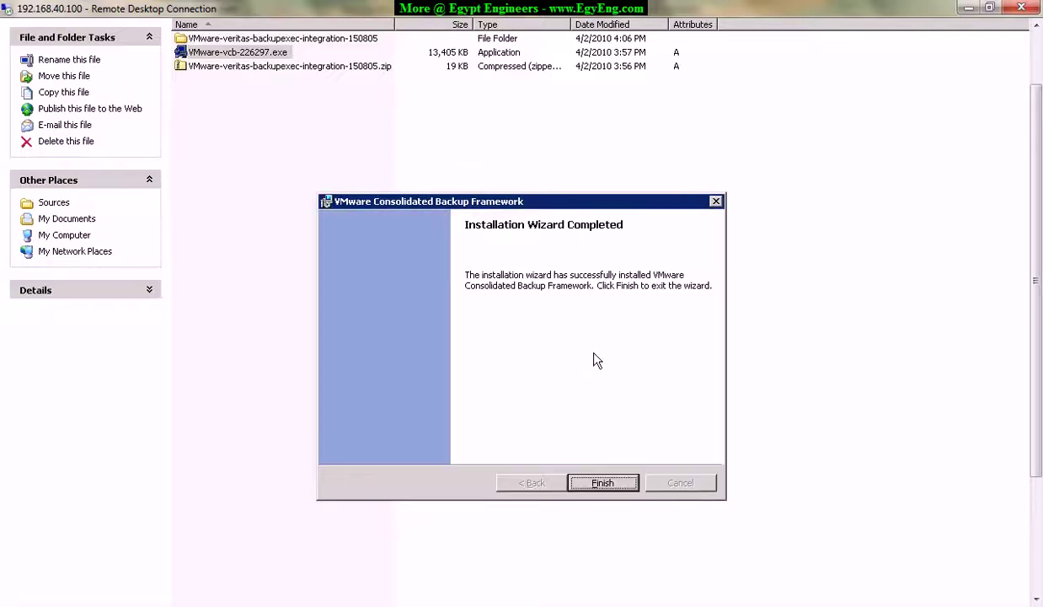
click(602, 482)
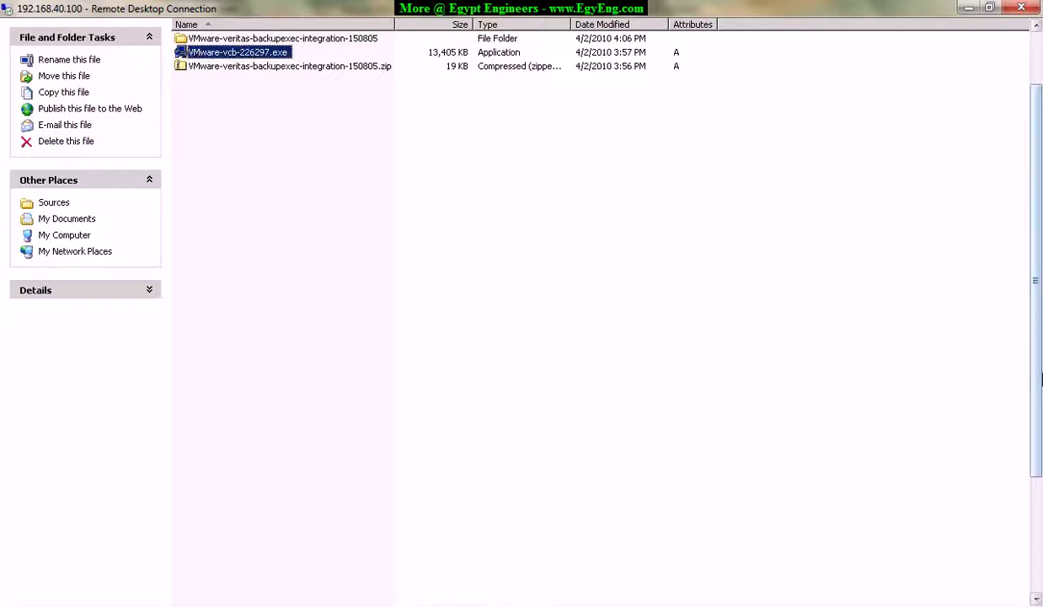
Open README-backupexec.html from VMware-veritas-backupexec-integration-150805\backupexec in the browser.
click(321, 143)
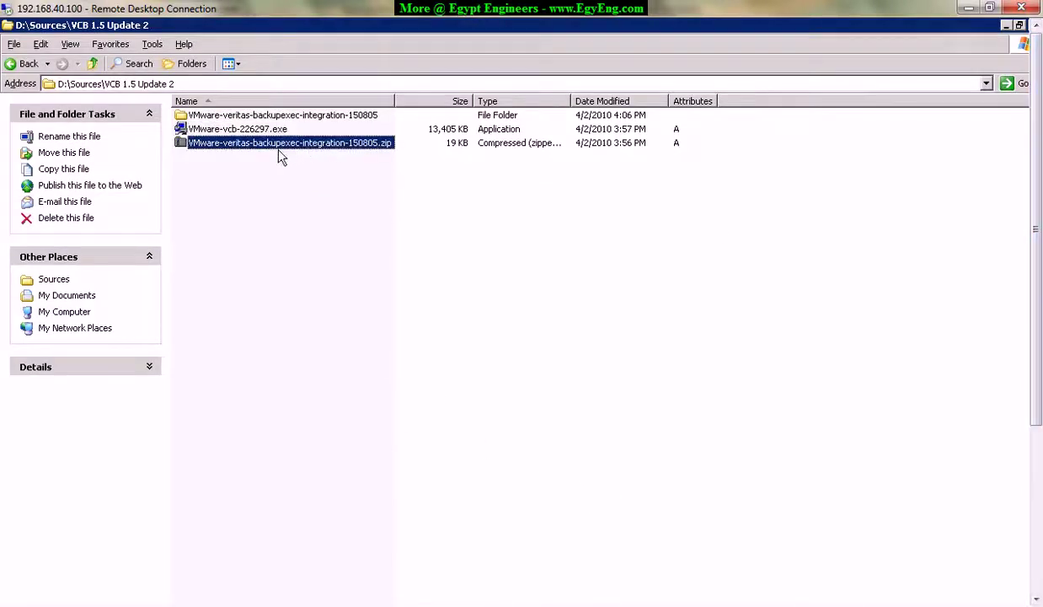
click(254, 116)
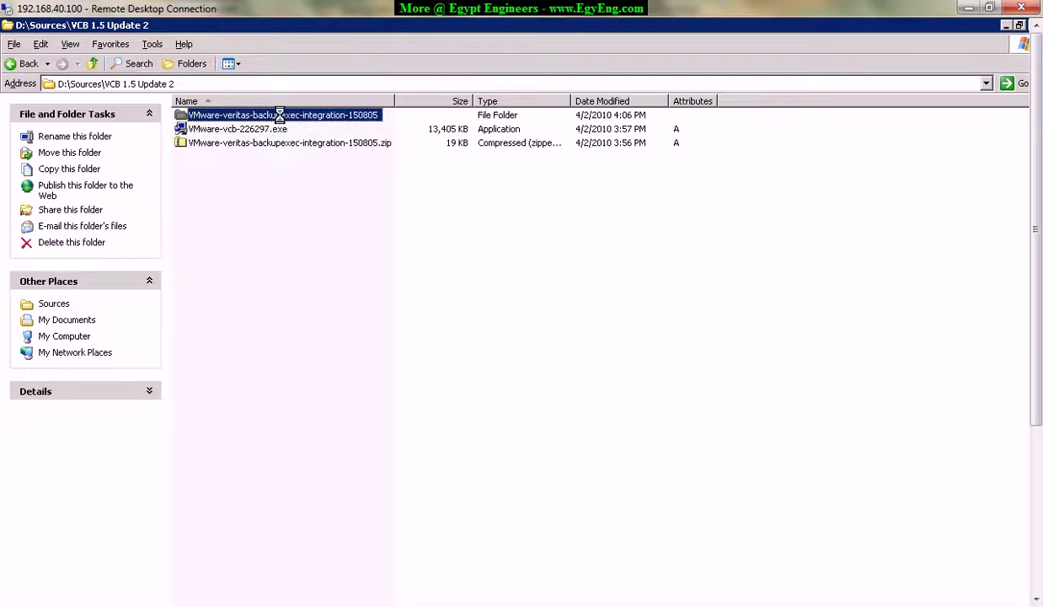
double_click(280, 115)
click(202, 115)
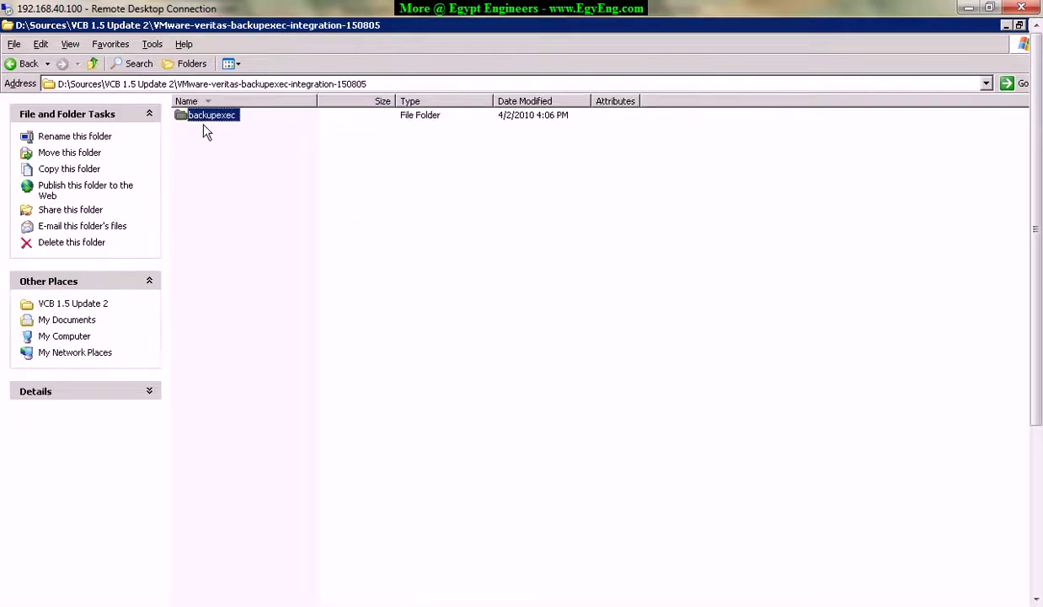
double_click(208, 123)
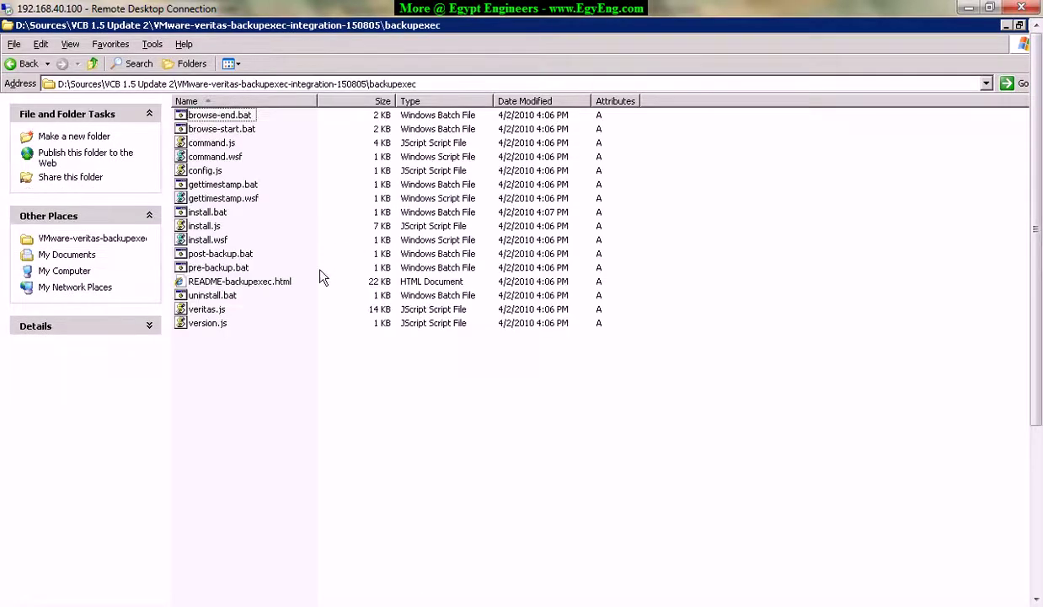
mouse_move(1039, 323)
mouse_down()
mouse_move(1039, 340)
mouse_move(1038, 321)
mouse_up()
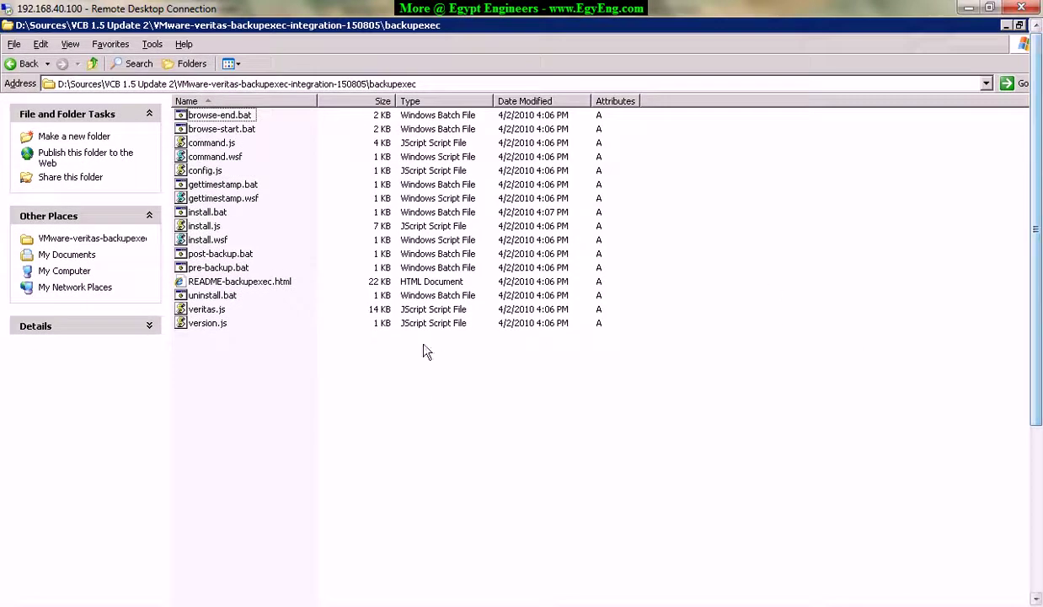
click(271, 292)
right_click(272, 288)
click(315, 293)
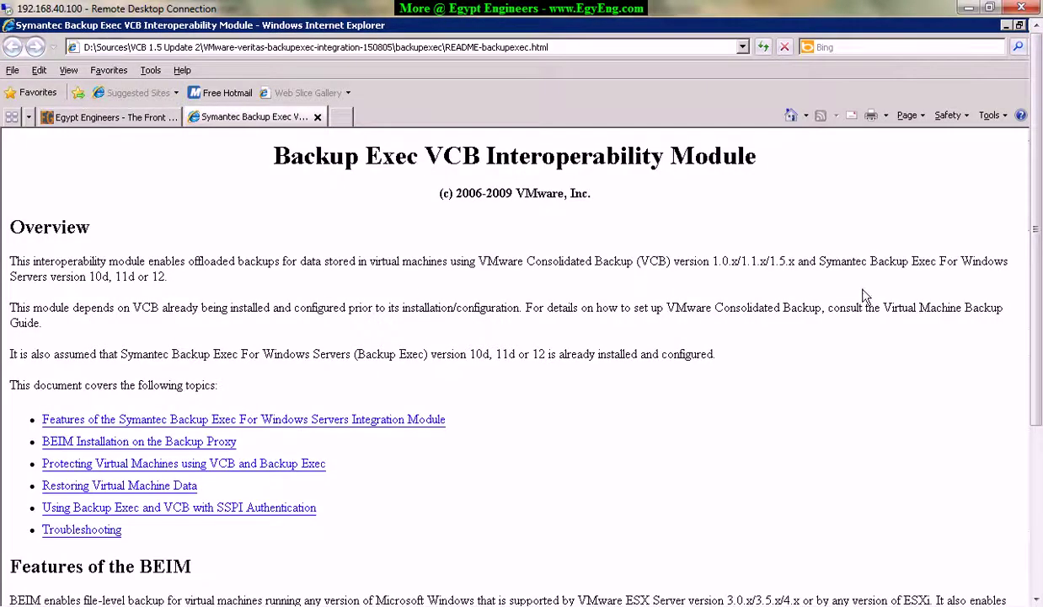
drag(1035, 252, 1038, 437)
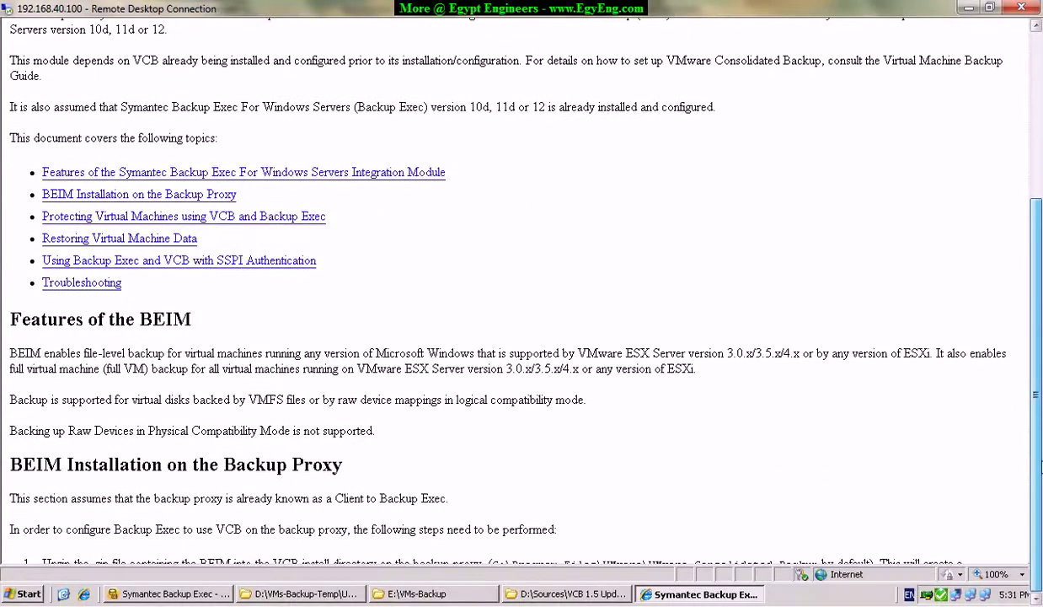
scroll(787, 333, down, 20)
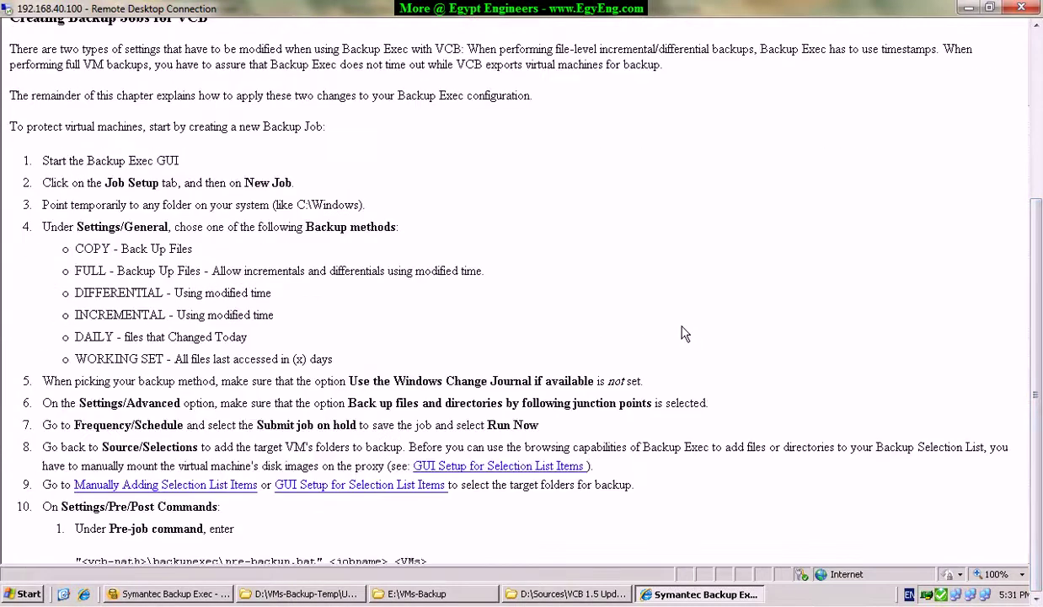
scroll(253, 244, up, 3)
scroll(253, 245, up, 10)
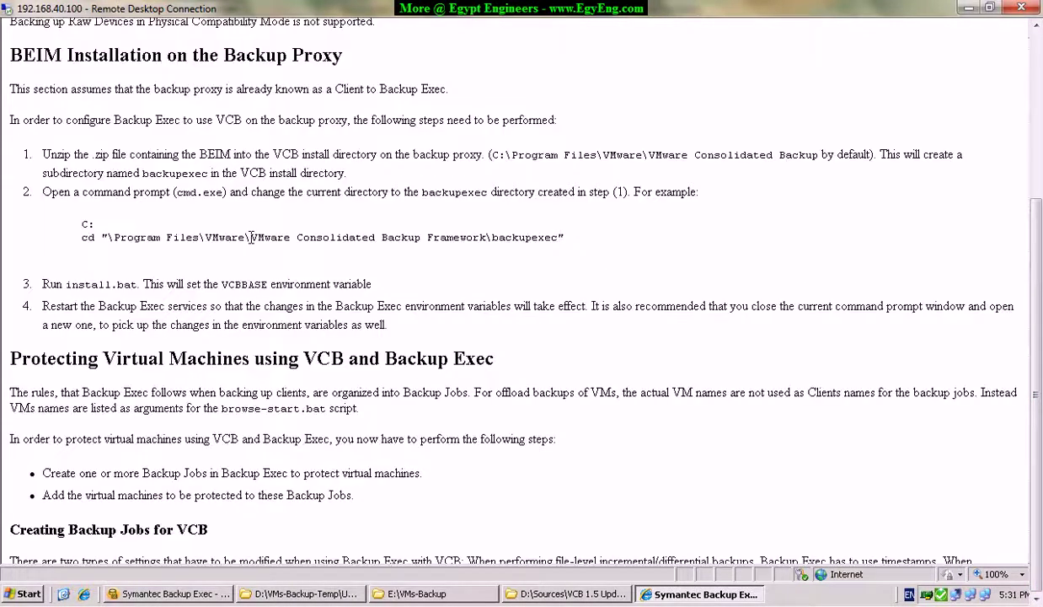
scroll(253, 240, up, 4)
scroll(254, 244, up, 4)
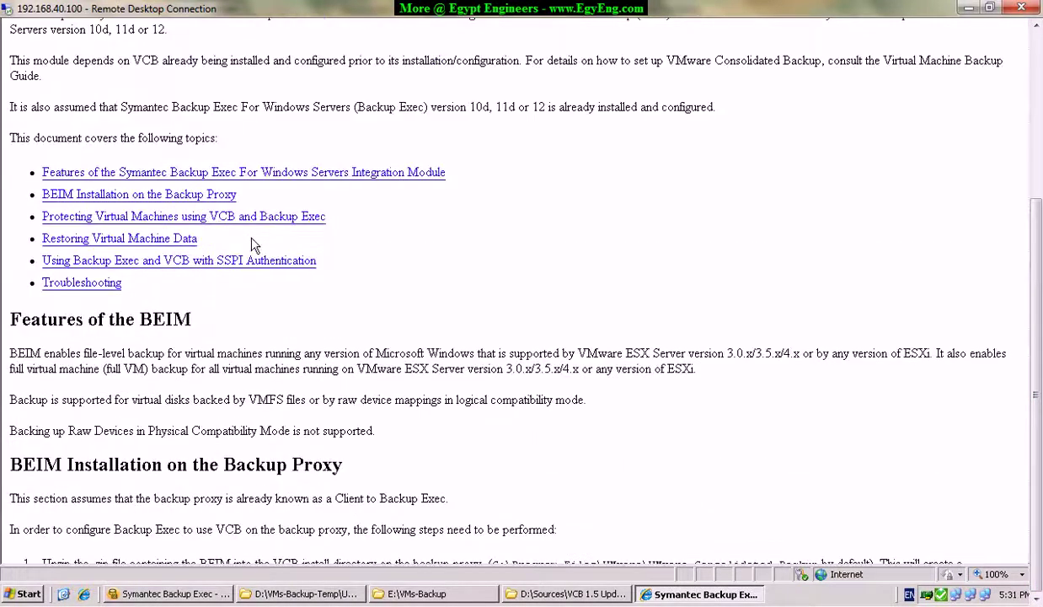
scroll(255, 245, down, 8)
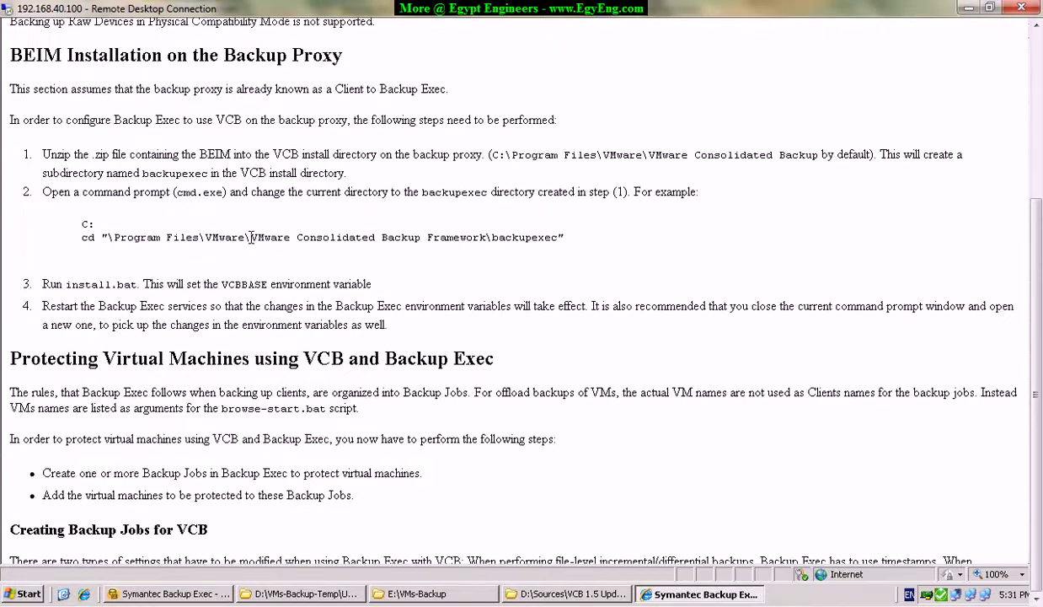
mouse_move(80, 232)
mouse_down()
mouse_move(636, 238)
mouse_move(97, 244)
mouse_move(71, 231)
mouse_up()
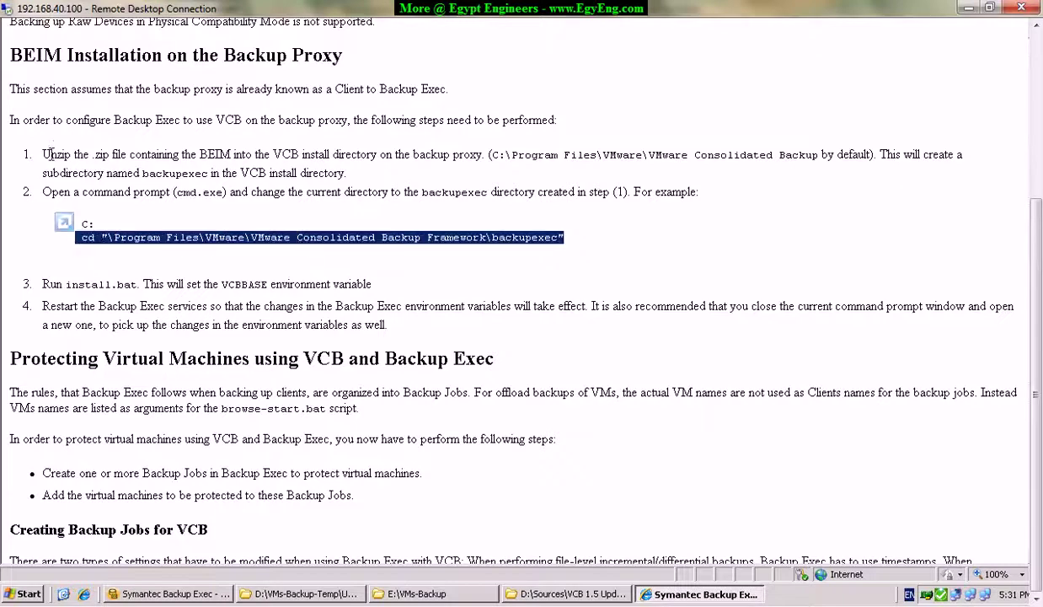
drag(46, 155, 672, 157)
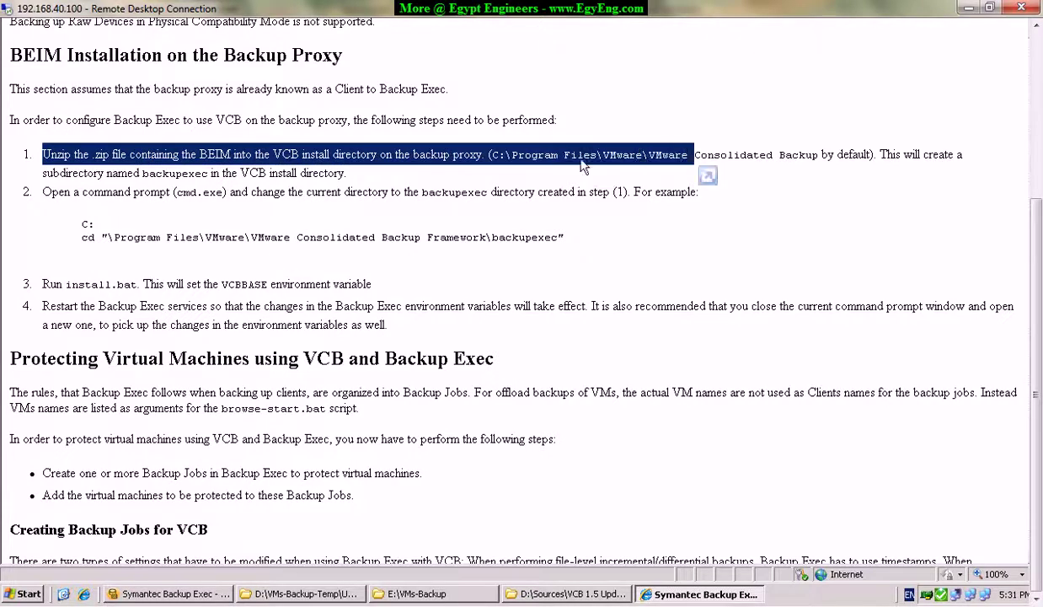
click(498, 155)
mouse_move(492, 154)
mouse_down()
mouse_move(852, 158)
mouse_move(495, 155)
mouse_up()
click(872, 160)
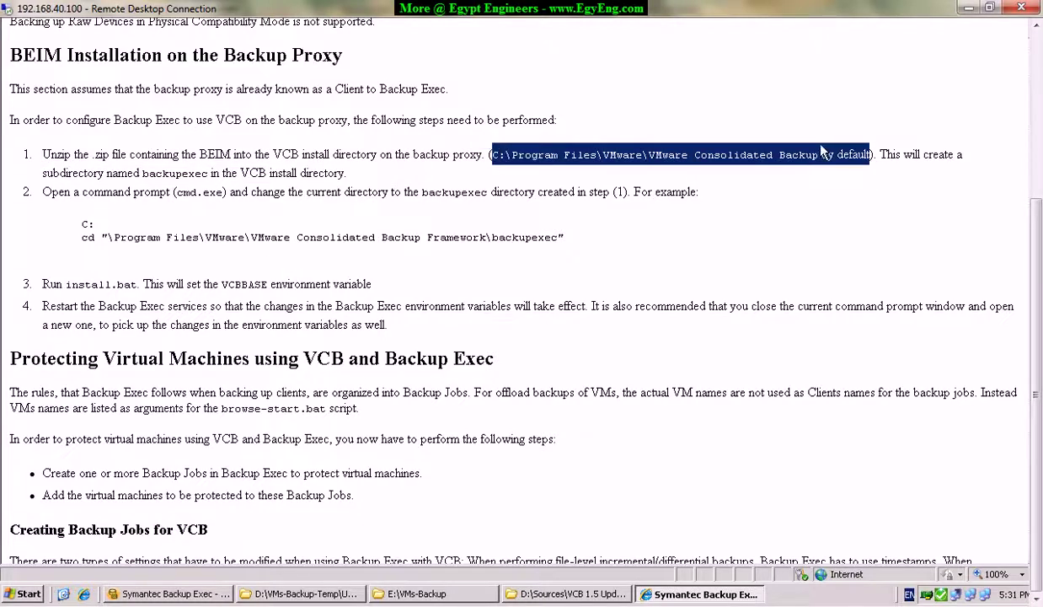
click(682, 152)
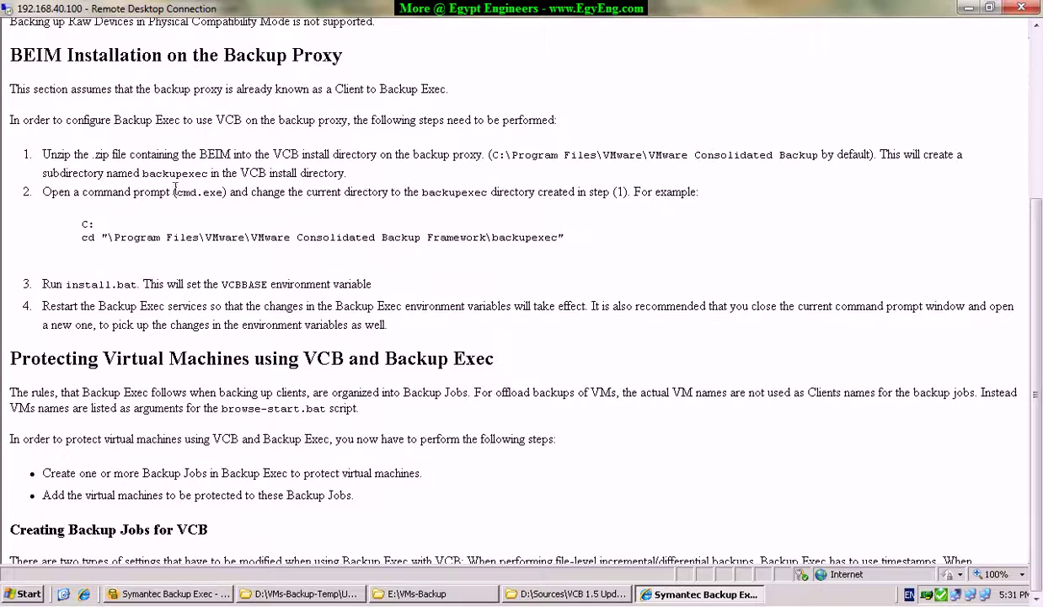
drag(143, 174, 804, 152)
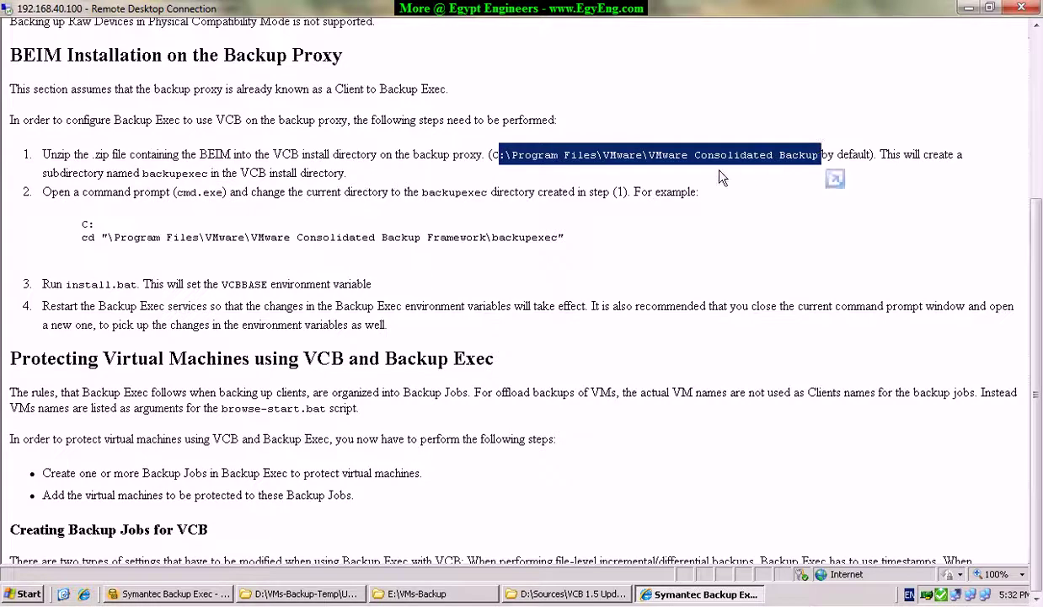
click(510, 158)
drag(506, 155, 818, 155)
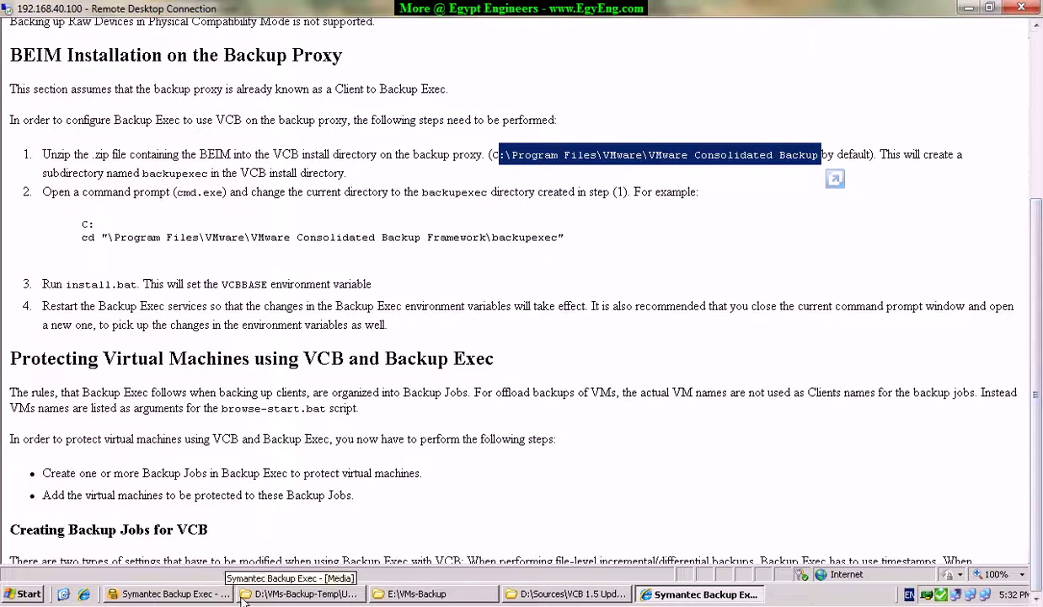
click(26, 595)
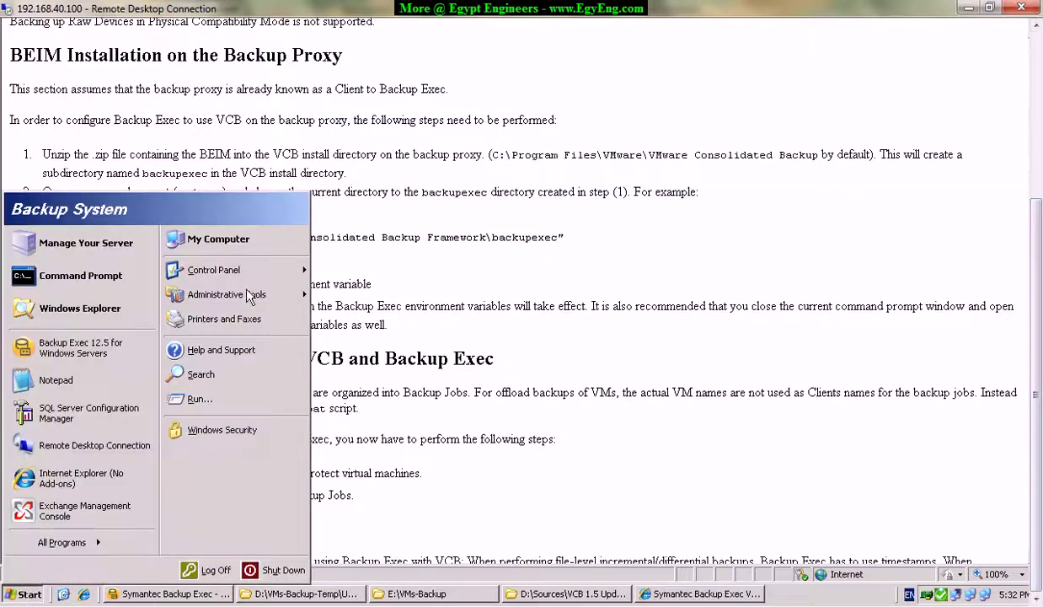
Browse to C:\Program Files\VMware\VMware Consolidated Backup Framework and select types.dll through vmomi.dll.
click(206, 250)
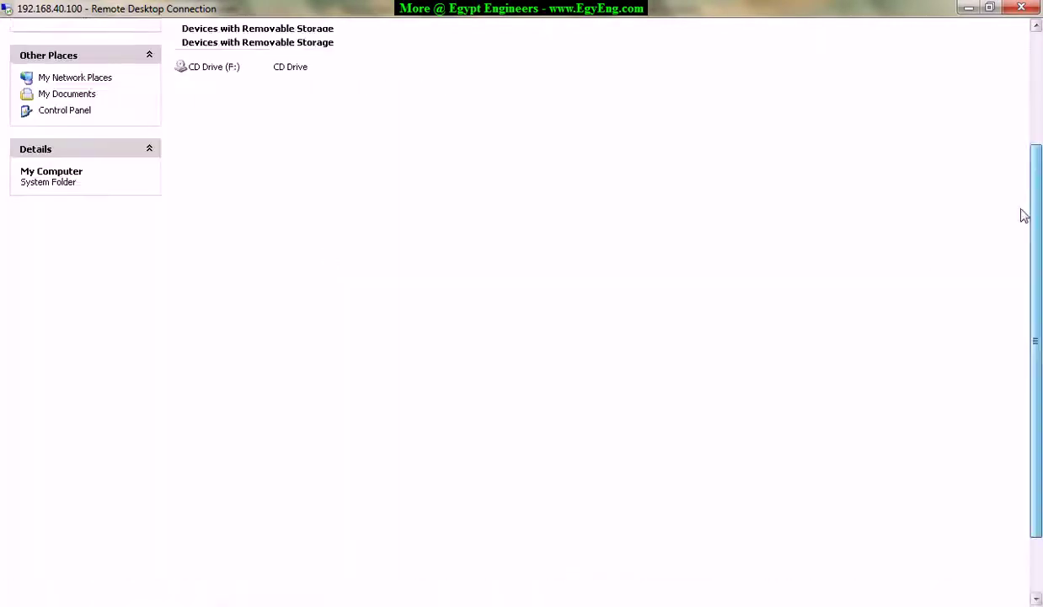
click(194, 139)
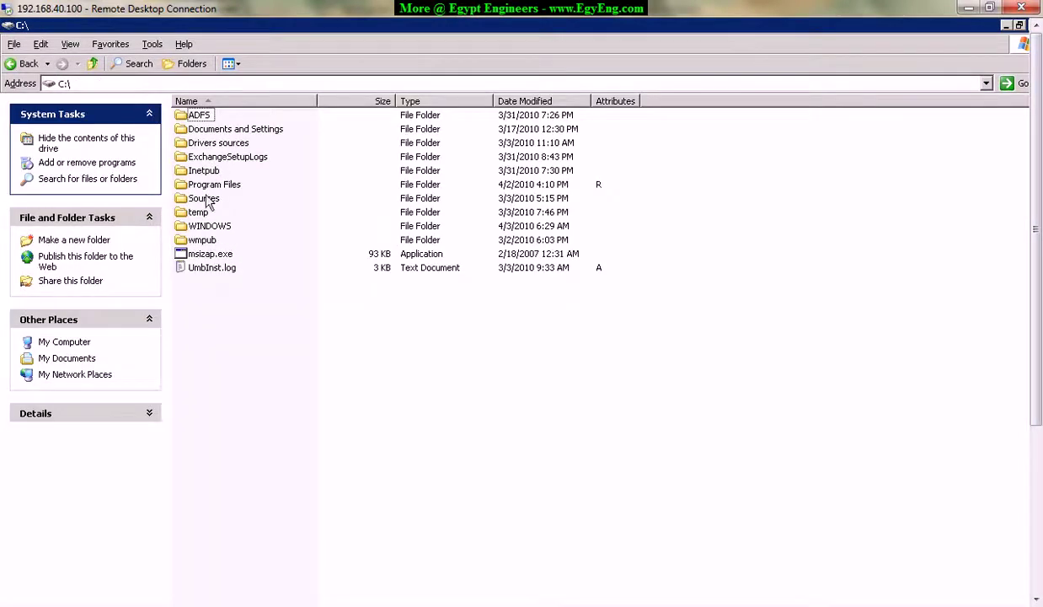
double_click(203, 184)
double_click(216, 362)
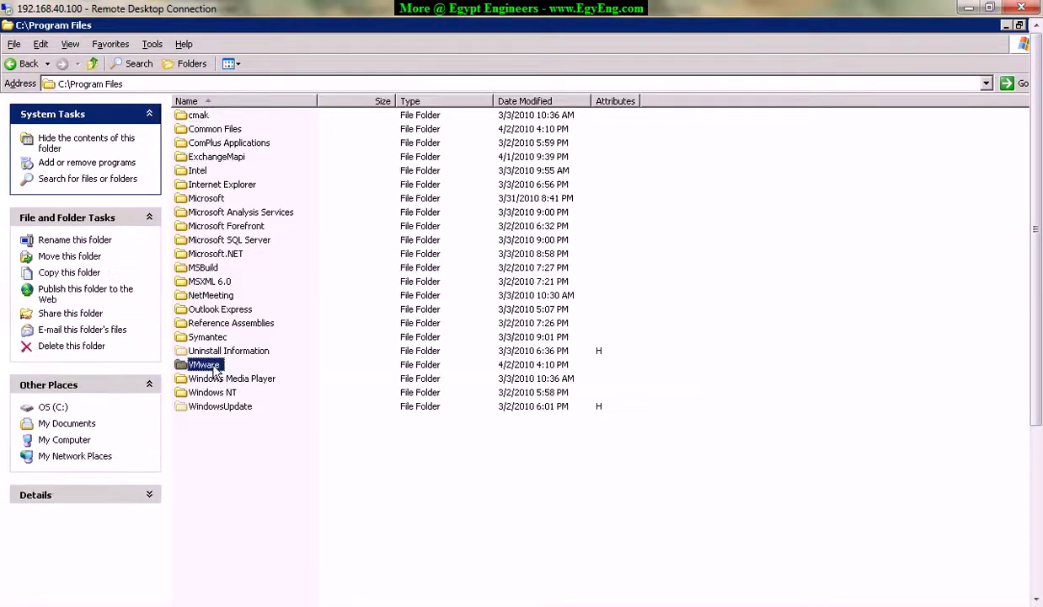
double_click(261, 116)
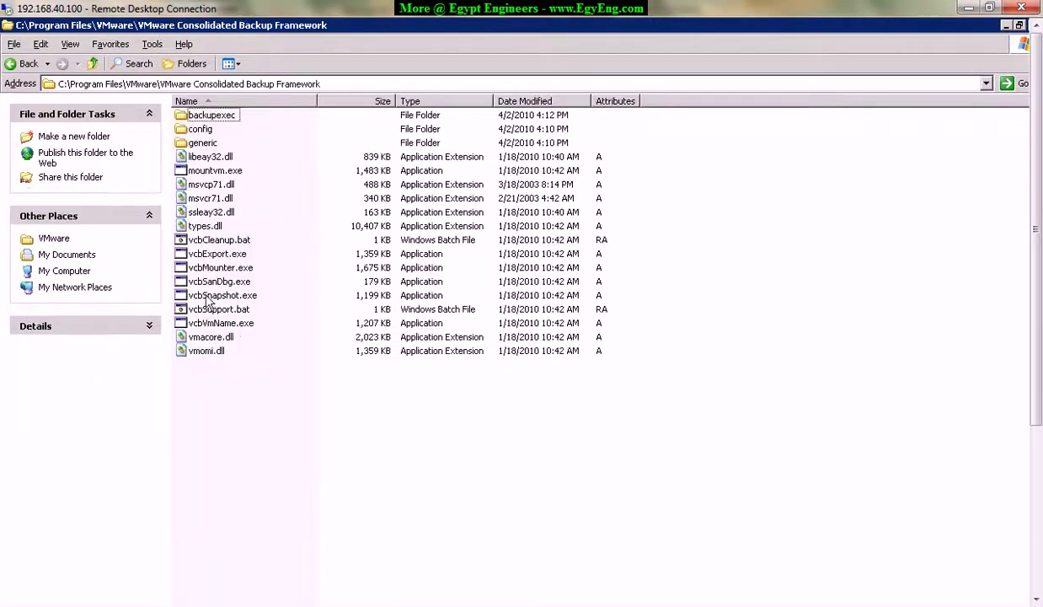
drag(262, 415, 213, 123)
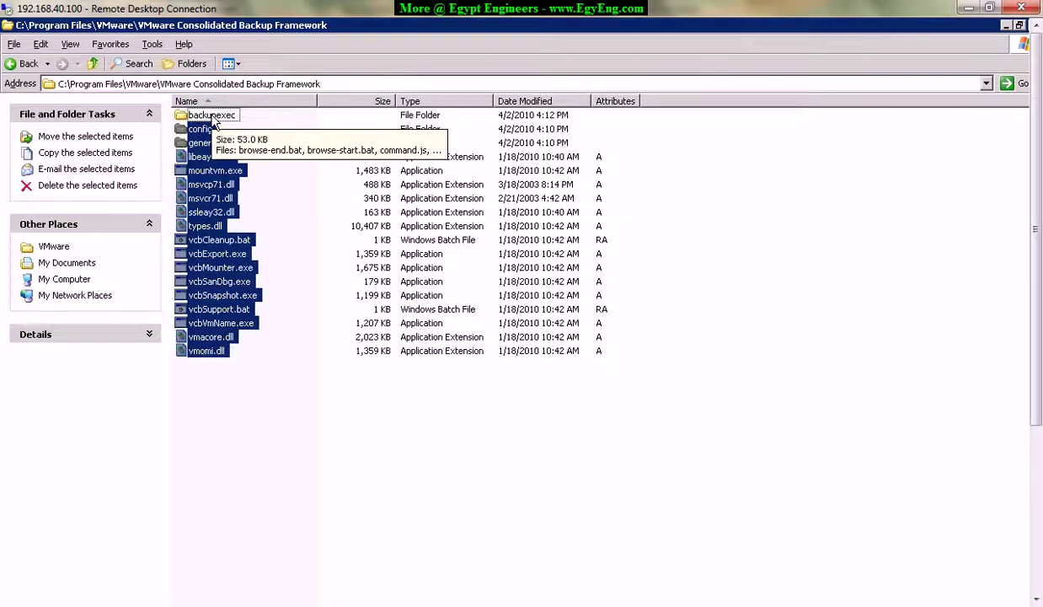
click(224, 418)
drag(224, 417, 178, 124)
Open the framework's backupexec folder, then return to the source VCB 1.5 Update 2 folder.
double_click(209, 116)
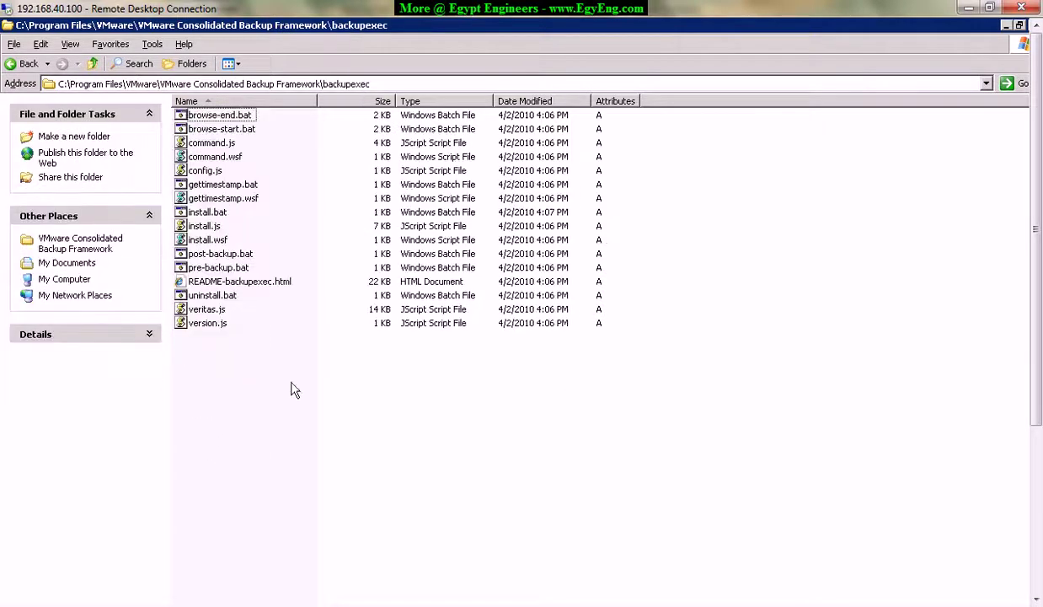
drag(240, 432, 196, 101)
drag(1038, 340, 977, 260)
key(r)
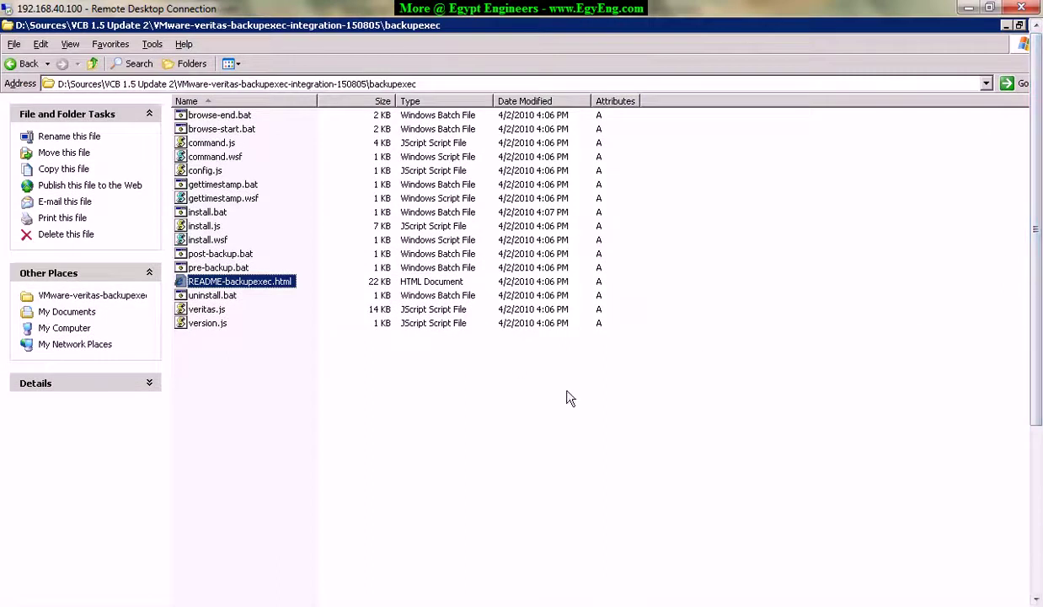
key(BackSpace)
key(BackSpace)
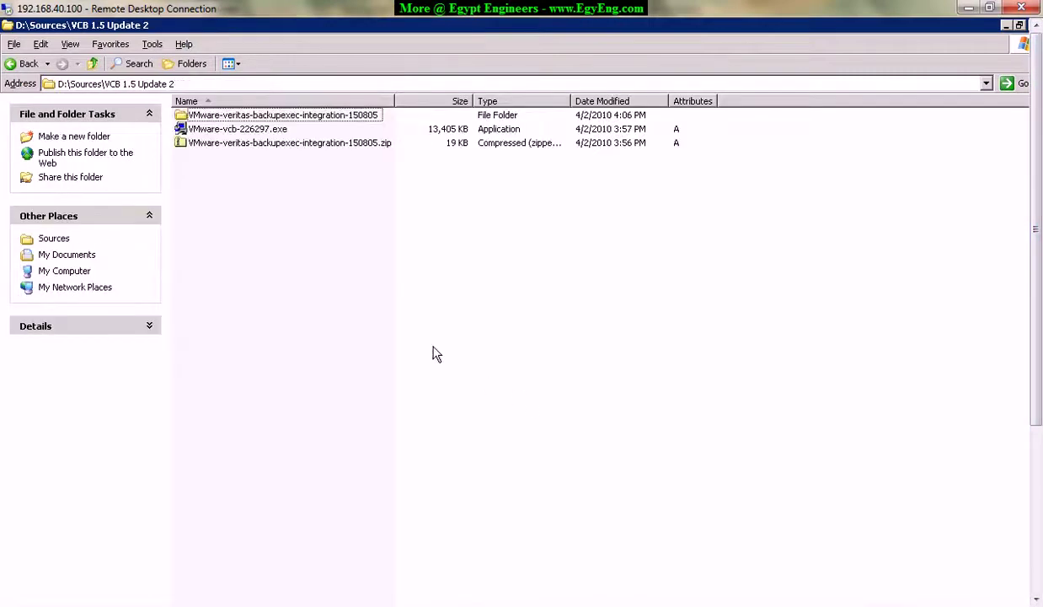
Copy the backupexec folder from the extracted integration folder.
click(226, 131)
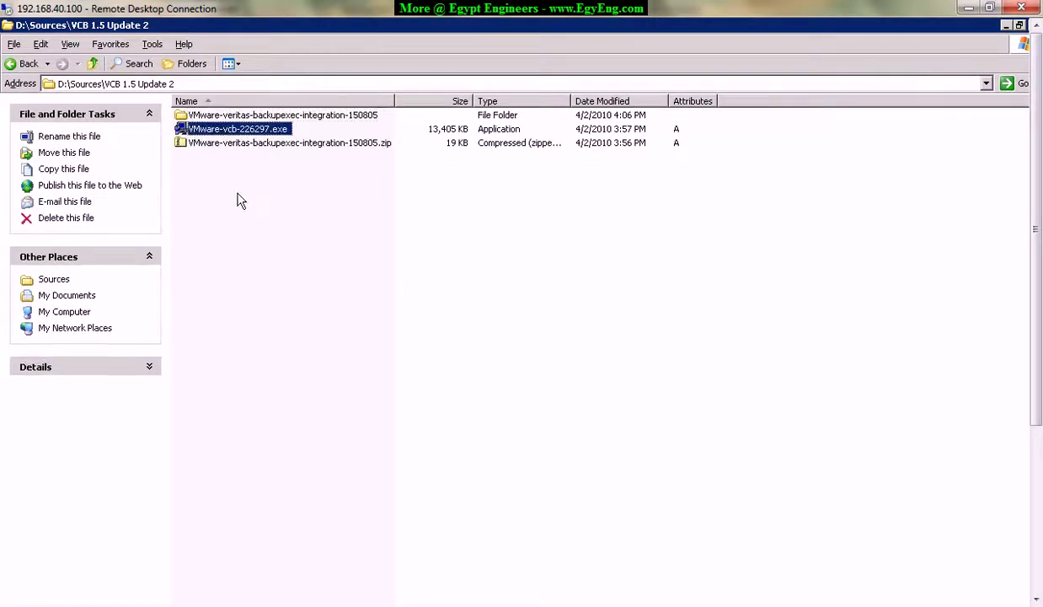
click(245, 140)
click(252, 118)
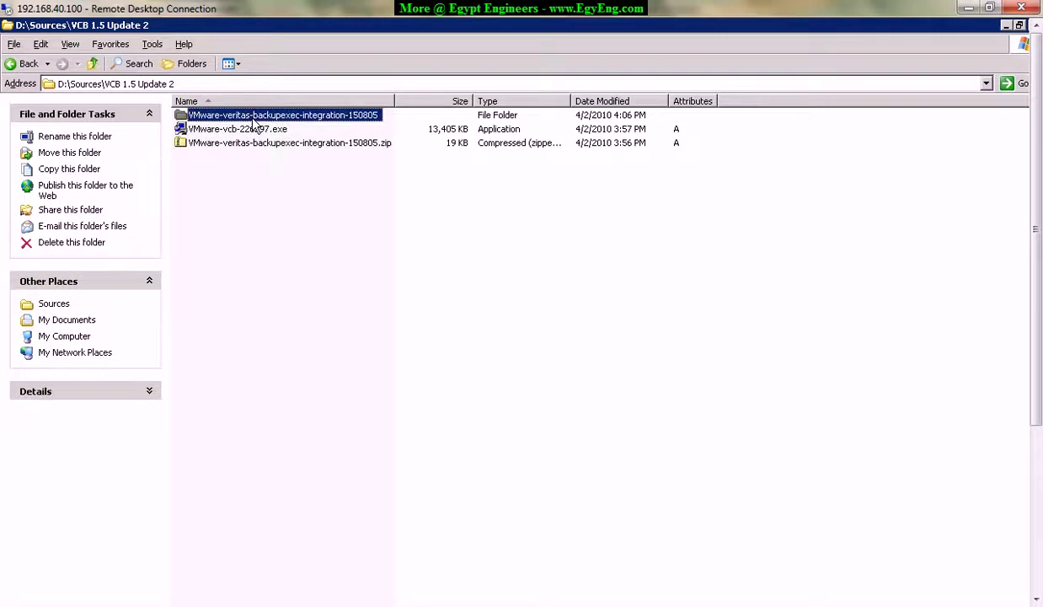
double_click(253, 121)
click(200, 114)
right_click(207, 121)
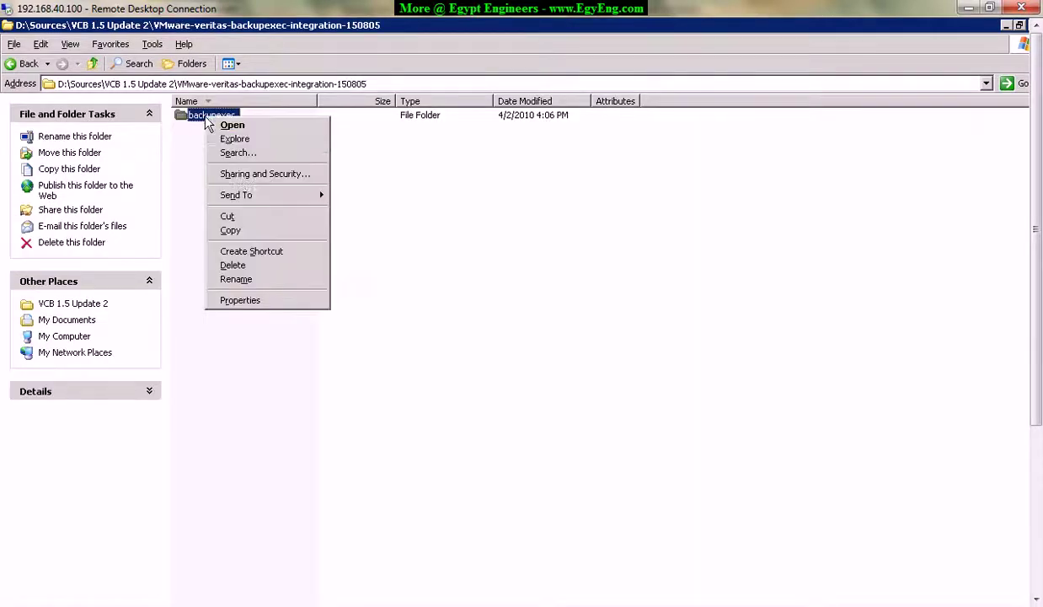
click(232, 231)
drag(1036, 304, 1001, 501)
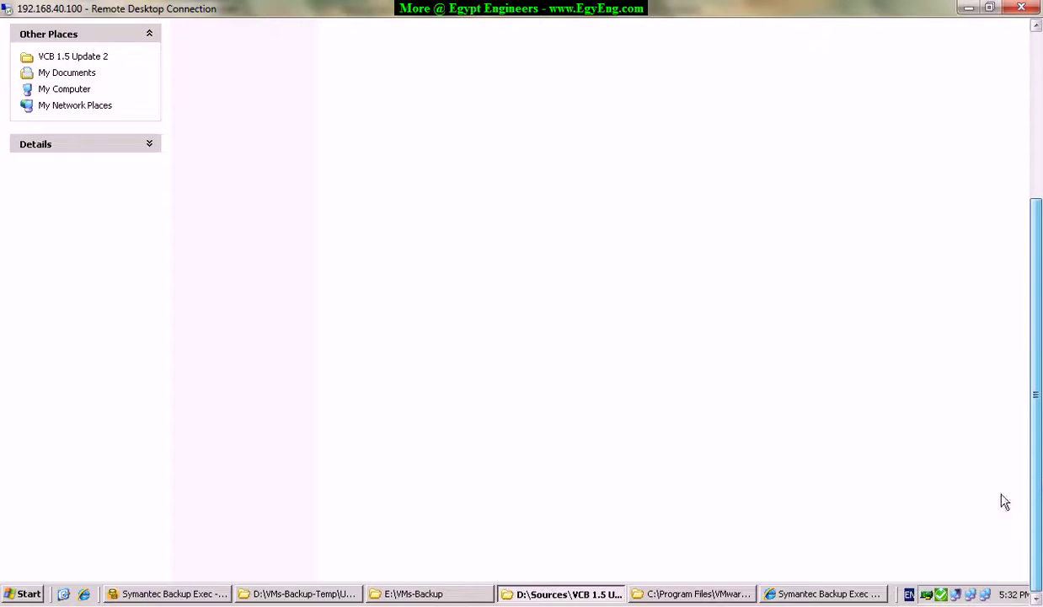
Return to the installed framework folder and open its backupexec folder to confirm the files.
click(727, 595)
drag(1035, 401, 903, 284)
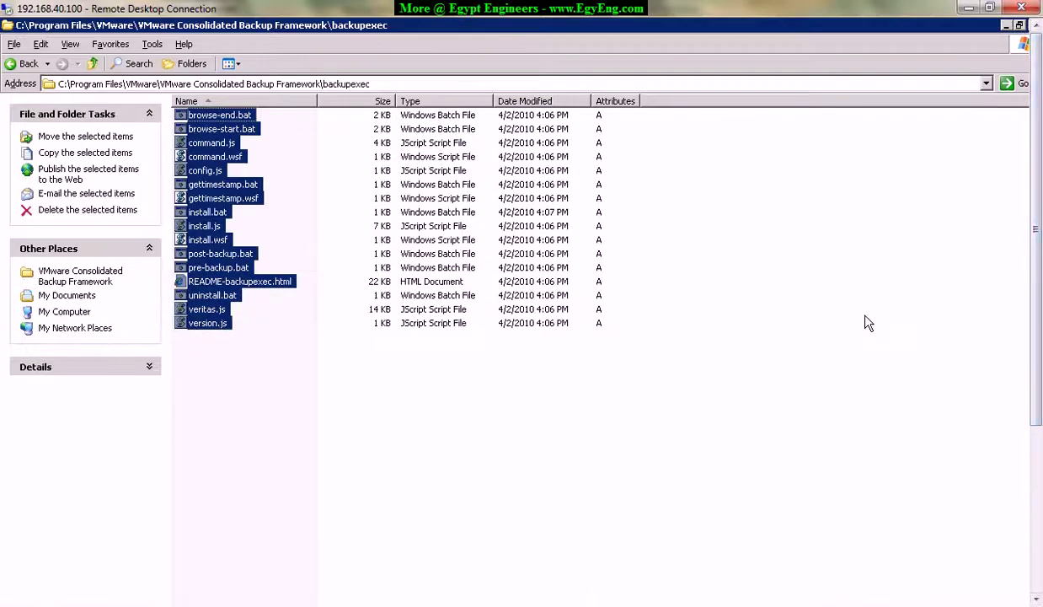
key(BackSpace)
drag(185, 84, 376, 114)
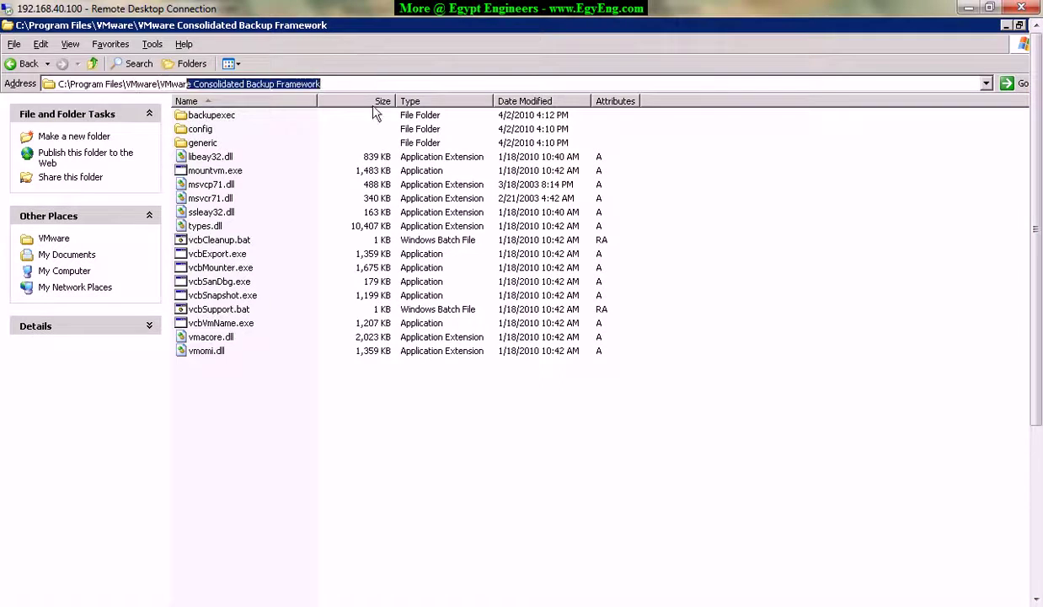
right_click(259, 448)
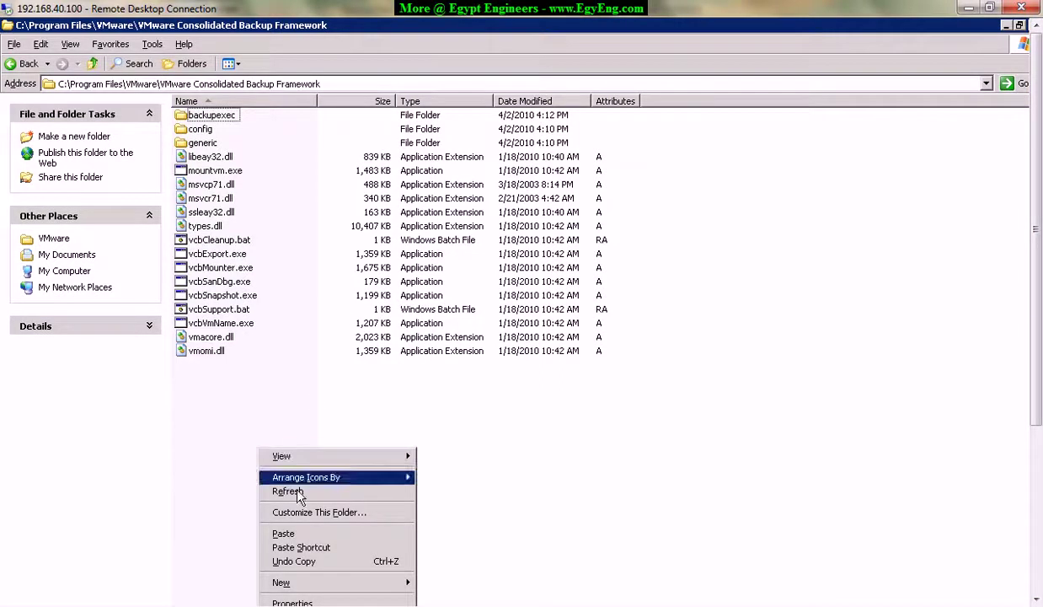
click(216, 117)
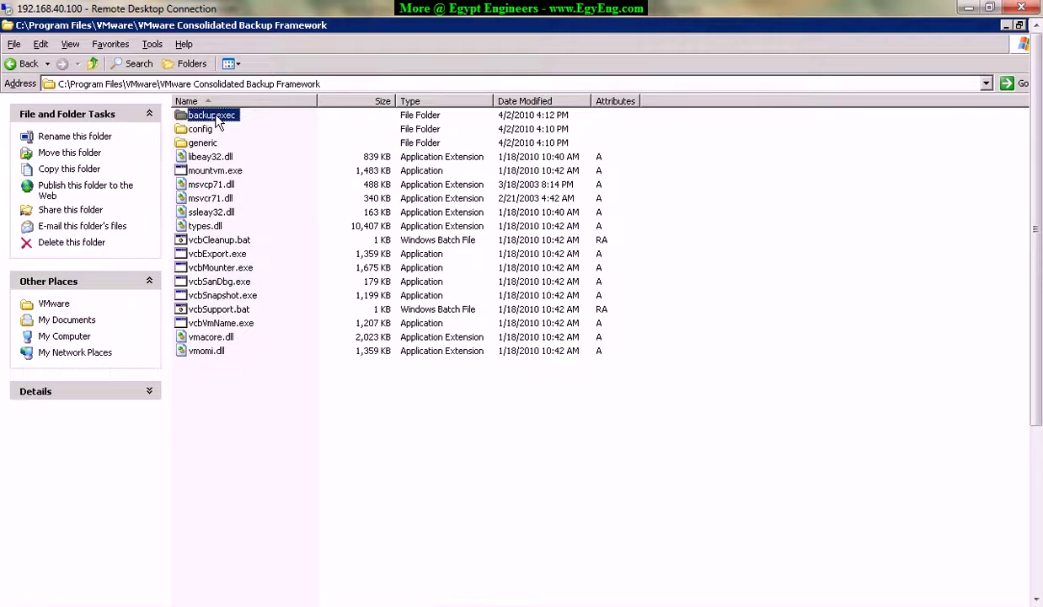
double_click(215, 118)
drag(1036, 306, 1041, 471)
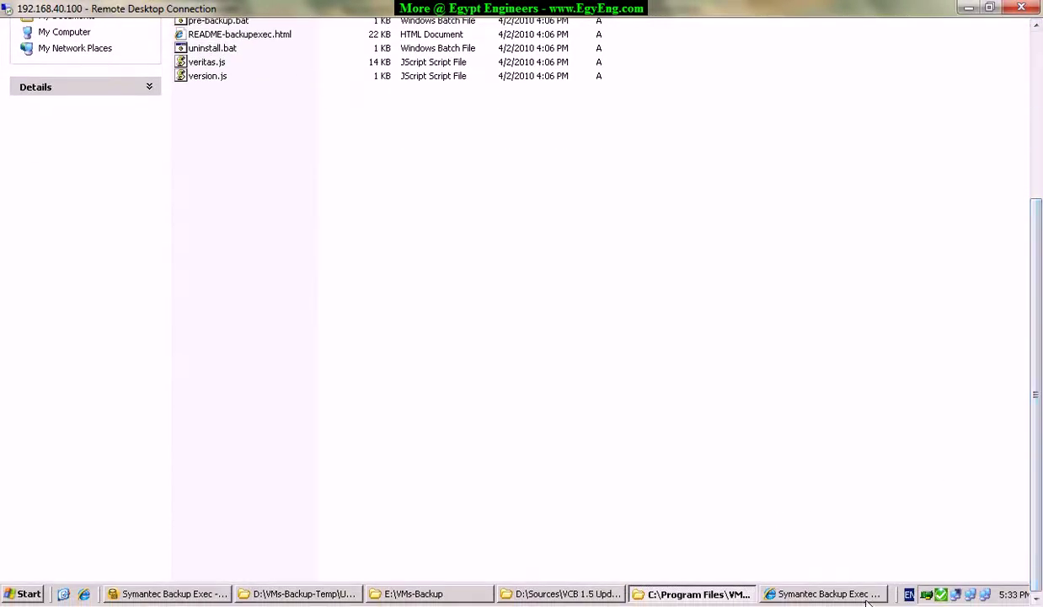
Review the readme's step 2 cd command into the backupexec directory, then open the Run dialog.
click(828, 593)
drag(1039, 411, 1038, 394)
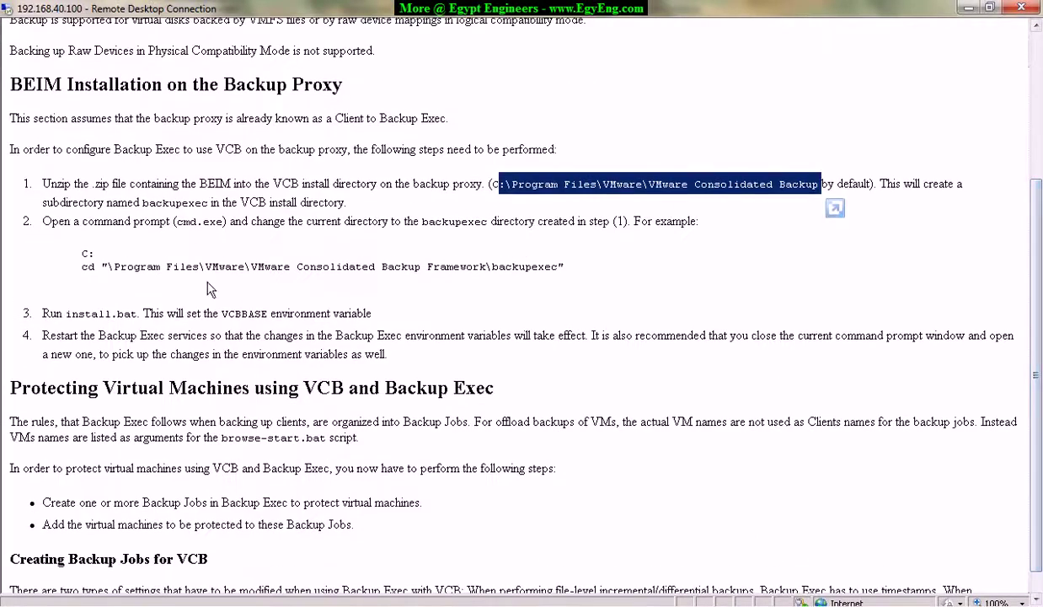
drag(43, 221, 342, 222)
drag(251, 221, 712, 222)
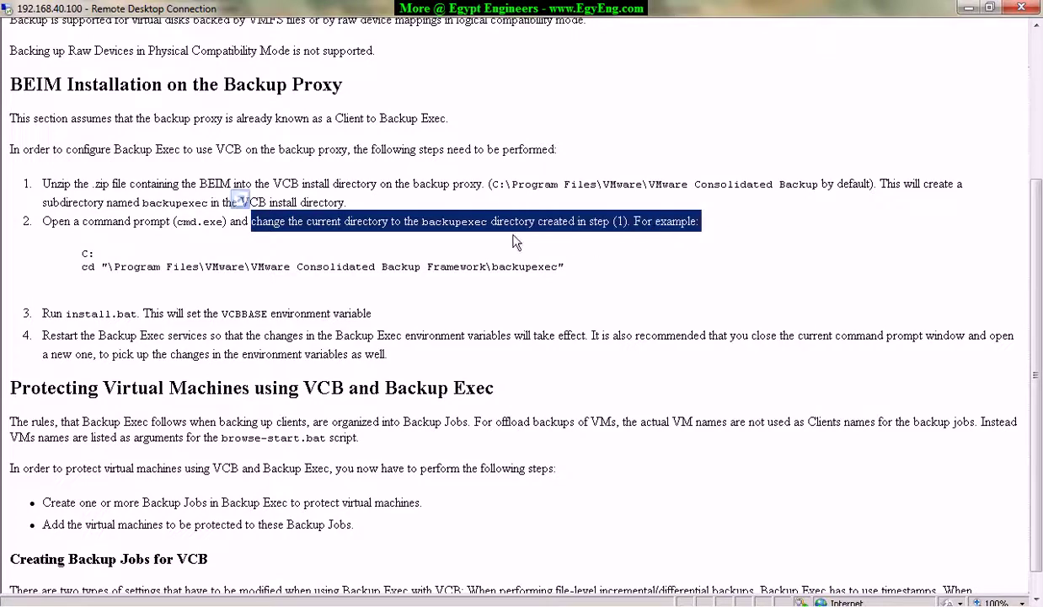
click(484, 223)
drag(404, 220, 735, 221)
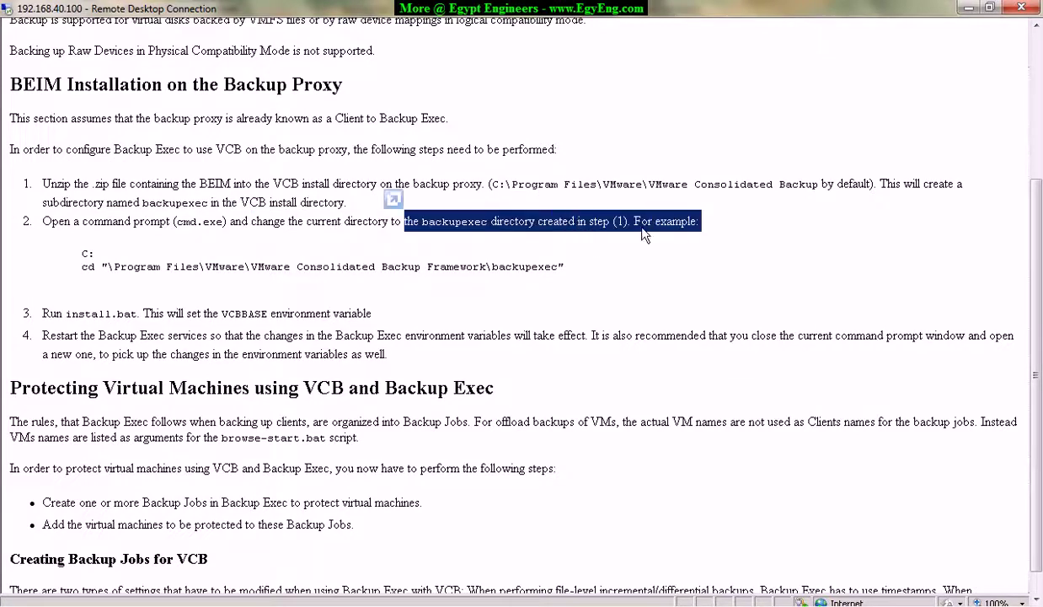
drag(79, 266, 687, 289)
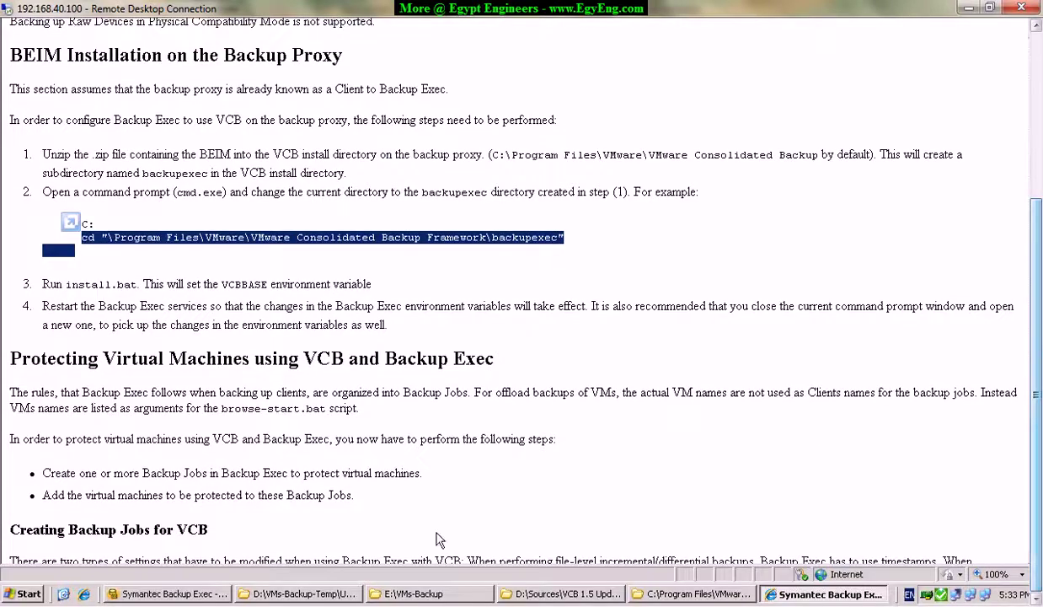
click(17, 592)
click(211, 403)
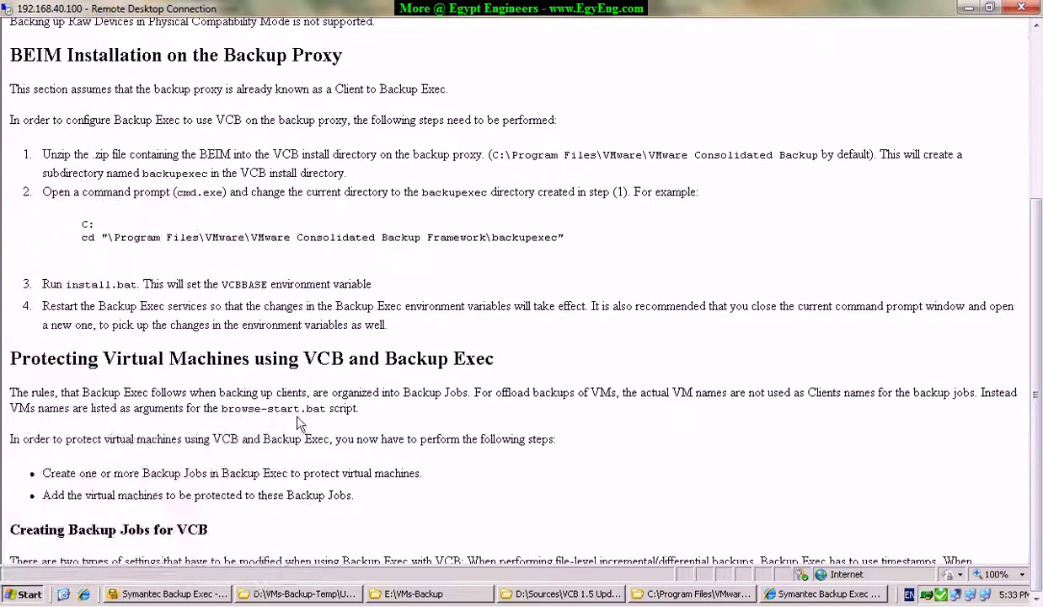
Launch cmd and move the console to the root of drive C.
text(cmd)
key(Return)
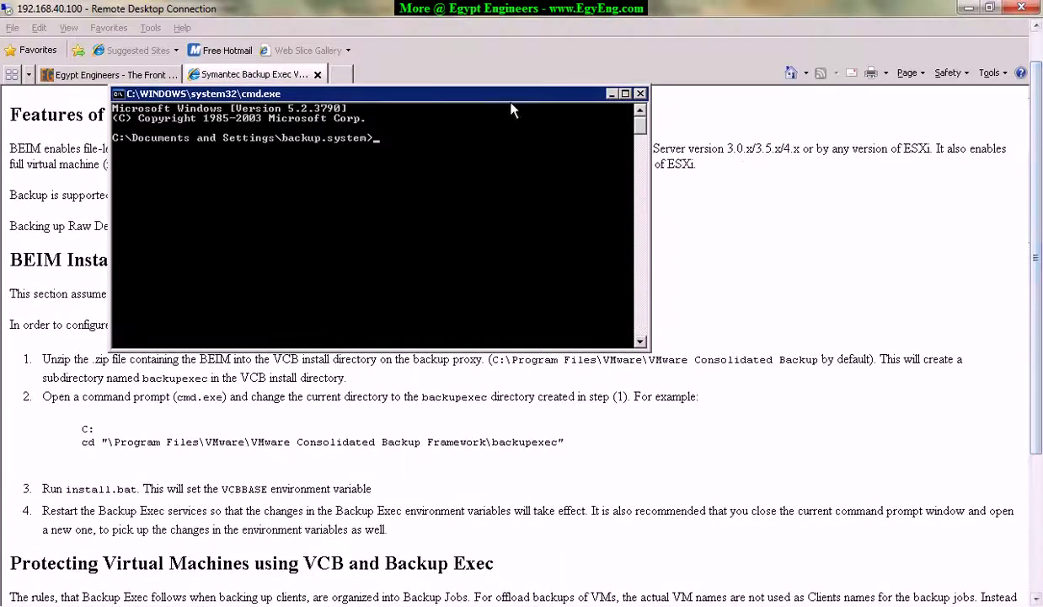
mouse_move(487, 93)
mouse_down()
mouse_move(673, 109)
mouse_move(617, 125)
mouse_up()
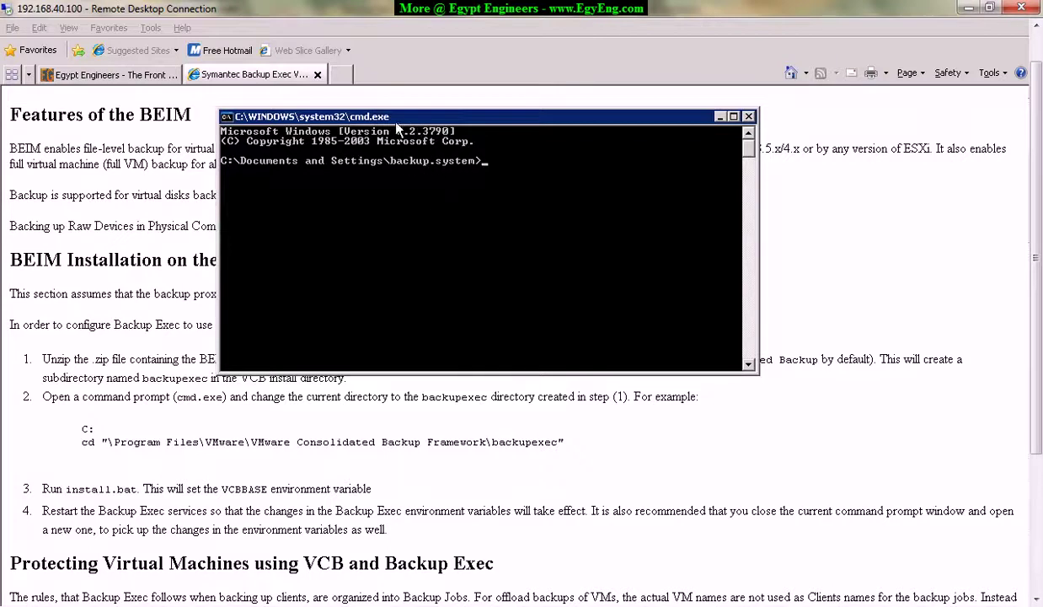
drag(421, 118, 435, 116)
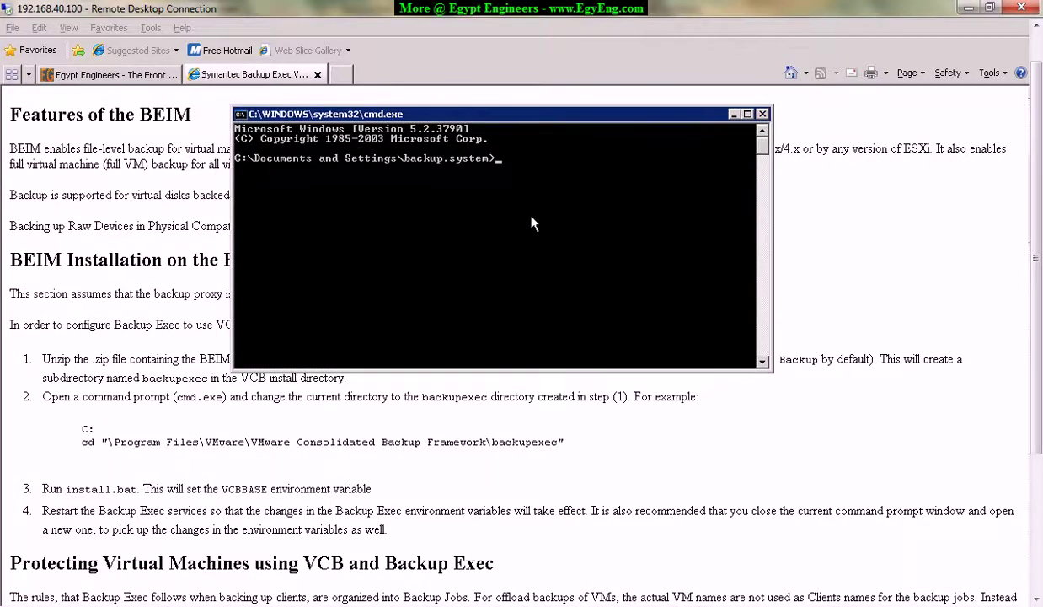
key(Return)
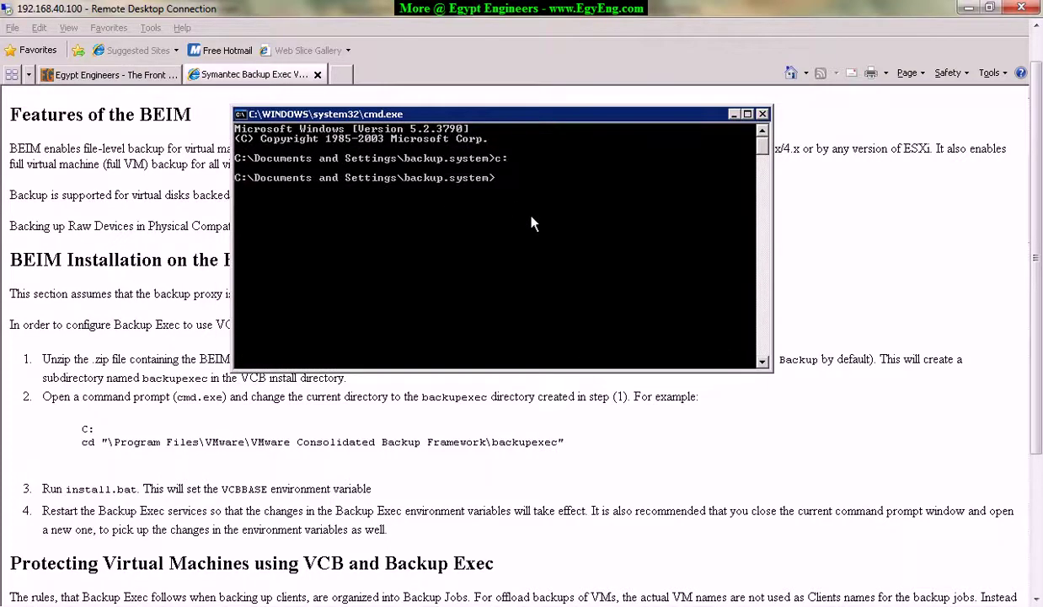
text(cd)
key(Return)
text(cd ..)
key(Return)
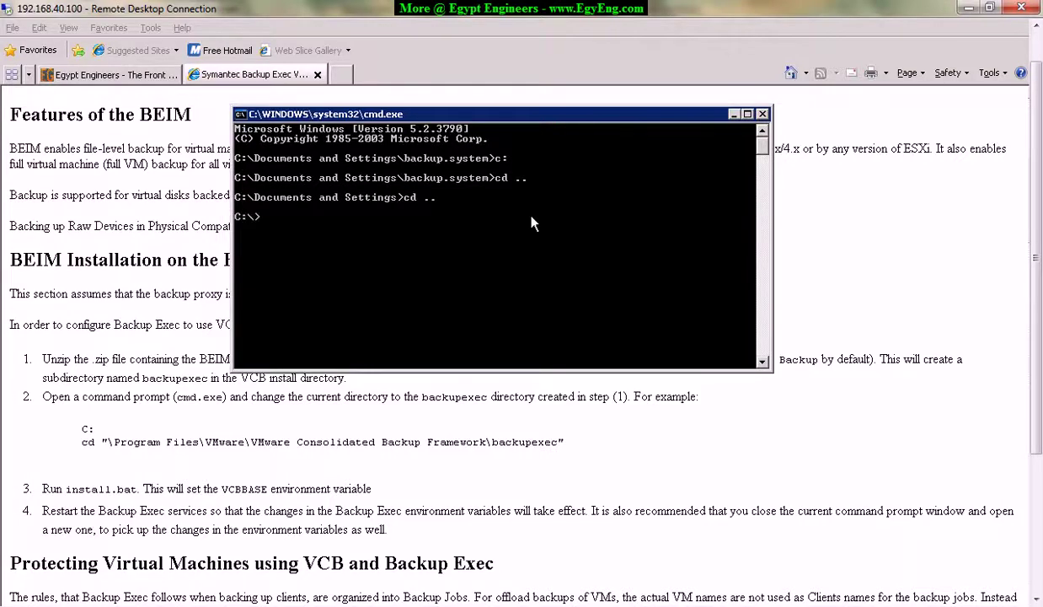
Copy the guide's cd command and paste it into the console to enter the backupexec folder.
click(84, 453)
drag(82, 443, 524, 452)
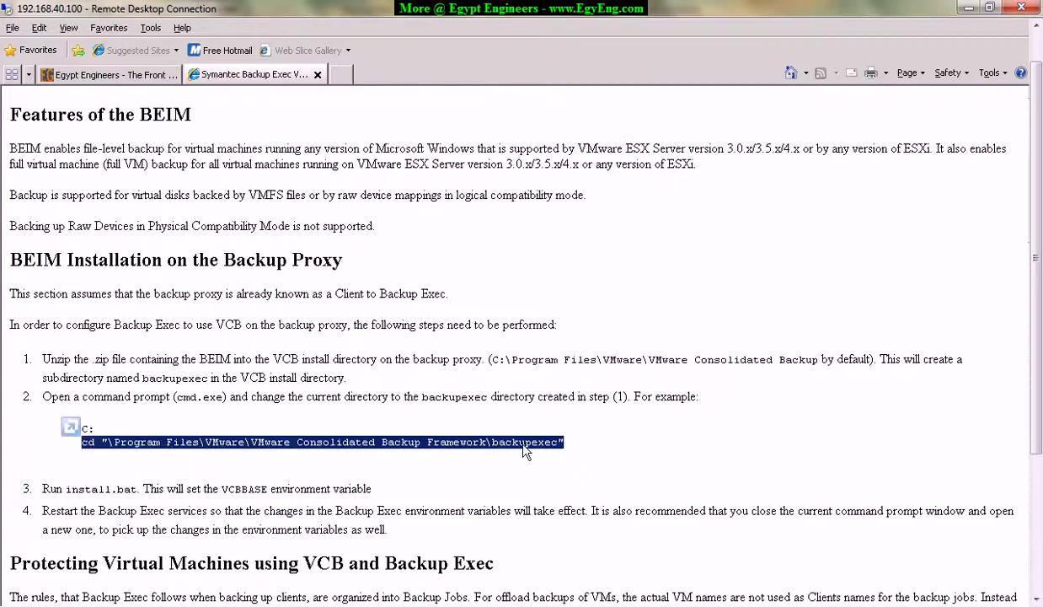
right_click(524, 452)
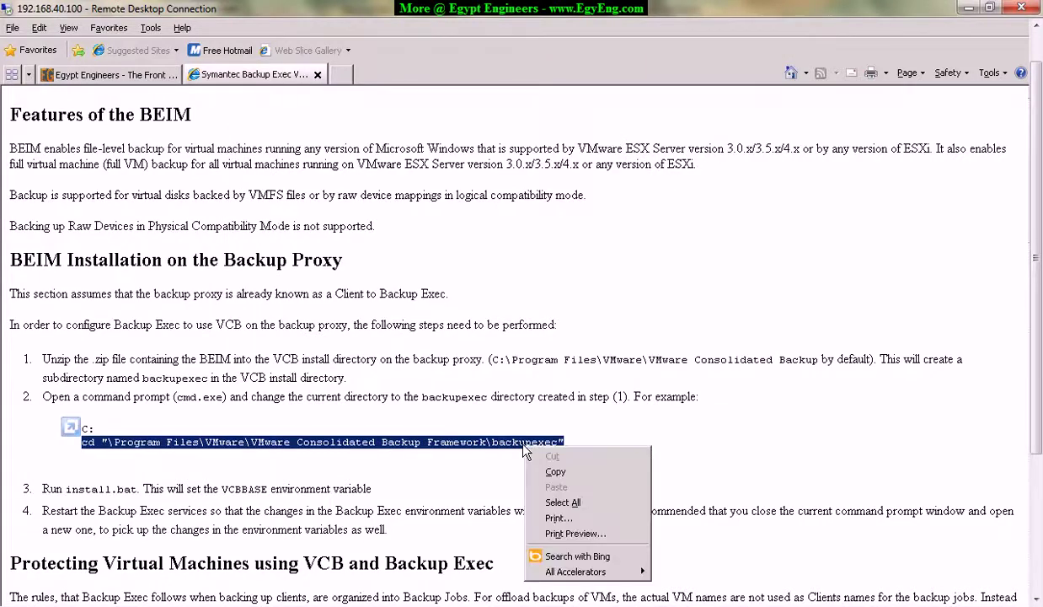
click(557, 474)
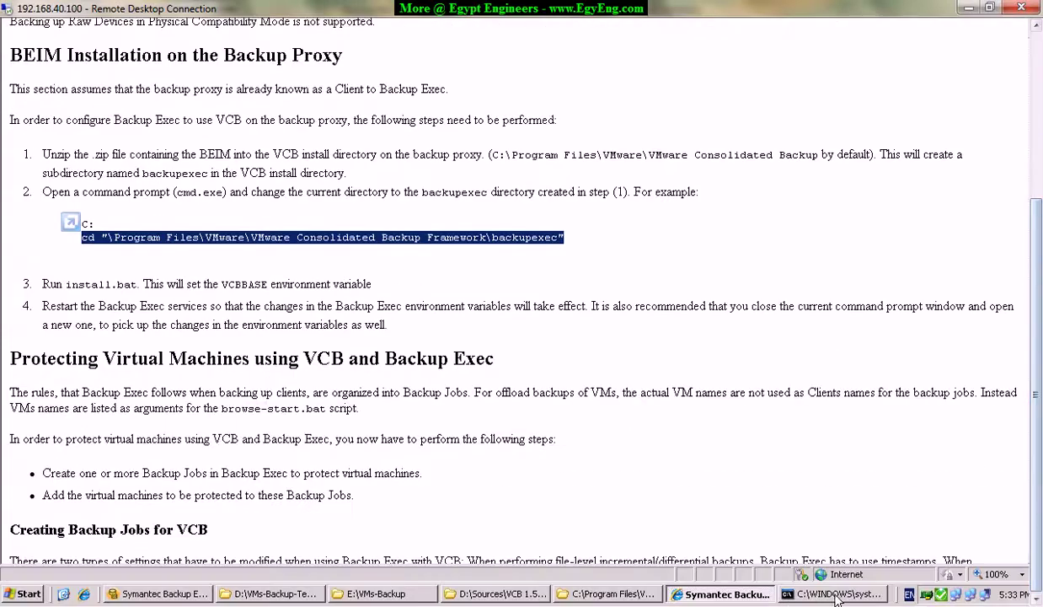
click(828, 595)
right_click(420, 176)
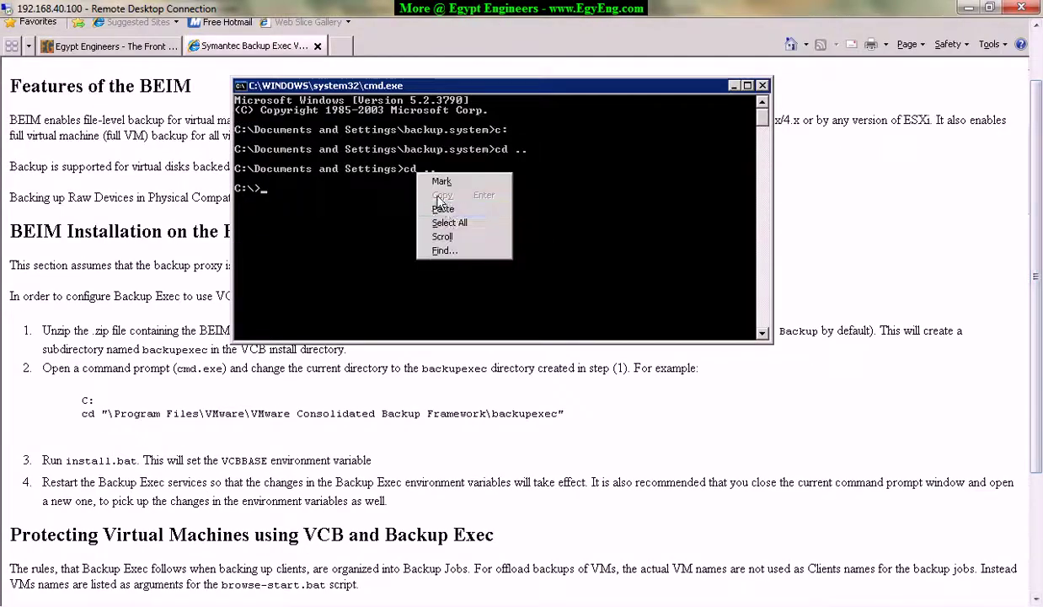
click(442, 208)
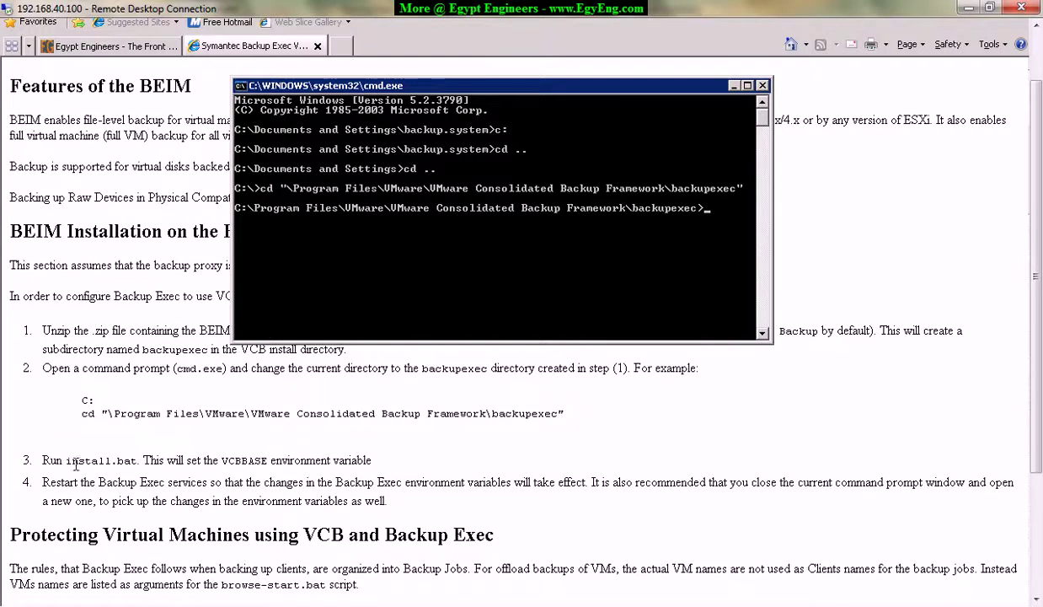
Mark and copy the VMware Consolidated Backup Framework path shown in the console.
right_click(475, 211)
click(487, 219)
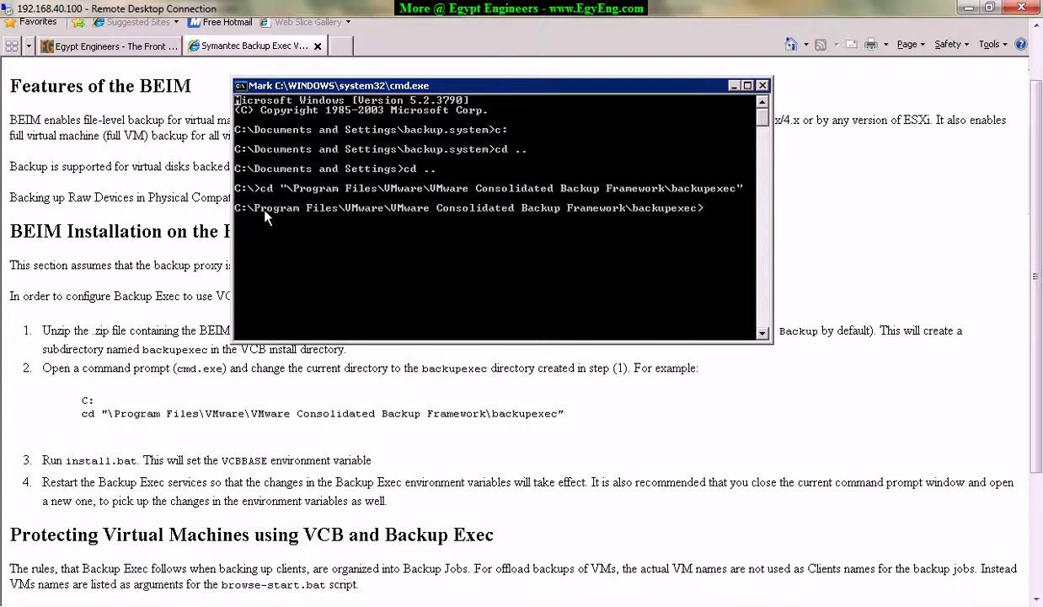
drag(238, 209, 621, 211)
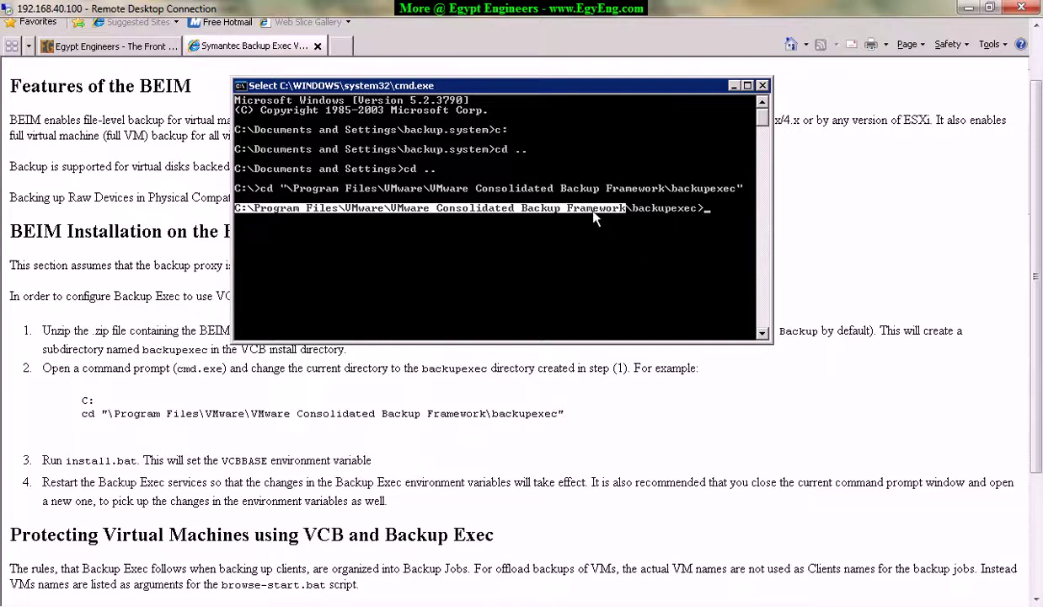
right_click(652, 219)
right_click(619, 253)
click(537, 244)
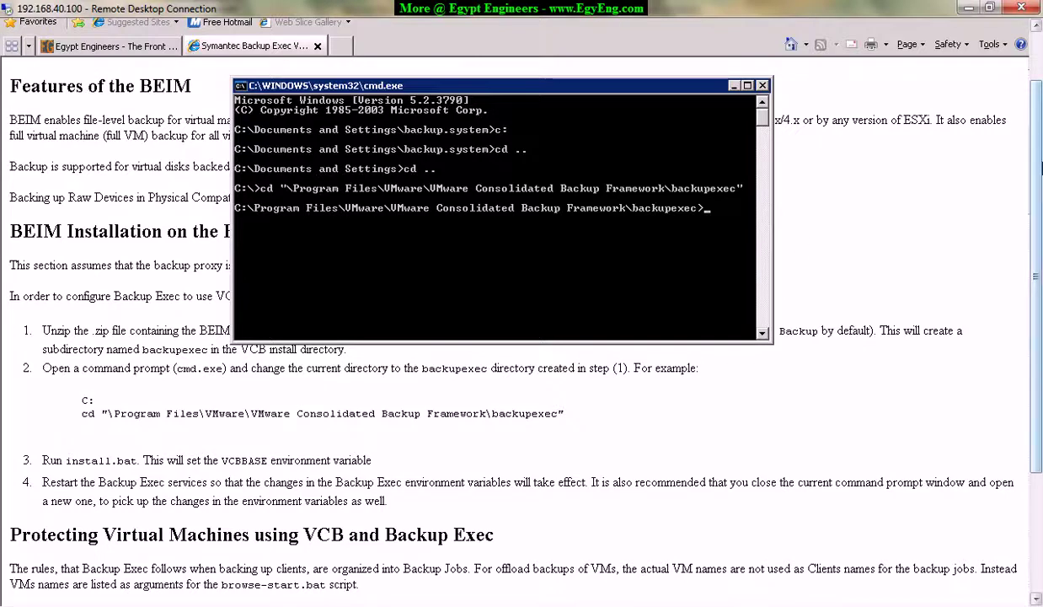
drag(1037, 278, 1037, 370)
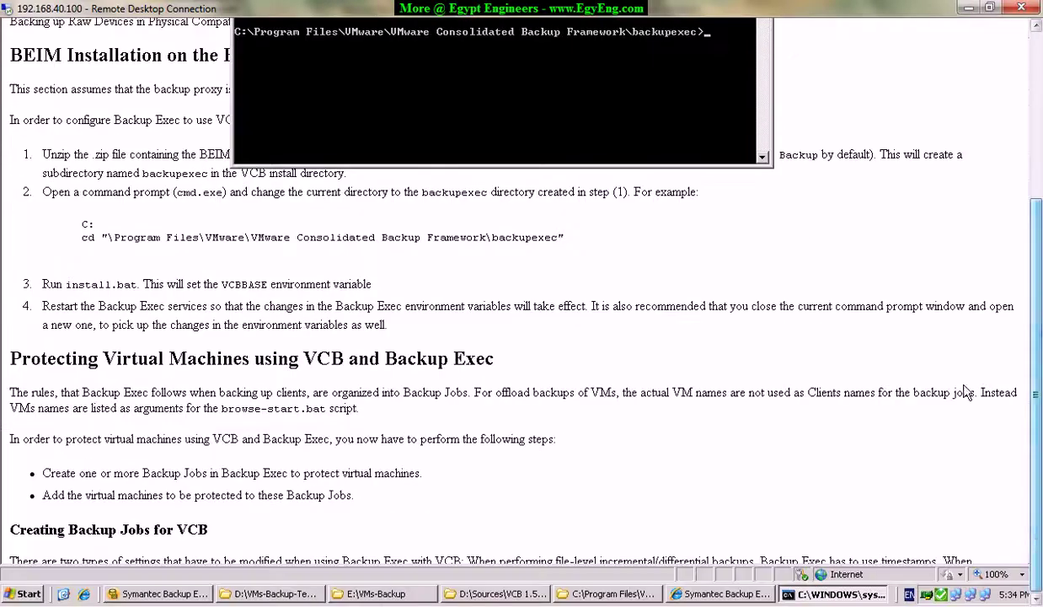
Edit install.bat in Notepad, delete the word pause after the cscript line, and save.
click(379, 594)
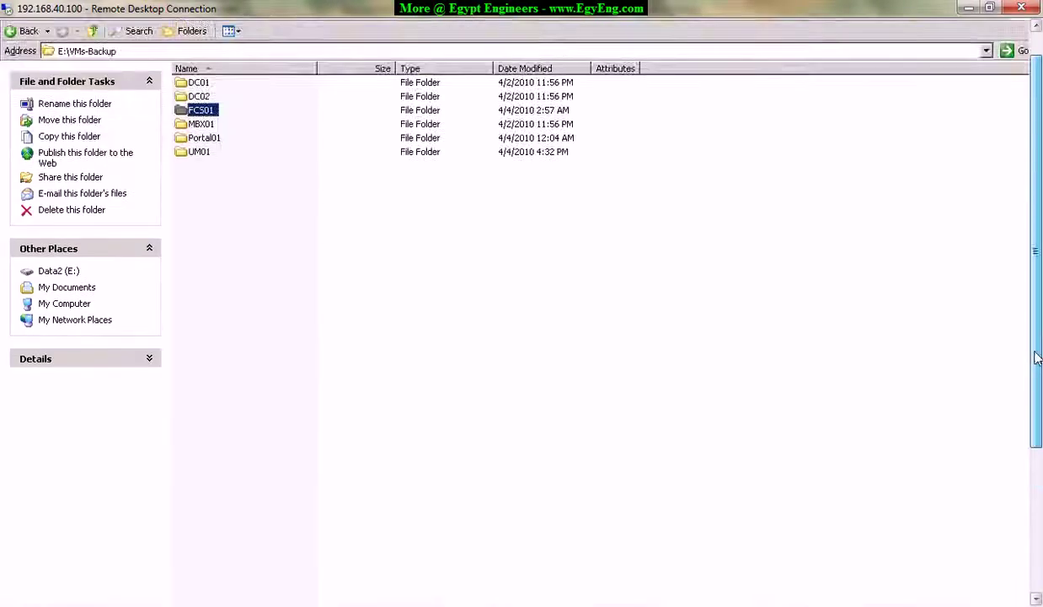
click(497, 594)
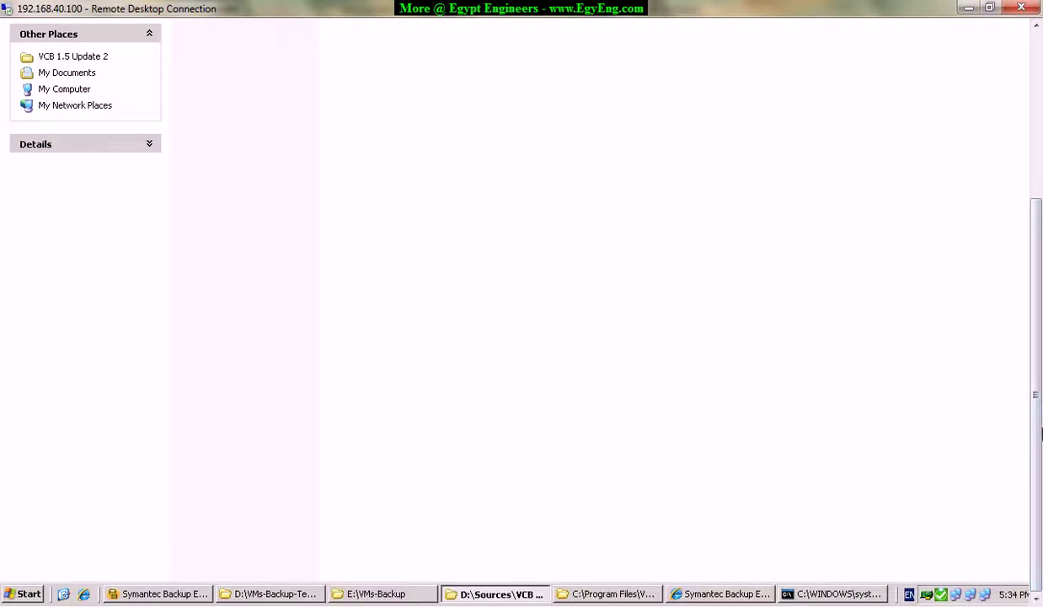
click(628, 592)
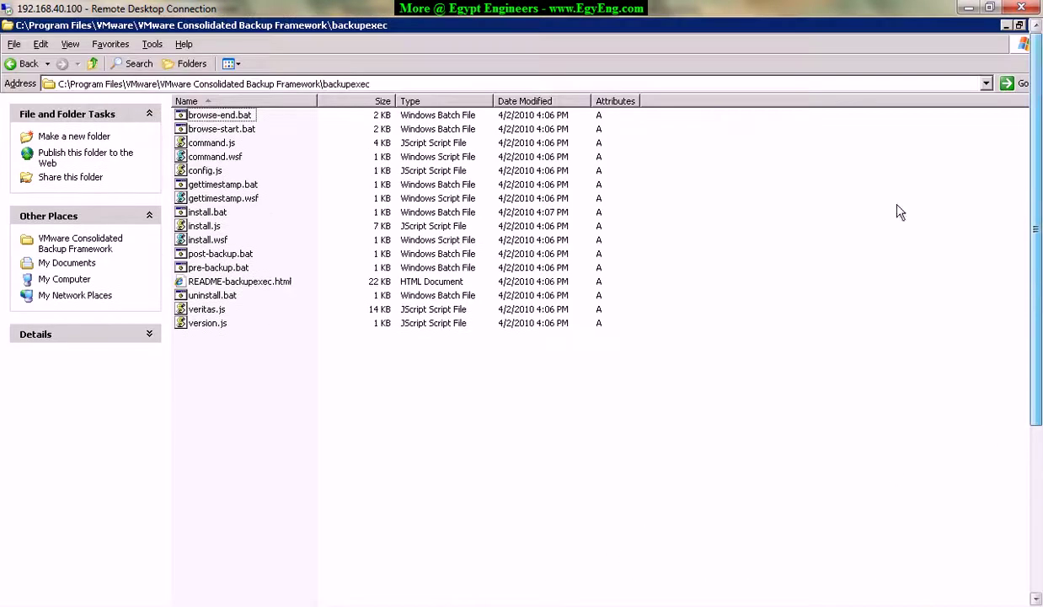
right_click(202, 213)
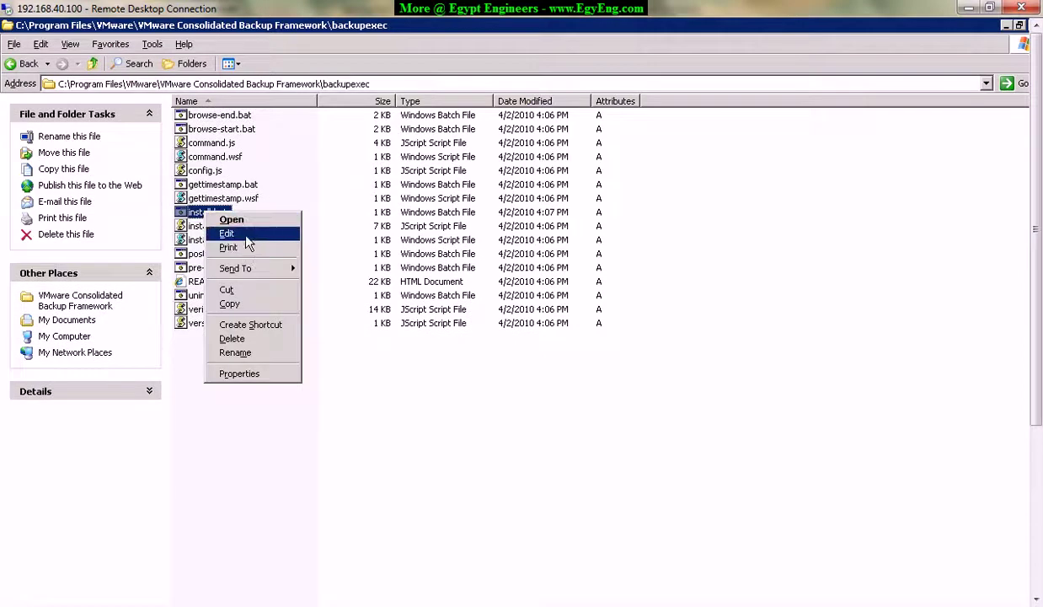
click(233, 221)
click(565, 443)
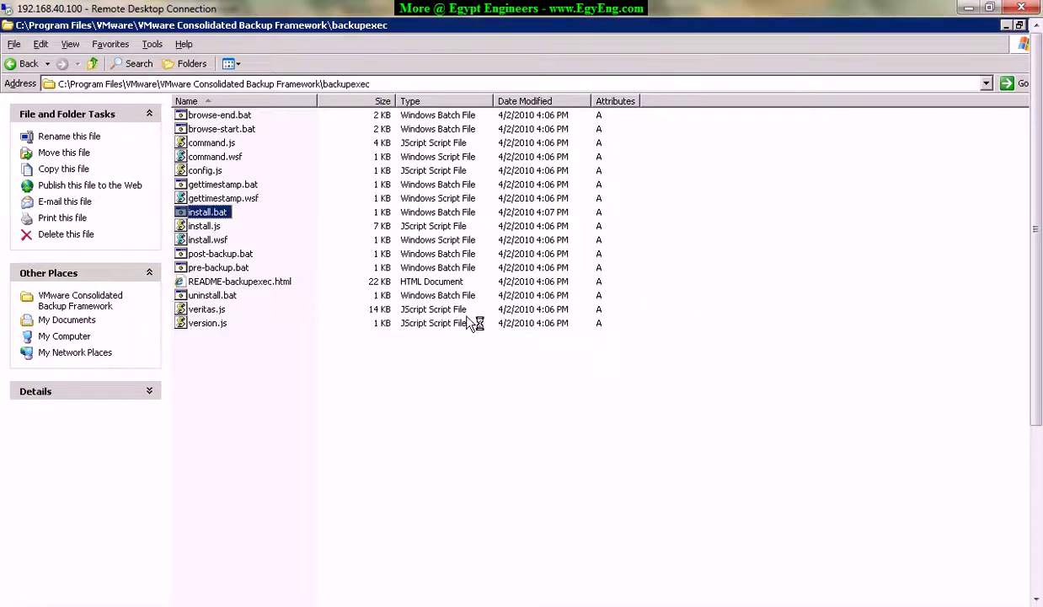
drag(128, 101, 184, 174)
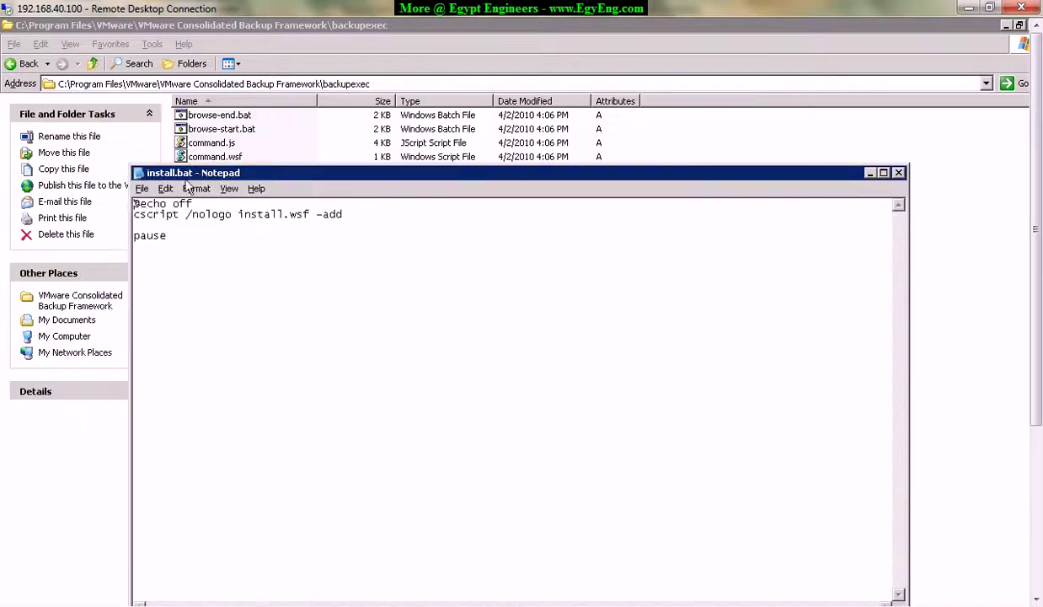
drag(134, 214, 394, 221)
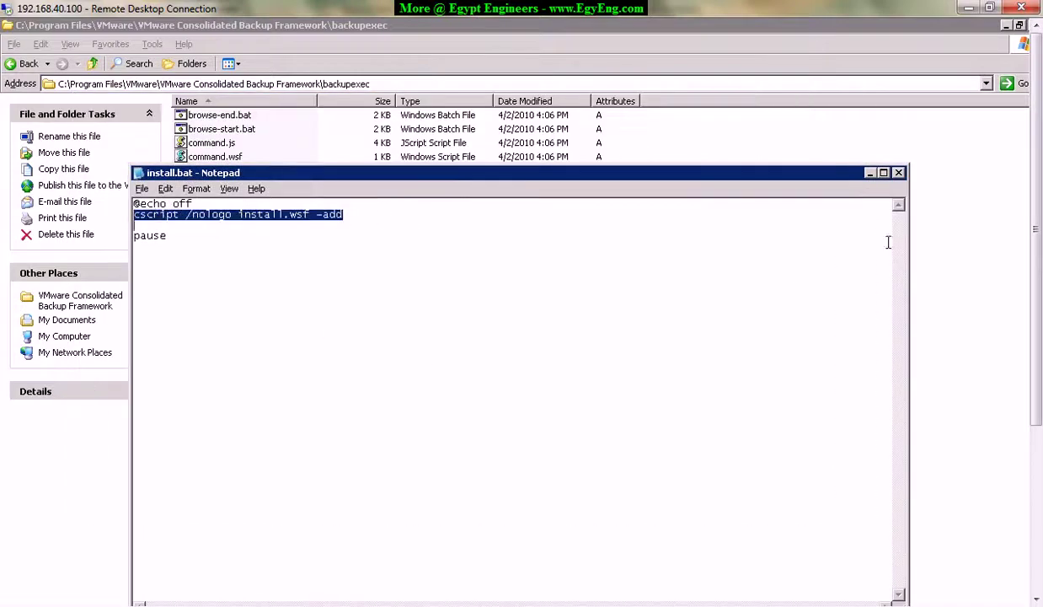
double_click(150, 236)
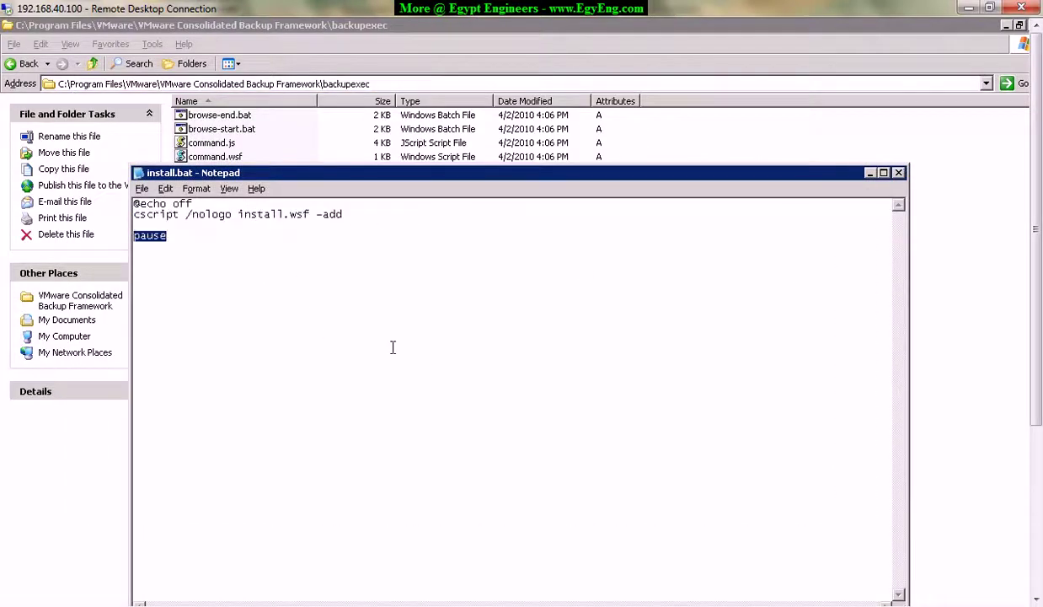
key(Delete)
click(898, 172)
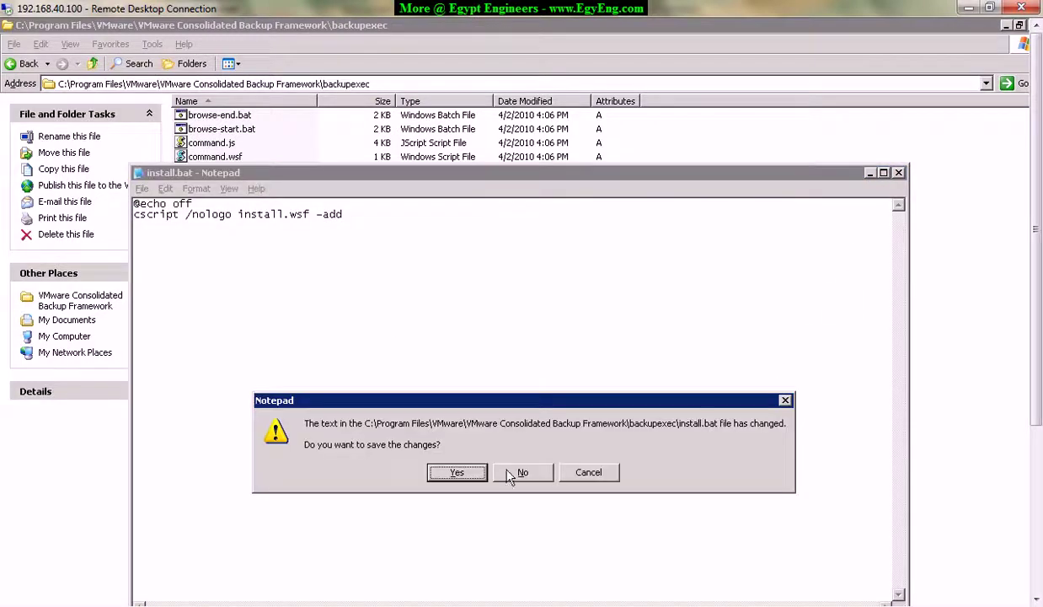
click(458, 472)
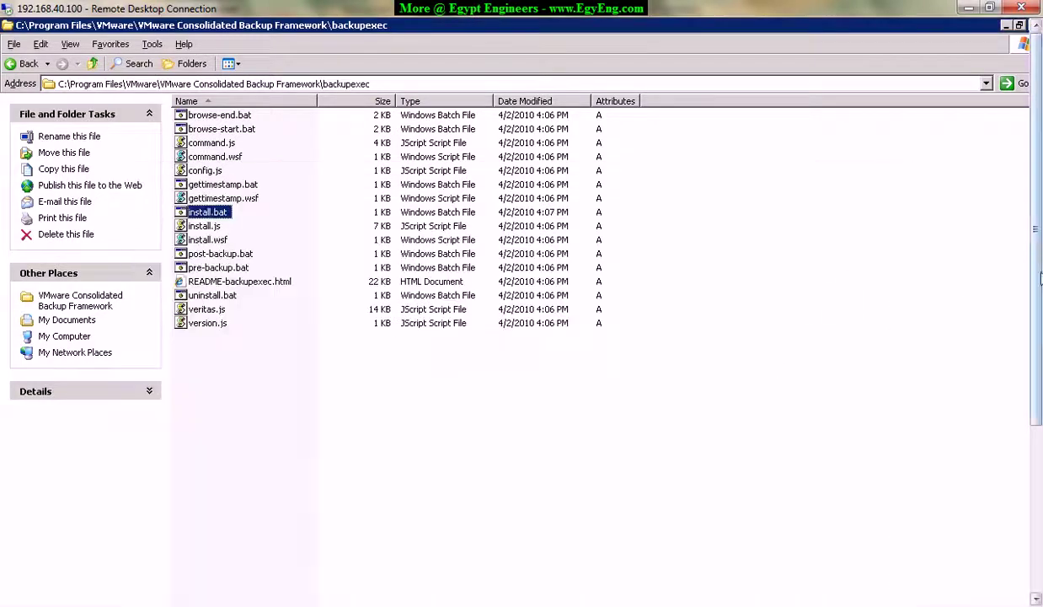
Review steps 3 and 4 of the guide and position the command window beside it.
click(820, 596)
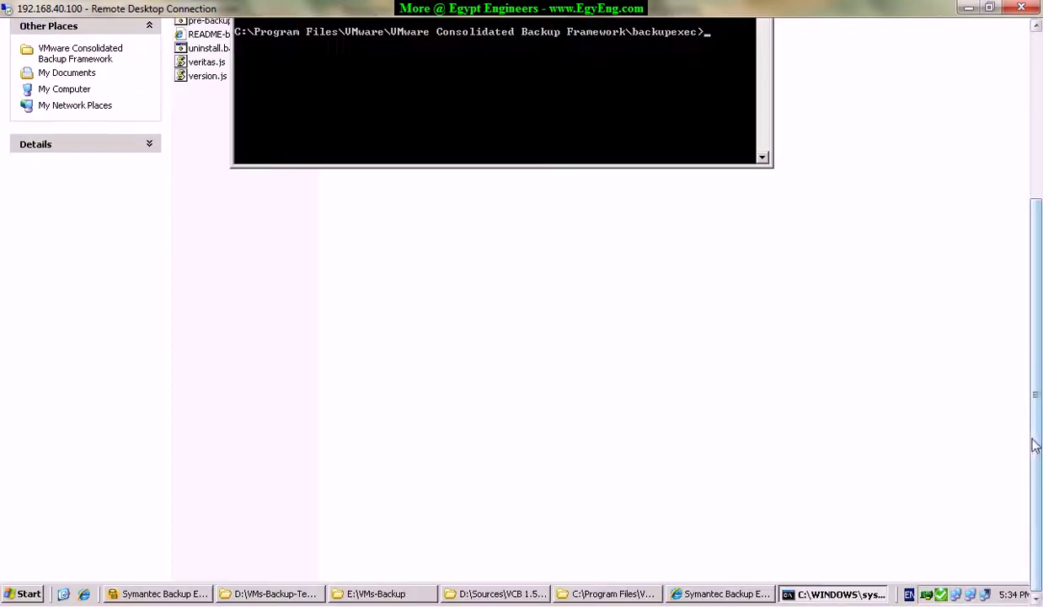
click(686, 591)
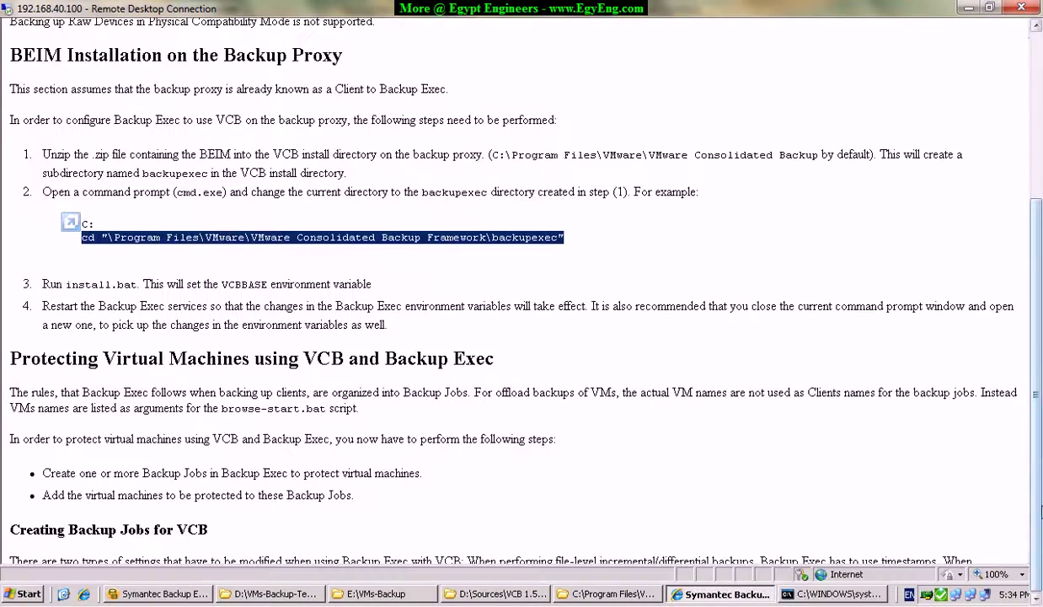
click(861, 598)
drag(991, 279, 992, 350)
click(834, 593)
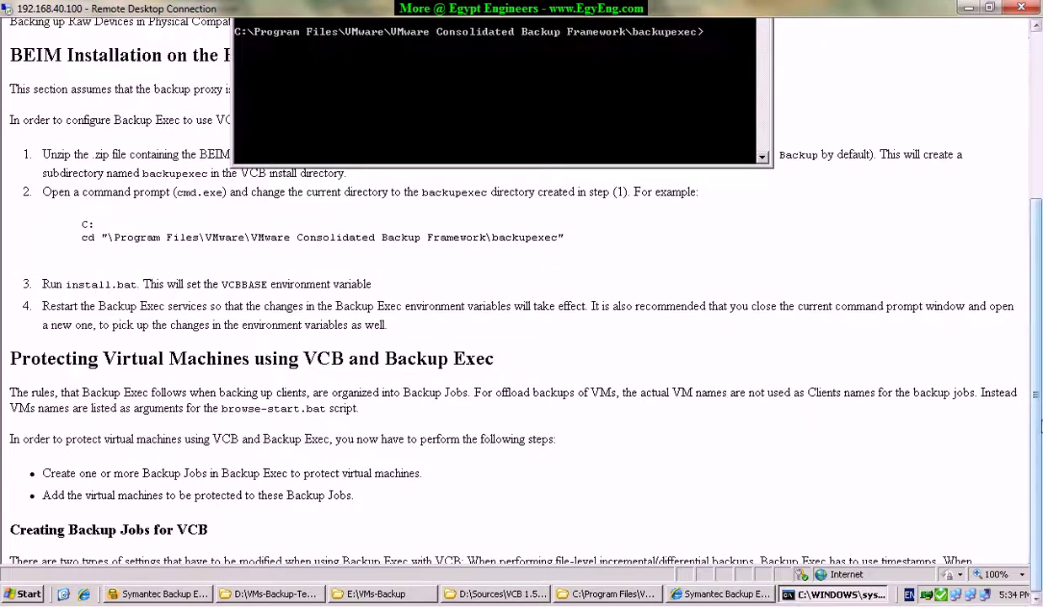
scroll(1038, 314, up, 3)
drag(604, 65, 808, 244)
drag(1036, 270, 1036, 412)
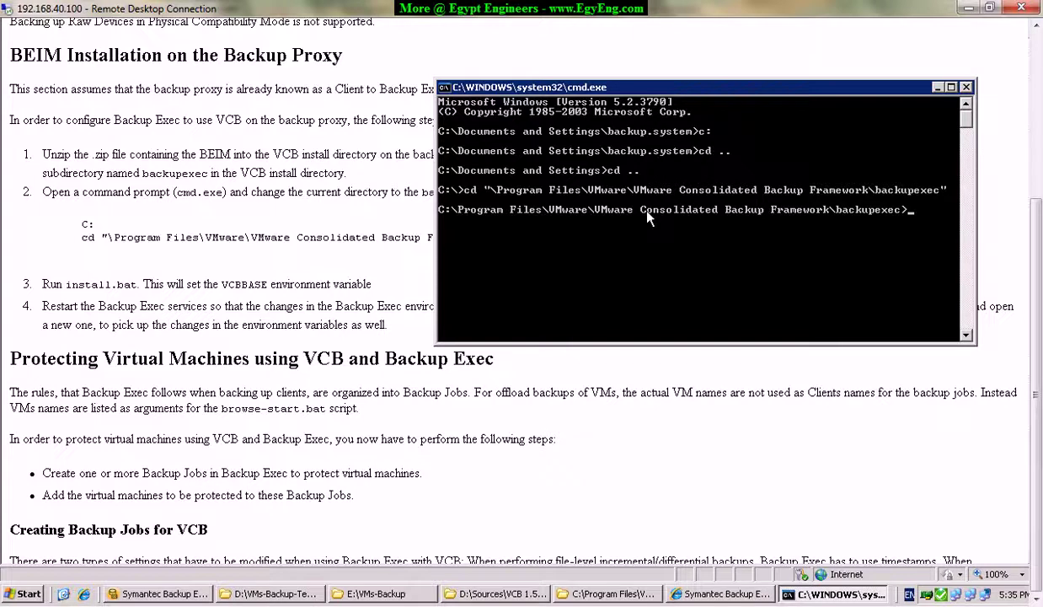
Run install.bat, accept the suggested VCB framework path, confirm it, and agree to review the configuration.
text(stall.bat)
key(Return)
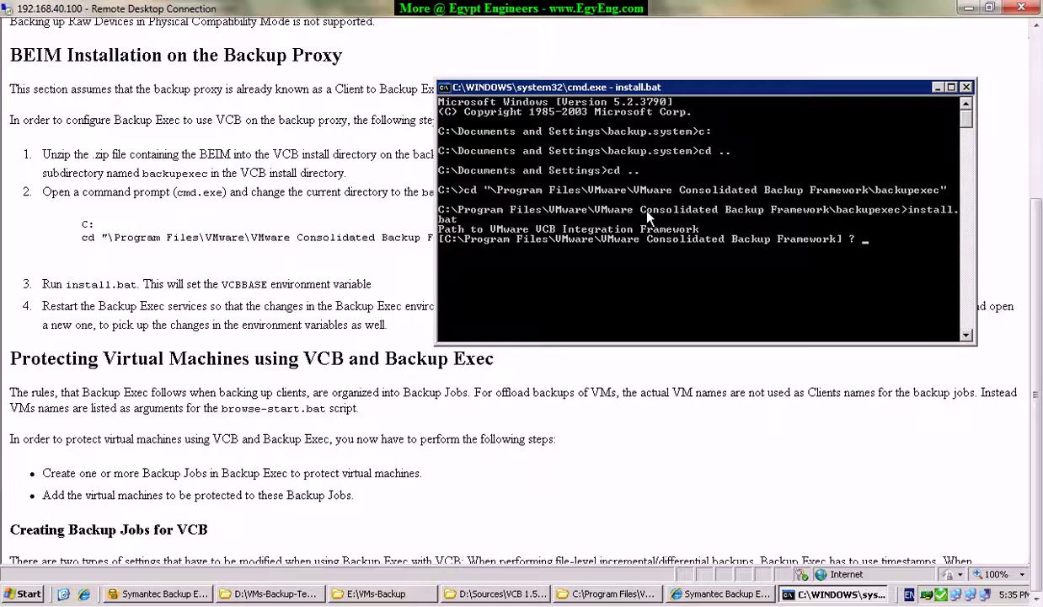
key(Return)
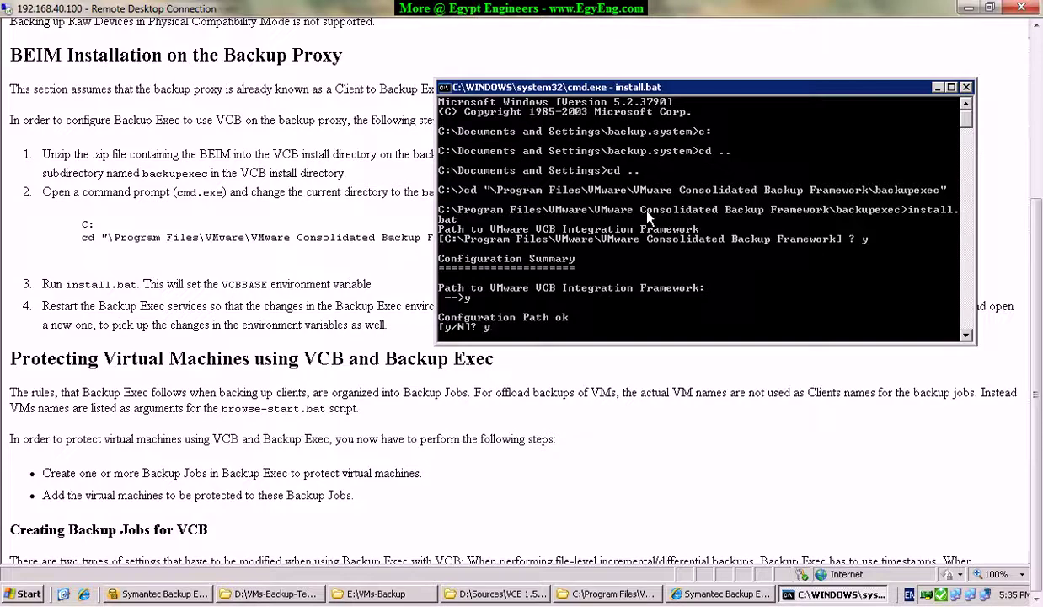
key(Return)
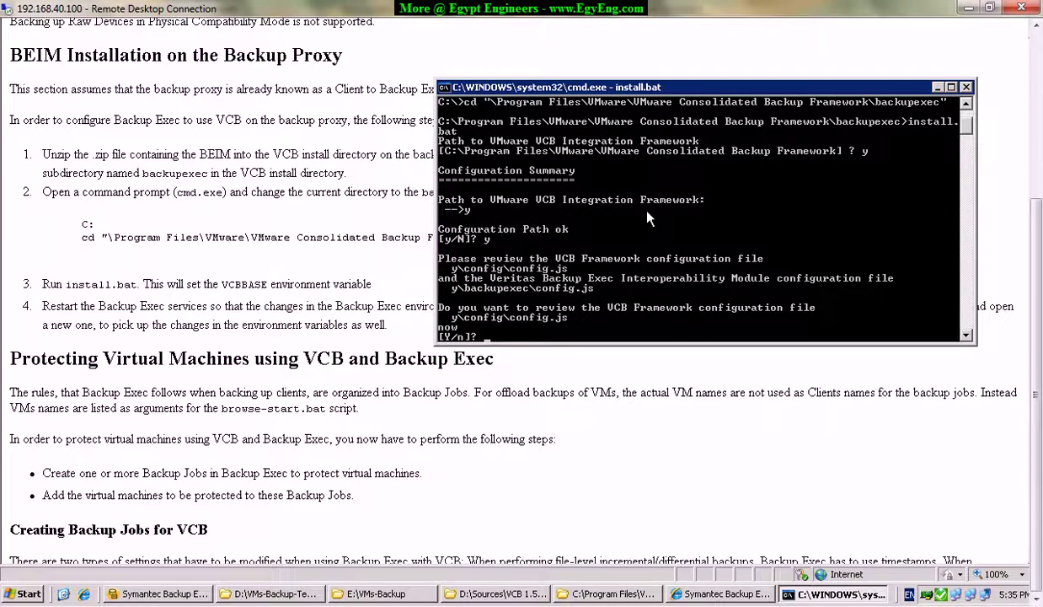
key(Return)
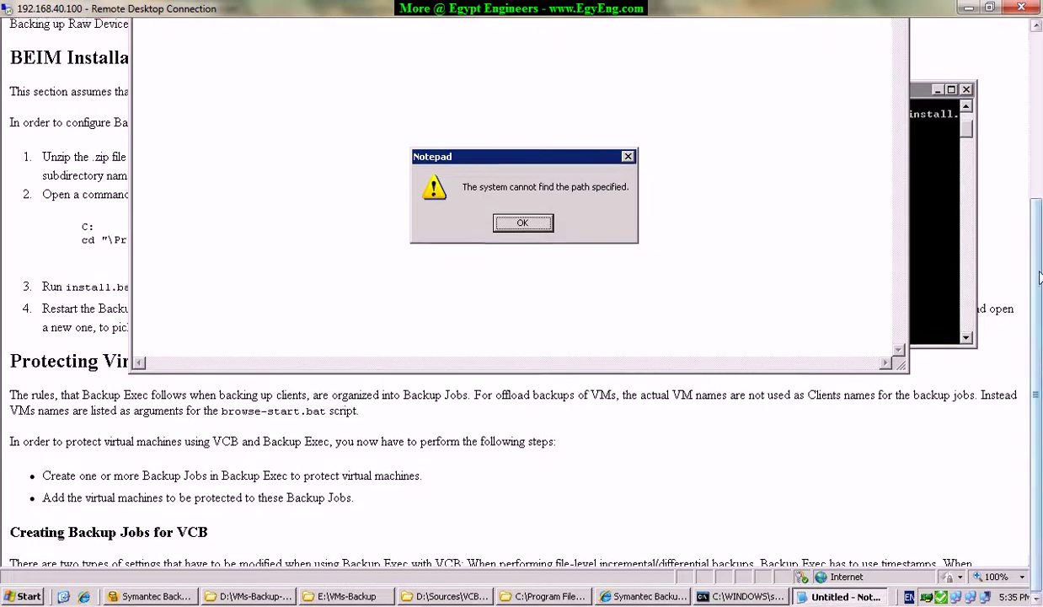
Dismiss both missing-path errors and close the empty Notepad windows for the configuration files.
click(522, 334)
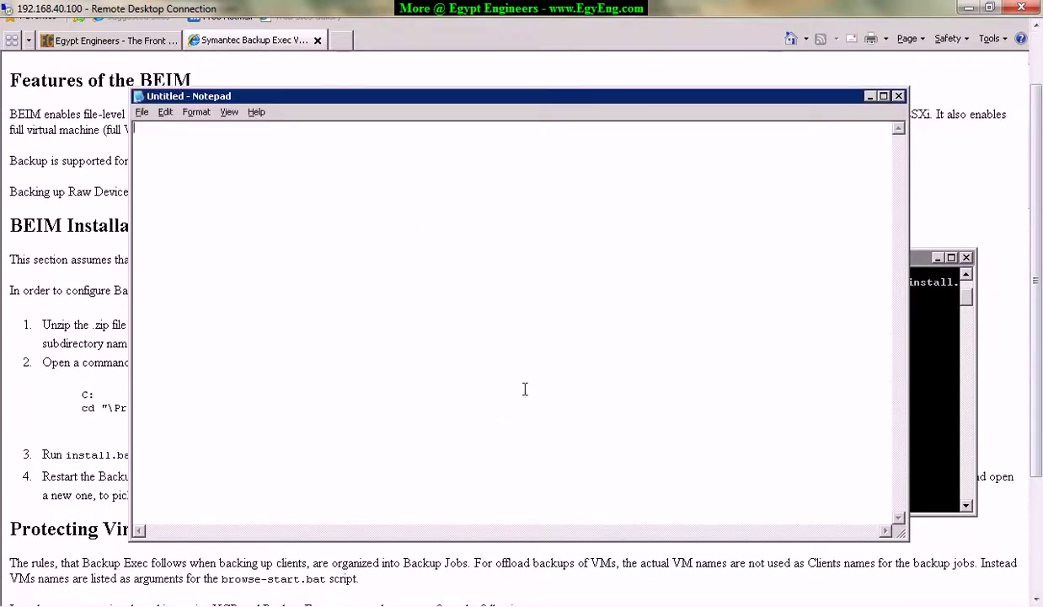
drag(837, 99, 701, 117)
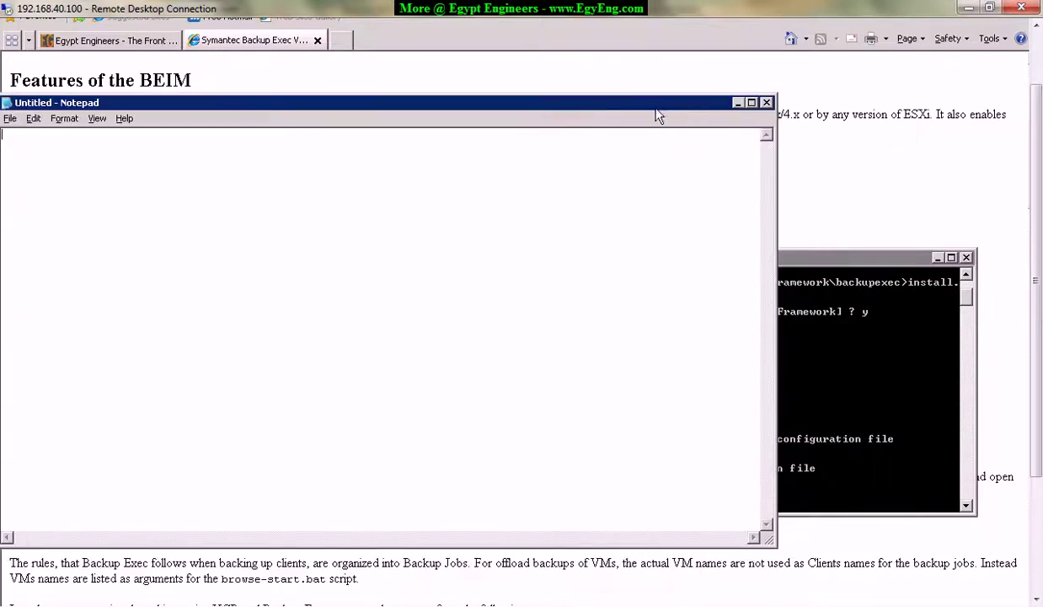
drag(584, 118, 728, 131)
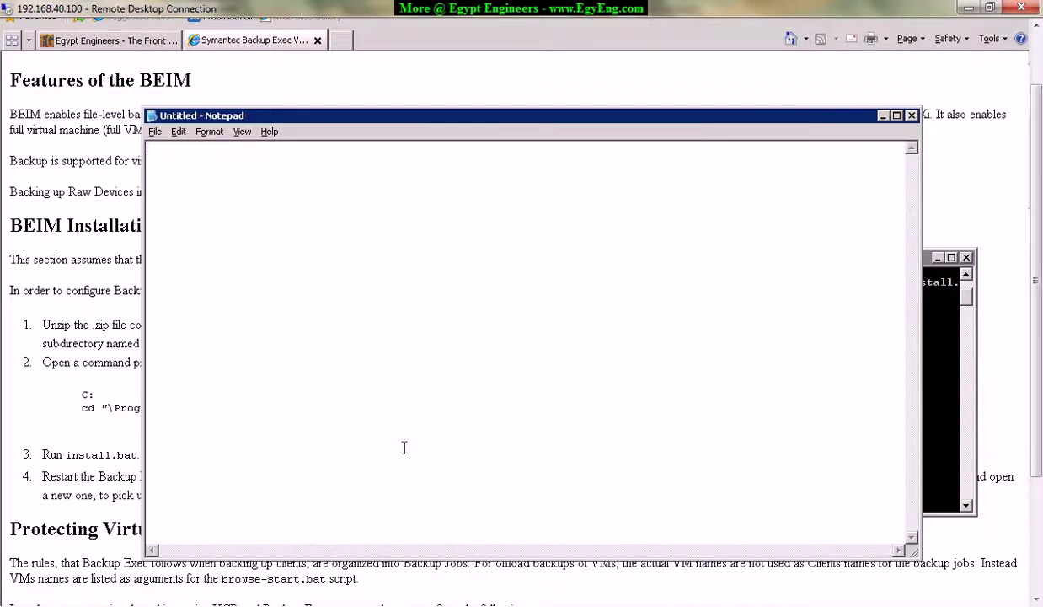
drag(834, 118, 671, 128)
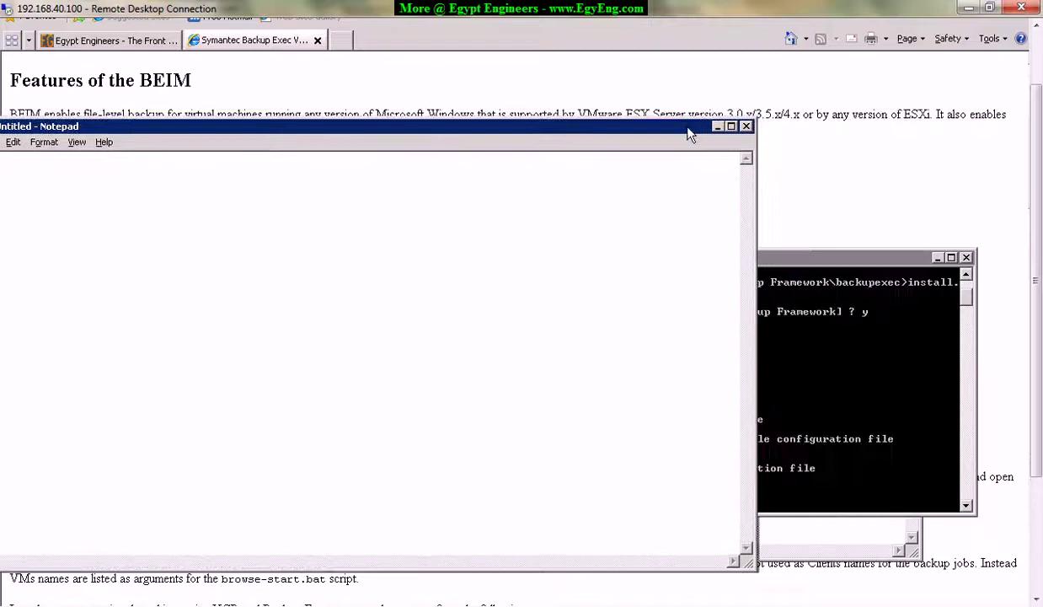
click(745, 127)
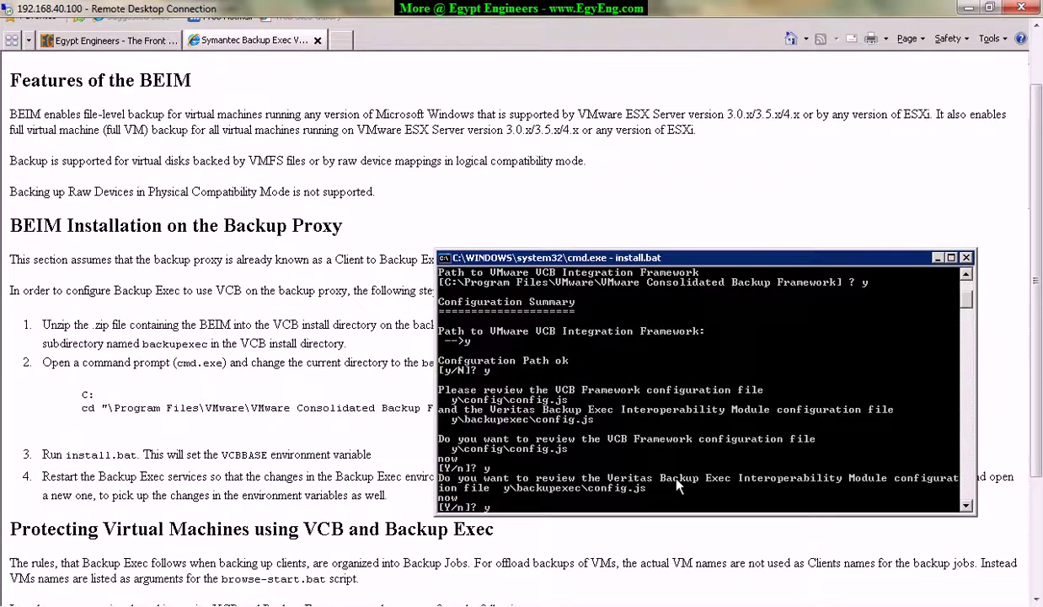
key(Return)
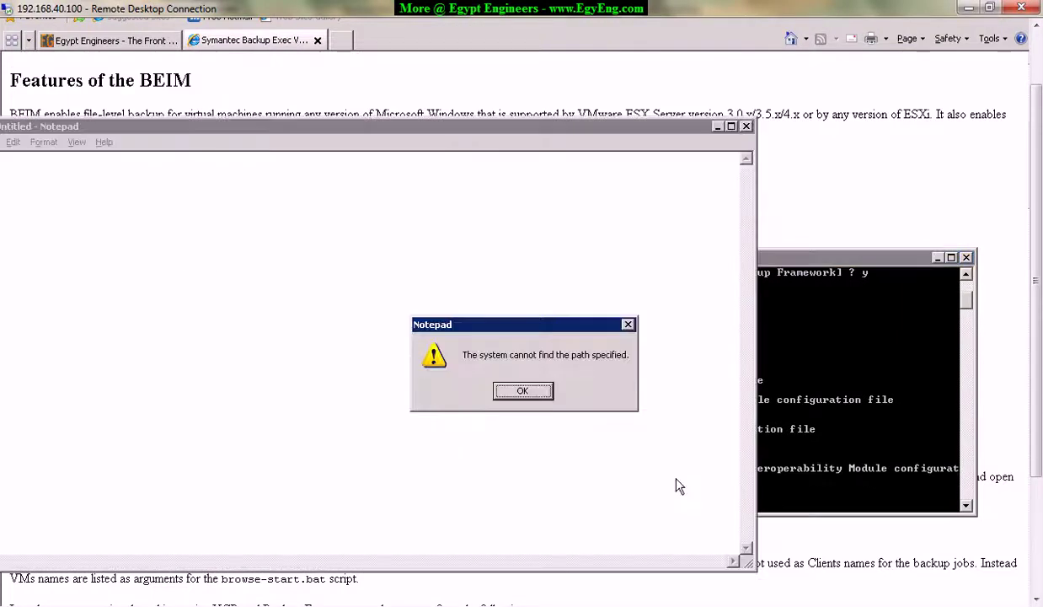
click(541, 390)
click(541, 391)
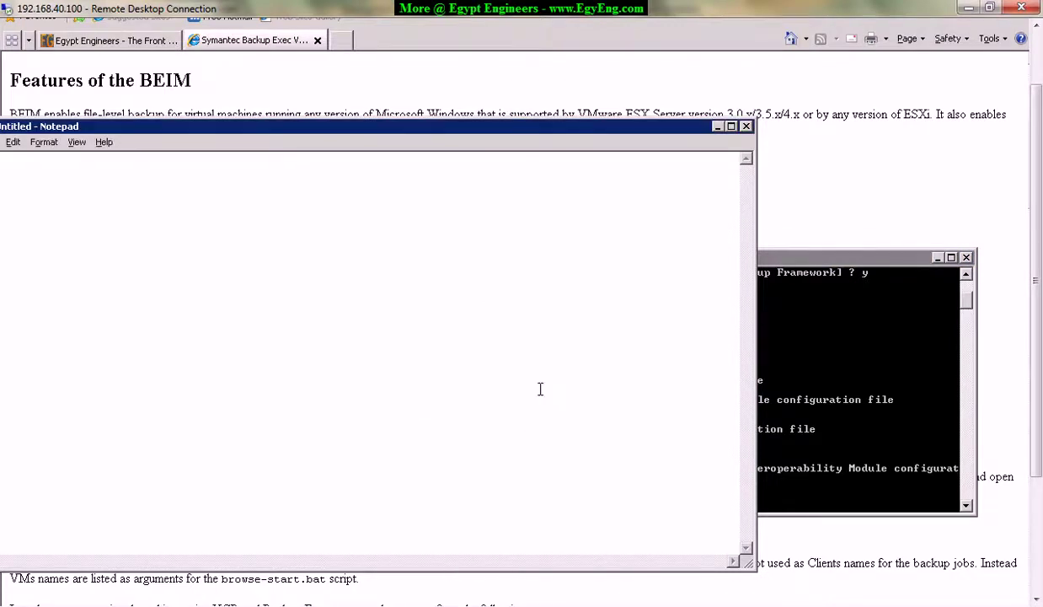
click(746, 127)
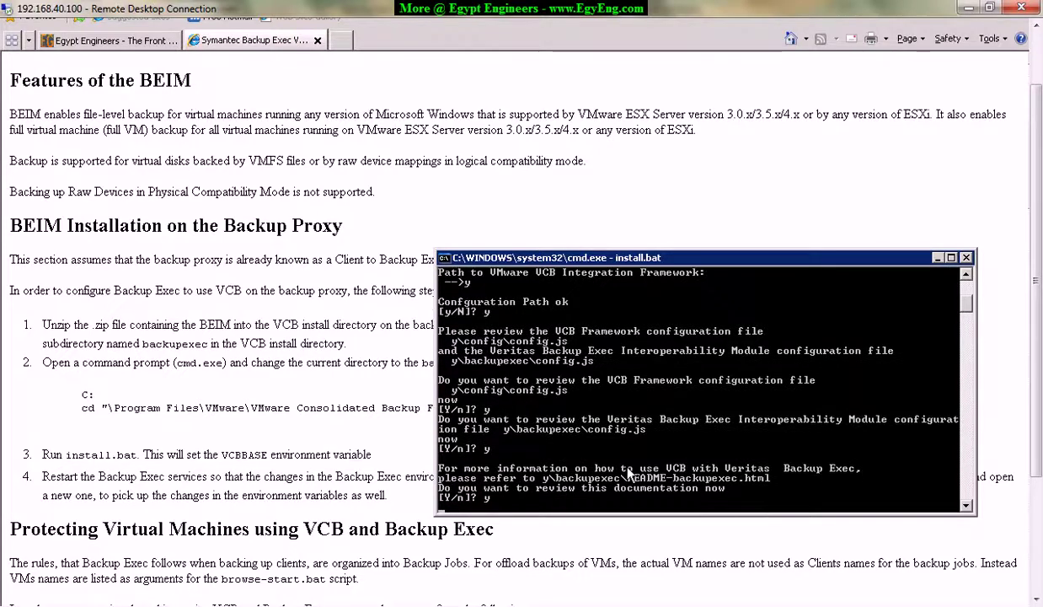
Accept viewing the README, then close the browser window that failed to load it.
key(Return)
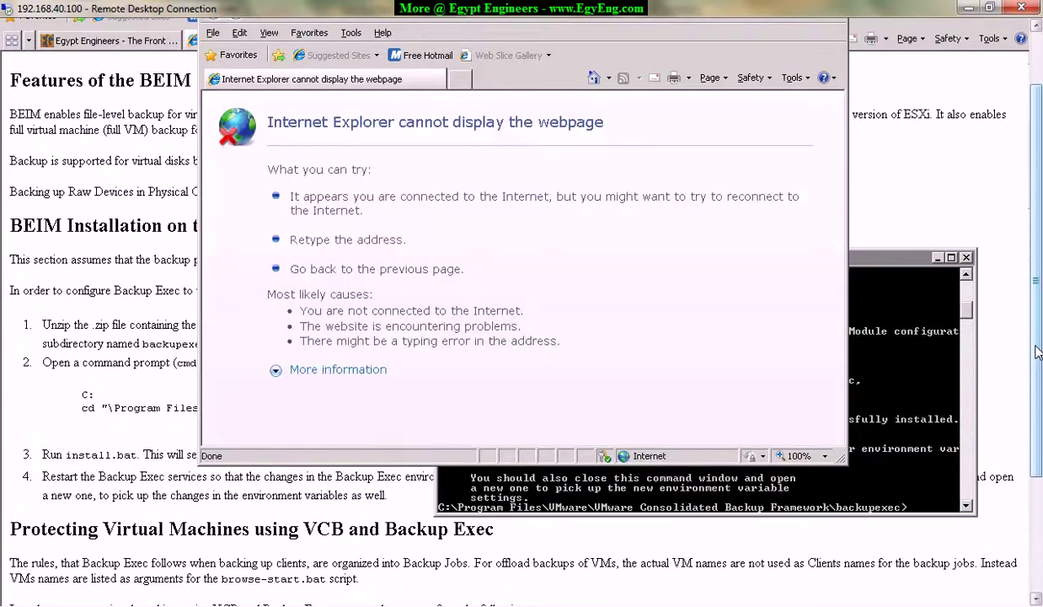
drag(1036, 354, 1036, 297)
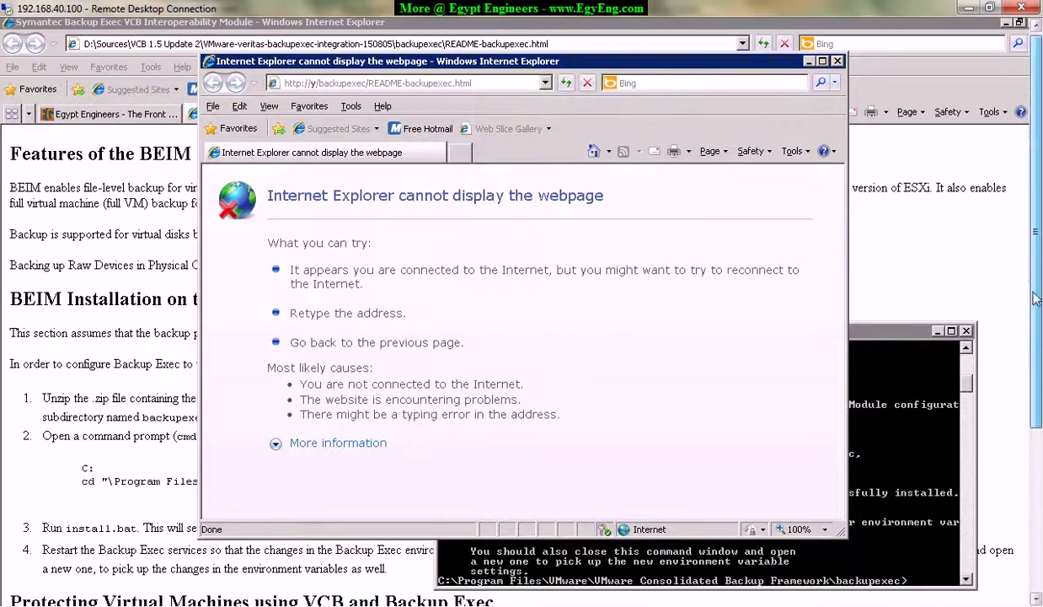
click(305, 83)
click(305, 83)
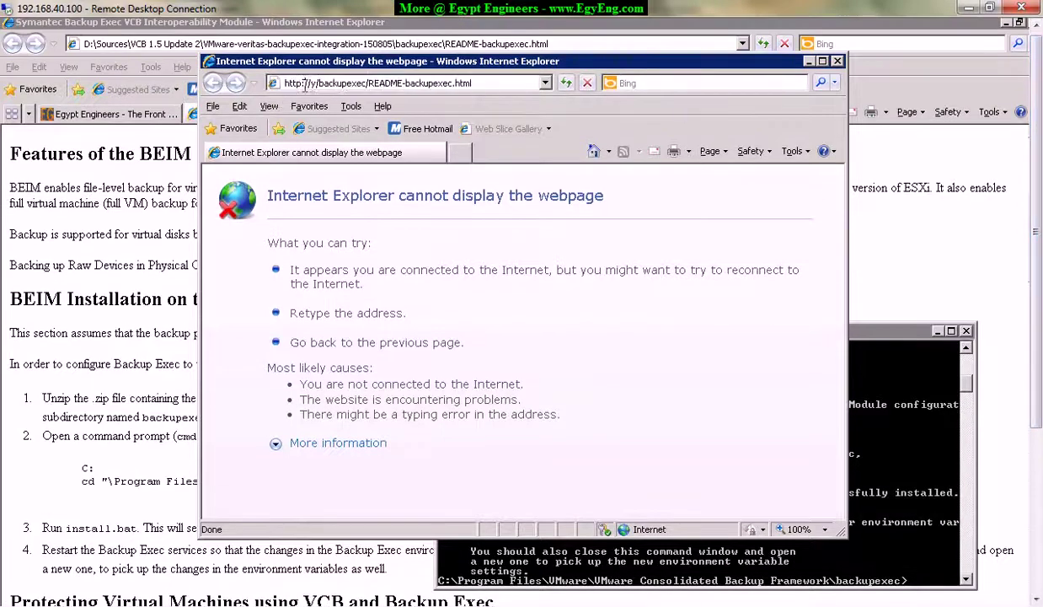
click(364, 83)
click(814, 62)
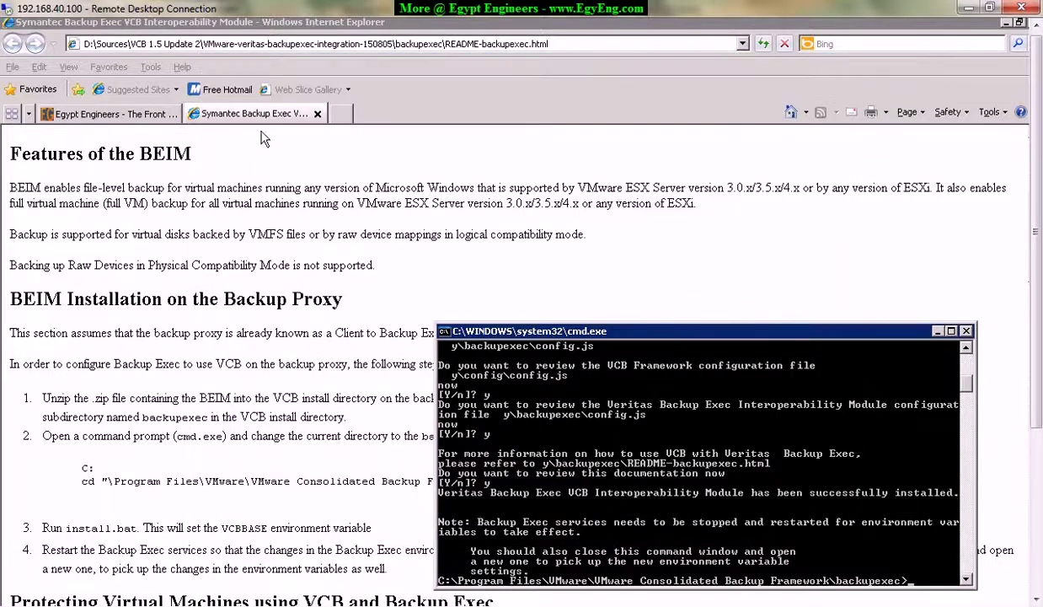
Close the finished installer's command prompt window.
scroll(762, 380, down, 3)
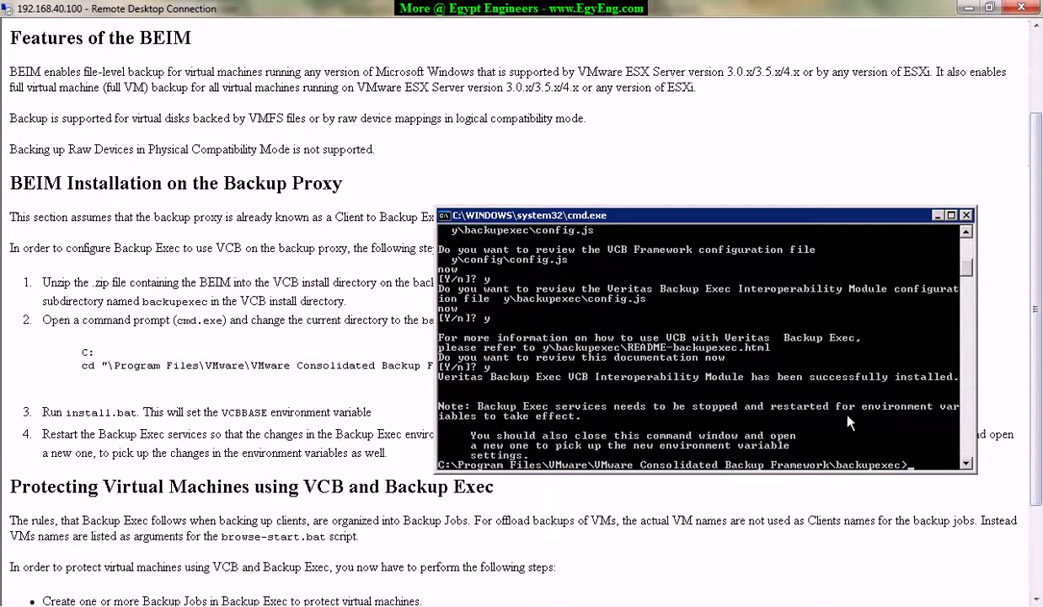
key(Return)
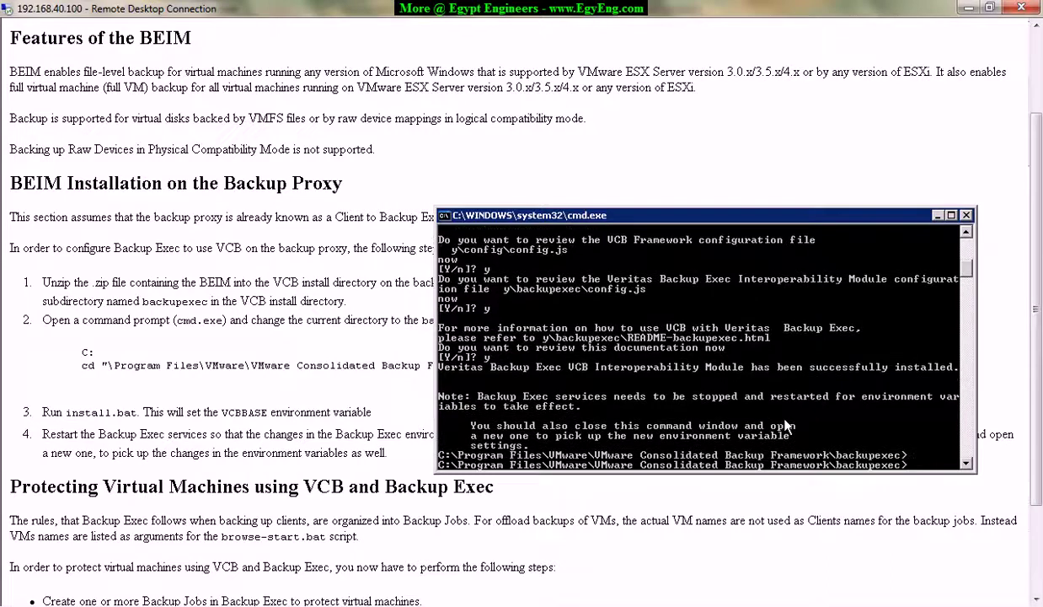
click(968, 217)
Highlight step 4's instruction to restart the Backup Exec services.
scroll(96, 333, down, 3)
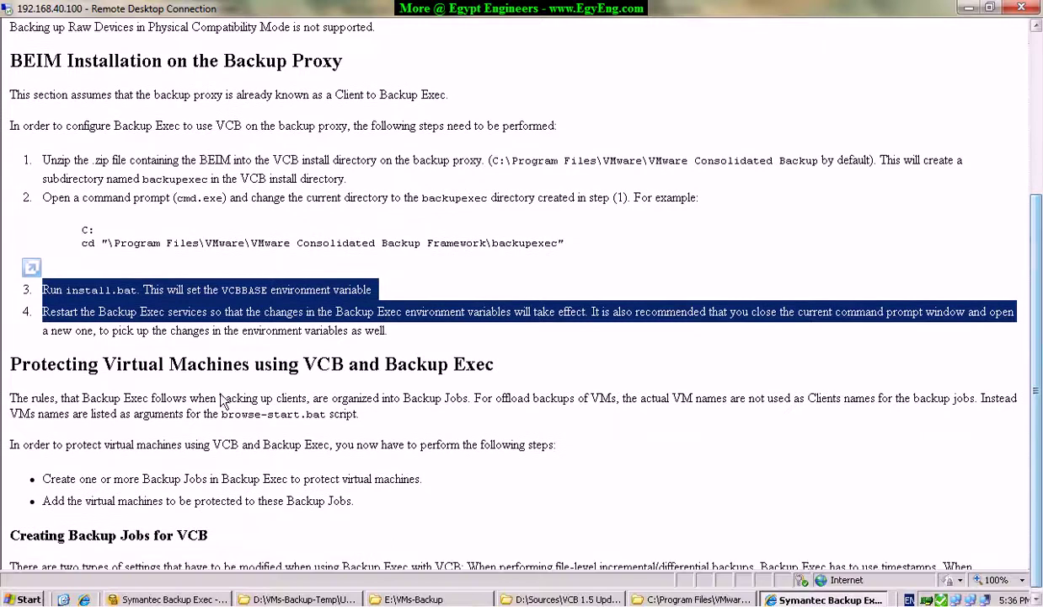
drag(42, 312, 373, 314)
click(133, 328)
drag(42, 312, 327, 311)
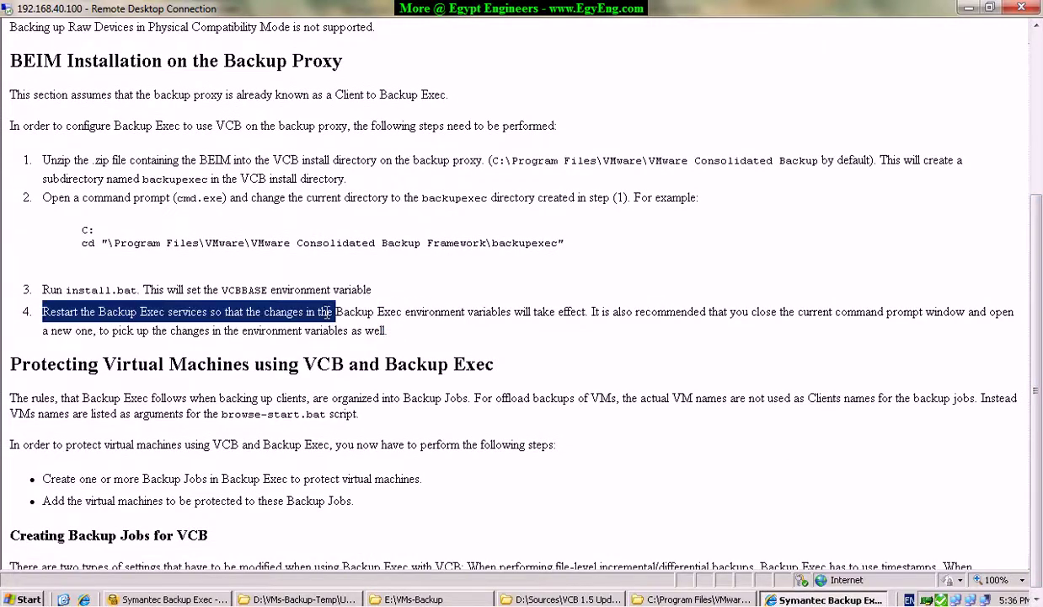
drag(223, 312, 575, 320)
click(495, 317)
Highlight step 4's environment-variables advice and its recommendation to reopen the command prompt.
drag(262, 312, 791, 322)
click(593, 310)
drag(593, 310, 725, 319)
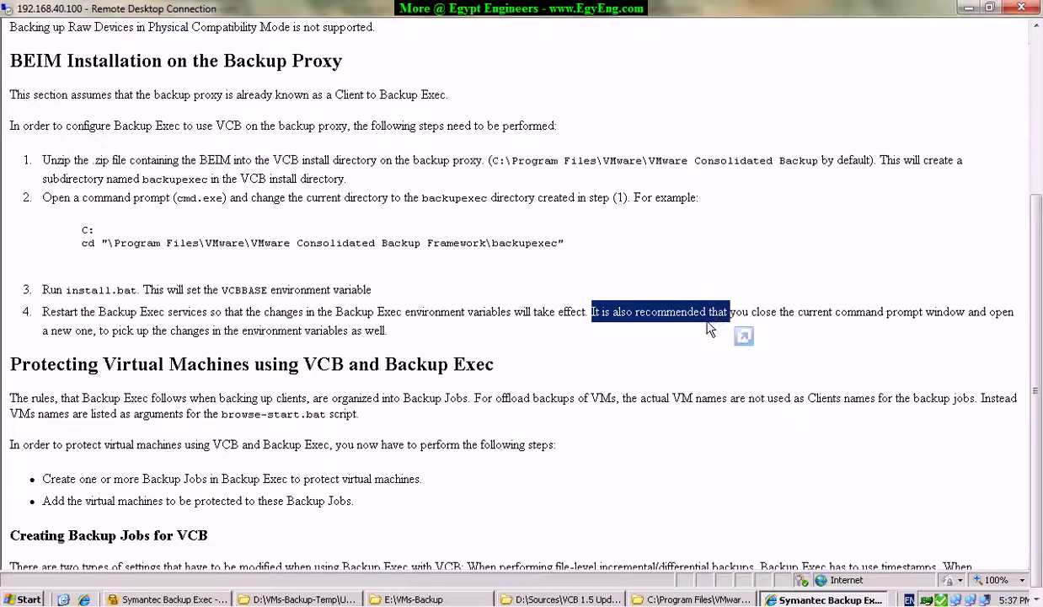
drag(588, 310, 959, 327)
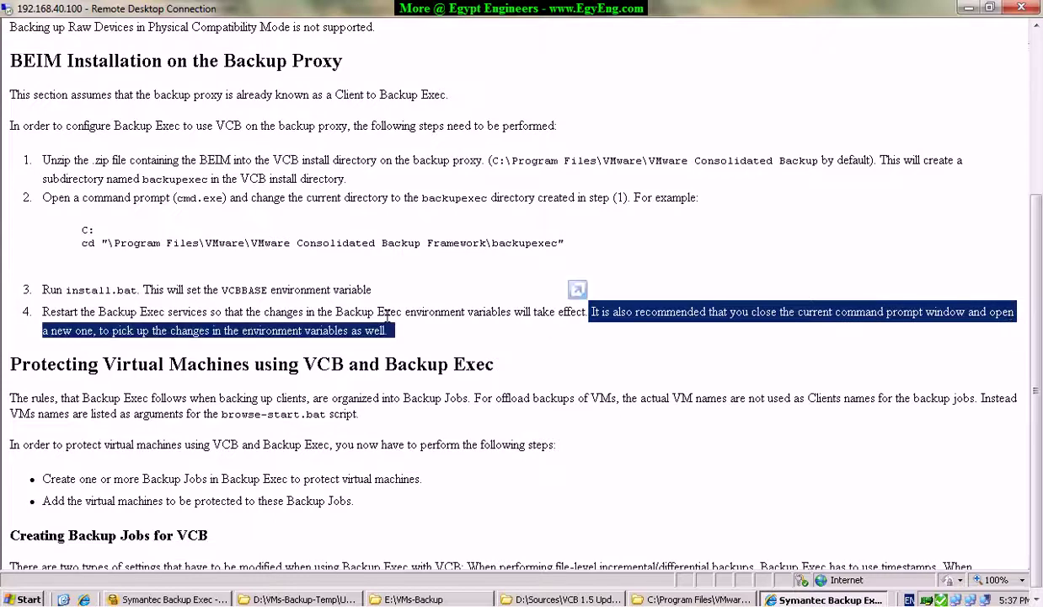
click(101, 331)
drag(150, 331, 402, 333)
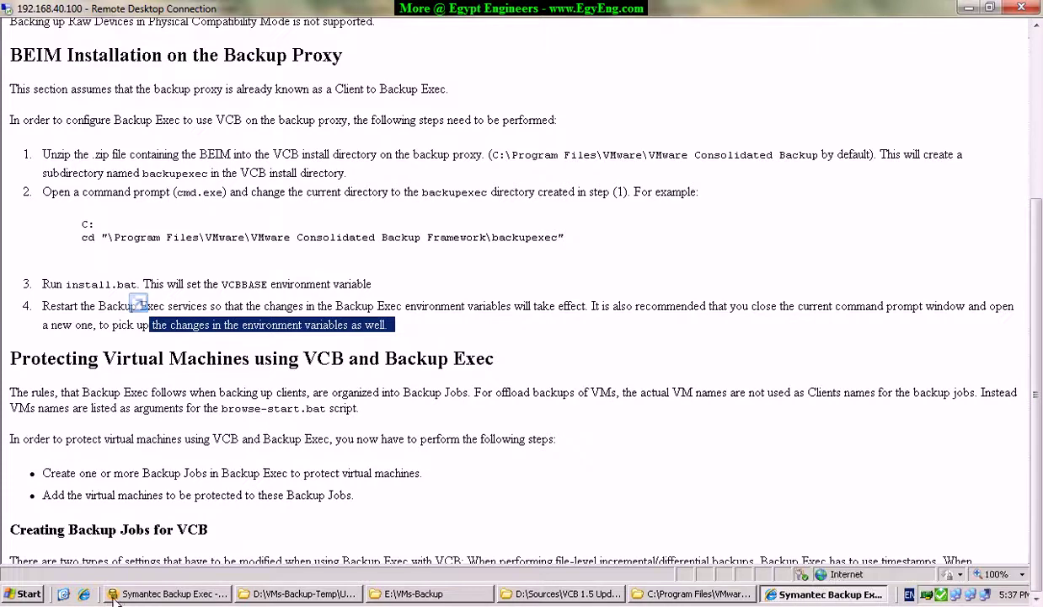
click(28, 594)
Open Environment Variables from the computer's advanced System Properties.
right_click(244, 238)
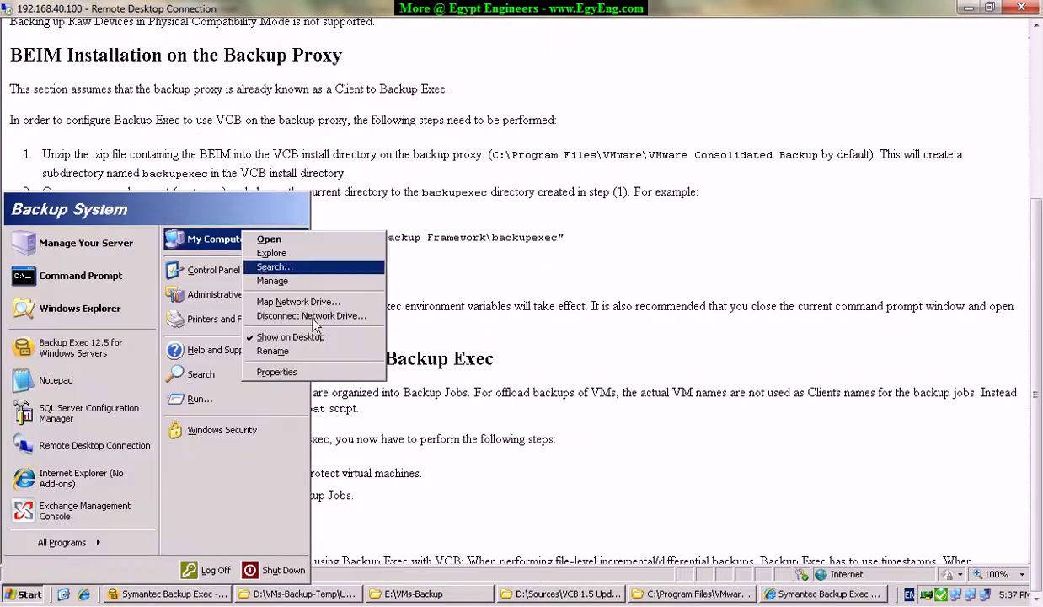
click(278, 372)
scroll(1040, 310, up, 3)
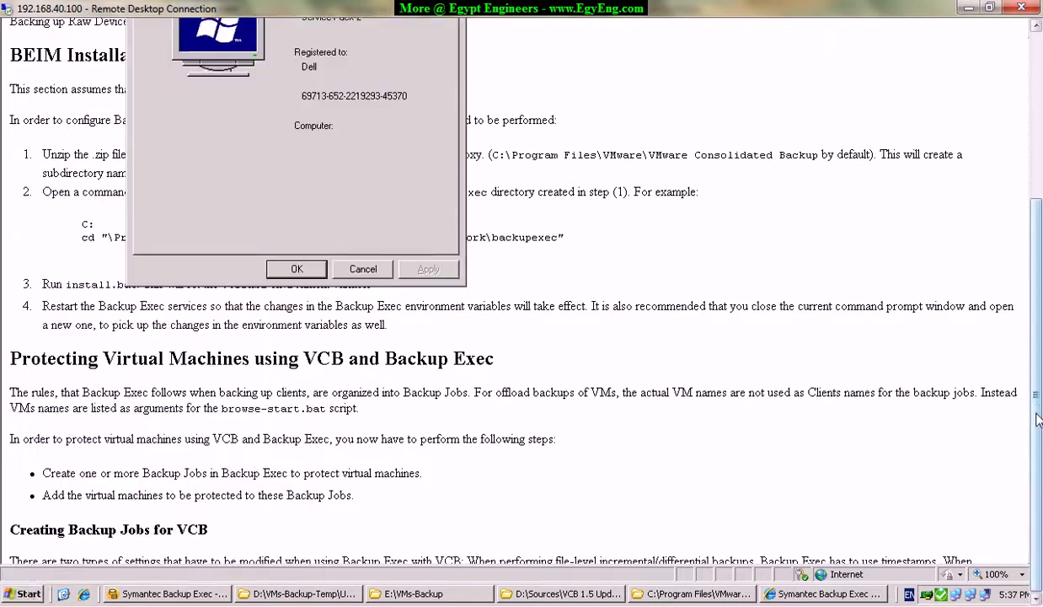
click(187, 95)
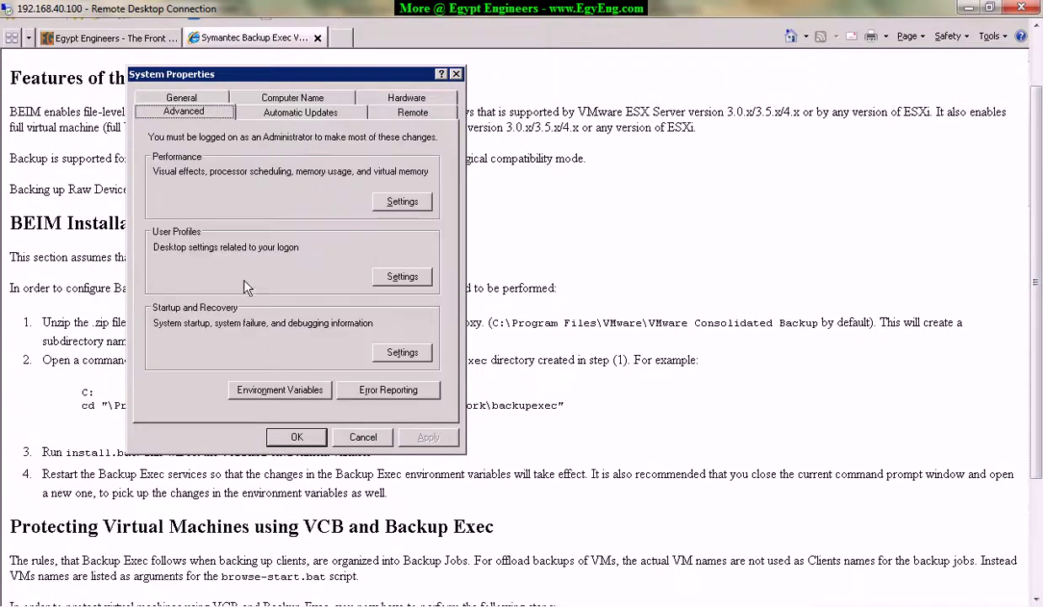
click(279, 390)
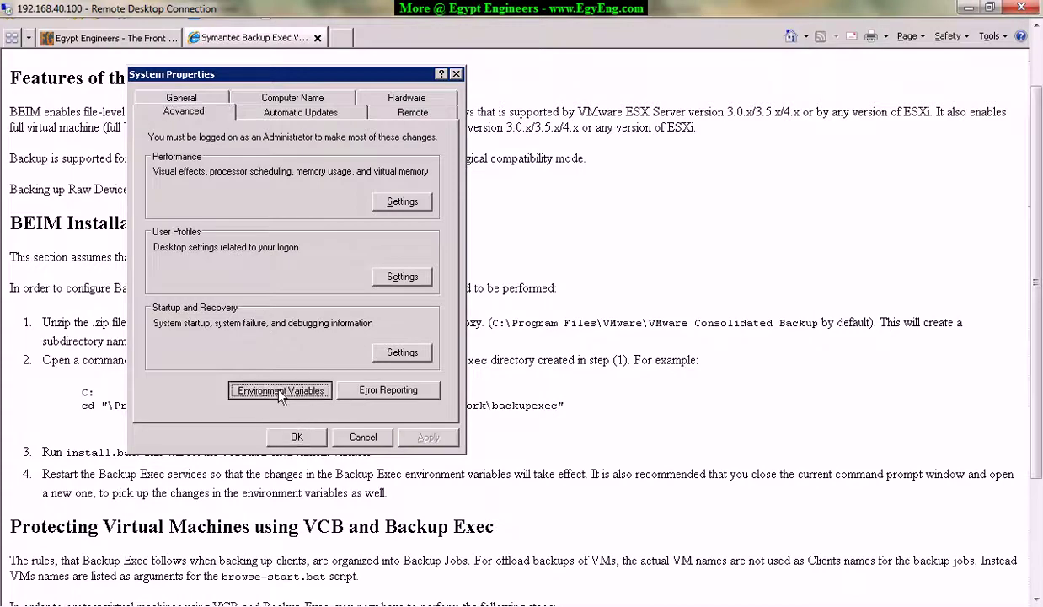
View the VCBBASE system variable's value without changing it.
click(329, 328)
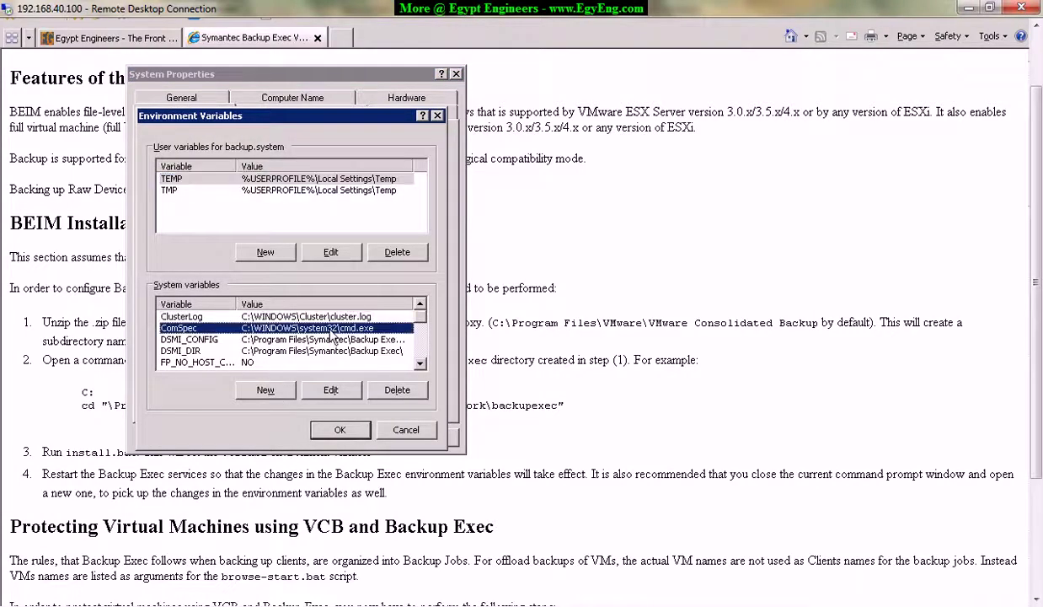
key(v)
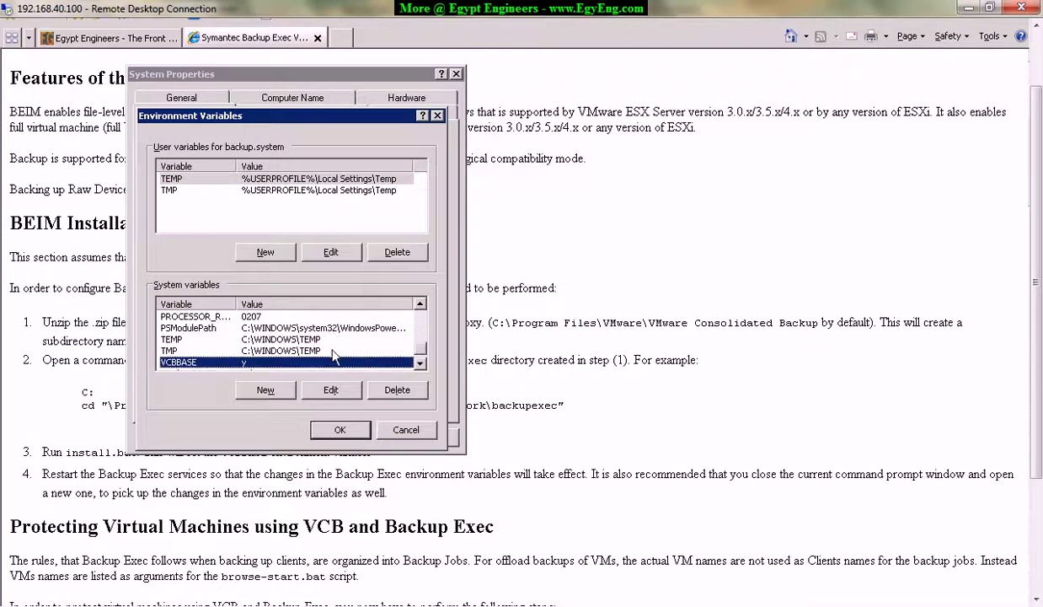
click(331, 390)
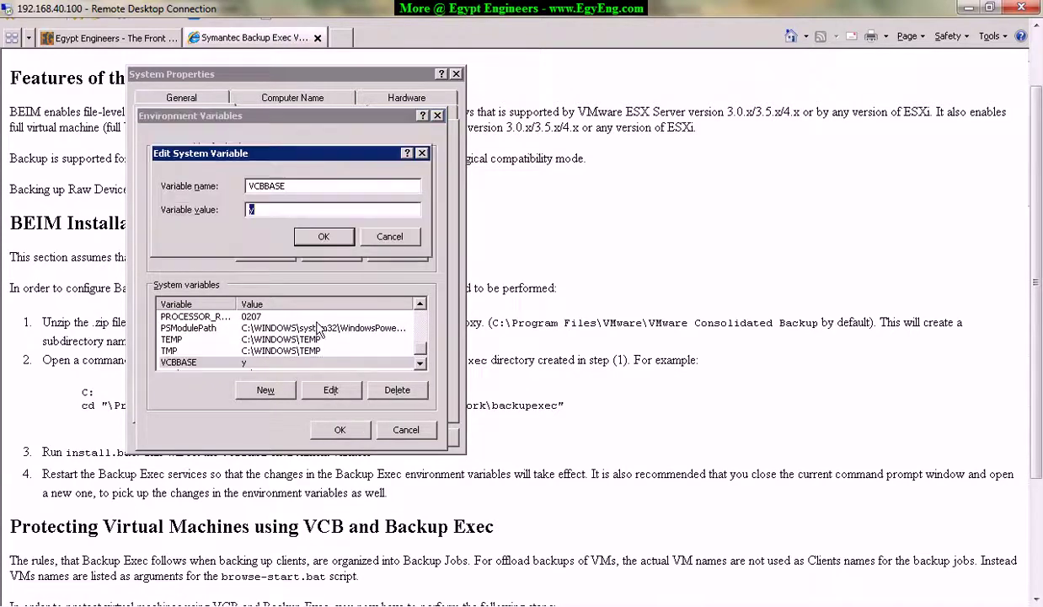
click(391, 238)
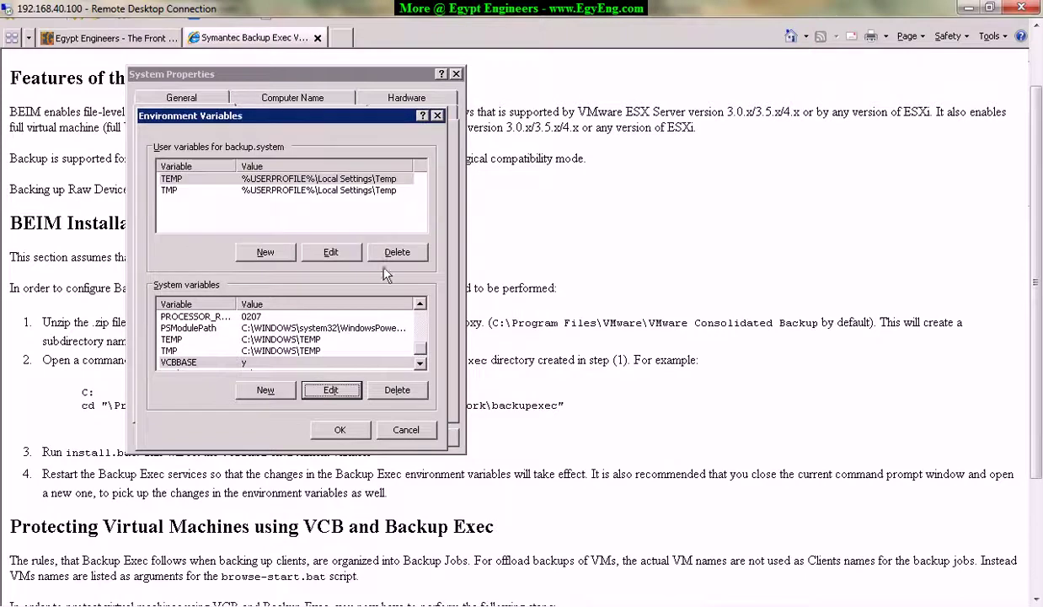
double_click(225, 361)
click(380, 237)
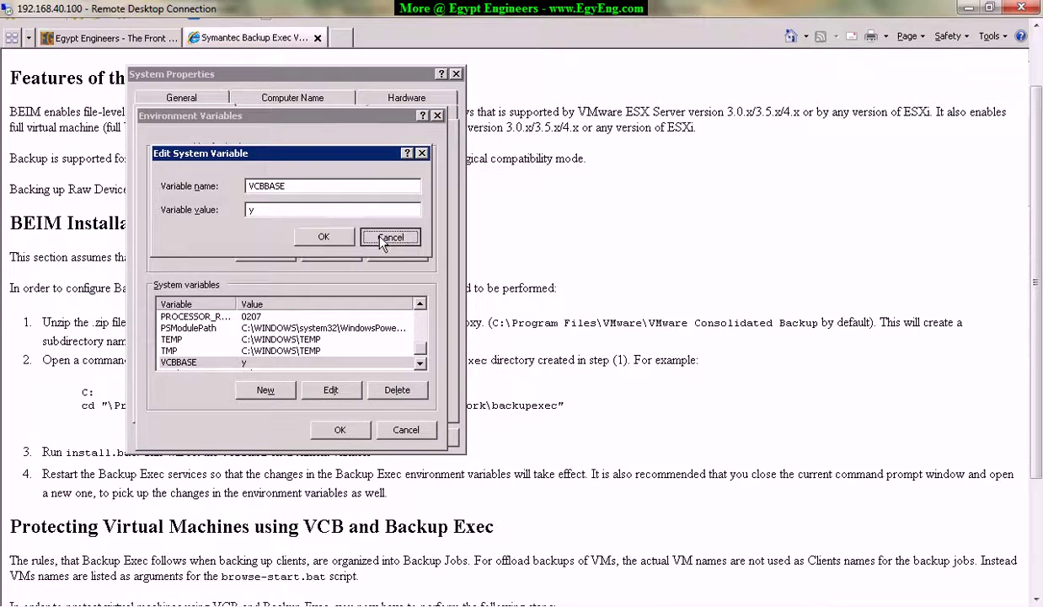
Close the Environment Variables and System Properties dialogs.
click(420, 362)
click(385, 433)
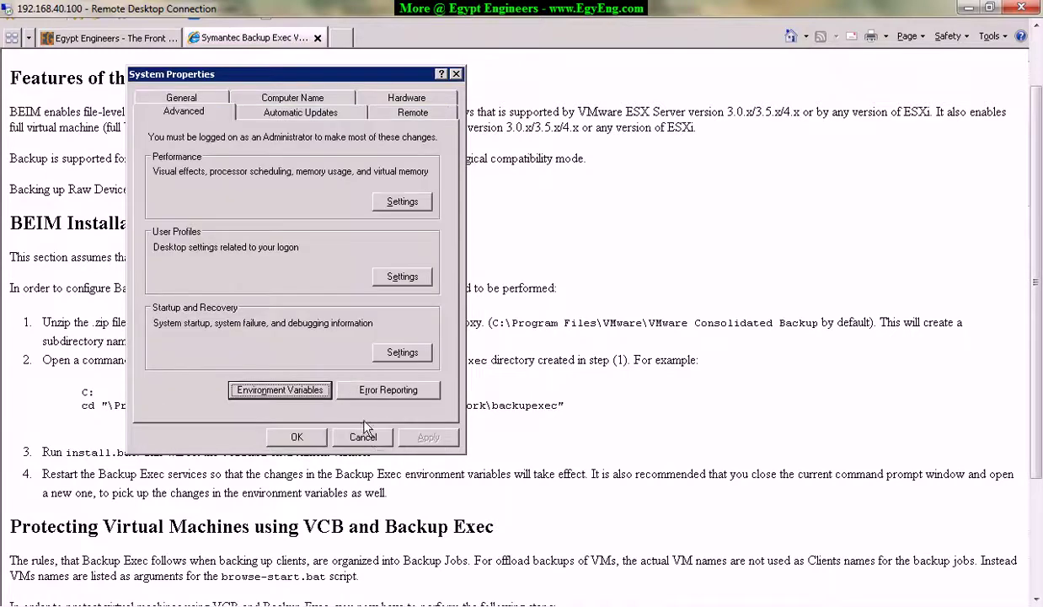
click(363, 436)
Switch Internet Explorer to the Egypt Engineers forum tab in full-screen view.
drag(350, 341, 10, 221)
key(F11)
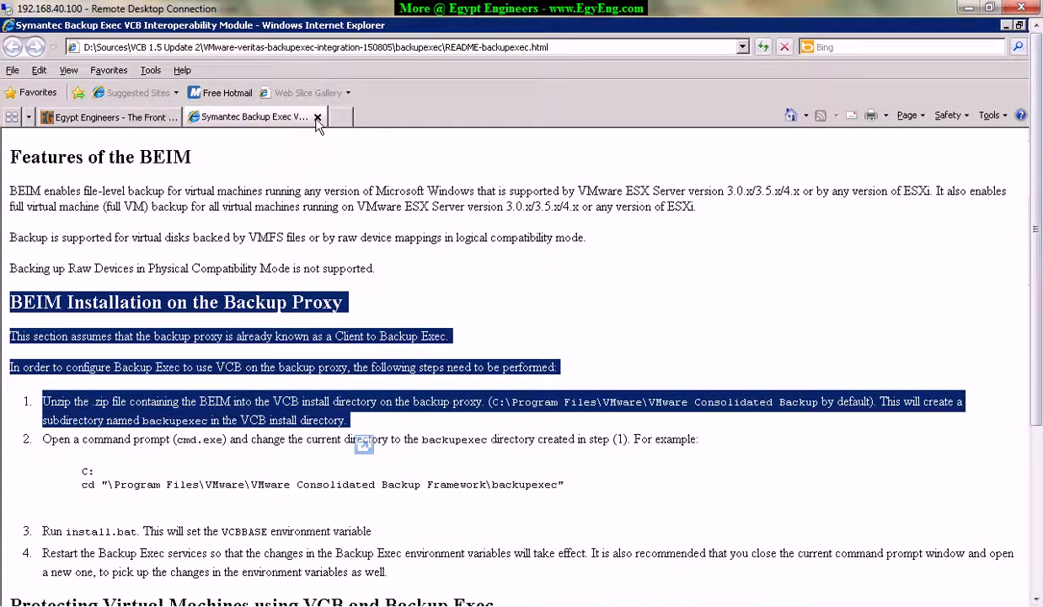
click(267, 197)
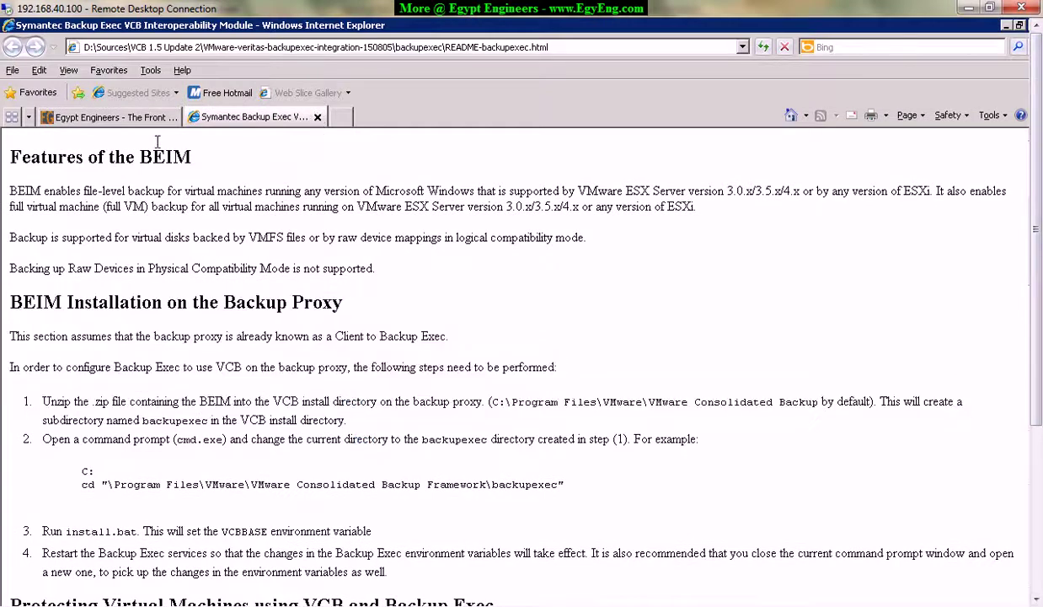
click(118, 118)
key(F11)
scroll(506, 303, down, 3)
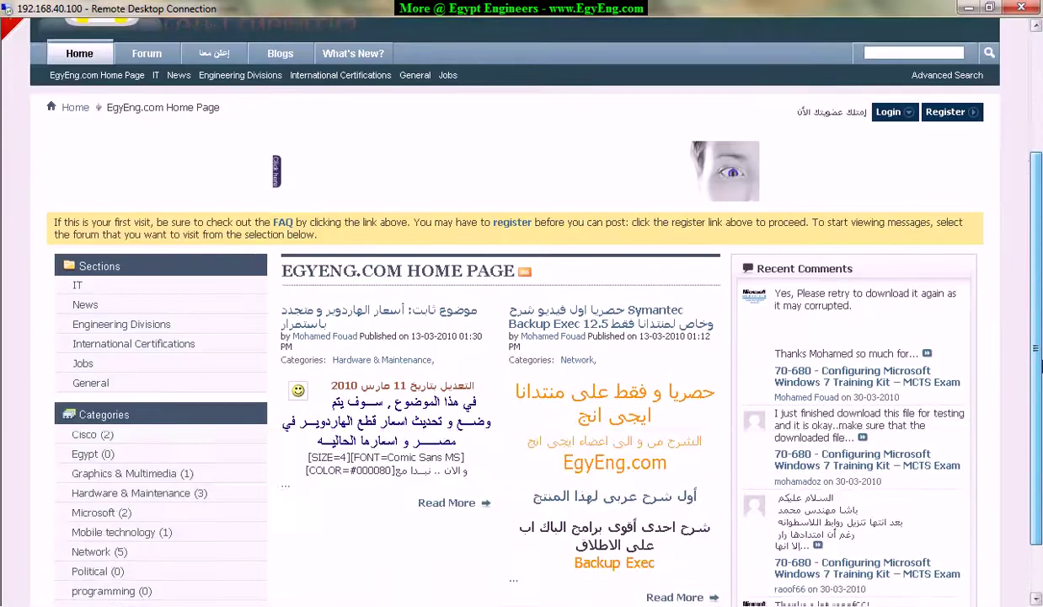
key(alt+Tab)
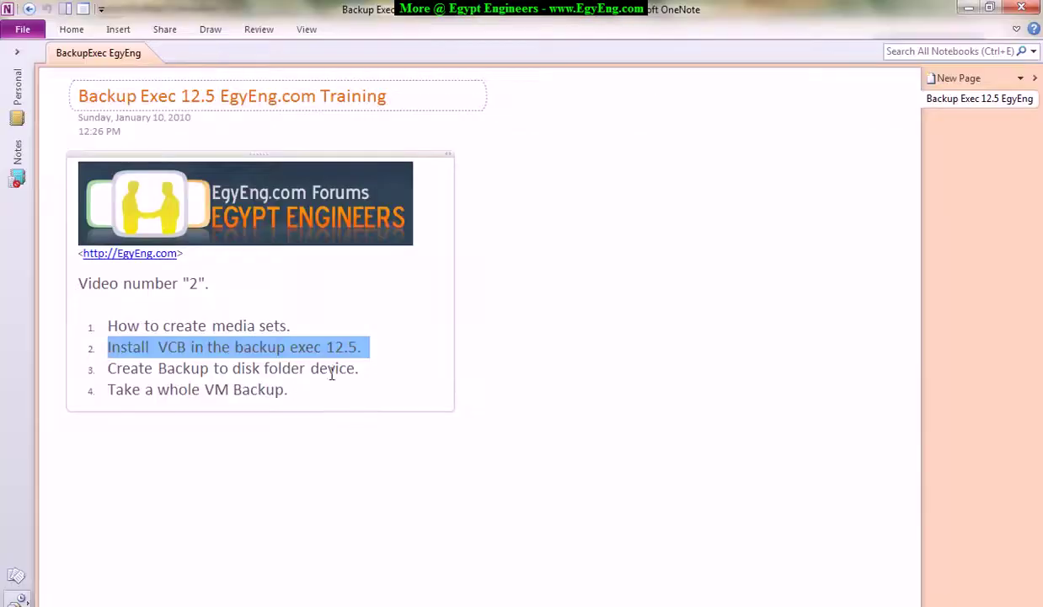
drag(106, 346, 377, 347)
drag(107, 369, 300, 398)
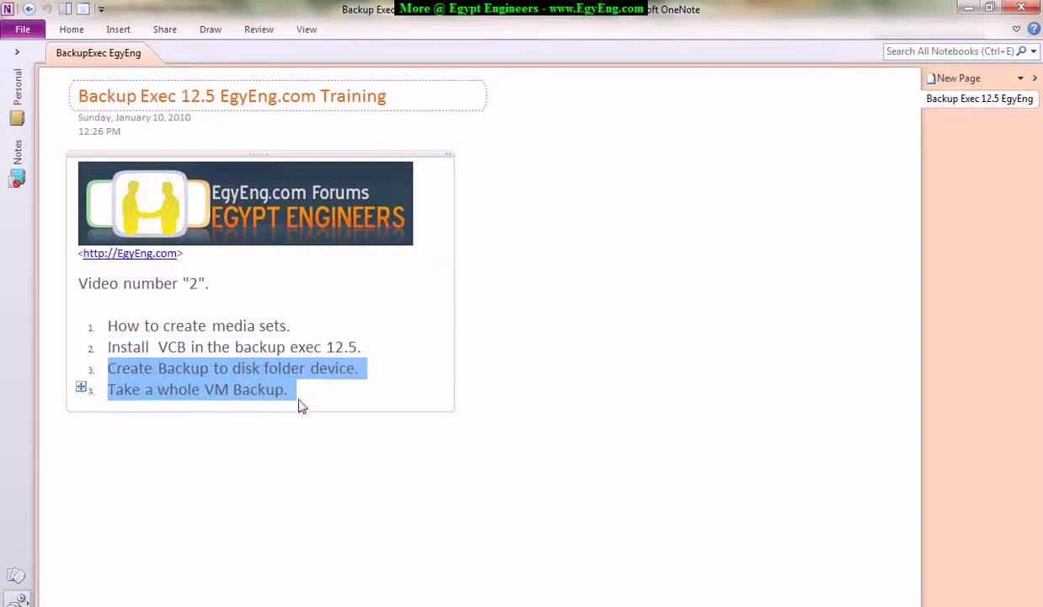
click(213, 368)
drag(110, 369, 364, 367)
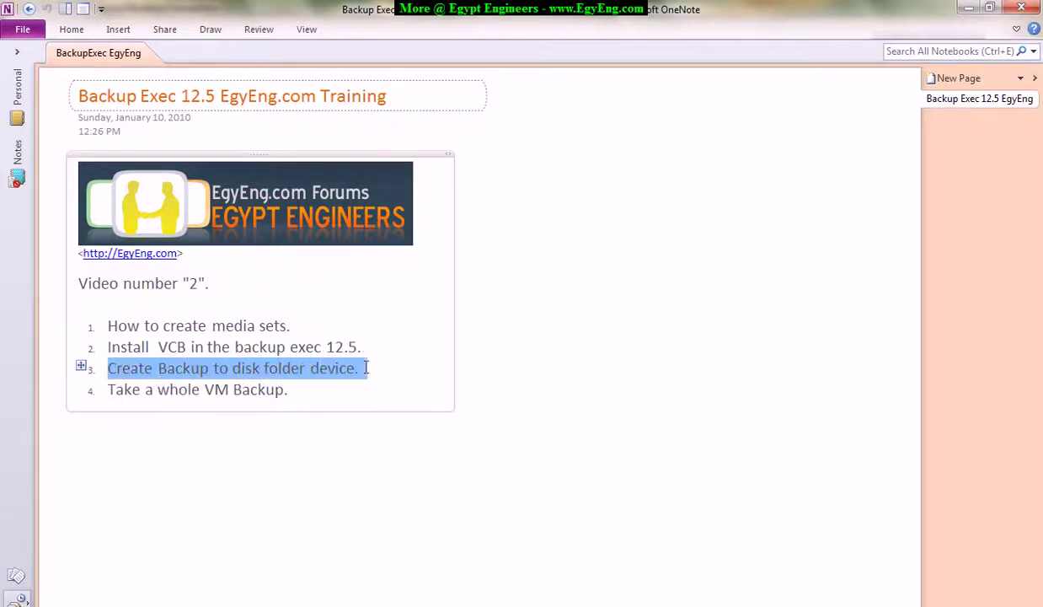
click(969, 8)
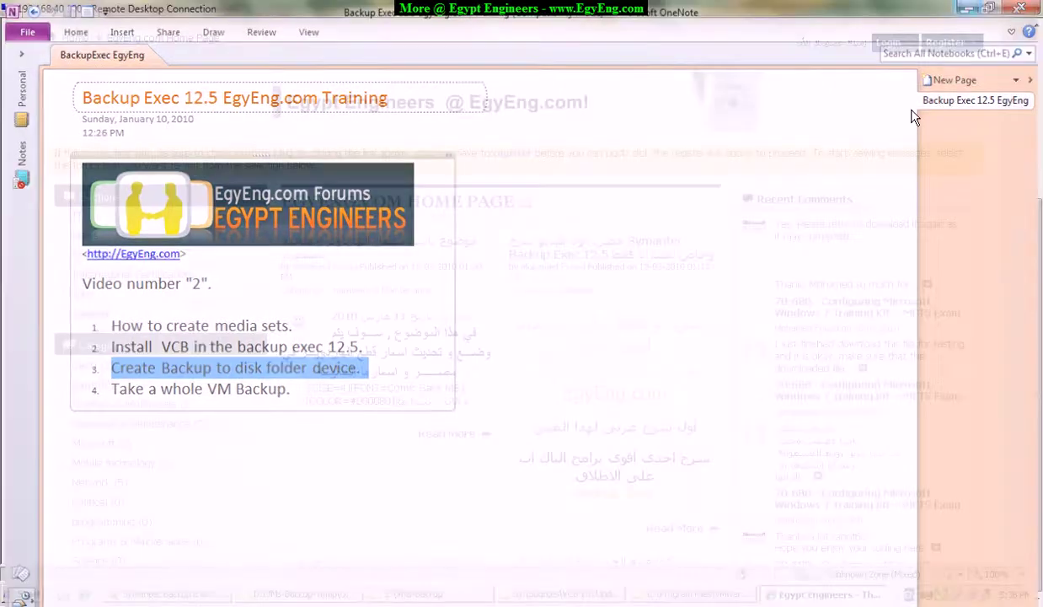
click(168, 593)
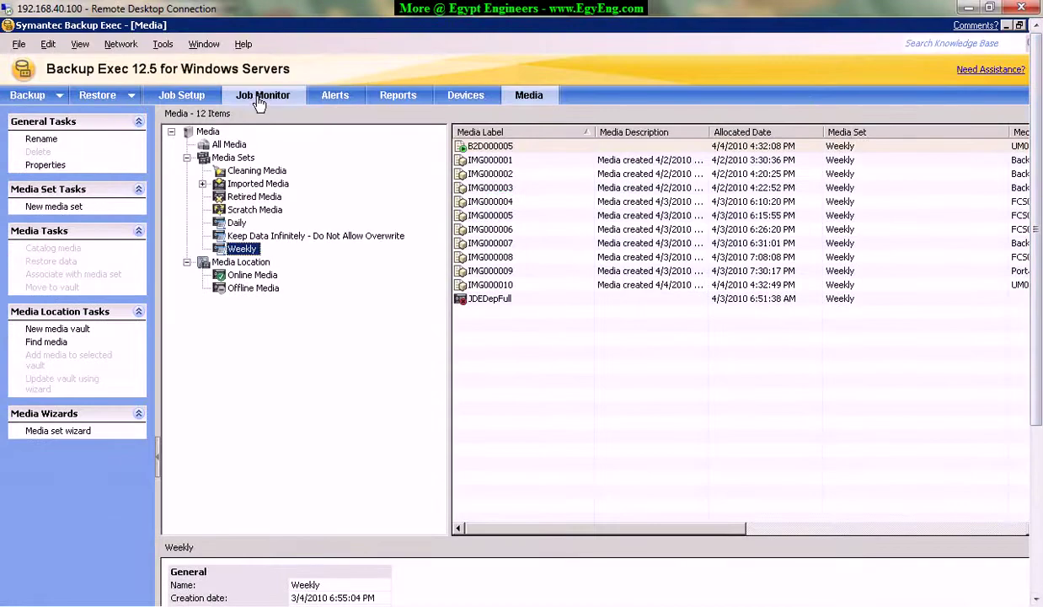
Show the Job Monitor listing the active Tape2 and UM01 jobs.
click(261, 96)
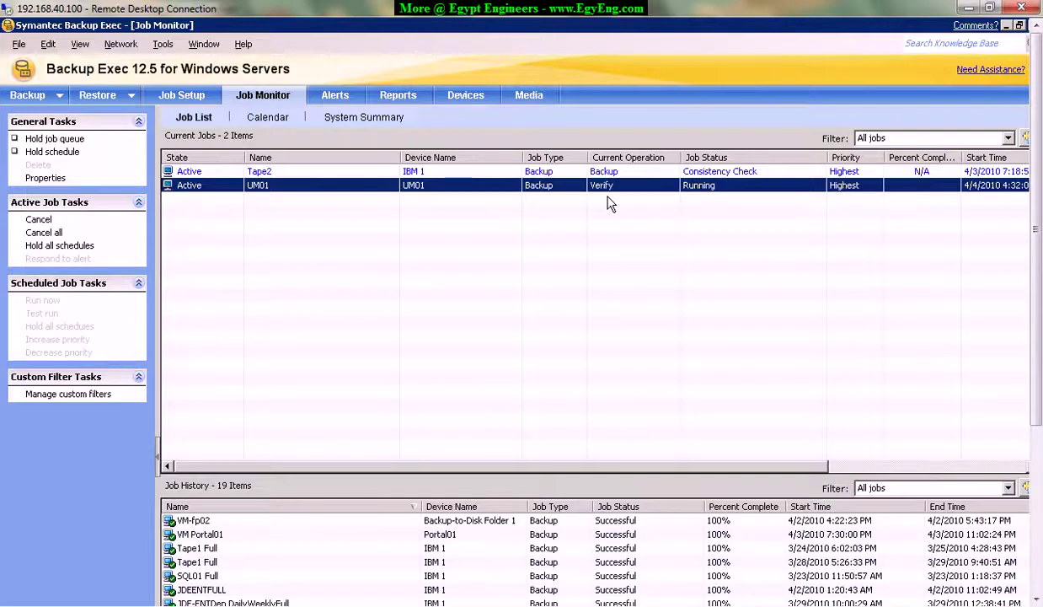
Review Elapsed Time, Byte Count and Job Rate for the Tape2 and UM01 jobs.
click(676, 172)
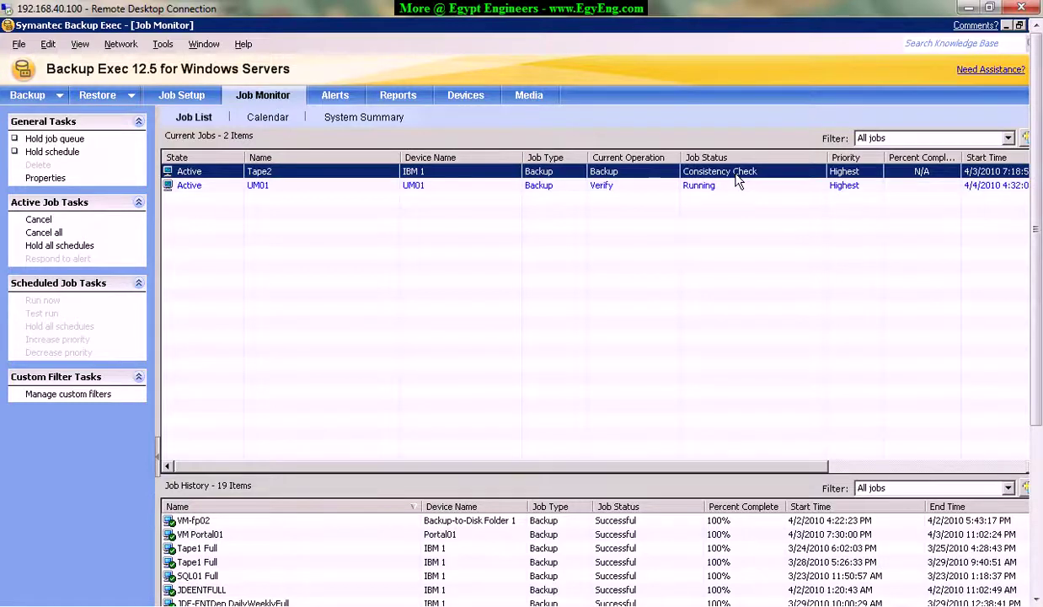
drag(742, 466, 1019, 468)
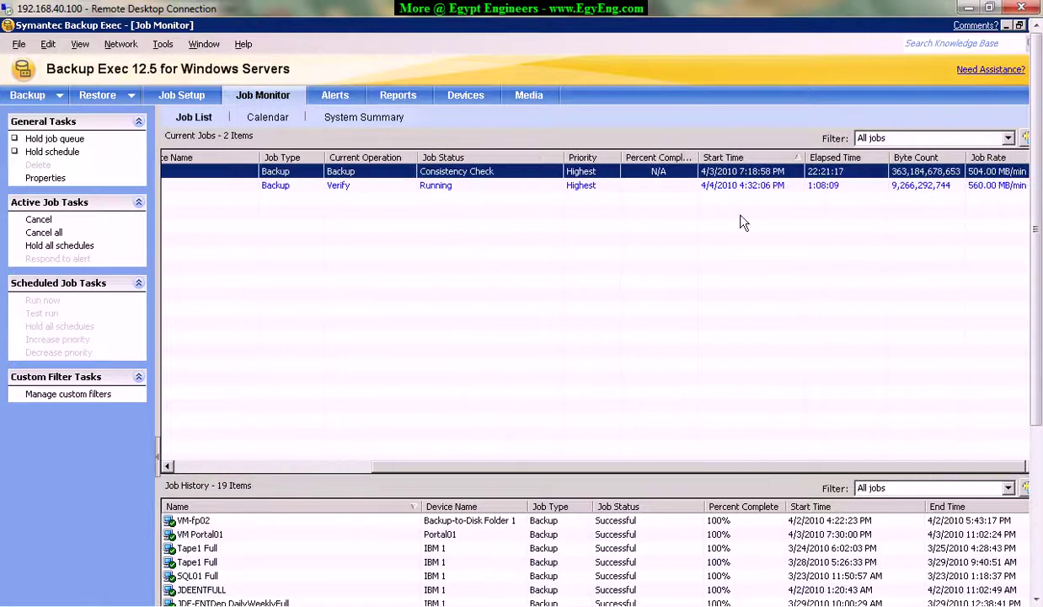
click(847, 185)
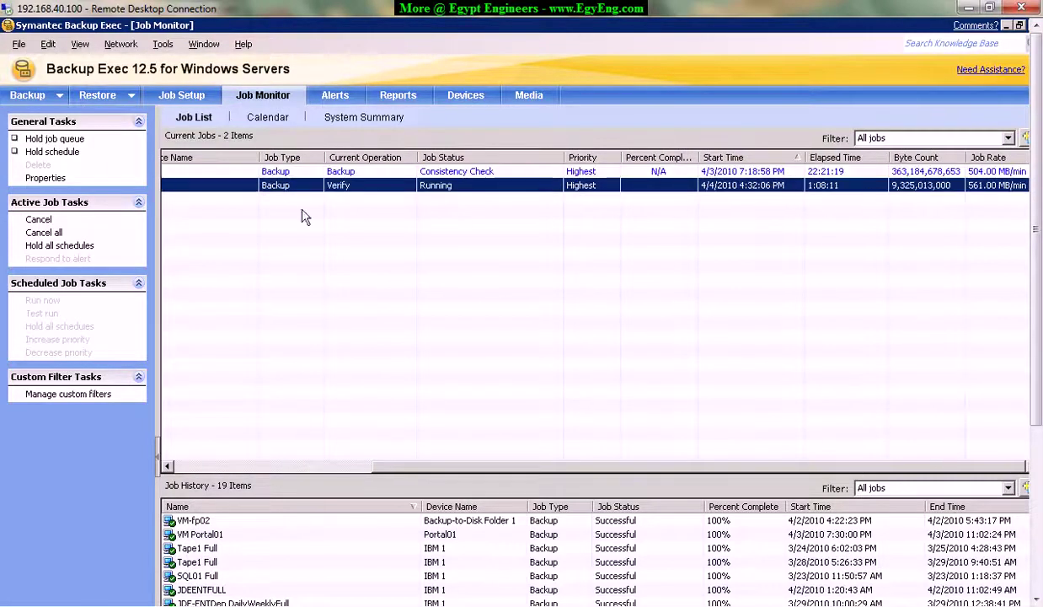
drag(691, 474, 924, 462)
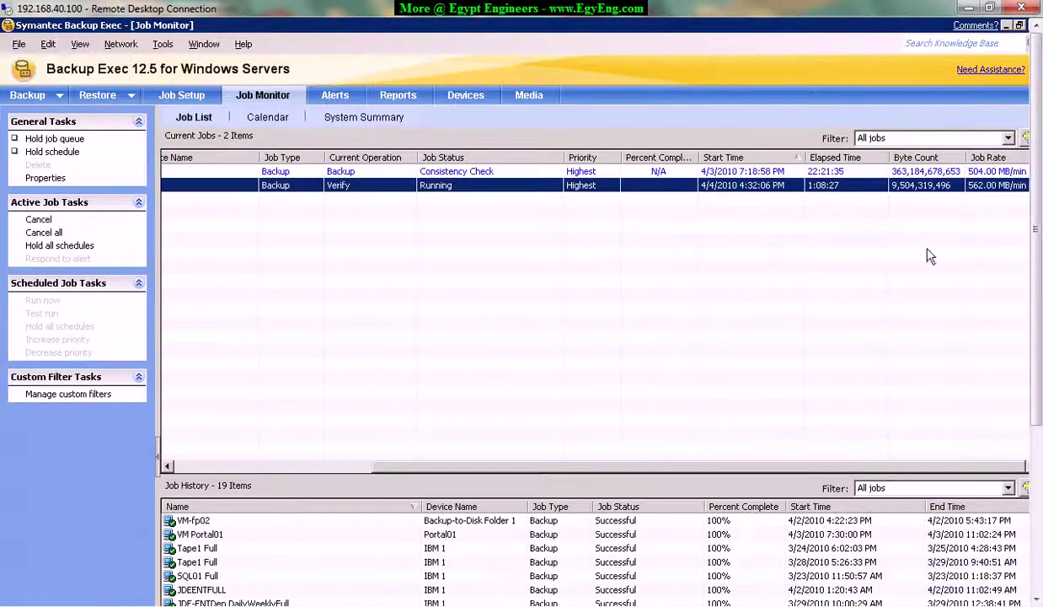
drag(543, 467, 363, 467)
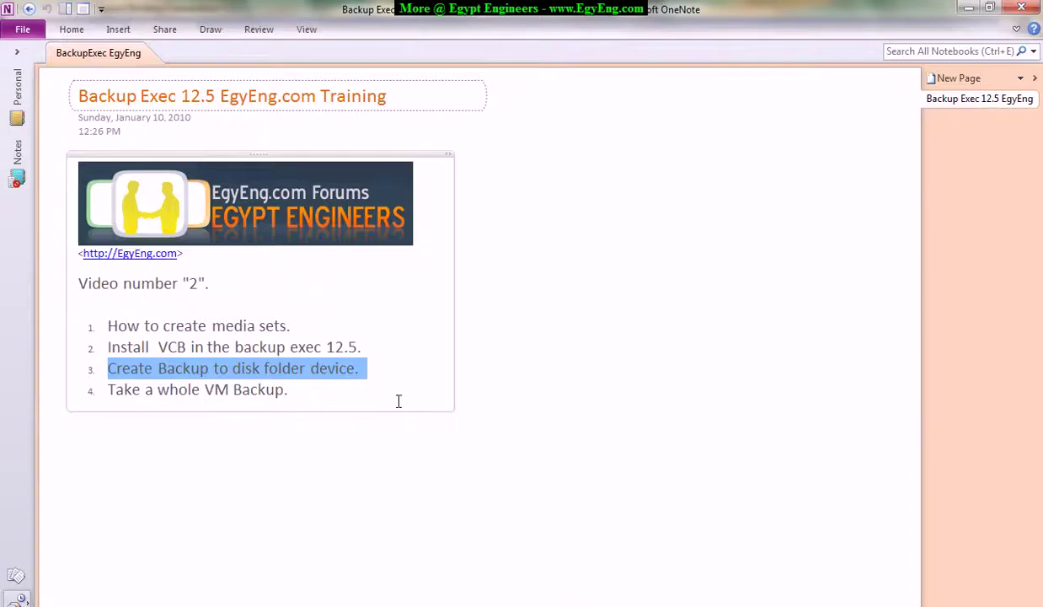
Select agenda item 3, 'Create Backup to disk folder device', in OneNote.
triple_click(181, 368)
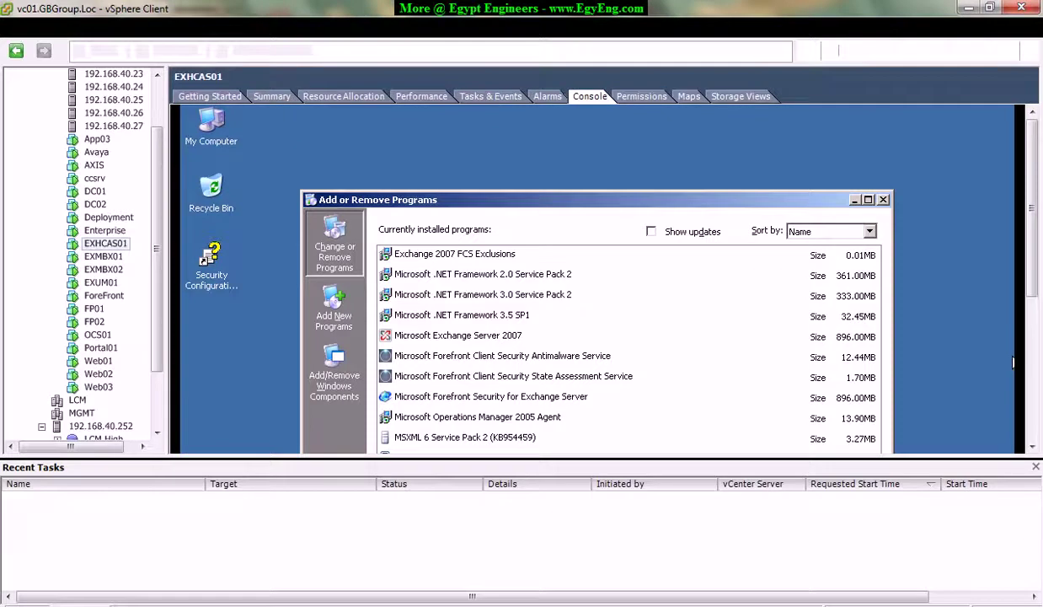
Reopen EXHCAS01's installed-programs list maximized, with the recent tasks pane hidden.
click(882, 200)
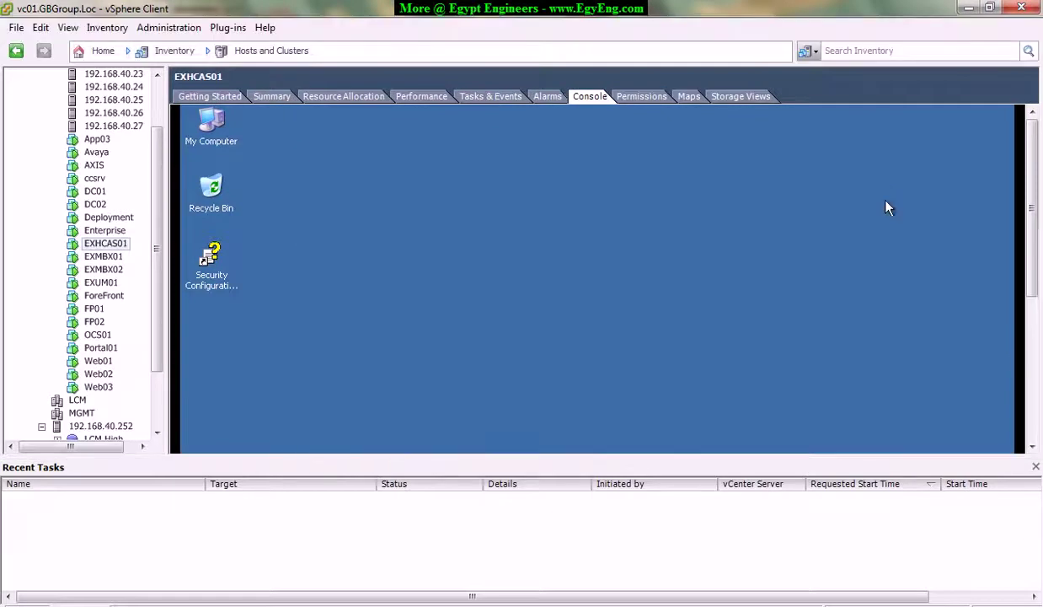
mouse_move(1032, 227)
mouse_down()
mouse_move(1037, 364)
mouse_move(1036, 244)
mouse_up()
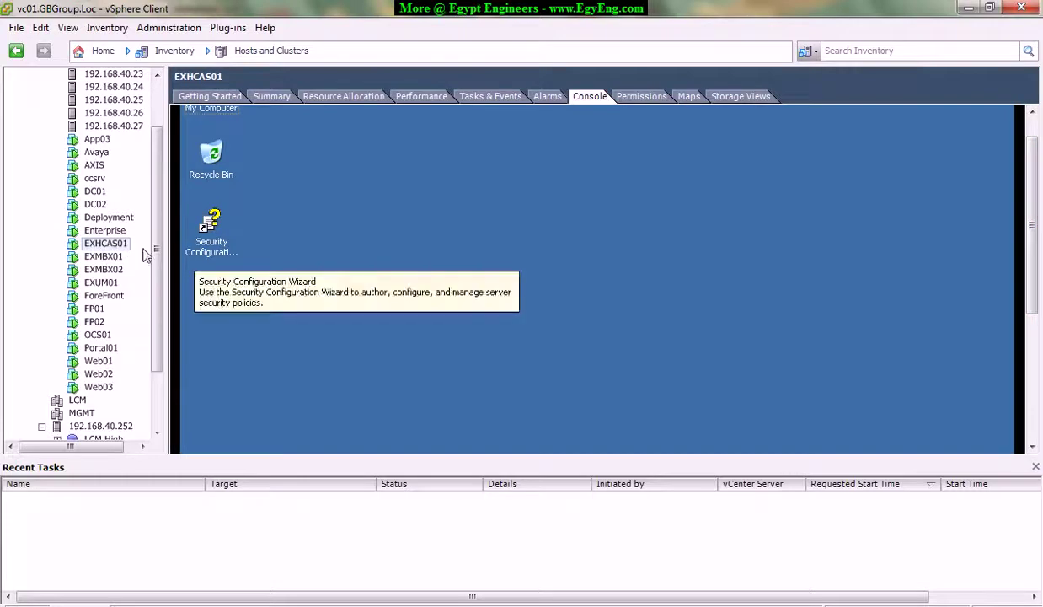
scroll(1000, 337, down, 3)
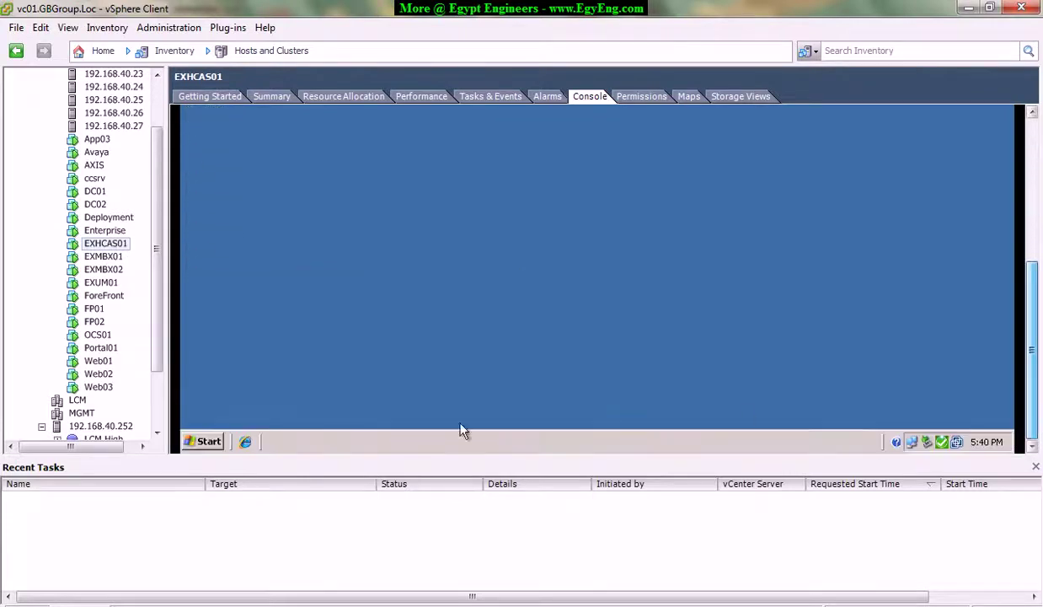
click(1035, 466)
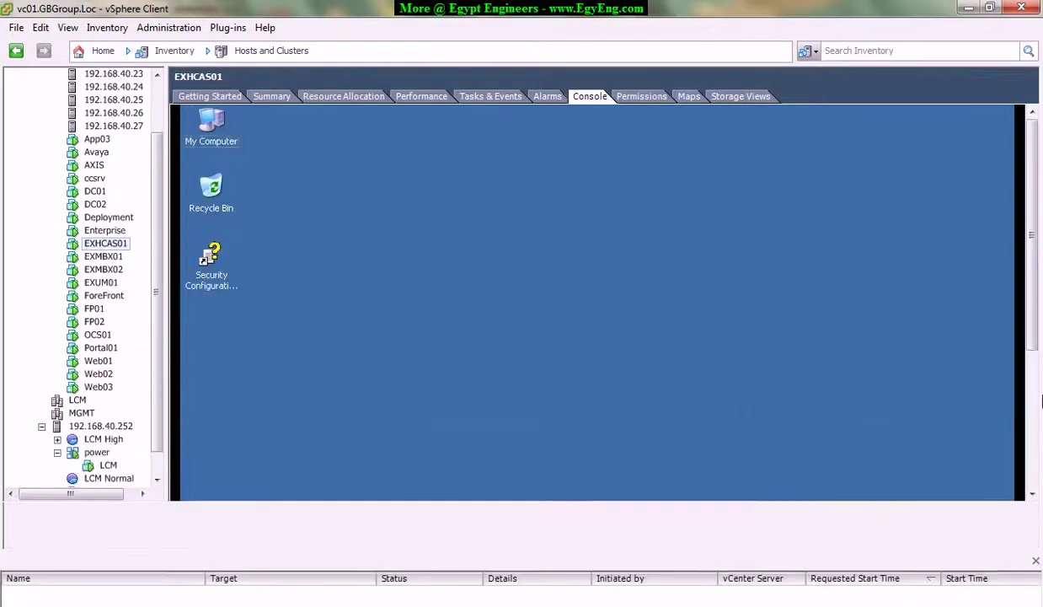
scroll(1032, 436, down, 3)
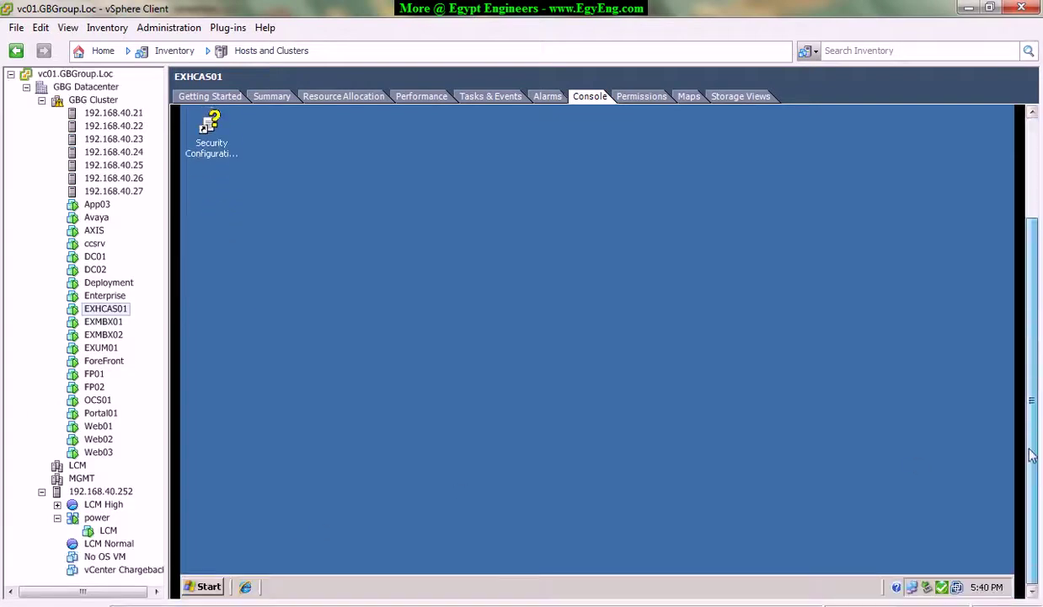
click(204, 586)
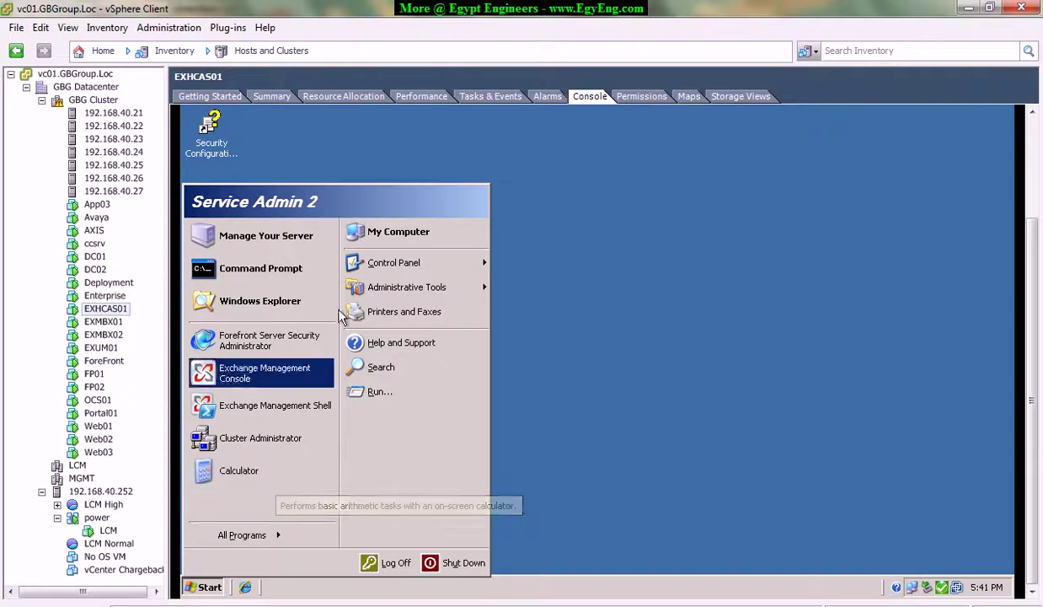
mouse_move(400, 266)
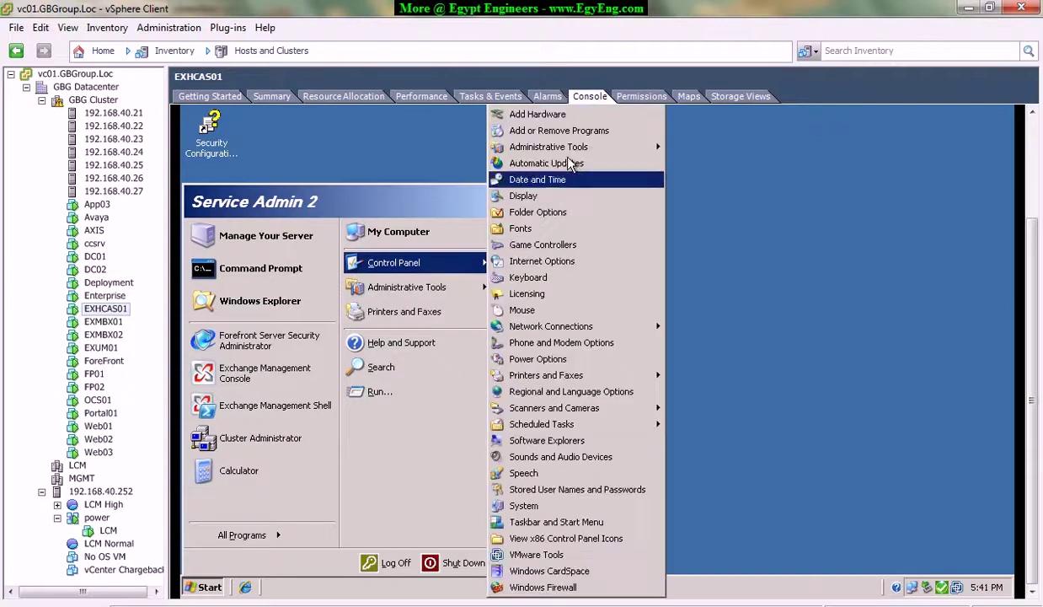
click(547, 131)
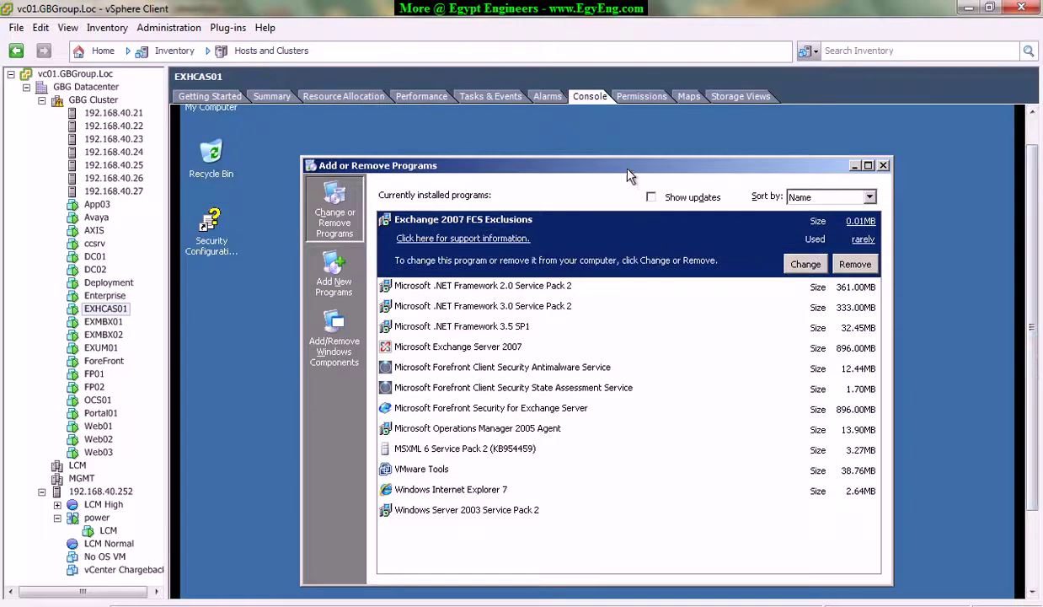
double_click(627, 168)
click(381, 428)
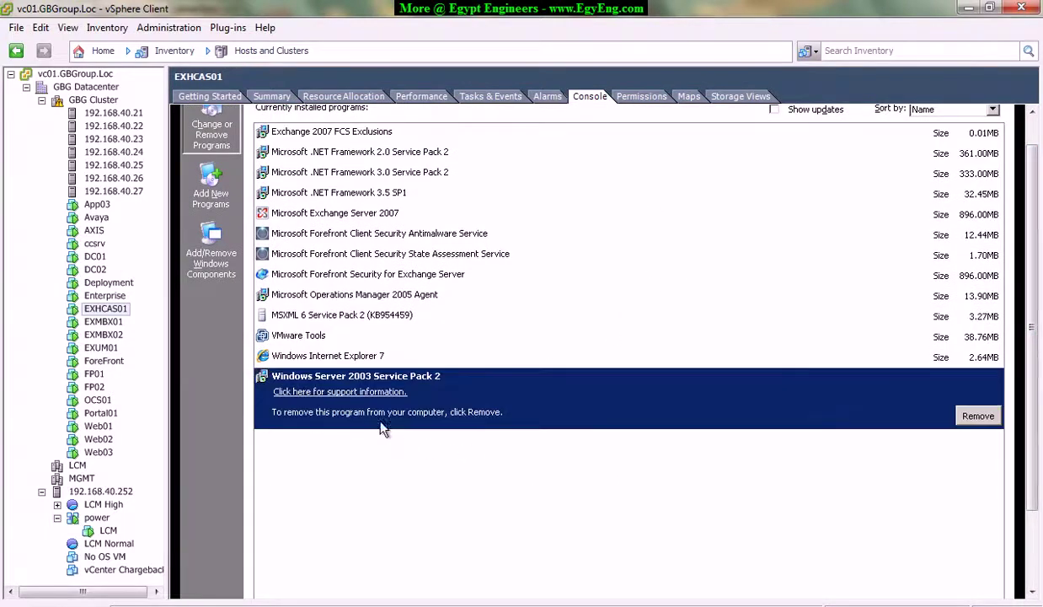
Browse entries like Exchange 2007 FCS Exclusions, MSXML 6 SP2 and Internet Explorer 7.
key(Up)
key(Up)
key(Up)
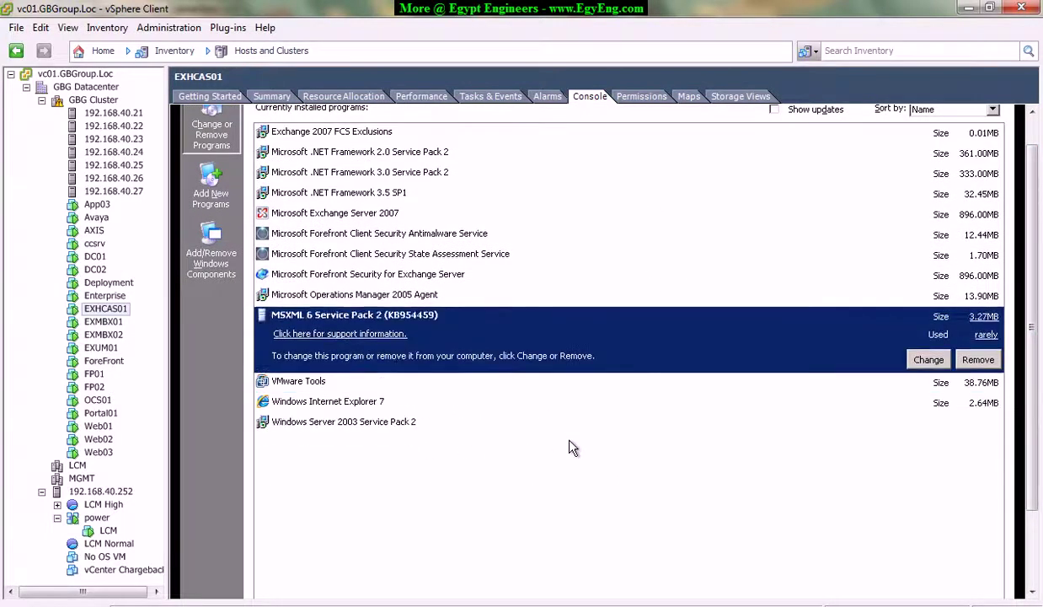
key(Up)
key(Up)
key(Up)
key(Up)
key(Up)
key(Up)
key(Up)
key(Up)
key(Up)
key(Down)
key(Down)
key(Down)
key(Down)
key(Down)
key(Down)
key(Down)
key(Down)
key(Down)
key(Down)
key(Down)
key(Down)
key(Up)
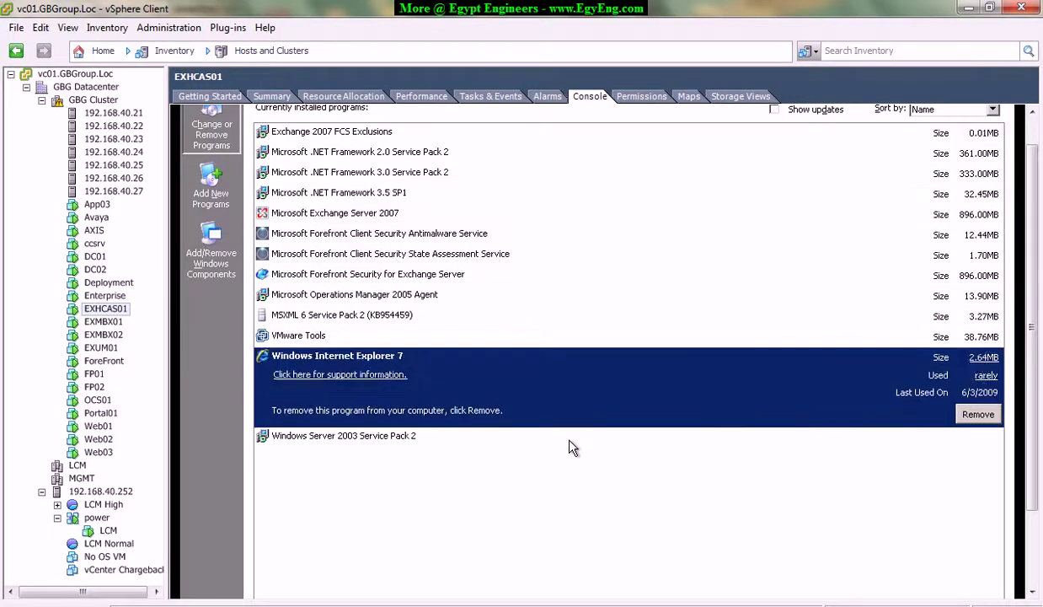
key(Up)
key(Up)
key(Up)
key(Up)
key(Up)
key(Up)
key(Up)
key(Up)
key(Up)
key(Up)
key(Up)
key(Down)
key(Down)
key(Down)
key(Down)
key(Down)
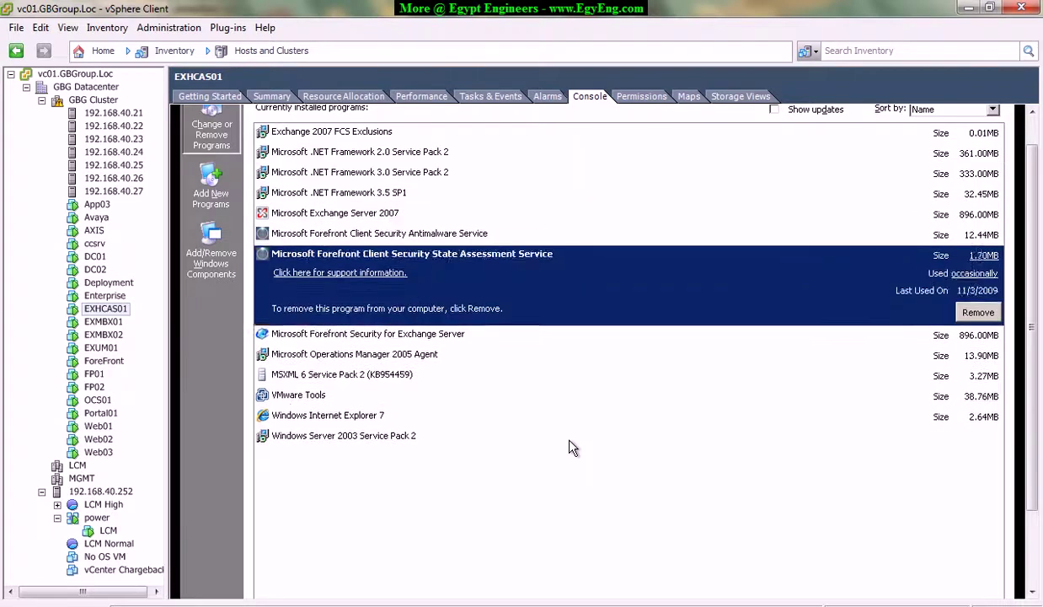
key(Down)
key(Down)
key(Down)
key(Down)
key(Down)
key(Down)
key(Down)
key(Up)
key(Up)
key(Up)
key(Up)
key(Up)
key(Up)
key(Up)
key(Up)
key(Up)
key(Up)
key(Up)
key(Up)
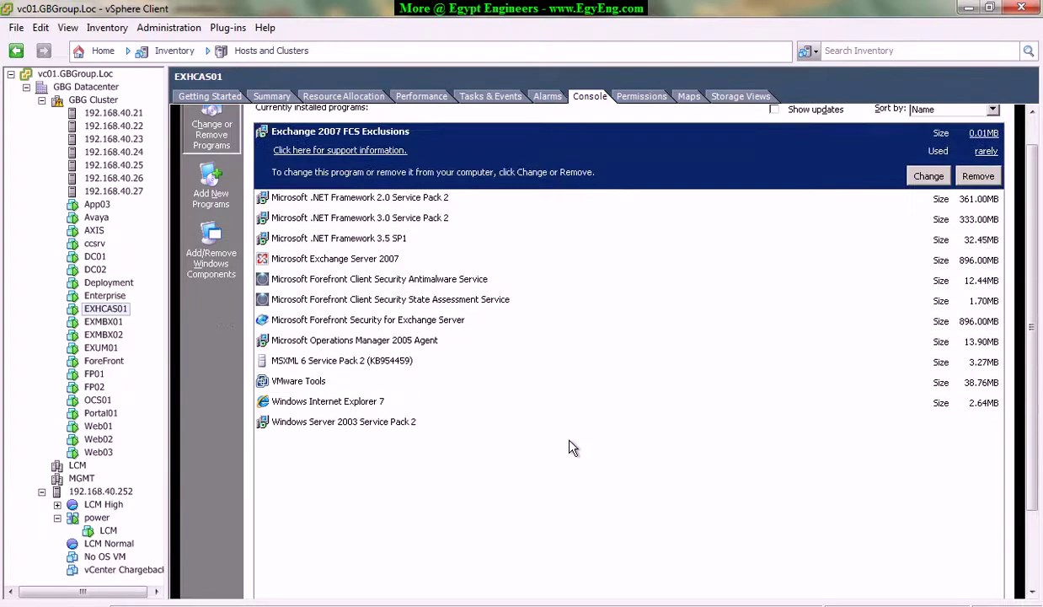
key(alt+Tab)
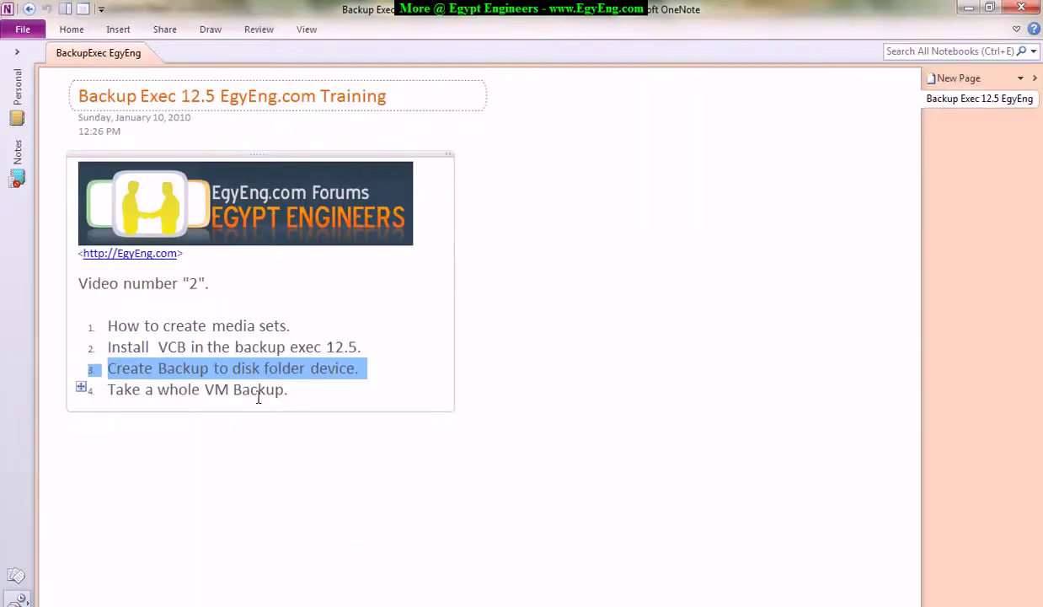
Insert 'Install Backup Exec agent onto server.' as a new line after item 2, then minimize OneNote.
click(392, 351)
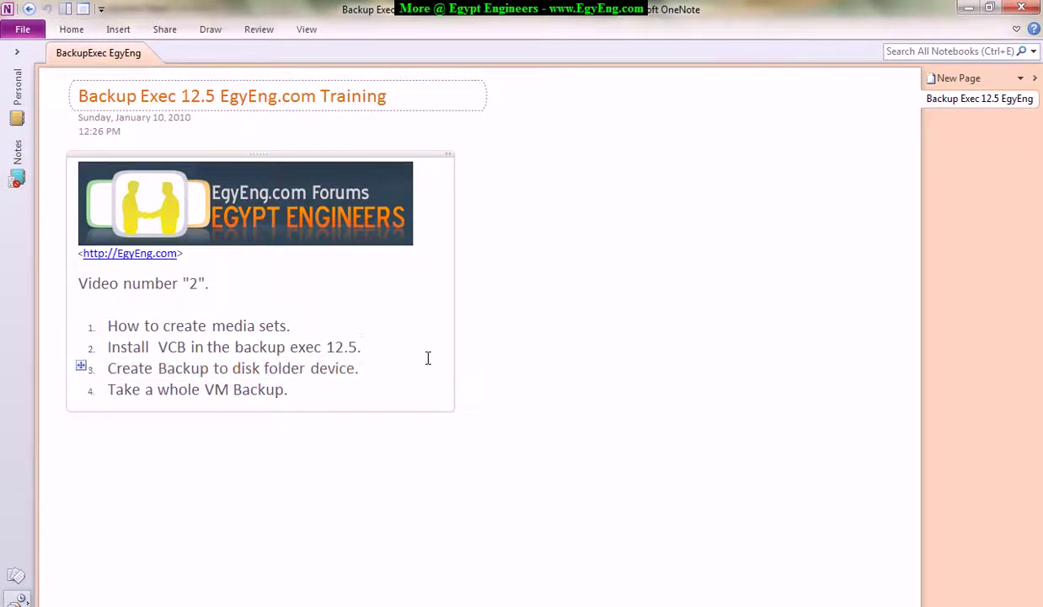
key(Return)
text(Install Backup Exec agent onto )
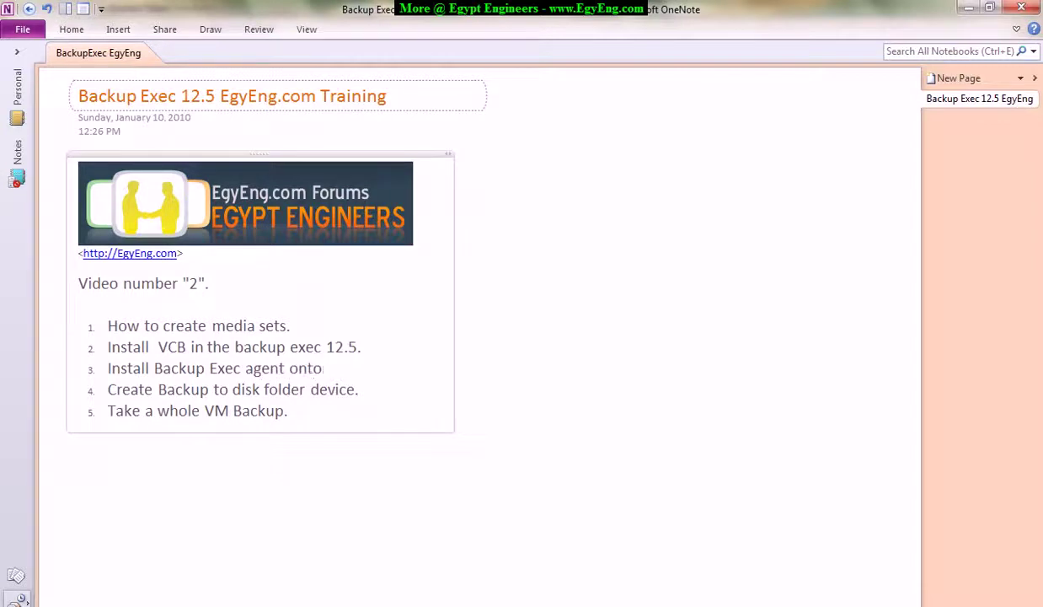
text(server.)
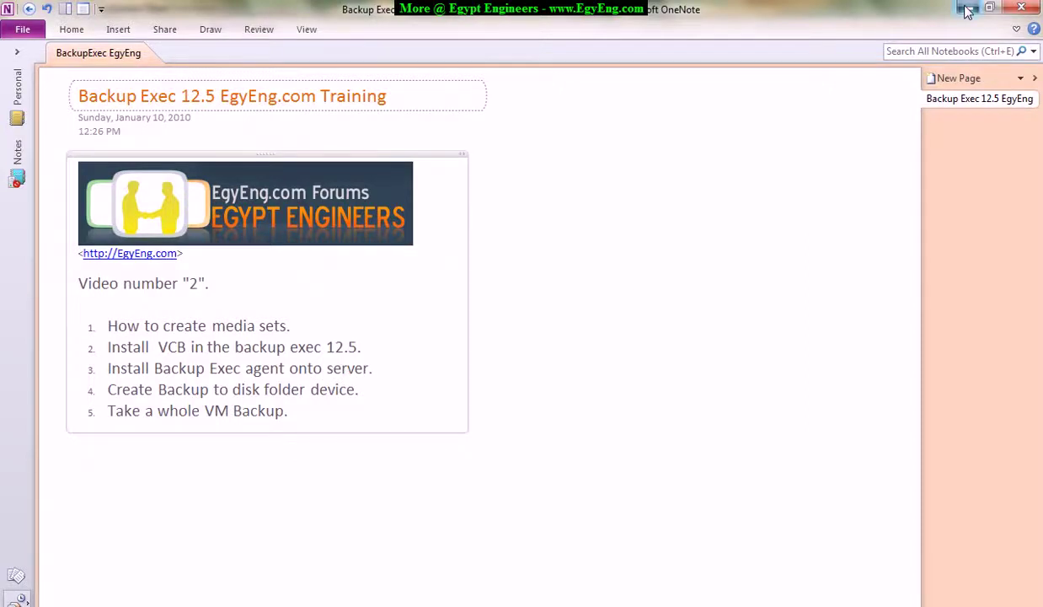
click(967, 9)
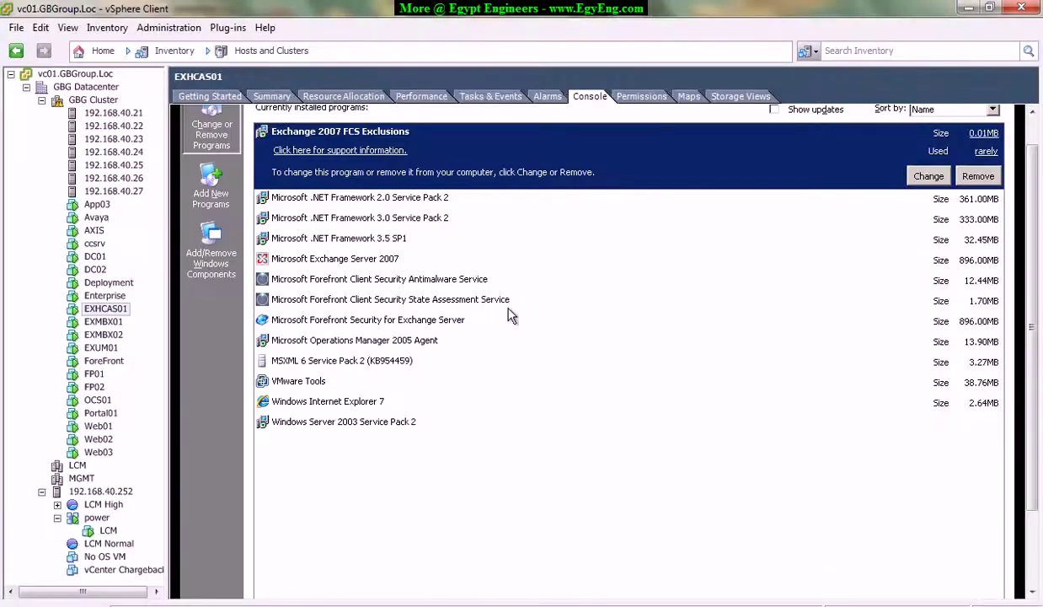
Scroll the EXHCAS01 console down to reveal the guest taskbar.
drag(1032, 346, 1032, 422)
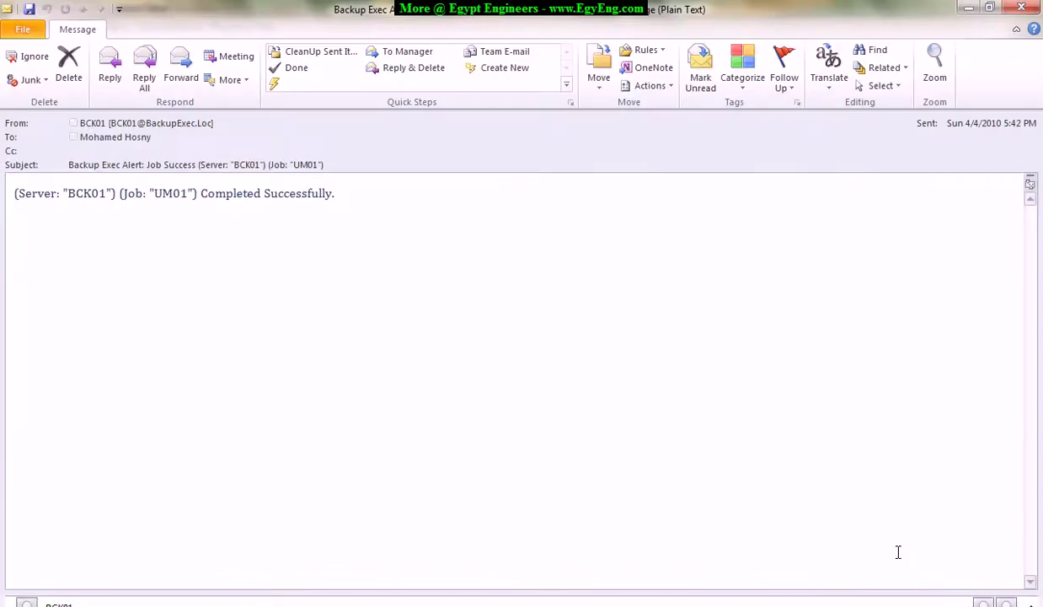
Close the UM01 alert e-mail and return to the 192.168.40.100 remote desktop session.
drag(153, 189, 349, 190)
click(410, 196)
click(1004, 7)
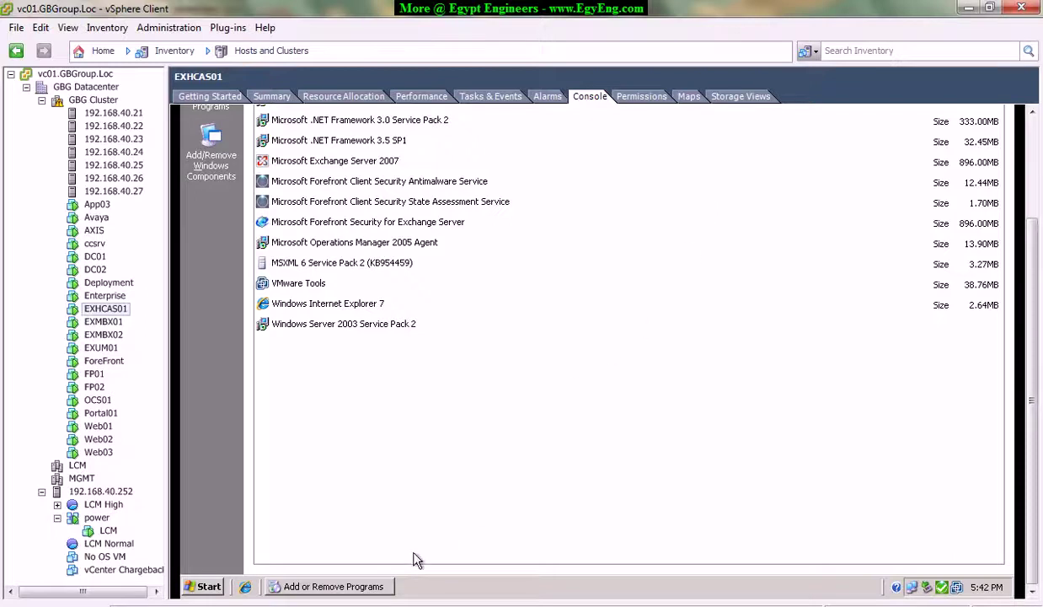
mouse_move(354, 600)
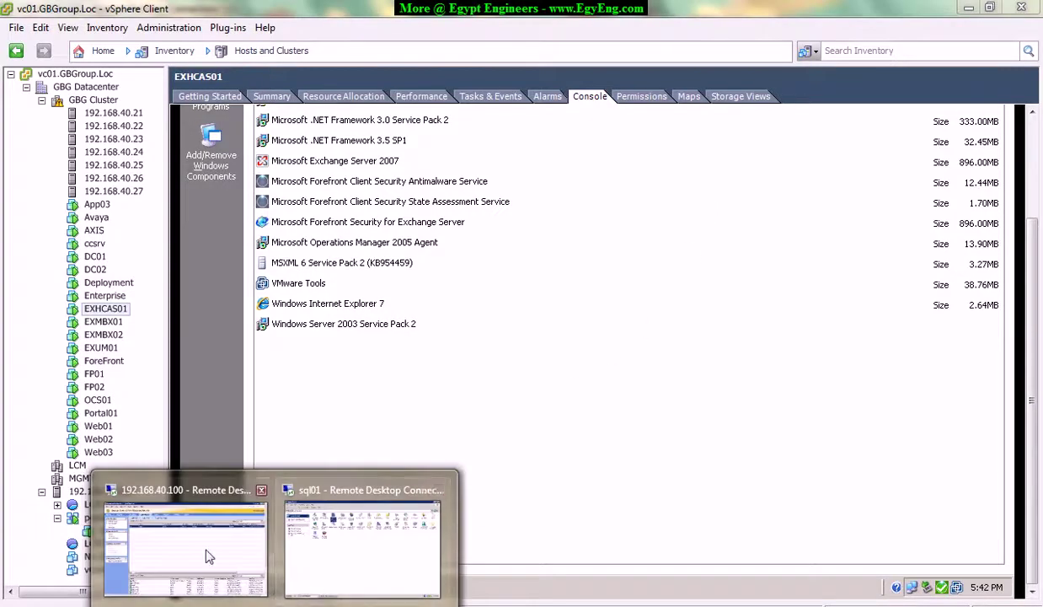
click(349, 535)
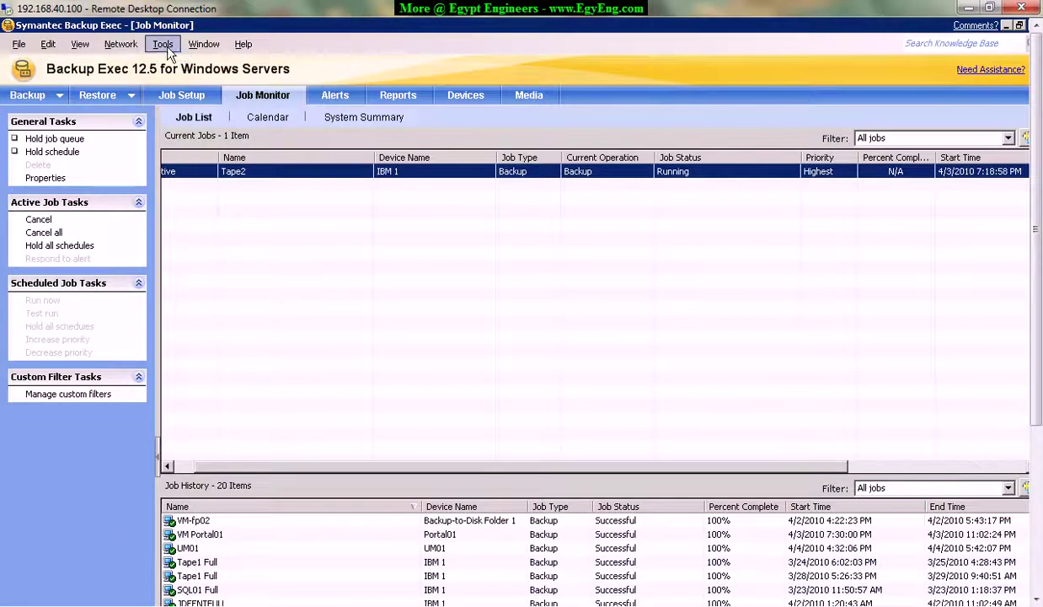
Open Tools > Recipients and browse the three existing person recipients.
click(164, 47)
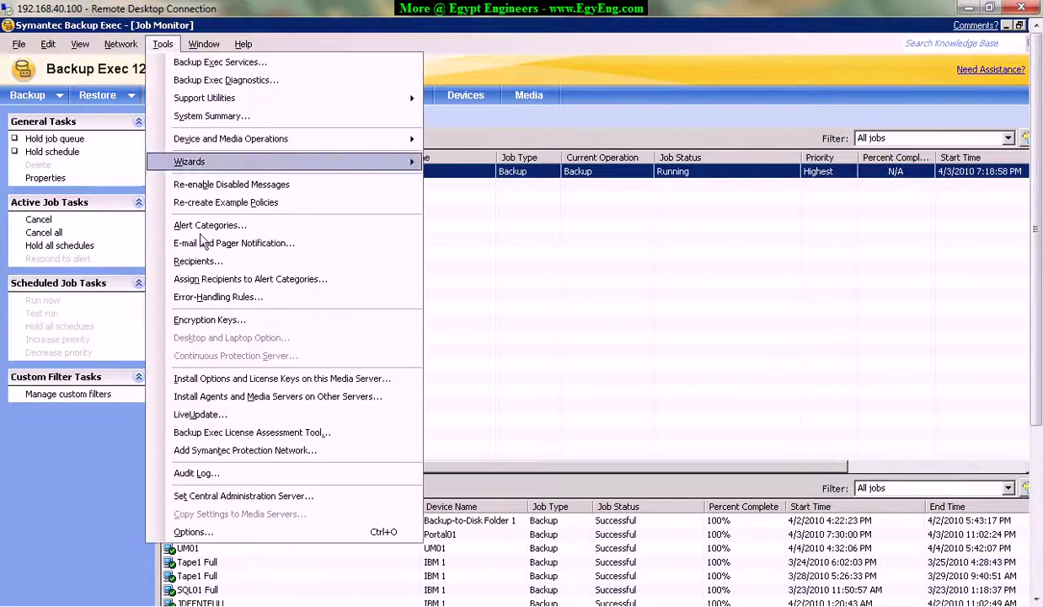
click(199, 263)
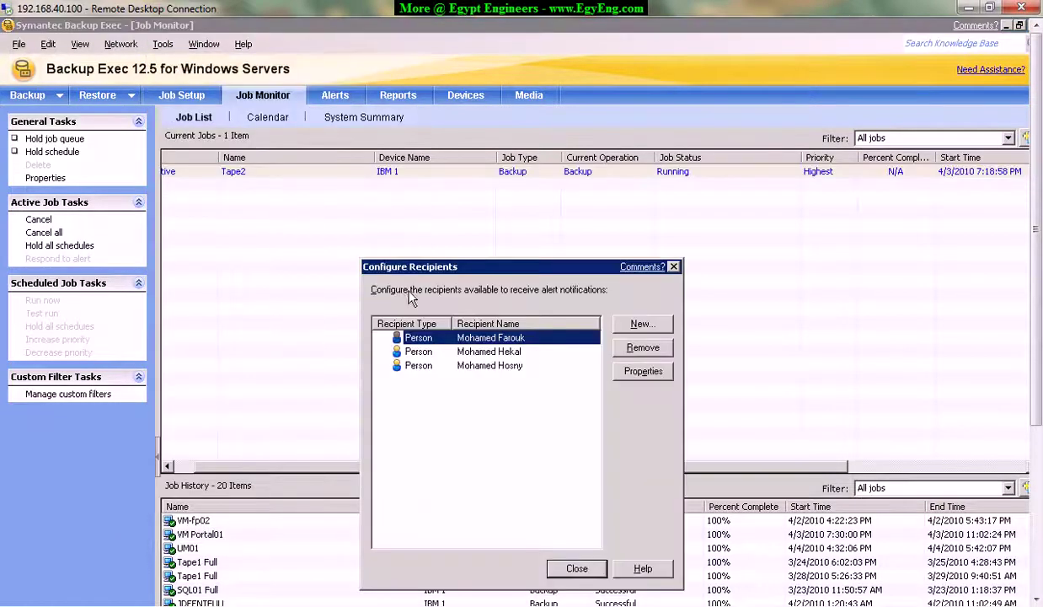
click(428, 278)
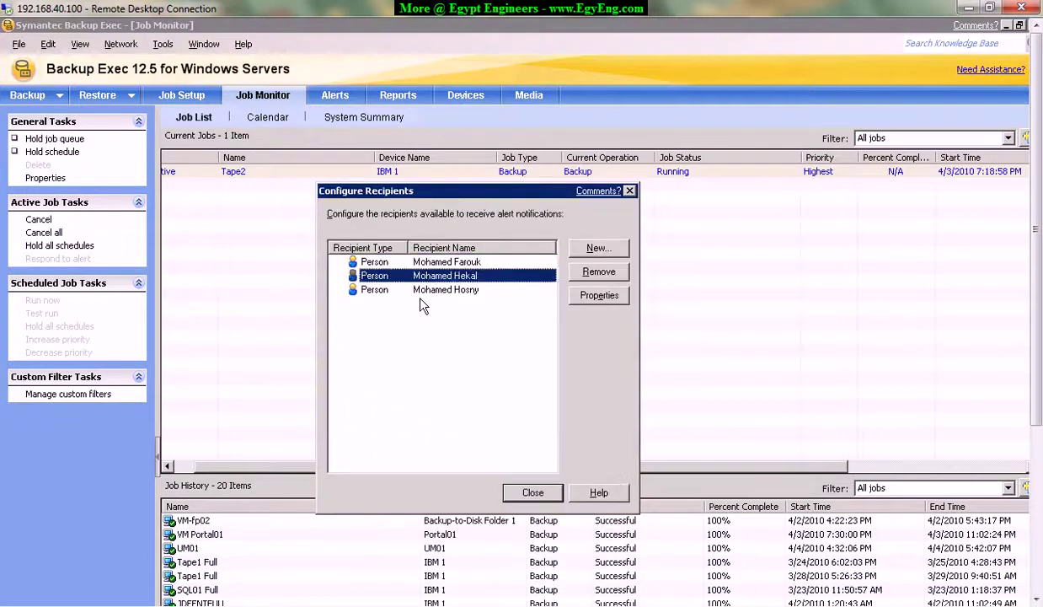
click(436, 278)
key(Down)
key(Up)
key(Up)
key(Down)
key(Down)
key(Up)
key(Up)
key(Down)
key(Down)
key(Up)
key(Up)
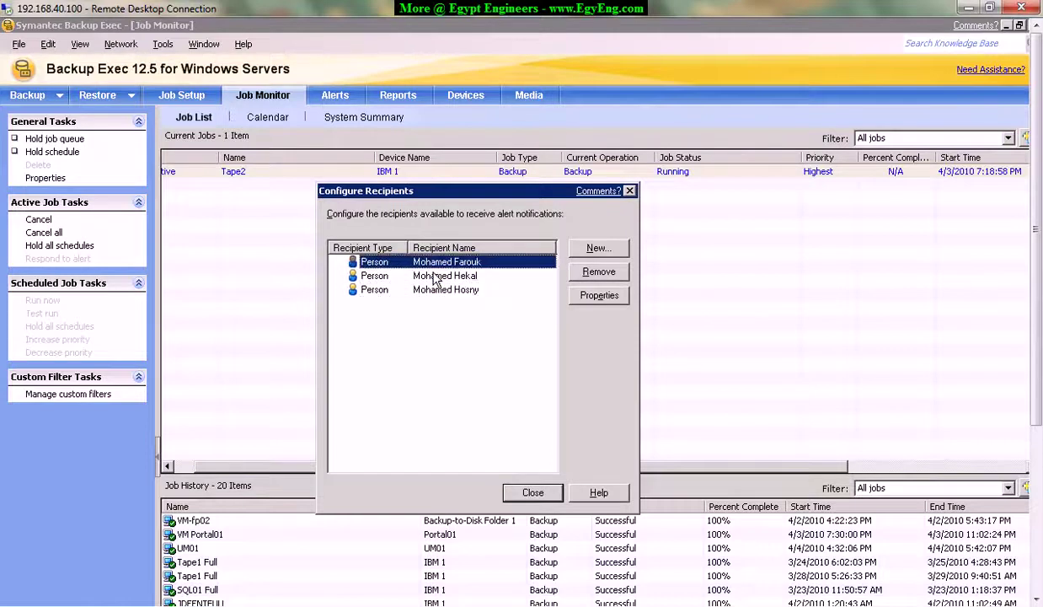
key(Down)
key(Down)
key(Up)
key(Up)
Create a new recipient with recipient type Person.
click(612, 251)
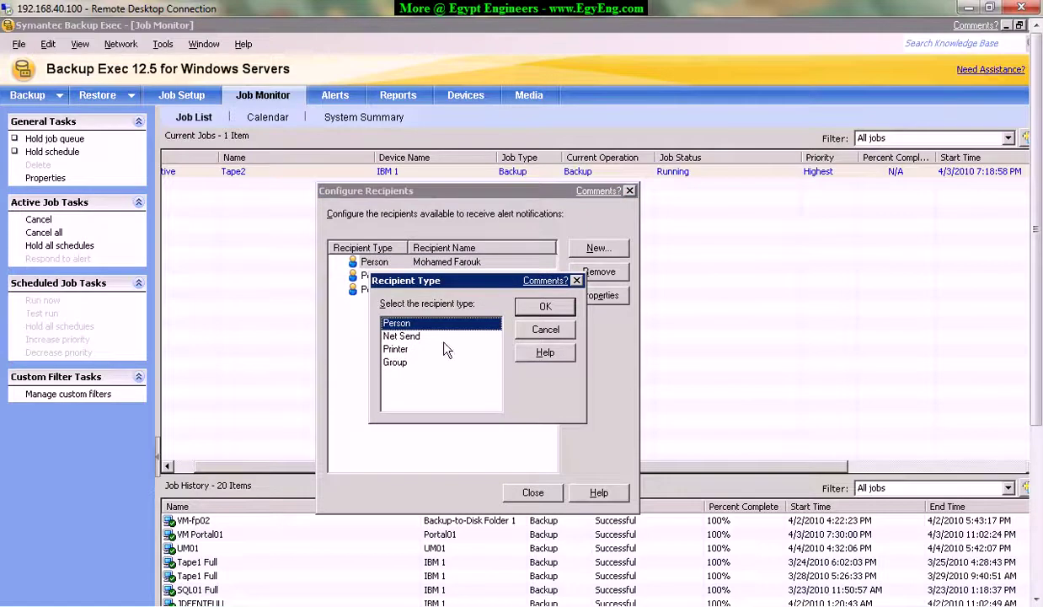
click(415, 338)
click(415, 350)
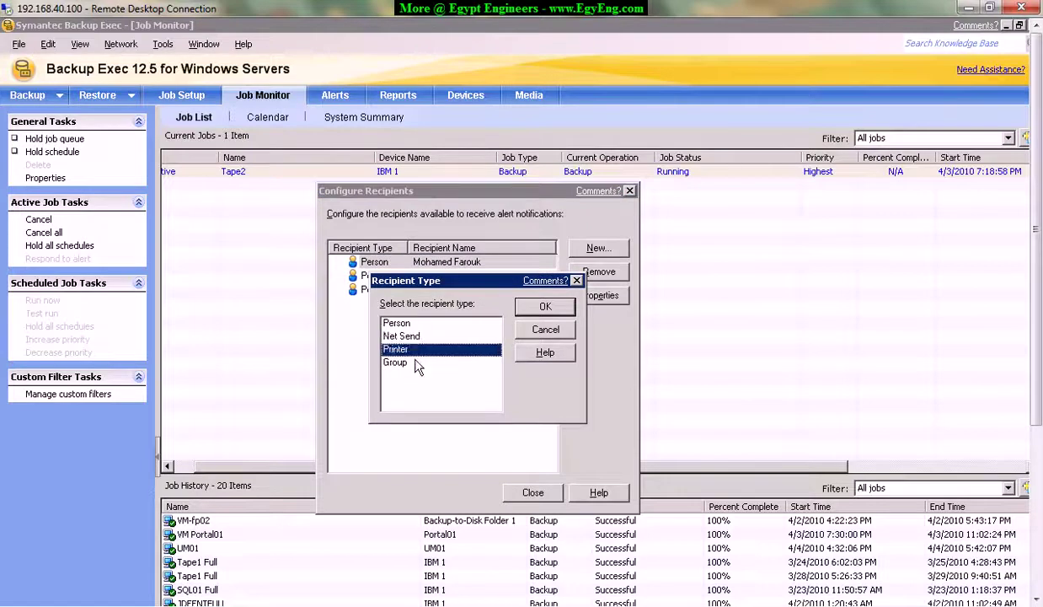
click(416, 363)
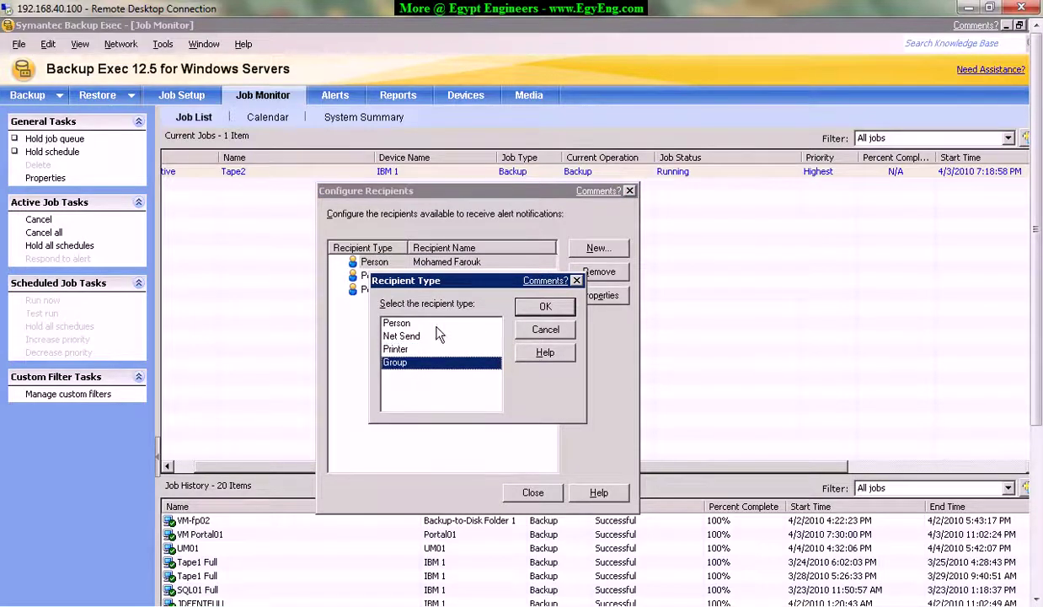
click(470, 324)
click(546, 307)
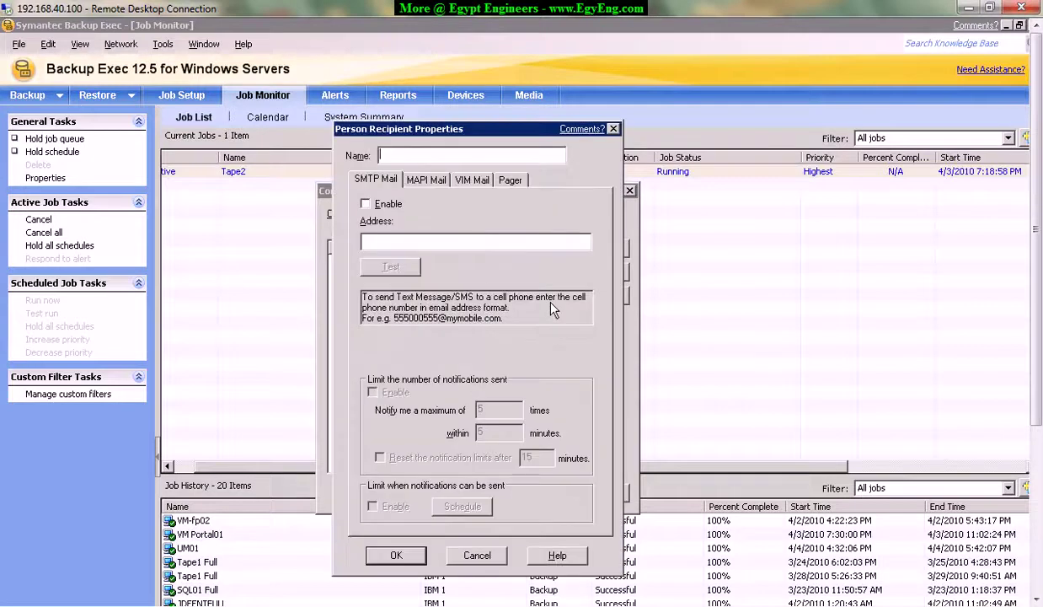
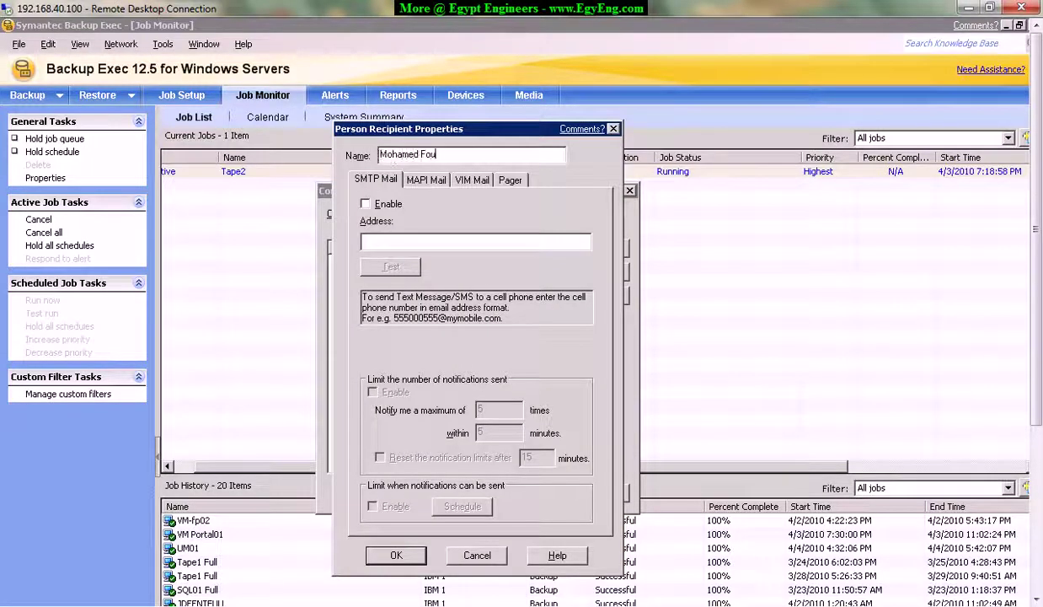
Enter the new recipient's name, enable SMTP mail to their e-mail address, and send a test.
click(368, 204)
click(398, 244)
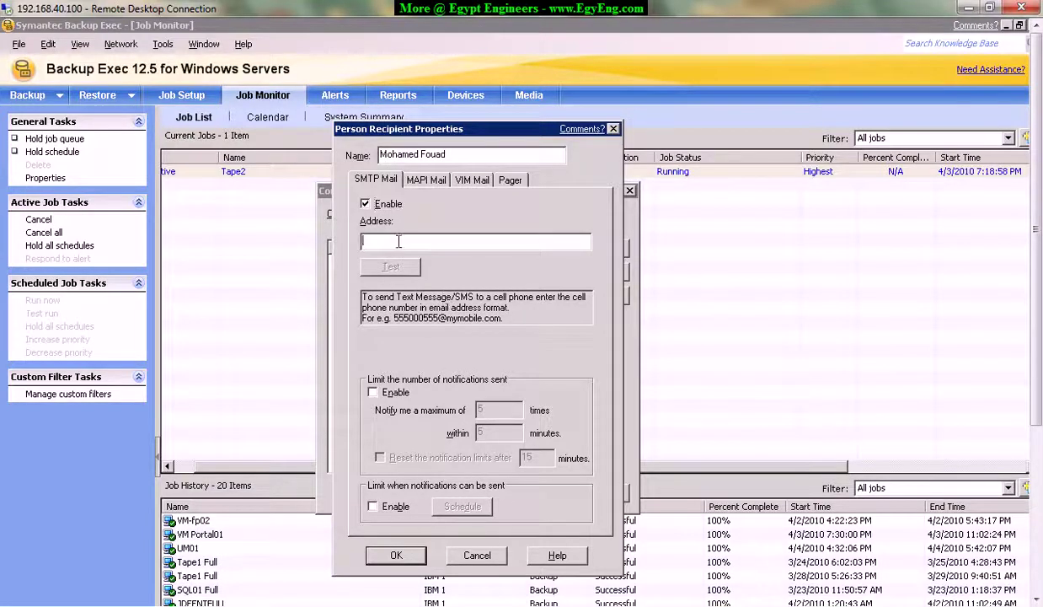
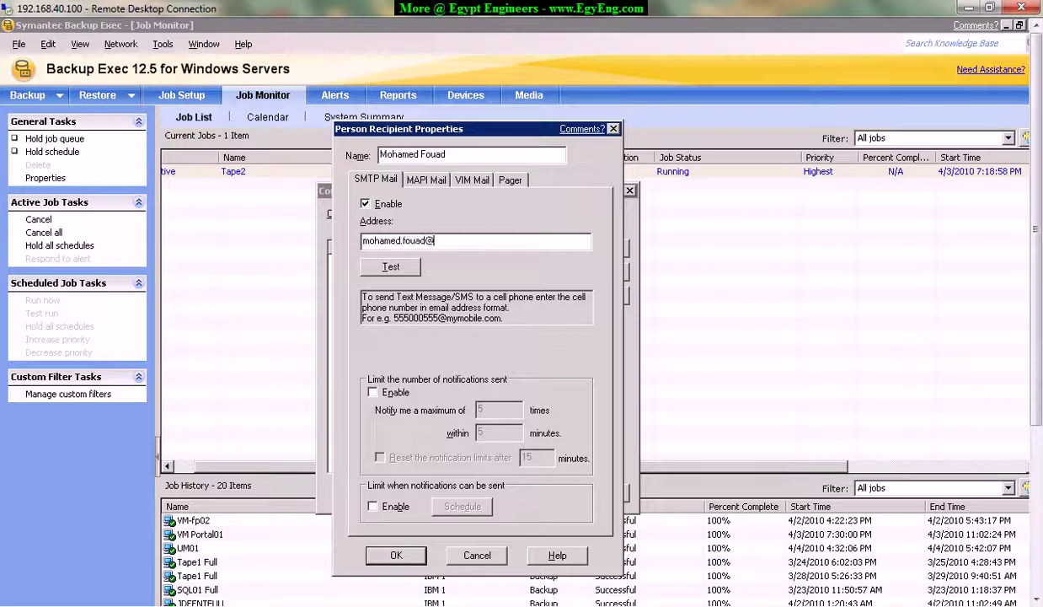
click(388, 268)
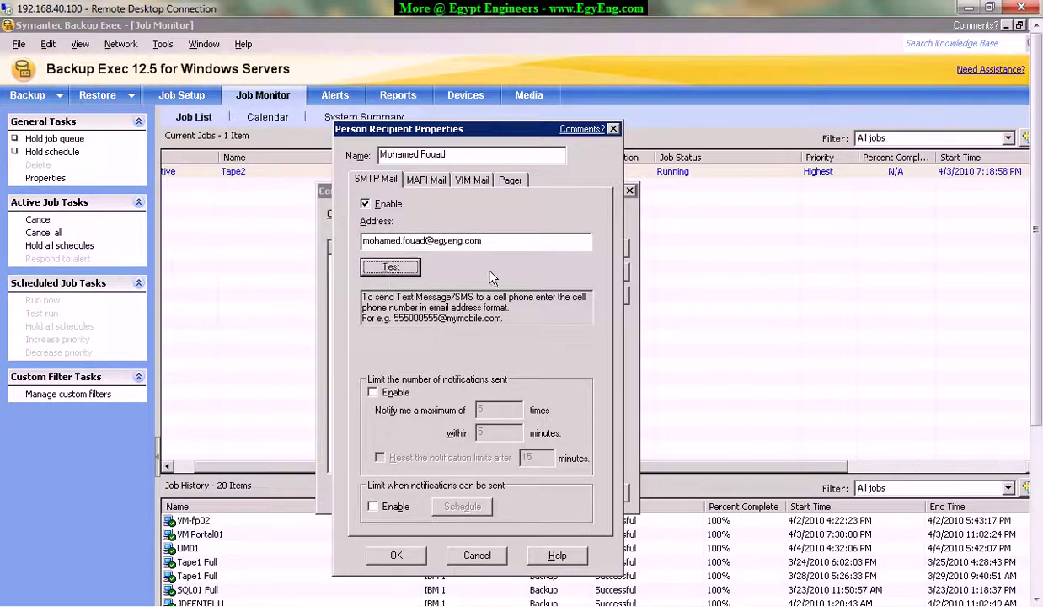
click(390, 268)
Save the new person recipient and close the recipients list.
click(398, 556)
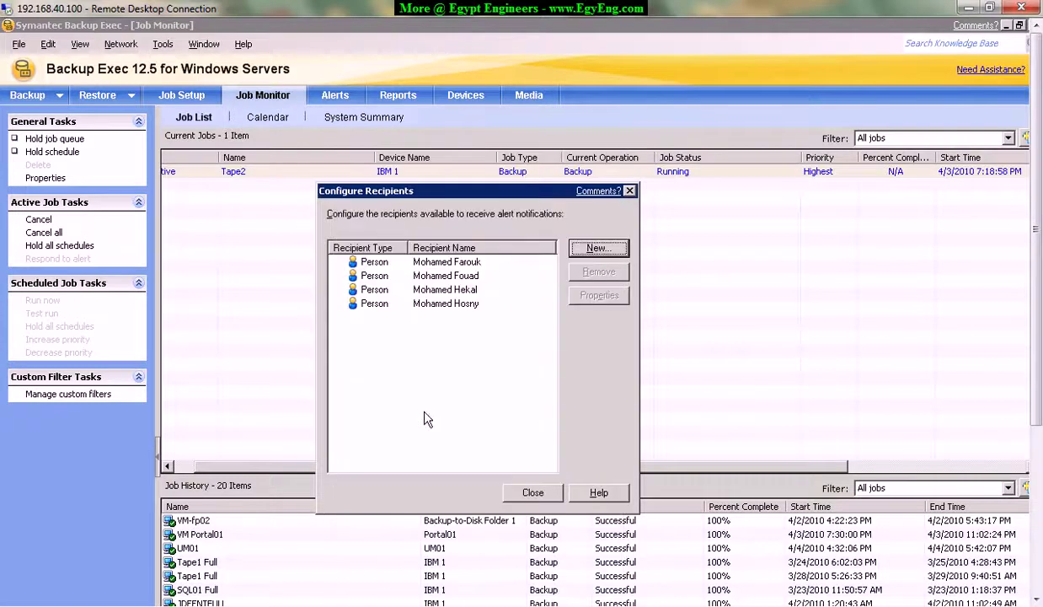
click(453, 275)
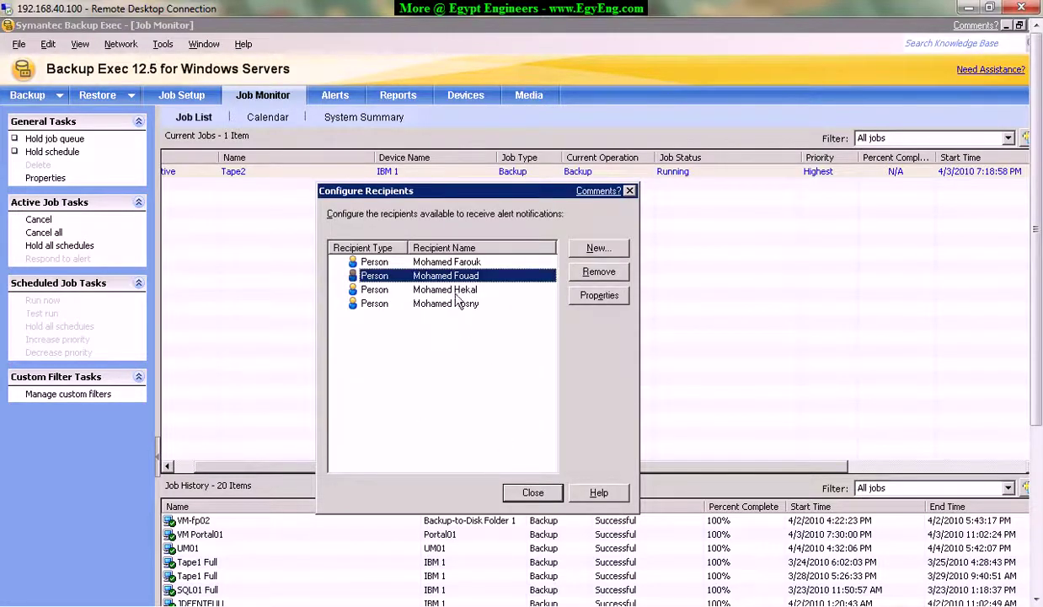
click(532, 492)
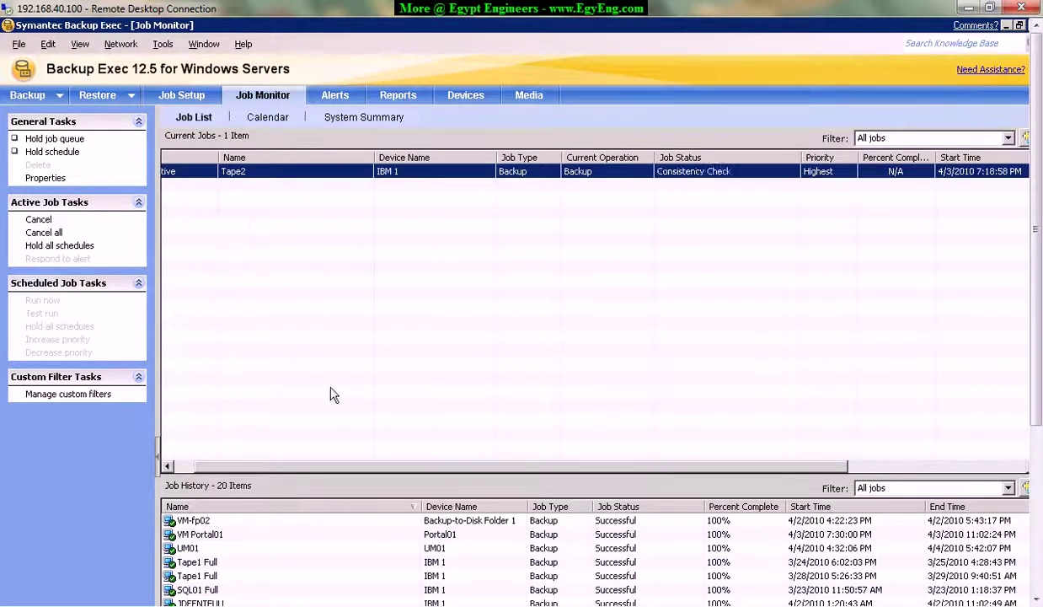
Open the Tools menu to reach the agent installation option.
drag(224, 467, 205, 468)
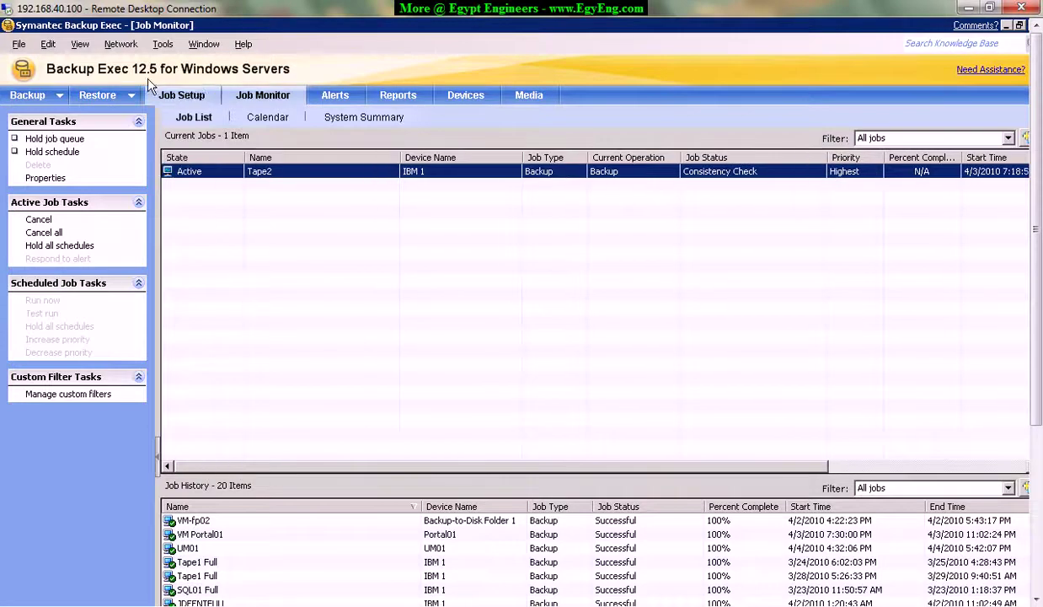
click(163, 43)
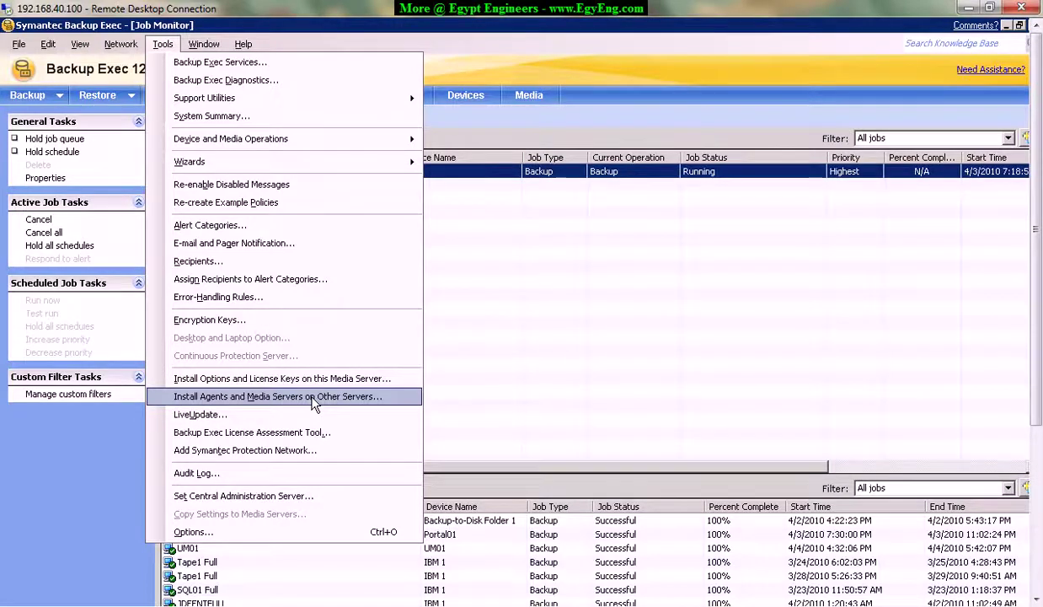
Launch the remote install wizard and choose Add Remote Computer under Windows Remote Agents.
click(234, 393)
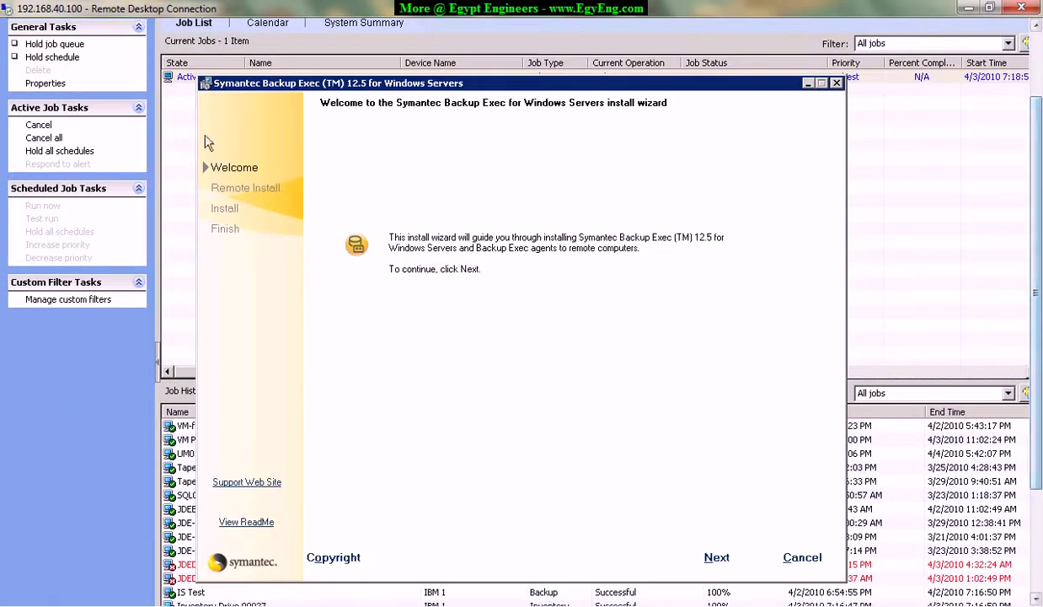
click(715, 560)
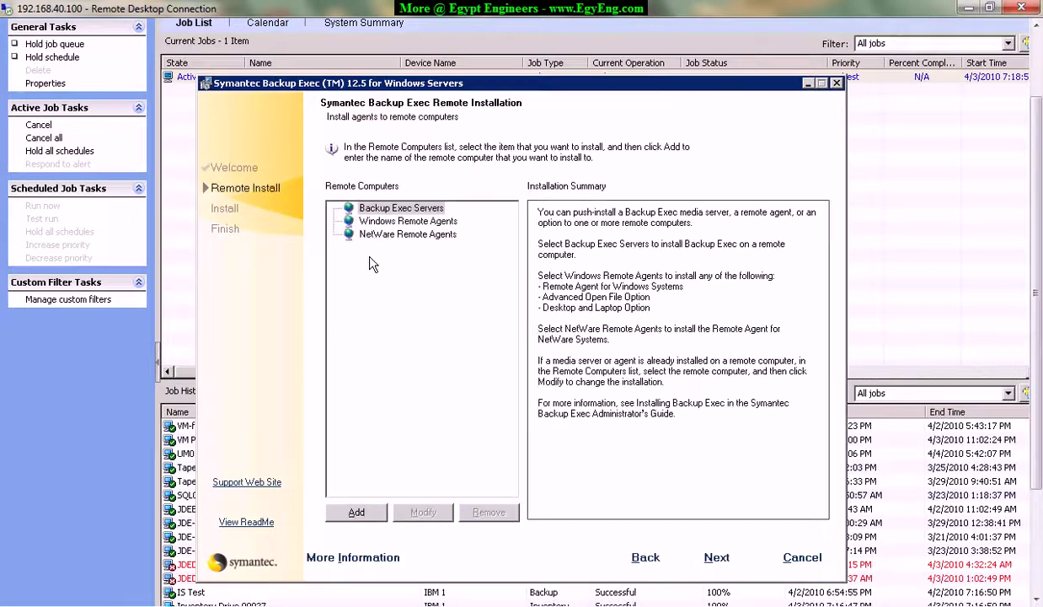
click(388, 212)
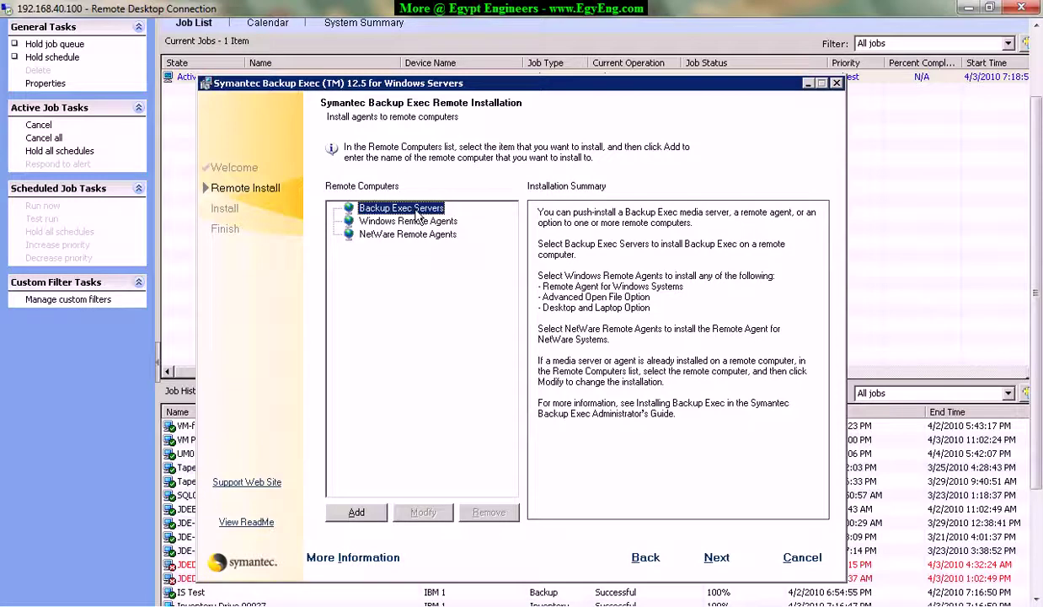
click(381, 221)
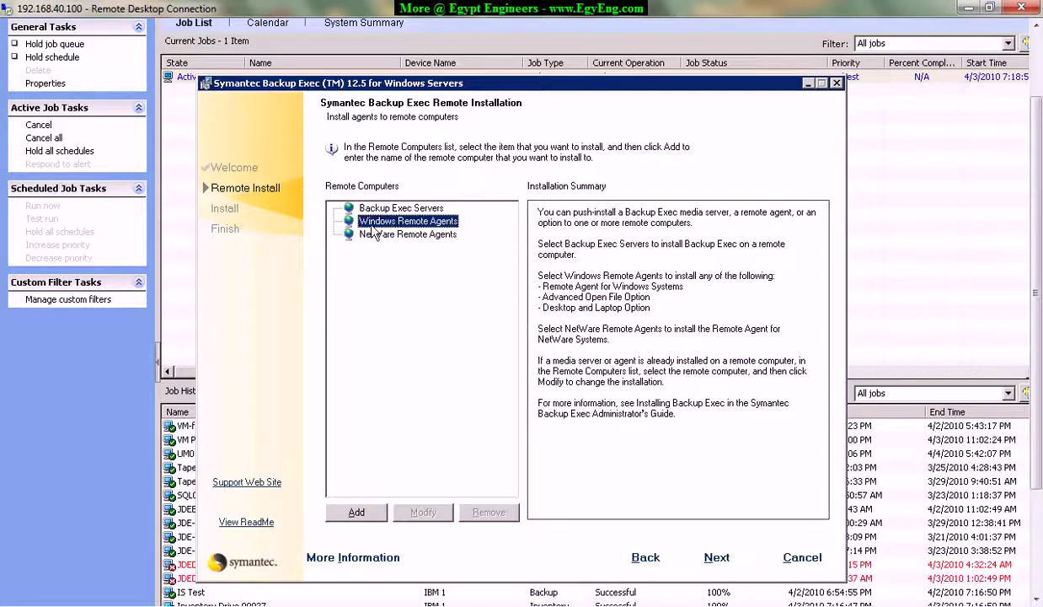
click(376, 234)
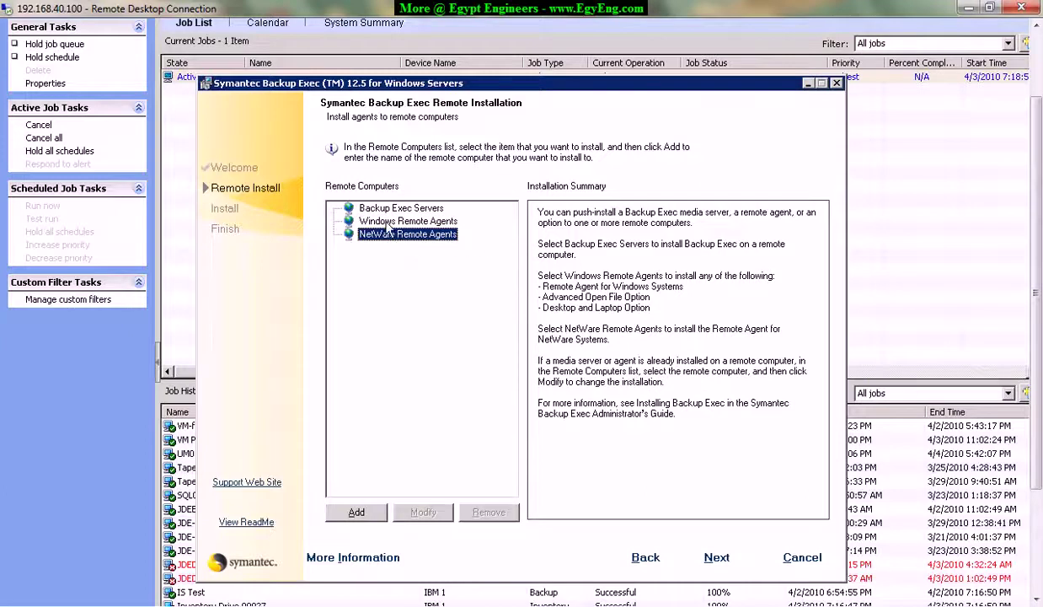
click(383, 223)
right_click(392, 221)
click(463, 228)
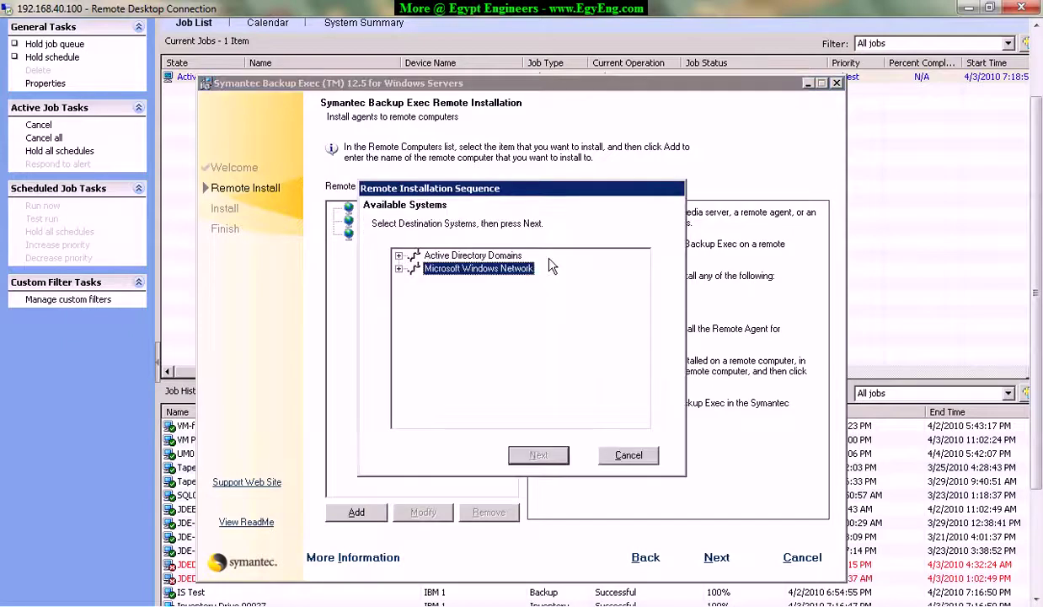
Select EXHCAS01 from the GBGROUP domain on the Microsoft Windows Network as the install target.
click(398, 269)
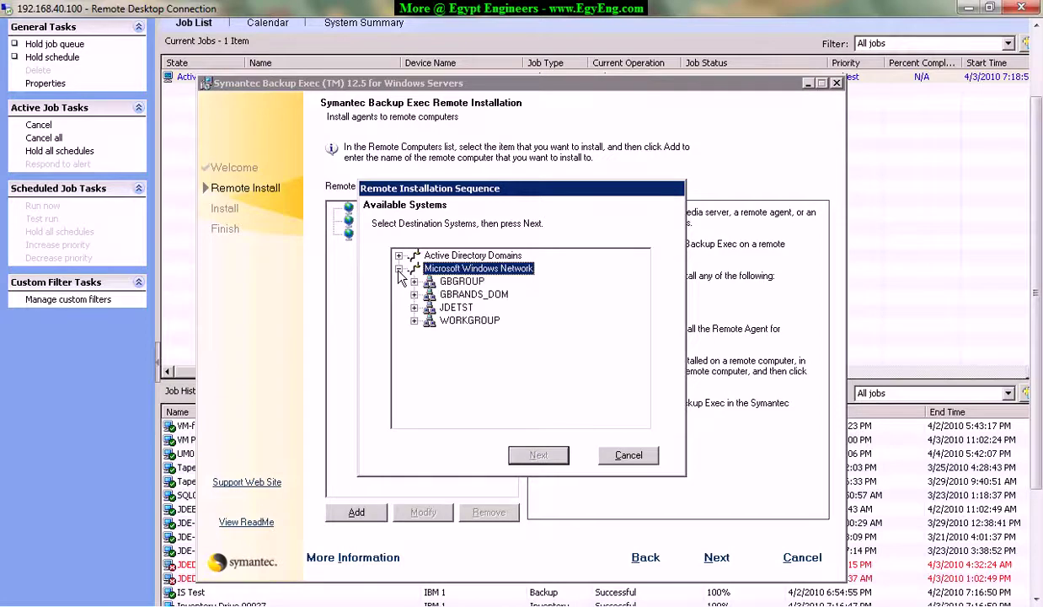
double_click(459, 282)
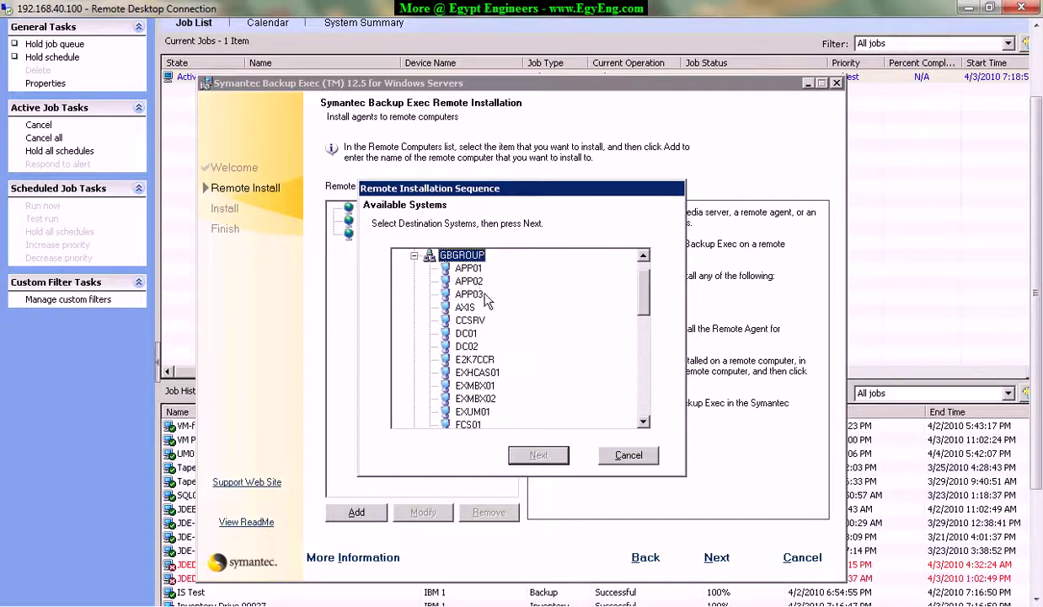
click(466, 346)
click(476, 372)
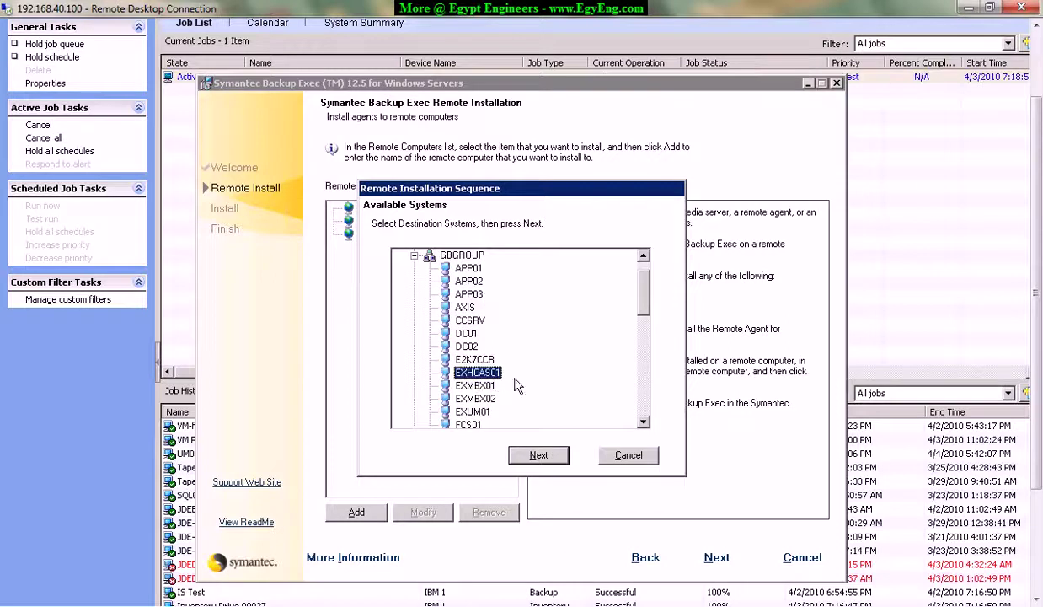
click(535, 453)
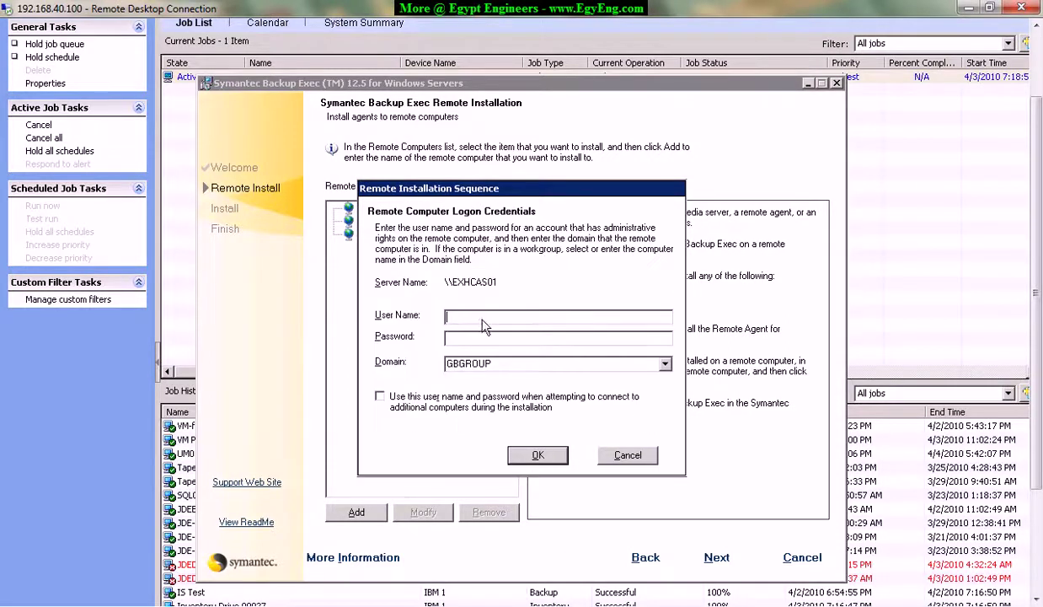
Enter the administrator user name and password for EXHCAS01 and confirm the logon.
text(backup.syste,)
key(Tab)
click(554, 318)
key(BackSpace)
text(m)
key(Tab)
text(*************)
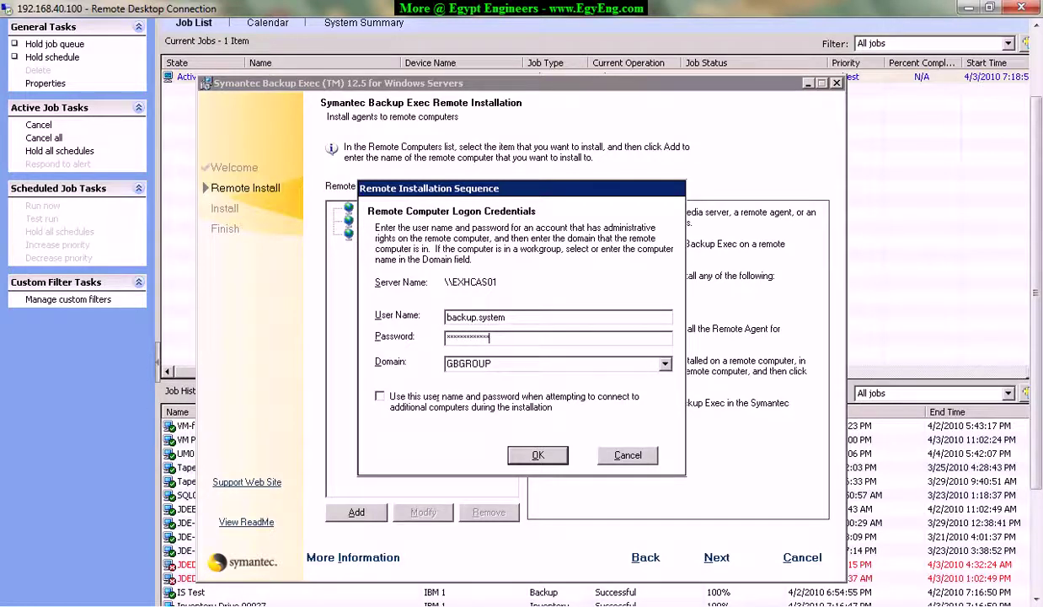
key(shift+Tab)
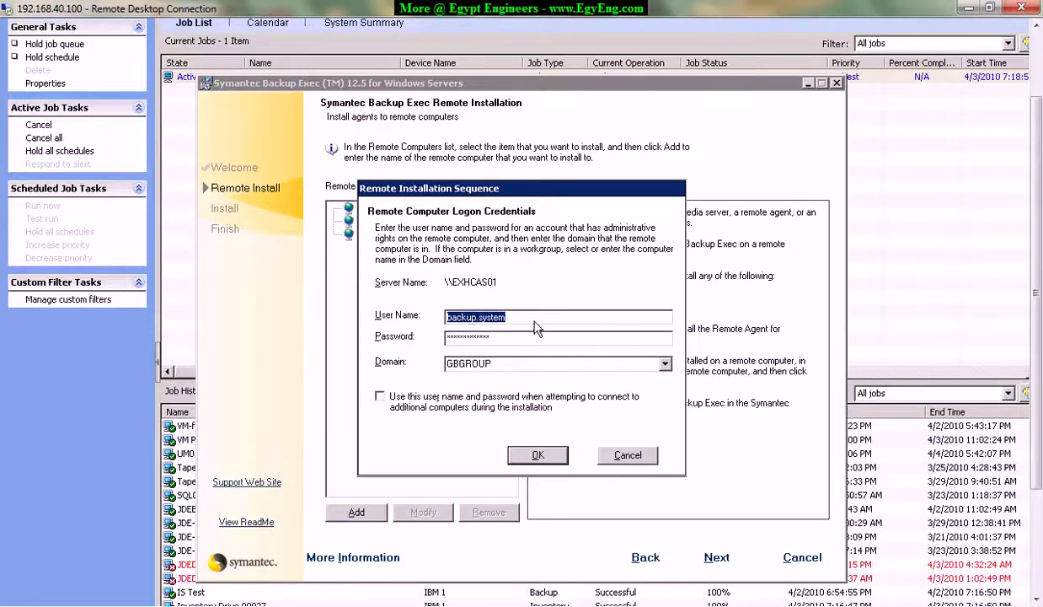
click(518, 316)
double_click(552, 317)
drag(506, 317, 377, 311)
click(529, 316)
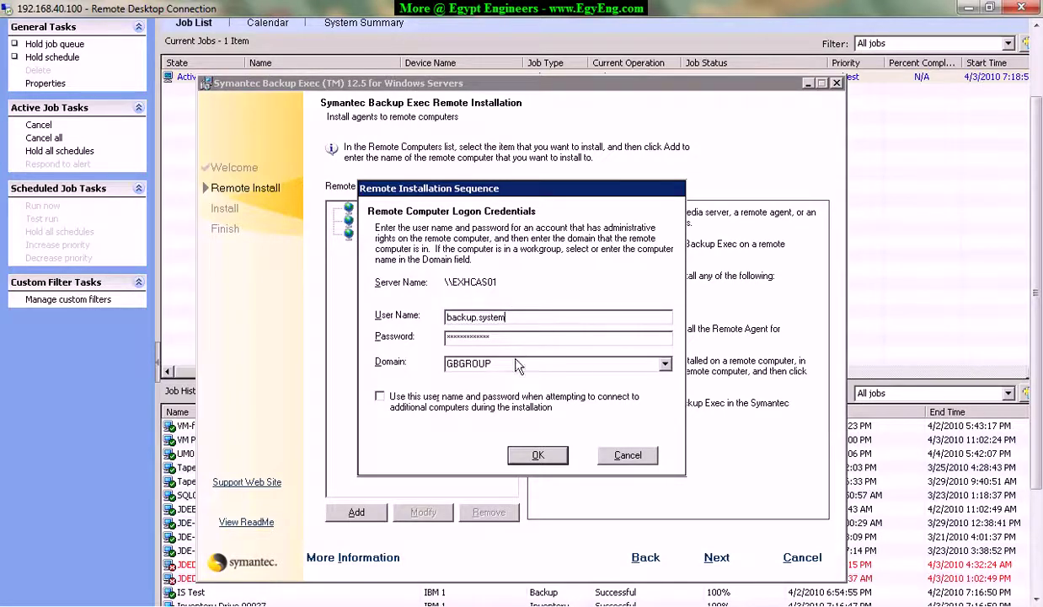
click(540, 455)
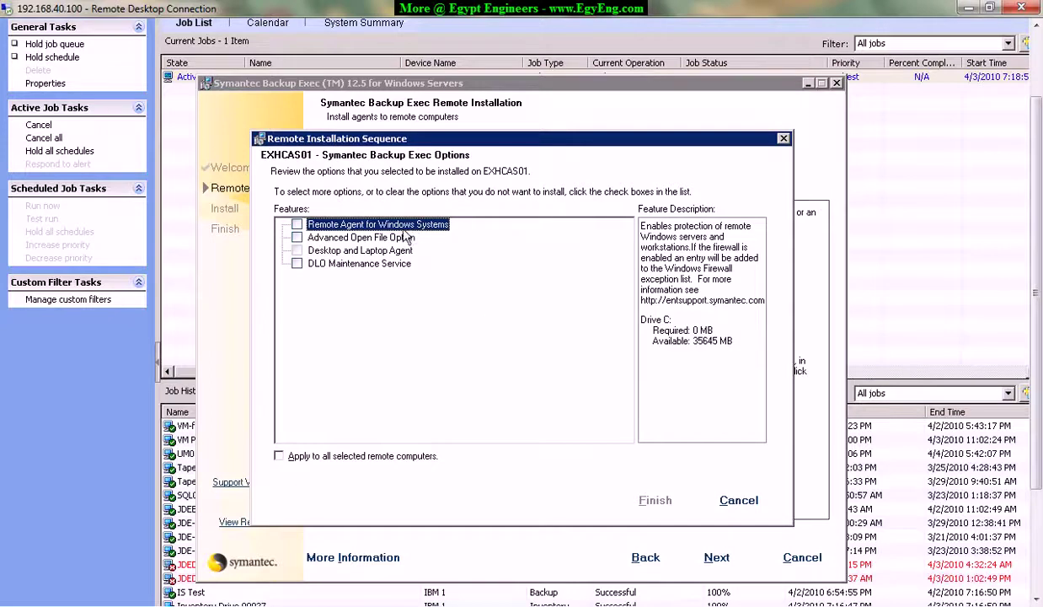
Select only Remote Agent for Windows Systems, without Advanced Open File Option, publishing to BCK01.
click(298, 225)
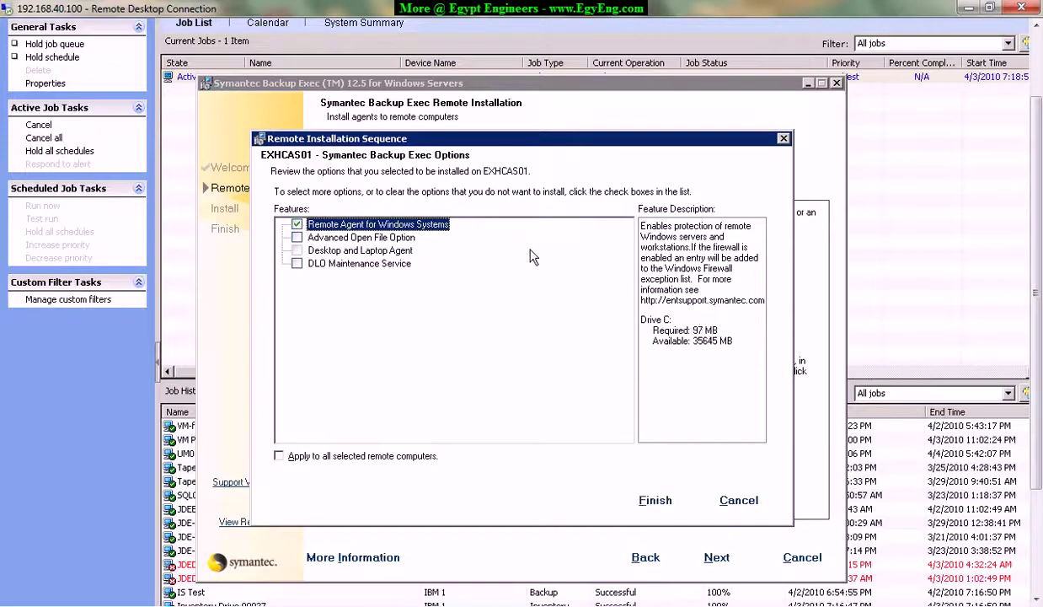
click(365, 240)
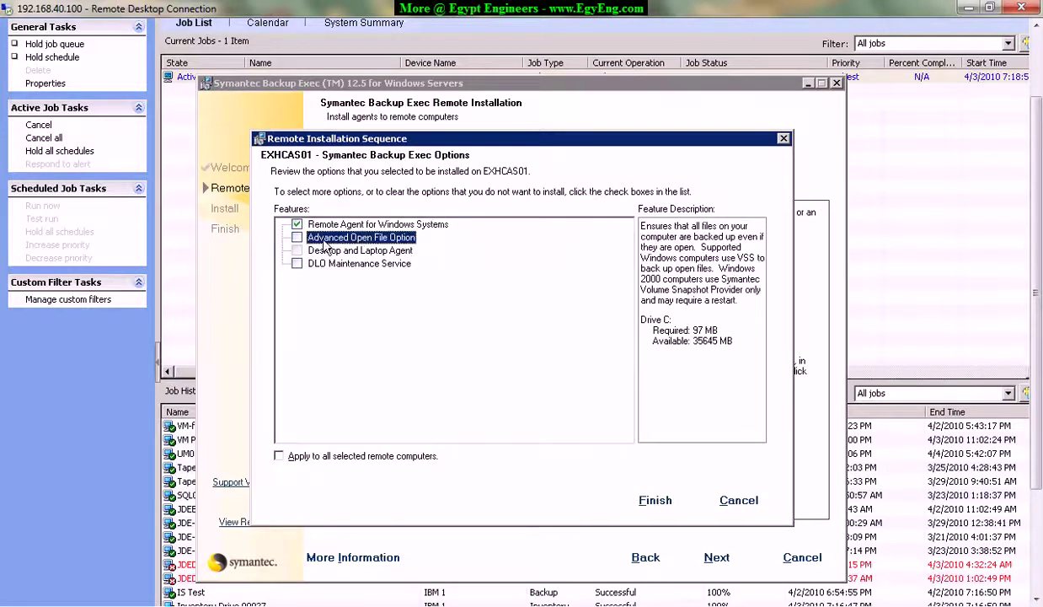
click(298, 238)
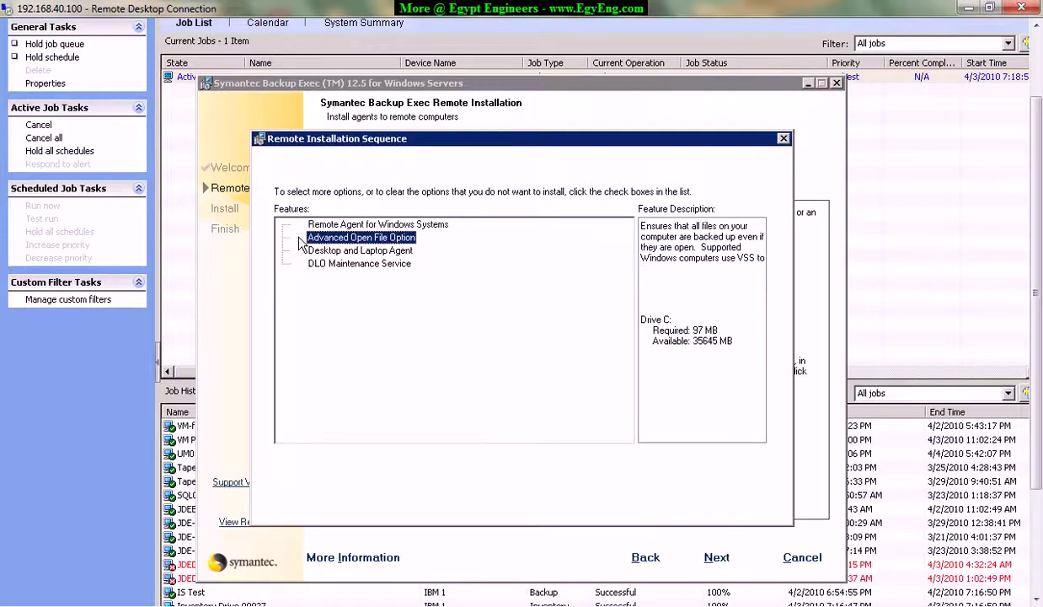
click(319, 224)
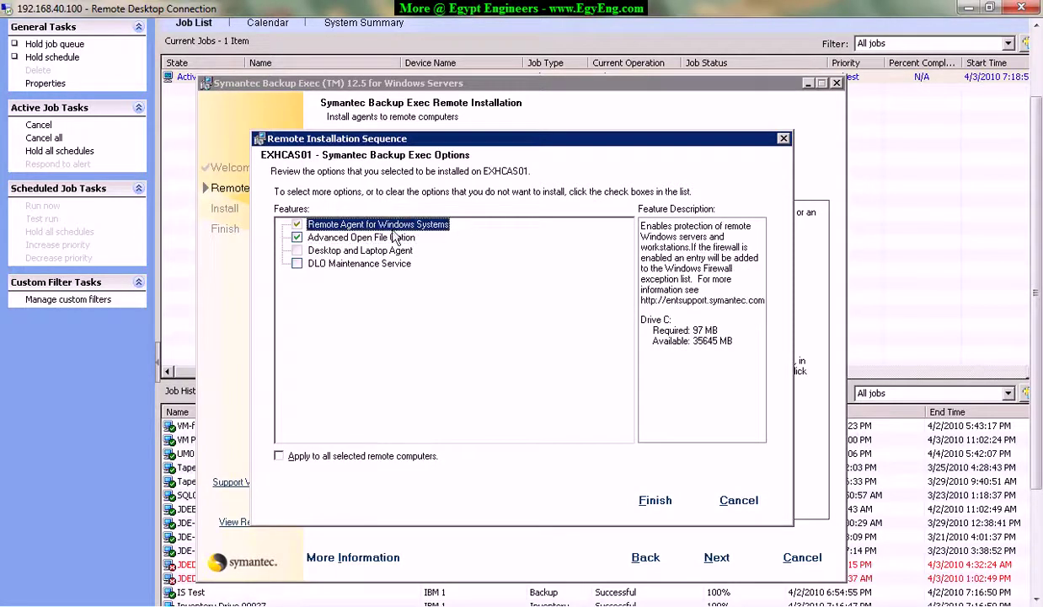
click(371, 239)
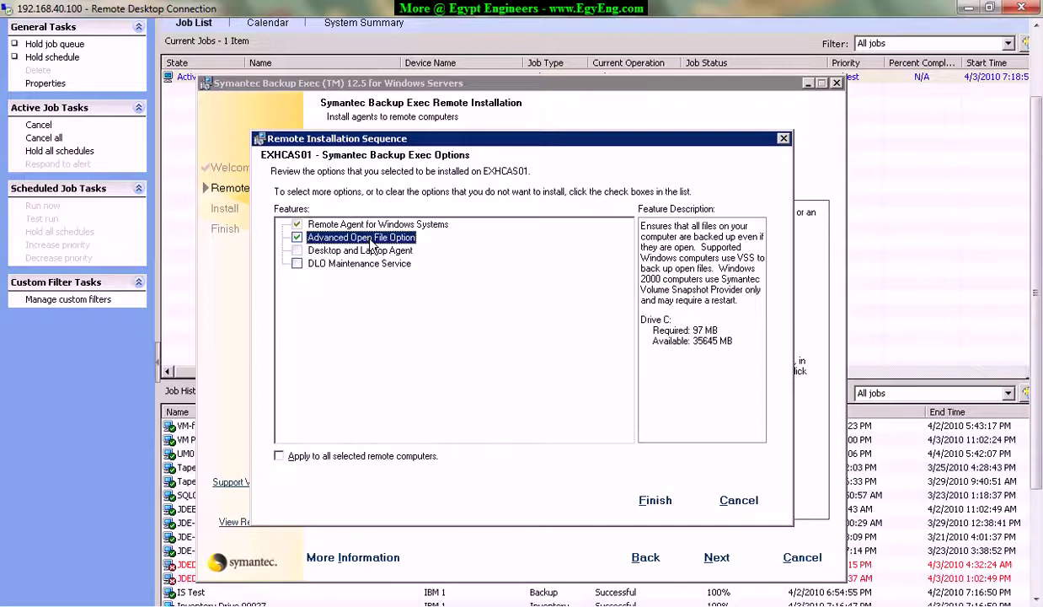
click(295, 238)
key(Up)
key(Down)
click(297, 239)
click(298, 240)
click(662, 503)
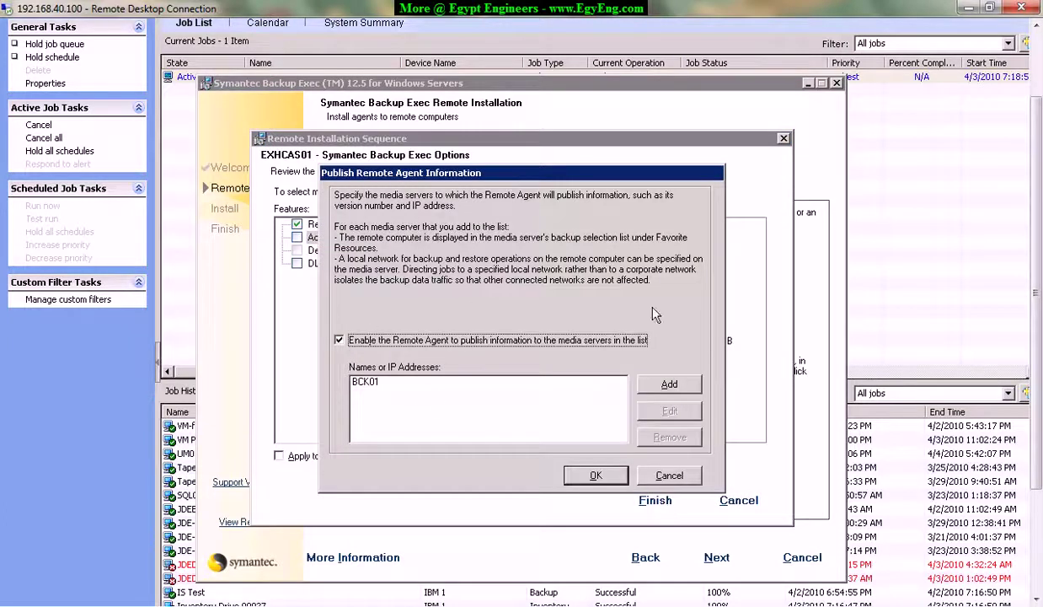
click(595, 476)
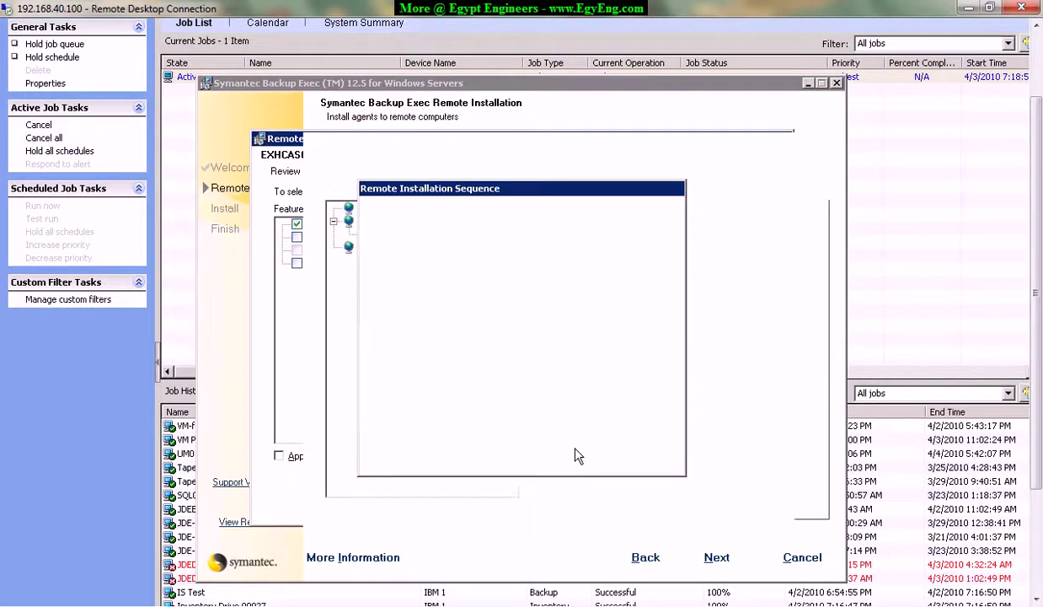
Review the installation summary for EXHCAS01's Remote Agent and start the install.
click(716, 556)
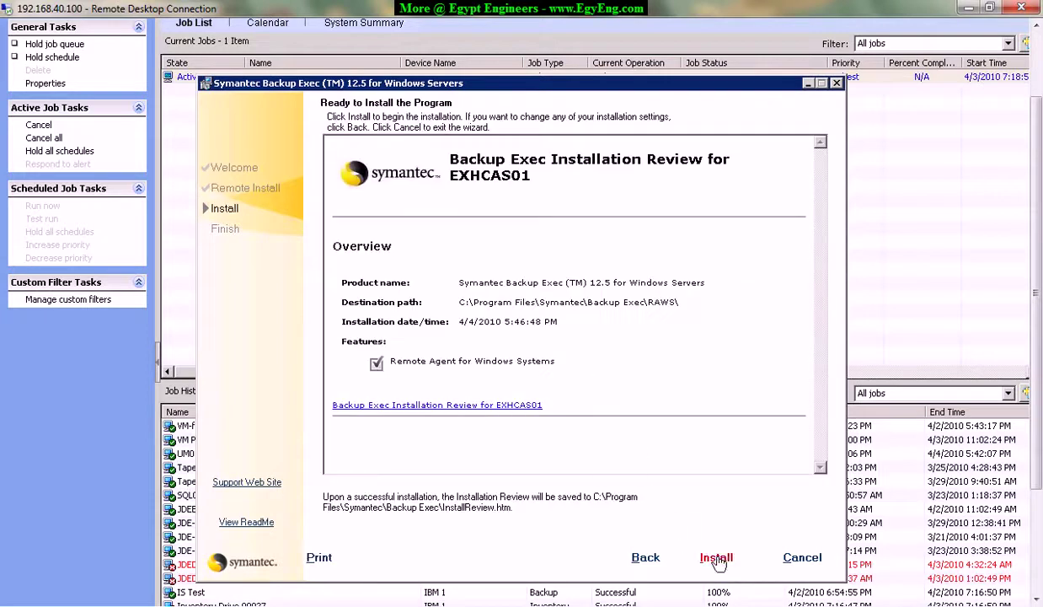
drag(354, 235, 624, 389)
click(625, 389)
drag(570, 360, 355, 354)
drag(585, 363, 263, 352)
click(608, 373)
drag(608, 373, 387, 375)
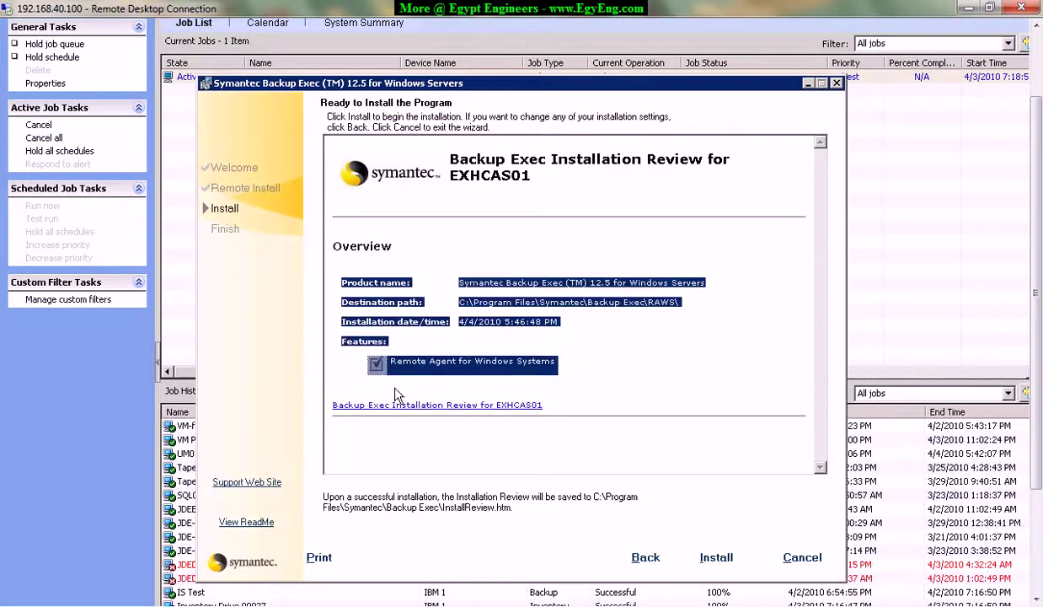
click(349, 378)
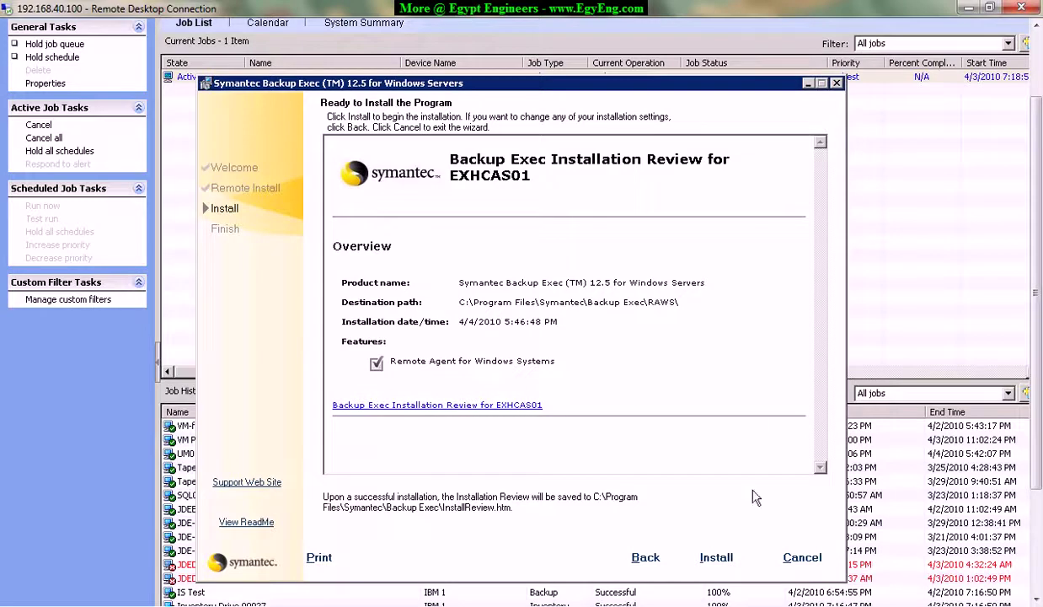
click(715, 558)
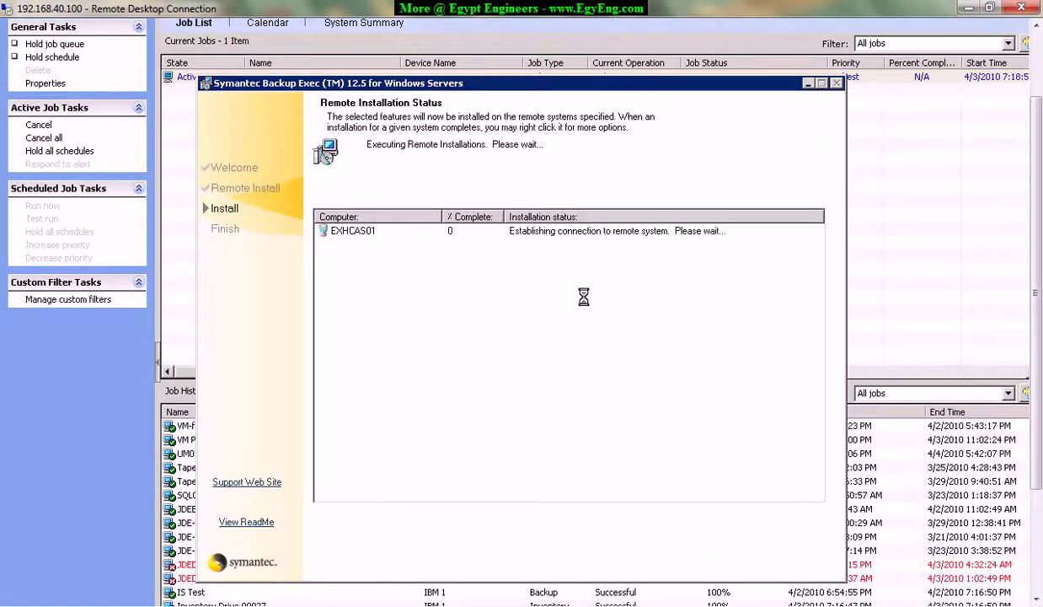
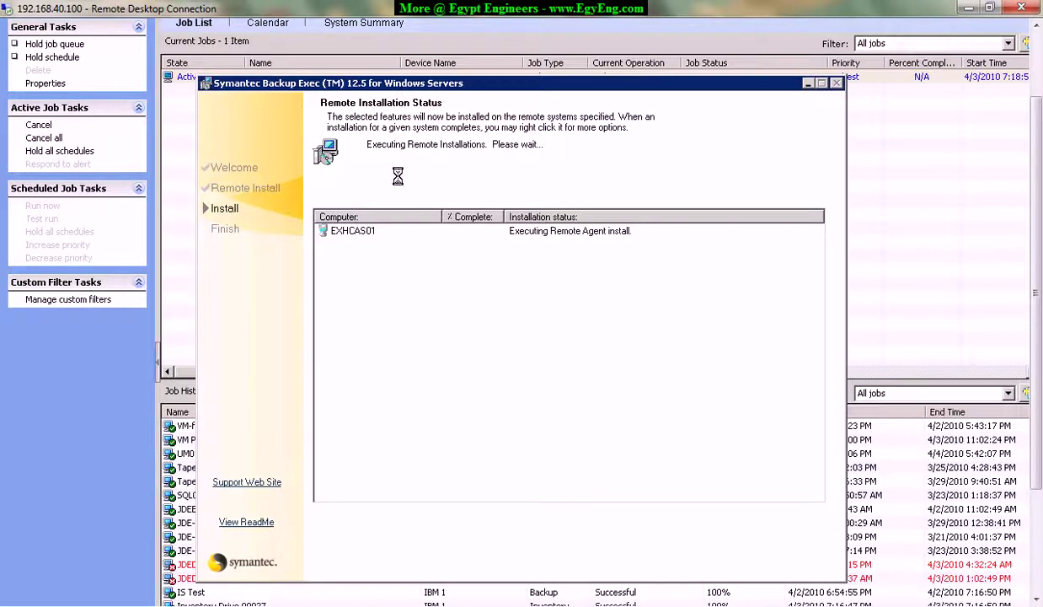
Move the Remote Installation Status window up-left and bring up the Egypt Engineers forum browser window.
drag(506, 83, 494, 60)
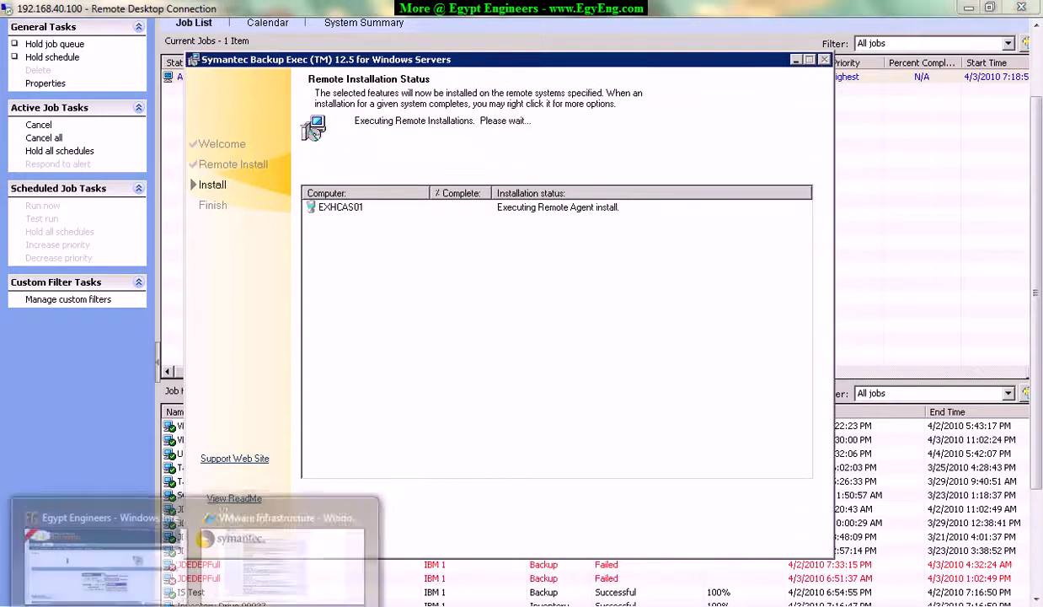
click(123, 531)
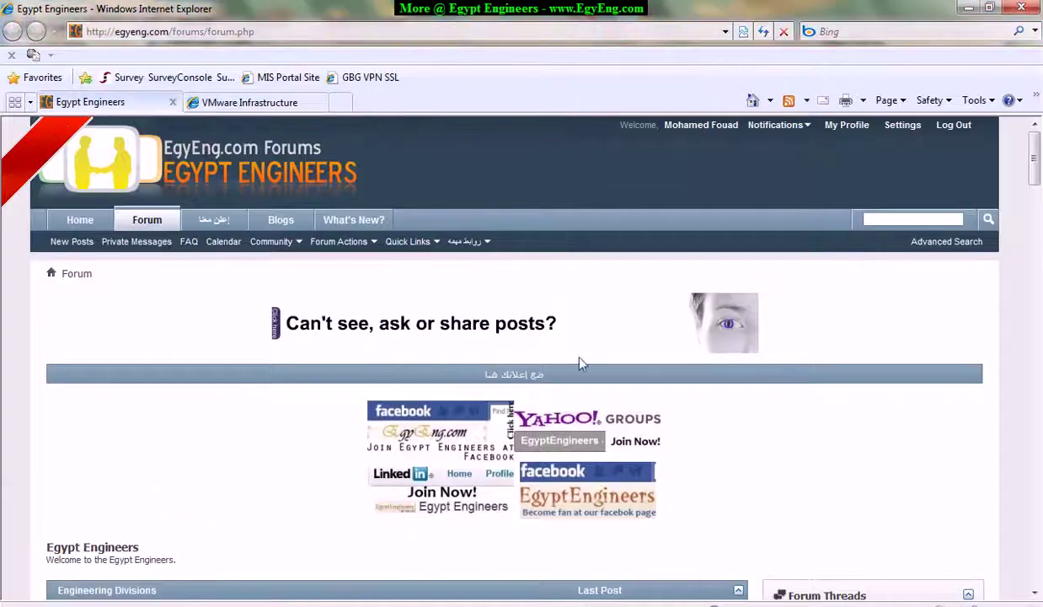
In a new tab, go to google.com.eg and search for egyeng.com.
click(148, 32)
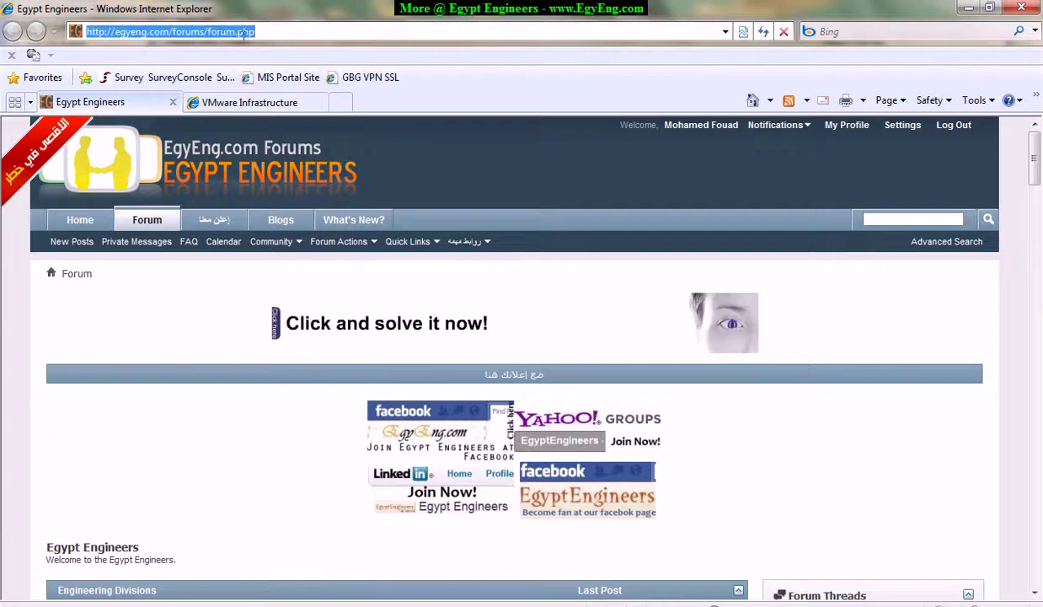
click(345, 108)
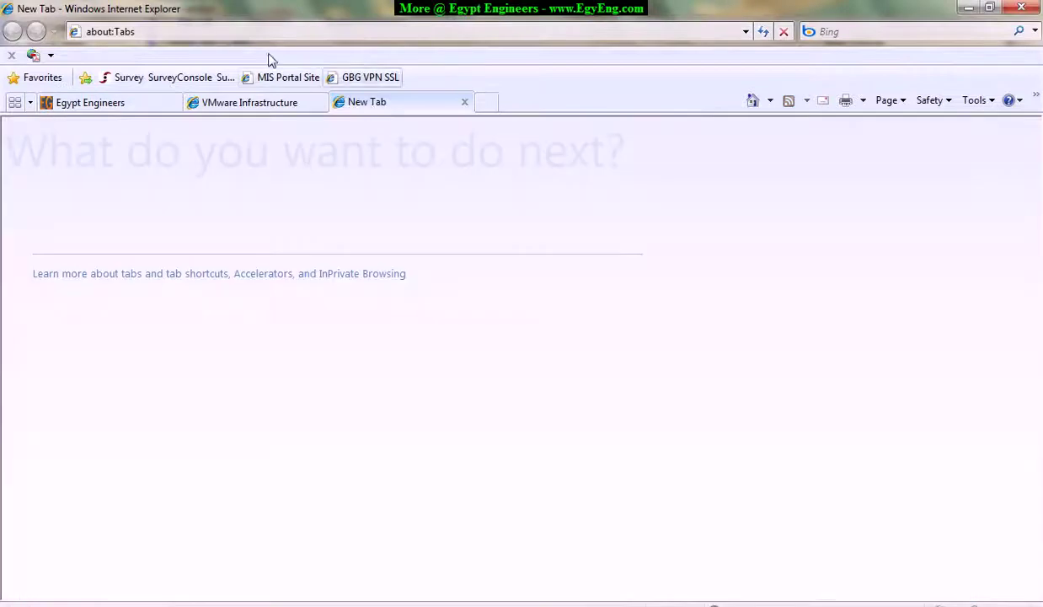
click(262, 36)
text(goog)
key(Down)
key(Return)
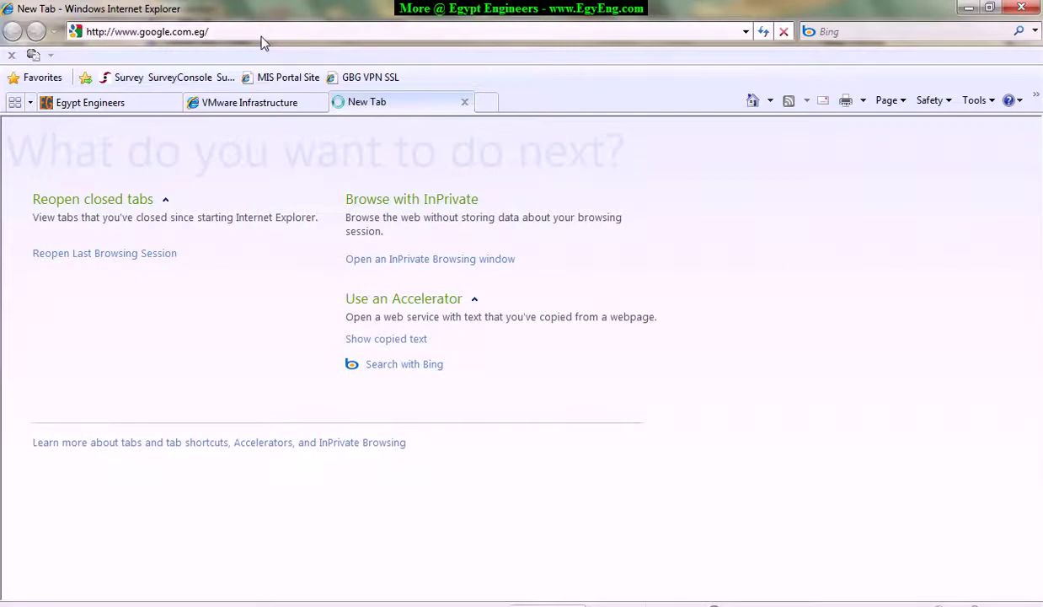
text(eg)
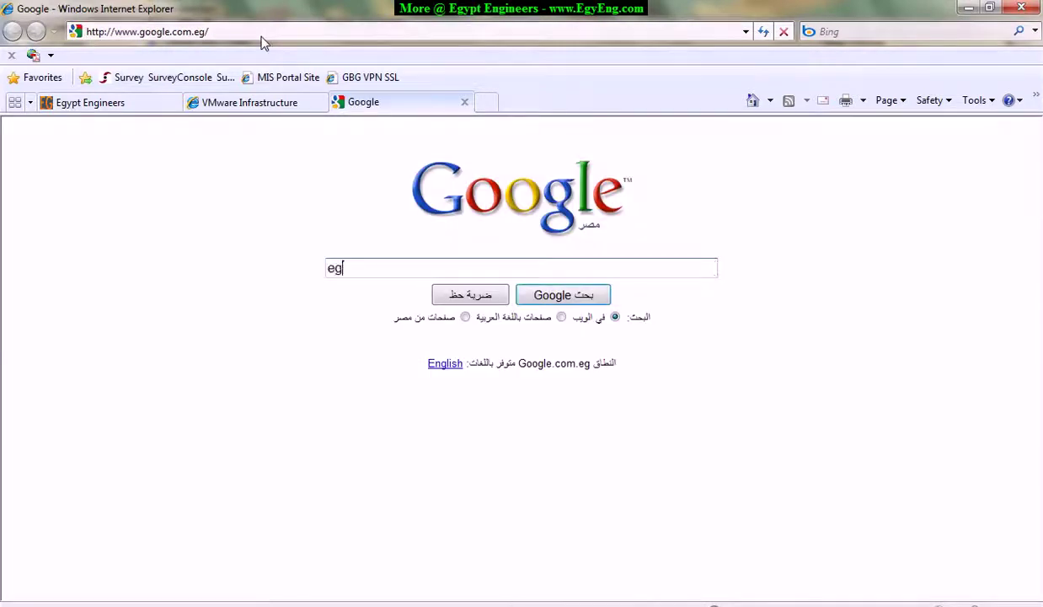
text(yeng.com)
key(Return)
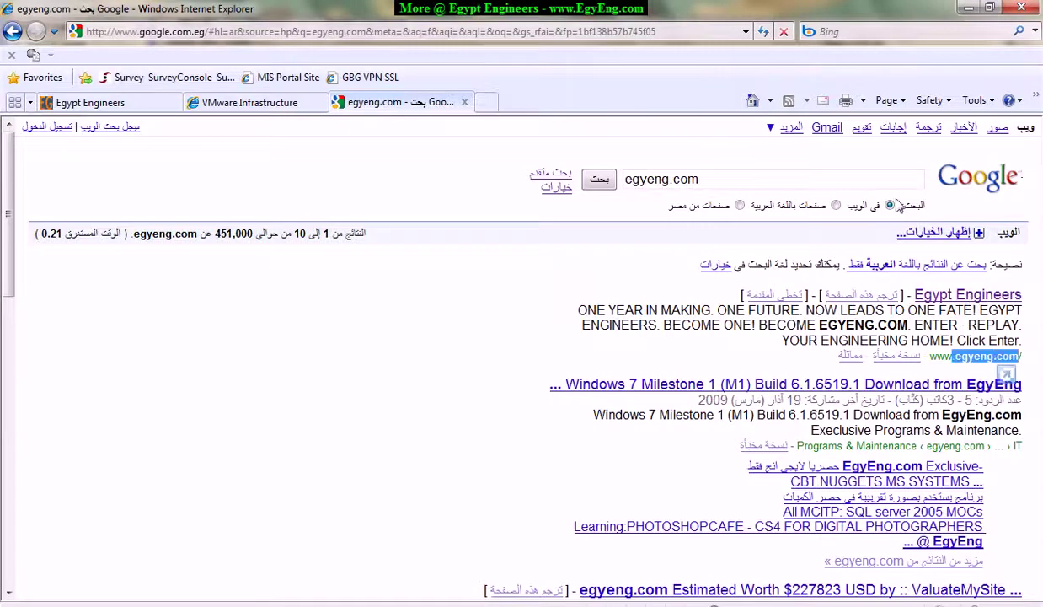
Rewrite the query to 'backup exec 12.5 site:egyeng.com'.
click(662, 181)
key(Left)
key(Left)
key(Left)
key(Left)
key(Left)
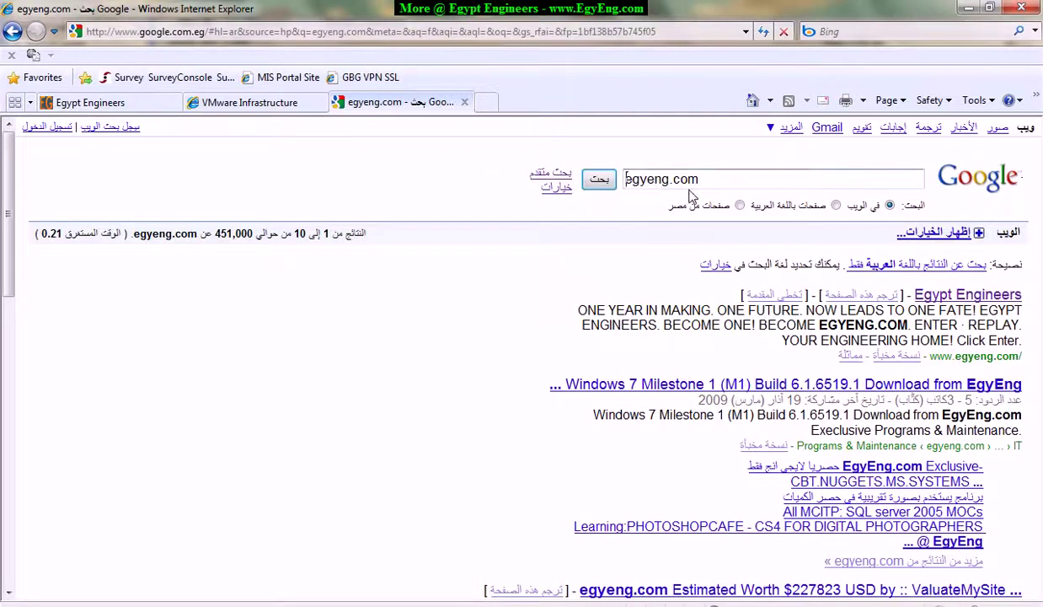
text(site)
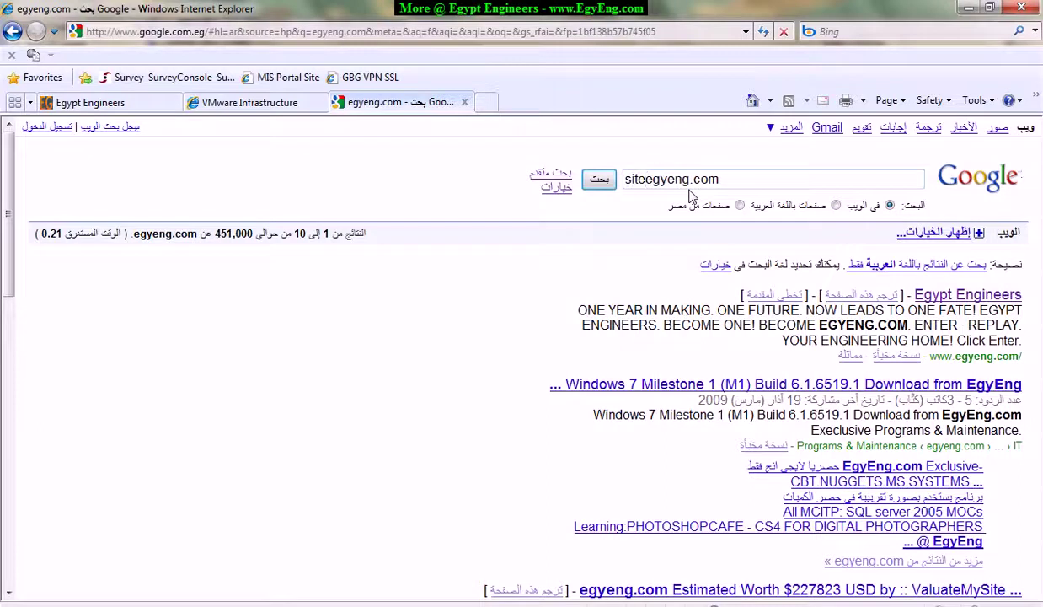
text(:)
key(Home)
text(a)
key(BackSpace)
text(backup)
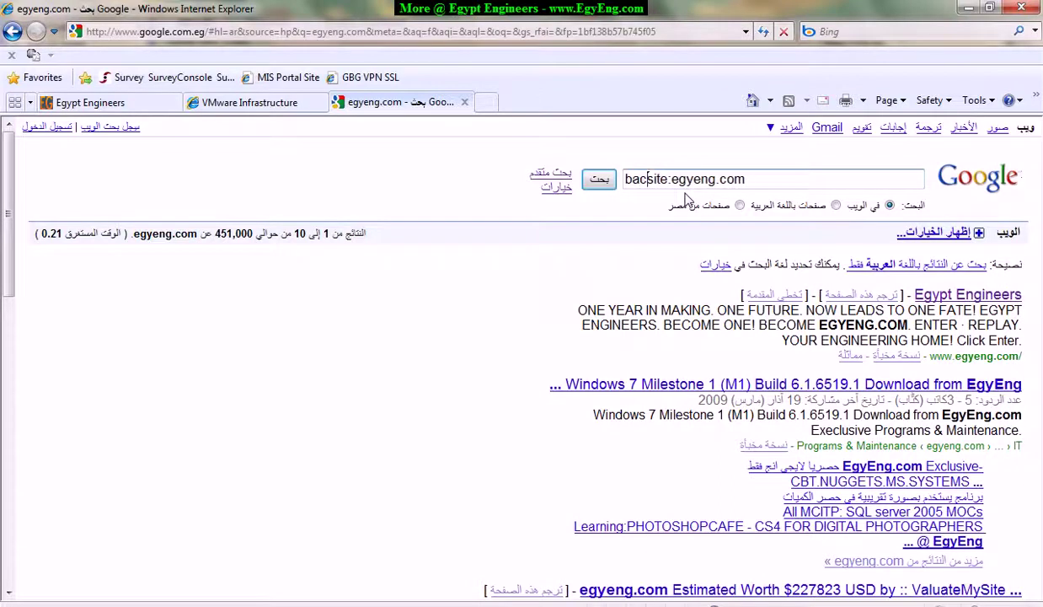
text( exec )
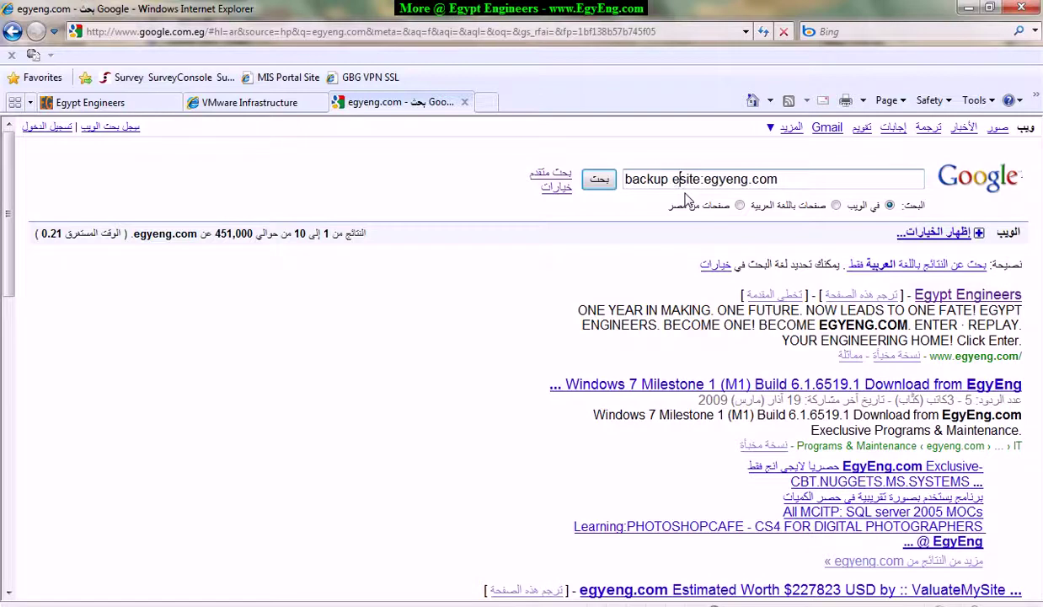
text(12.5)
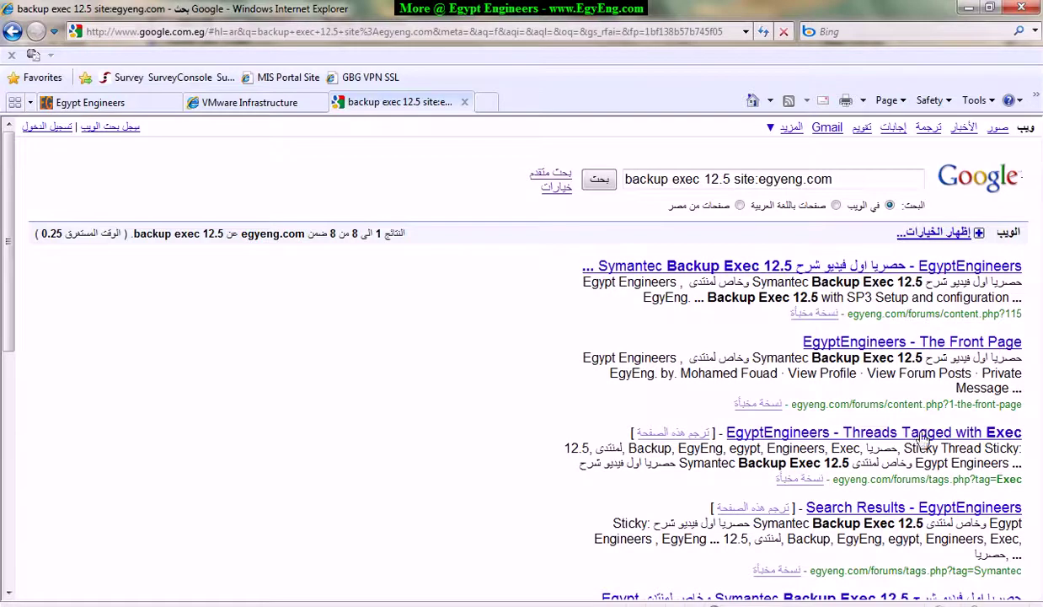
Look through the backup exec 12.5 results from egyeng.com.
drag(938, 316, 932, 451)
scroll(932, 362, down, 1)
scroll(932, 364, down, 1)
drag(991, 467, 1009, 501)
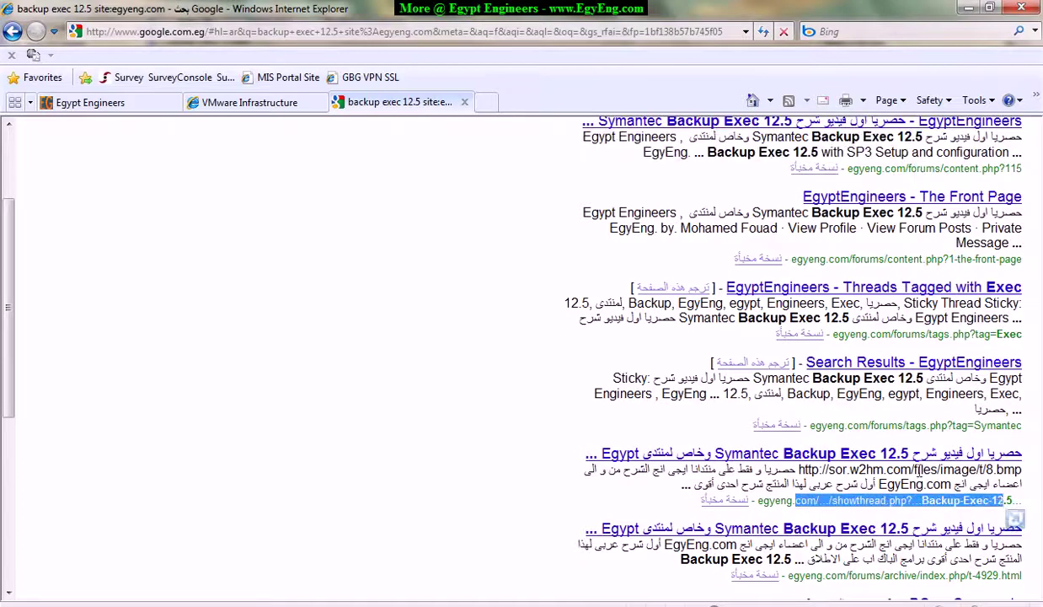
click(831, 459)
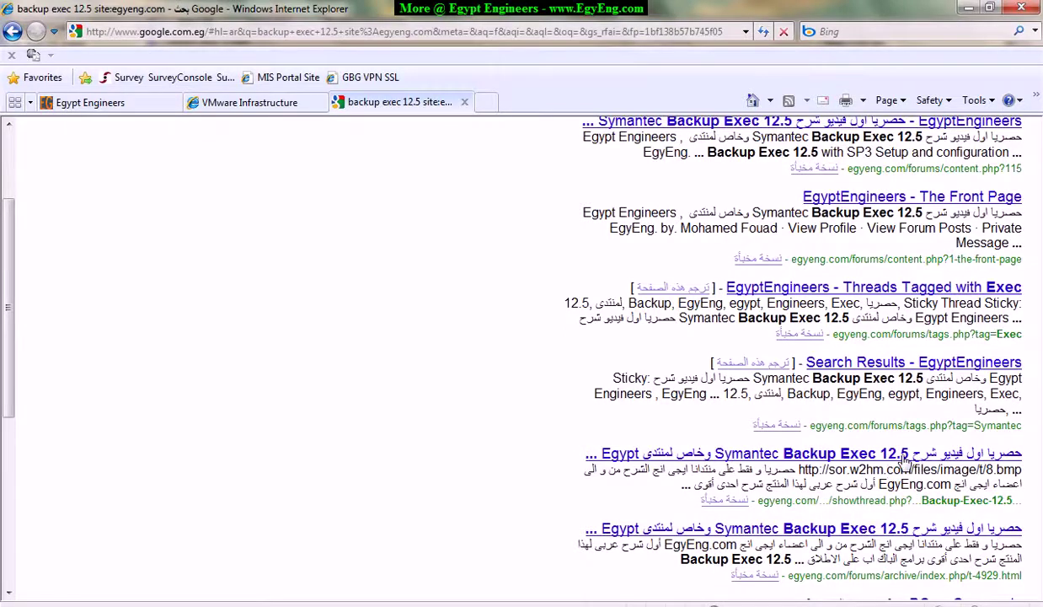
scroll(904, 459, up, 3)
Drop 'backup exec 12.5' and rerun site:egyeng.com, showing about 17,200 results.
key(BackSpace)
key(BackSpace)
key(BackSpace)
key(BackSpace)
key(BackSpace)
key(BackSpace)
key(BackSpace)
key(BackSpace)
key(BackSpace)
key(BackSpace)
key(BackSpace)
key(BackSpace)
key(BackSpace)
key(BackSpace)
key(BackSpace)
key(BackSpace)
key(BackSpace)
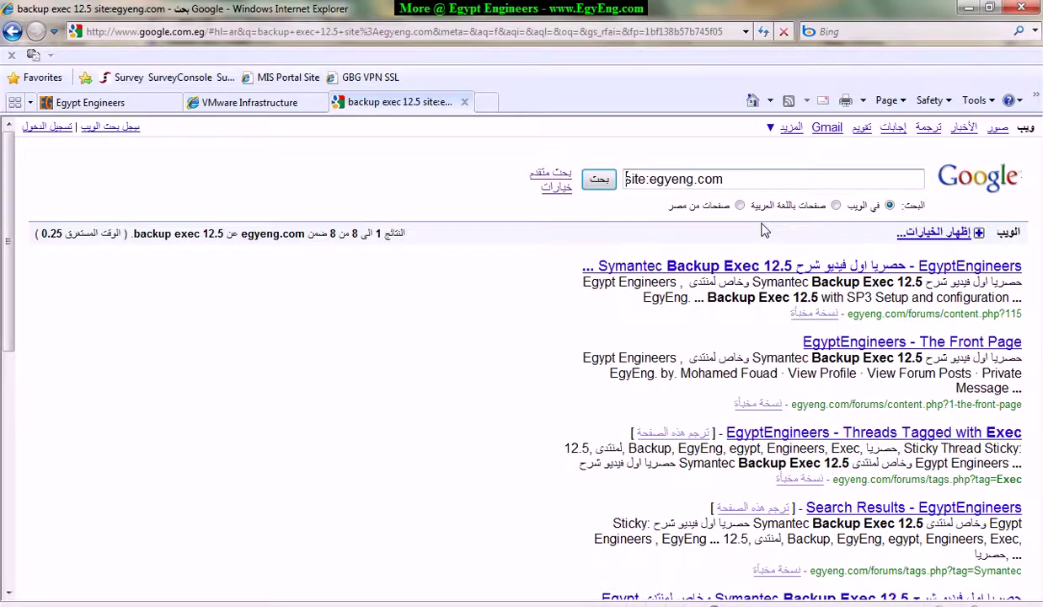
key(Return)
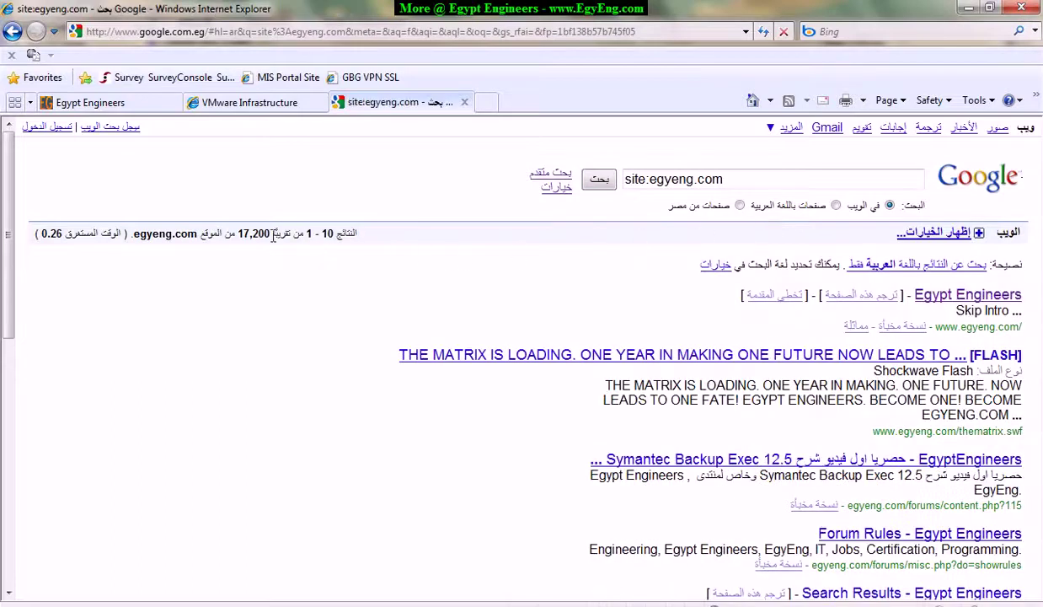
drag(241, 236, 301, 236)
click(336, 227)
scroll(1005, 428, down, 10)
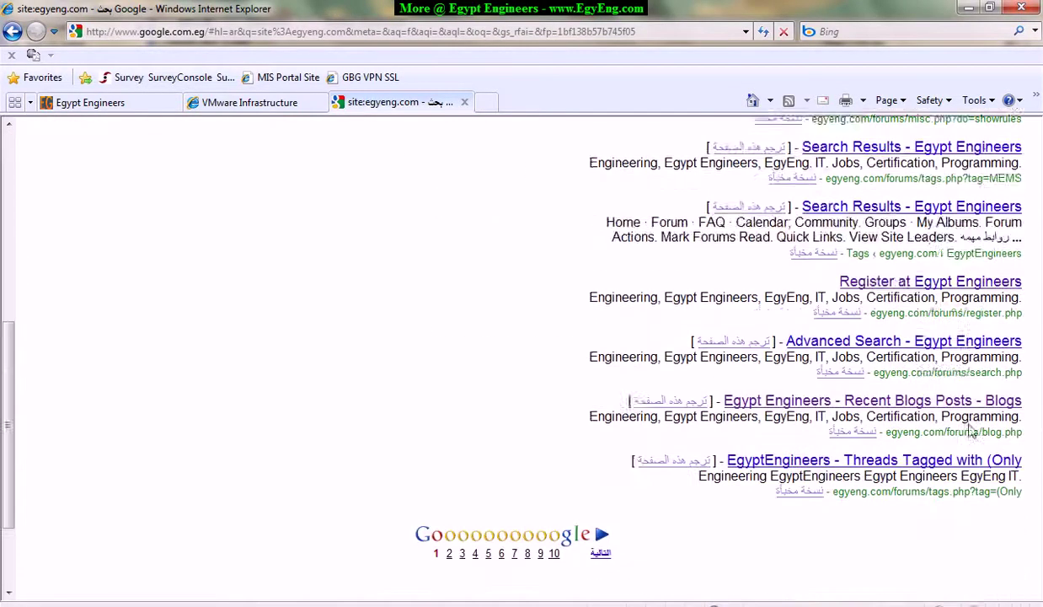
scroll(958, 421, up, 10)
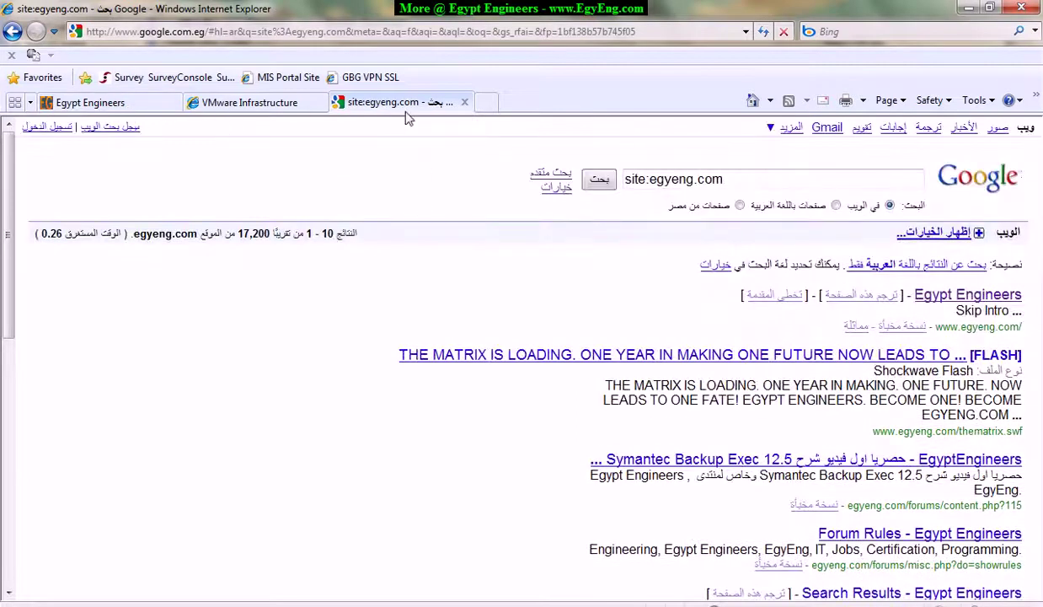
click(390, 34)
Load egyeng.com, skip its intro, and view the EGYENG.COM HOME PAGE article list.
text(egy)
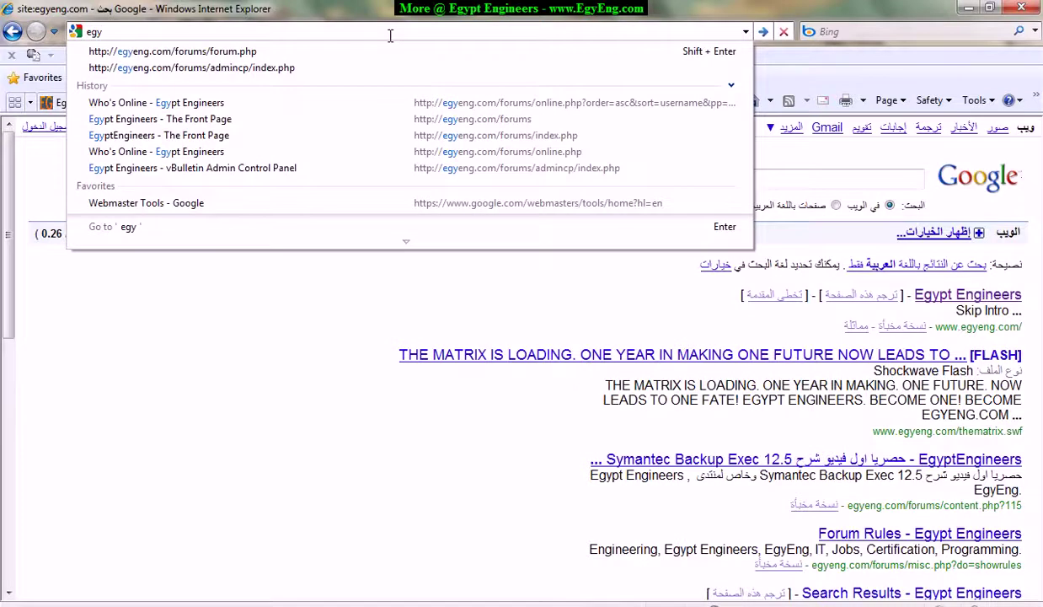
text(eng.com)
key(Return)
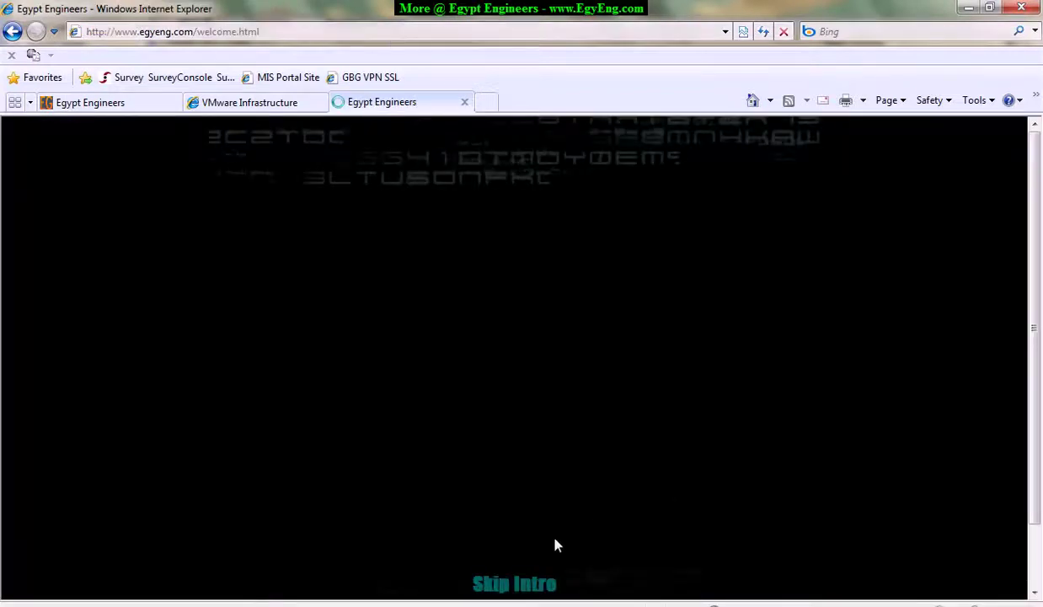
click(514, 586)
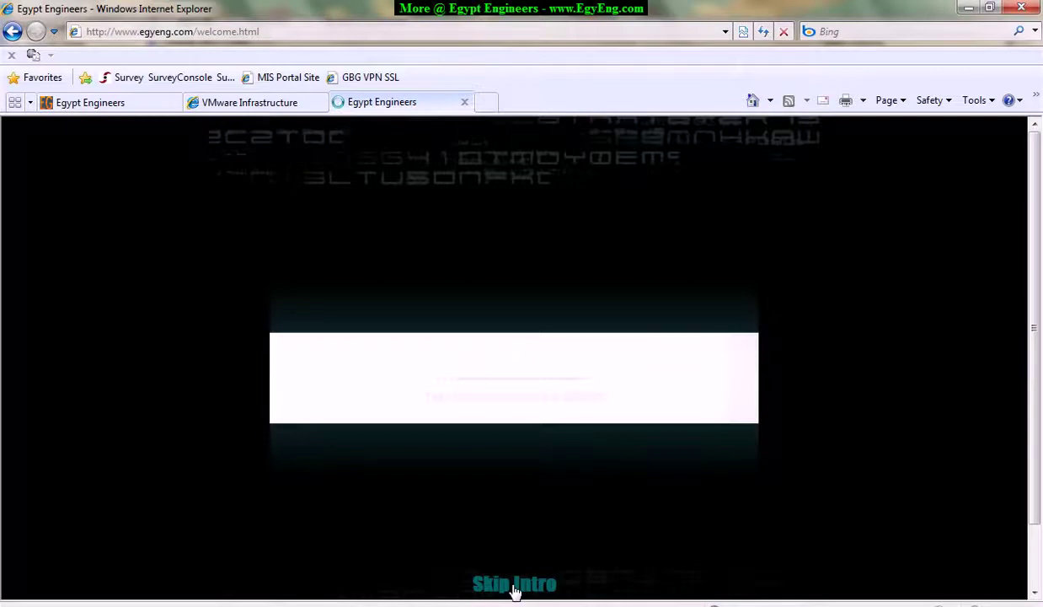
click(514, 586)
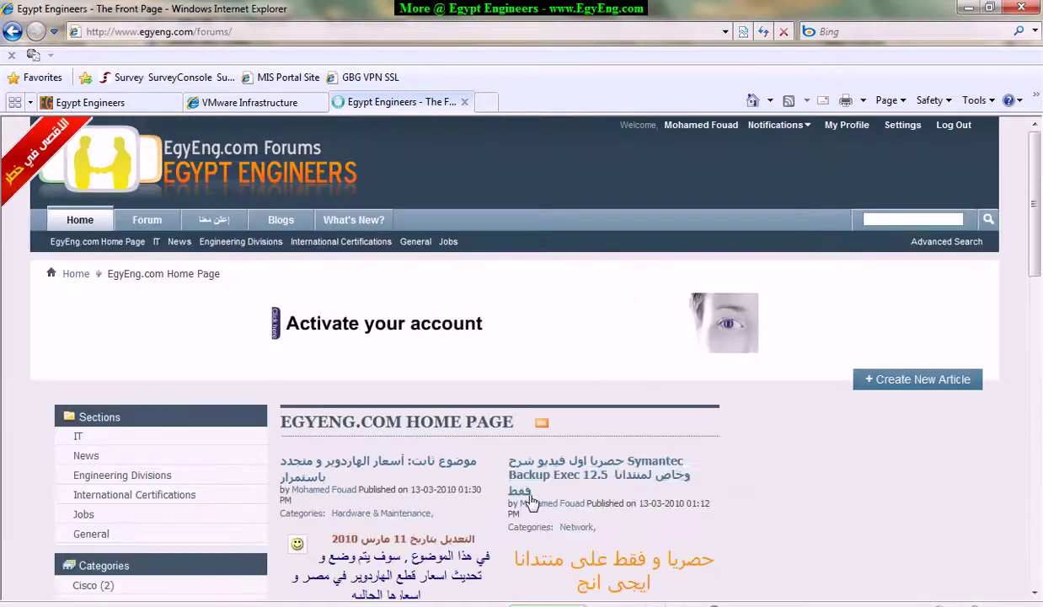
mouse_move(1036, 184)
mouse_down()
mouse_move(1027, 547)
mouse_move(1035, 192)
mouse_up()
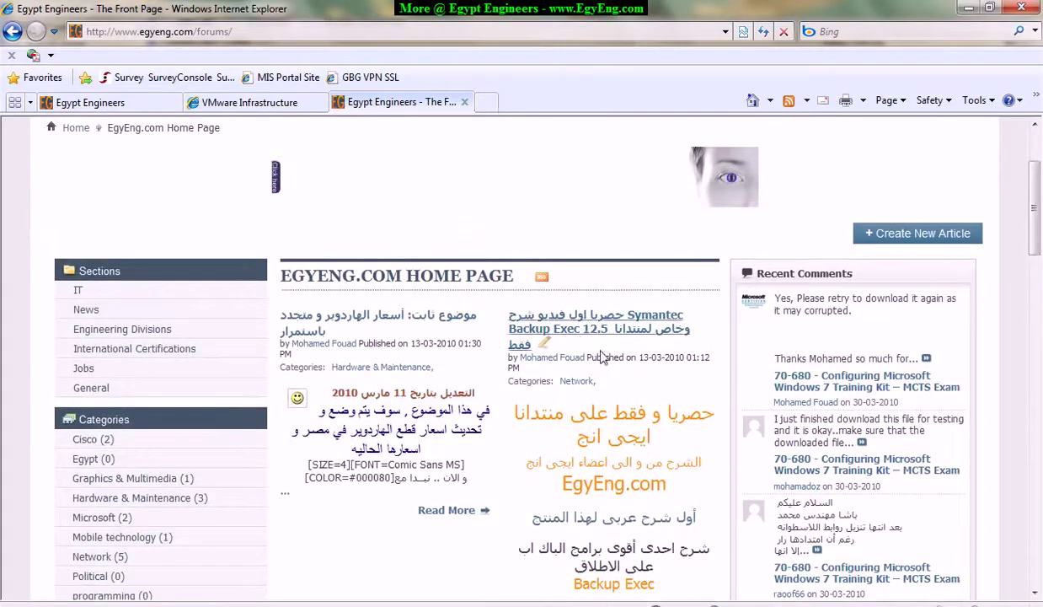
scroll(610, 413, up, 3)
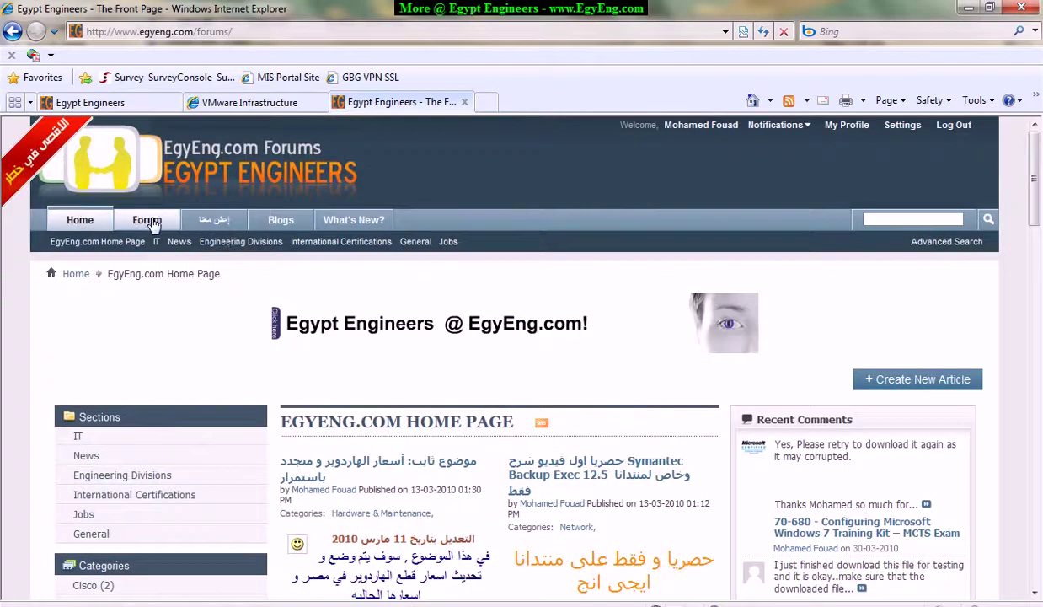
Go to the forum index and browse the list of forums.
click(147, 220)
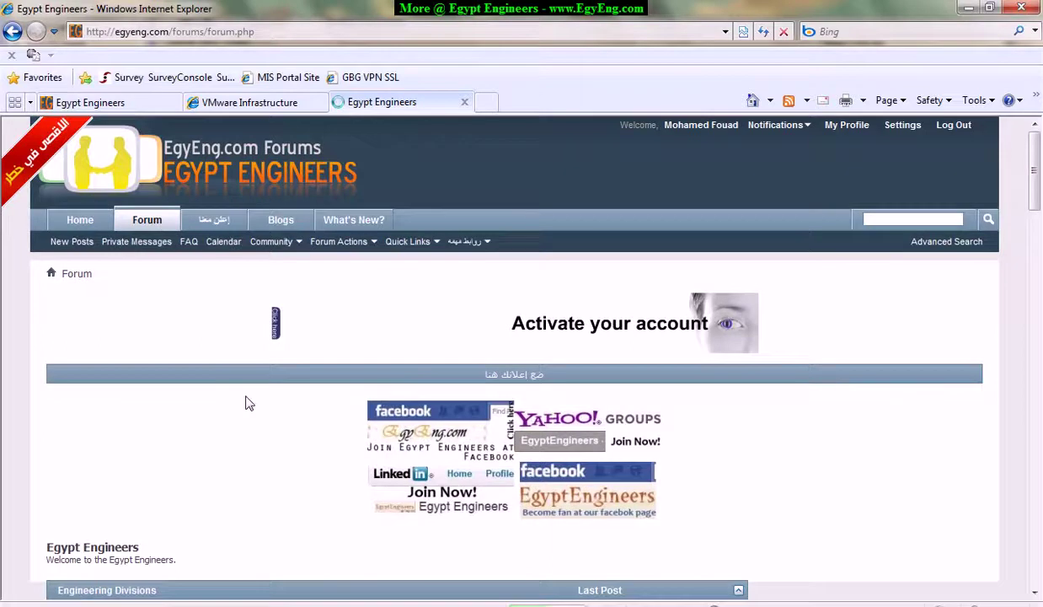
scroll(213, 379, down, 1)
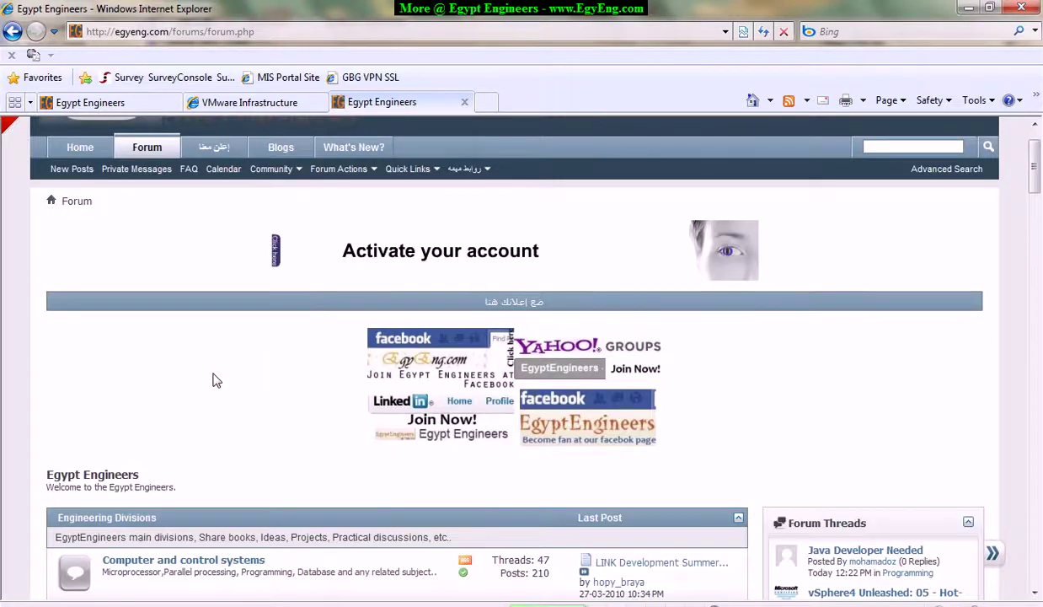
scroll(214, 379, down, 7)
scroll(207, 377, down, 3)
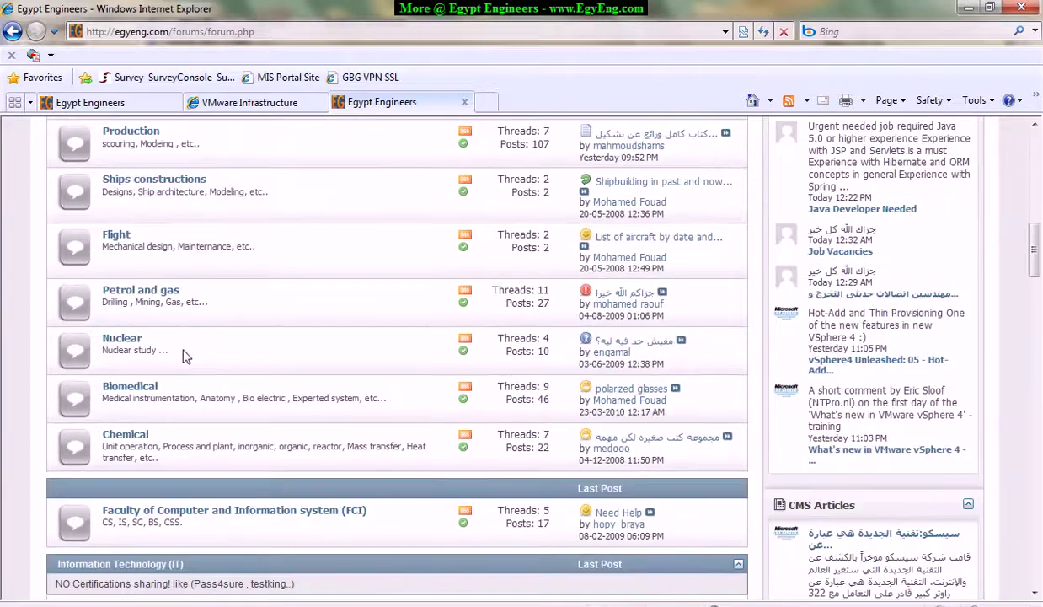
scroll(182, 346, down, 4)
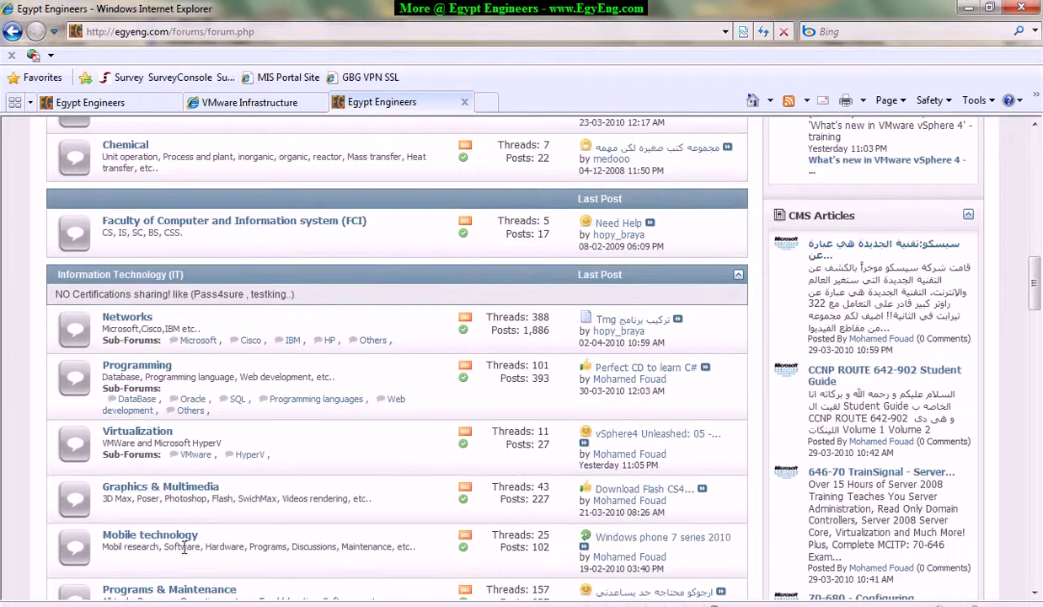
scroll(204, 449, down, 2)
scroll(202, 447, up, 1)
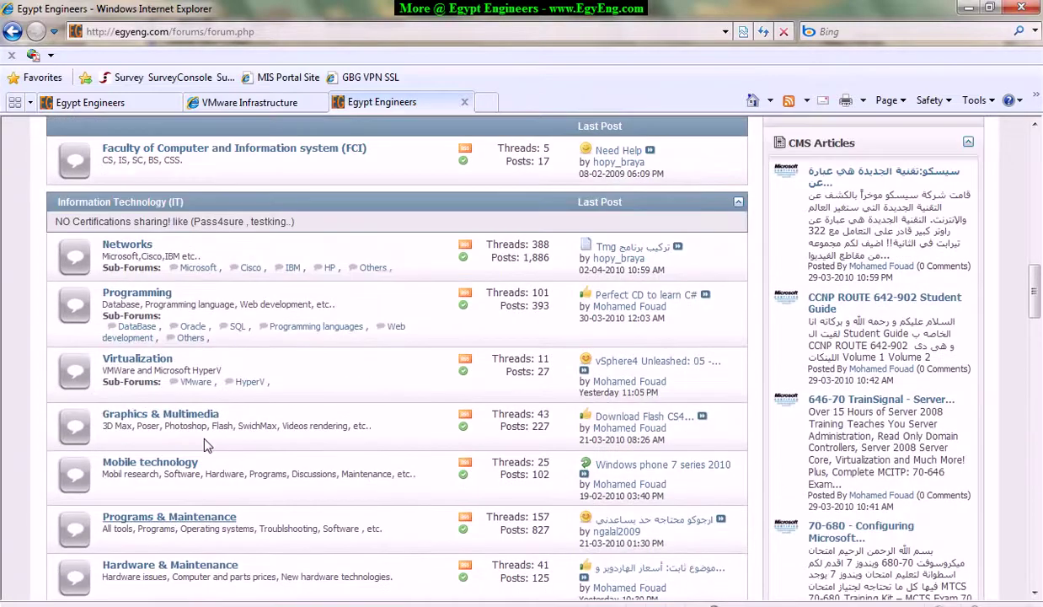
scroll(197, 424, down, 2)
scroll(139, 210, up, 1)
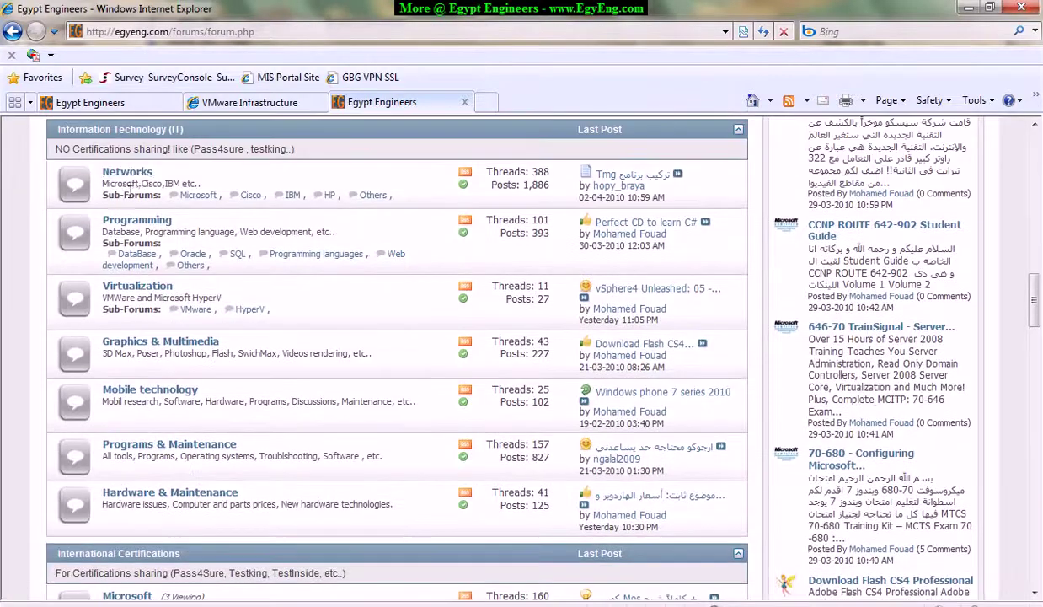
Enter the Microsoft sub-forum under Networks and bring its 212 threads into view.
click(205, 201)
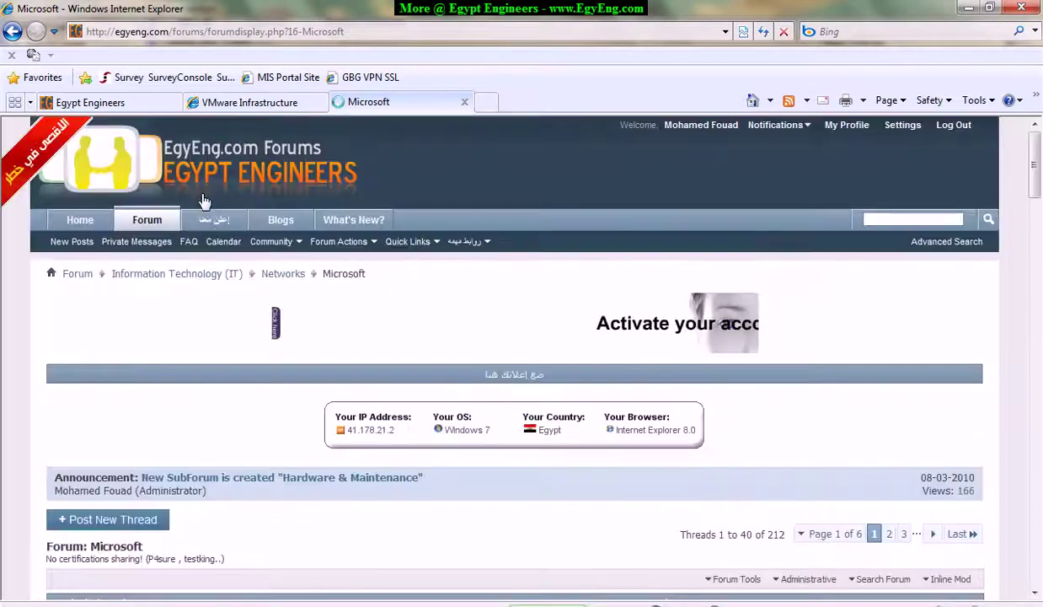
scroll(215, 248, down, 2)
scroll(218, 253, down, 5)
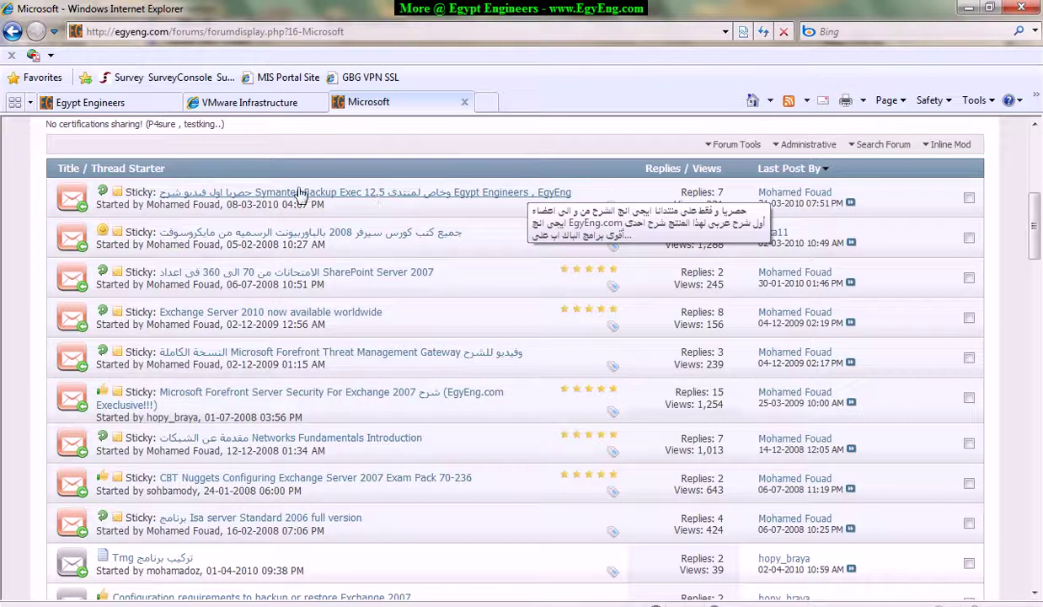
Read the sticky Symantec Backup Exec 12.5 thread's SP3 setup on Windows Server 2003 R2 video post.
click(372, 199)
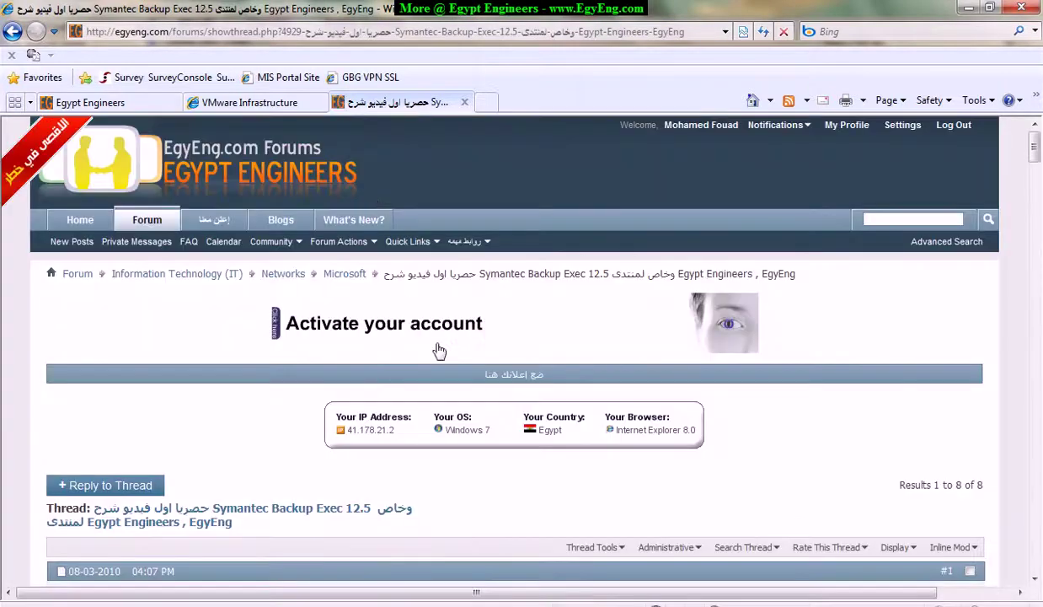
scroll(155, 333, down, 3)
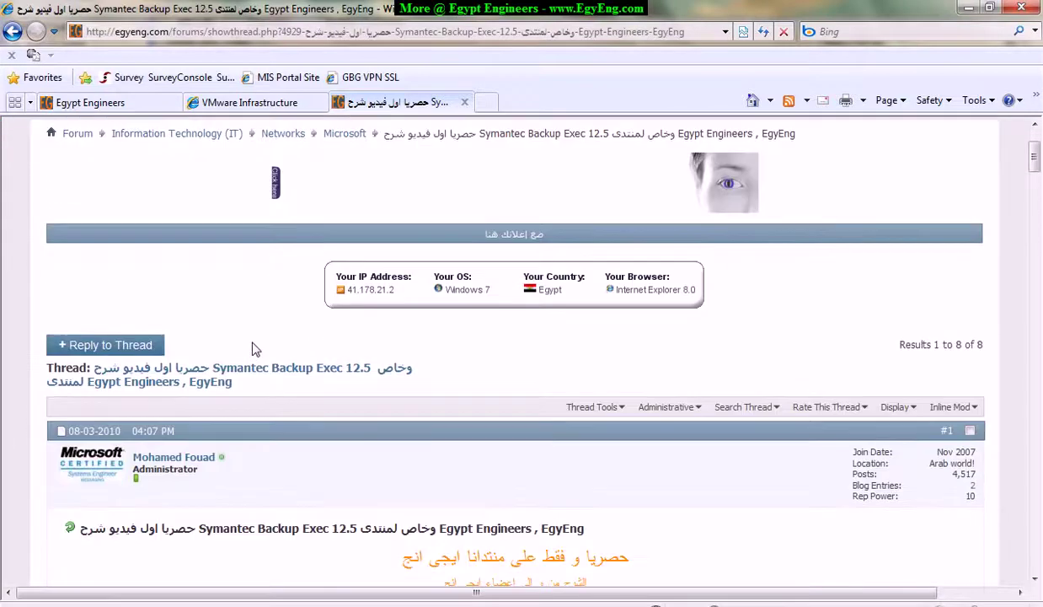
scroll(253, 347, down, 2)
scroll(254, 346, down, 6)
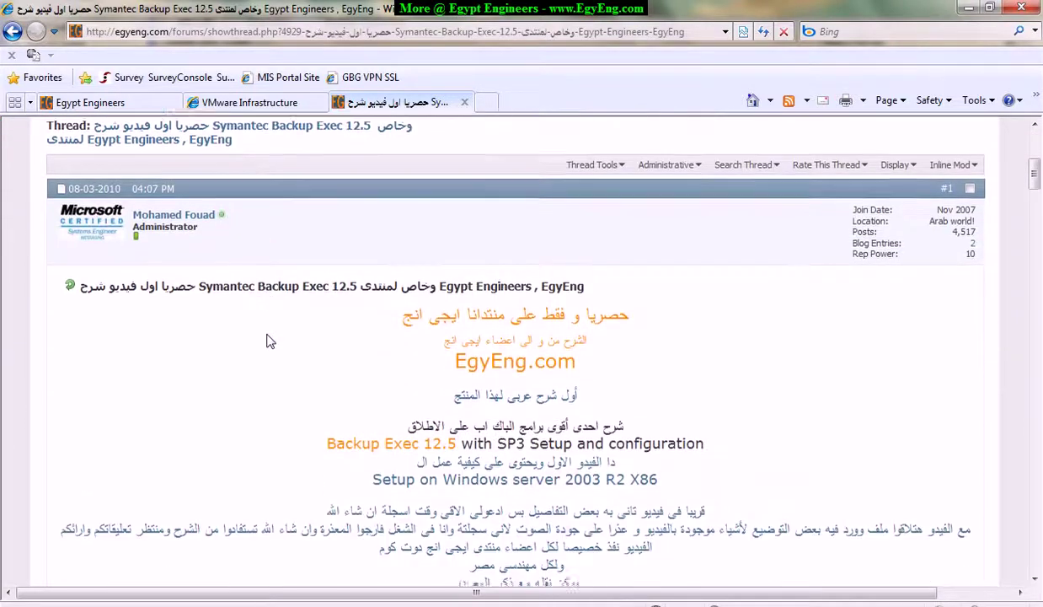
scroll(270, 341, up, 1)
scroll(268, 341, down, 7)
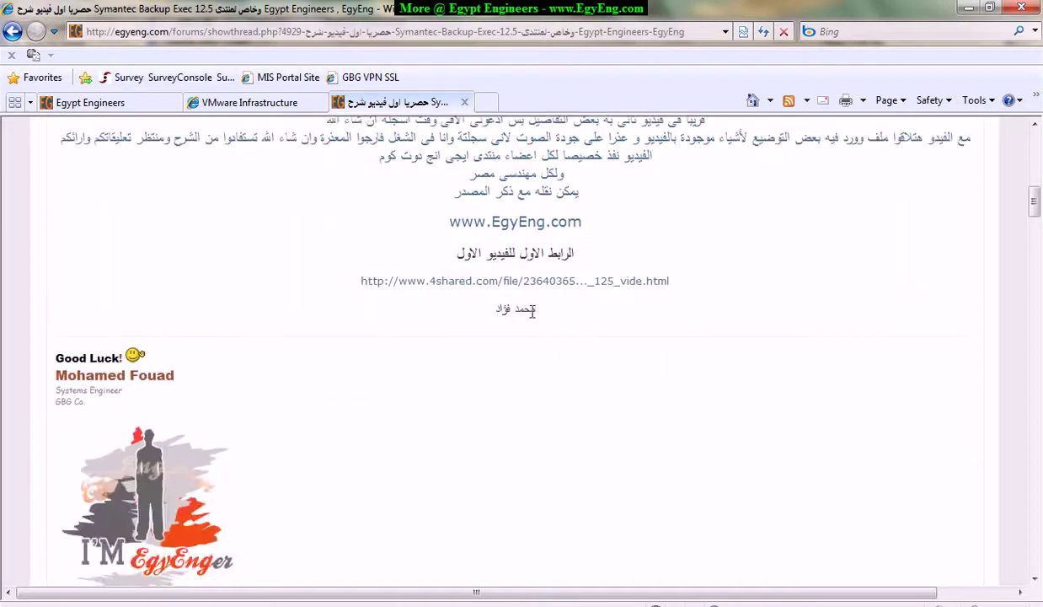
scroll(473, 362, down, 9)
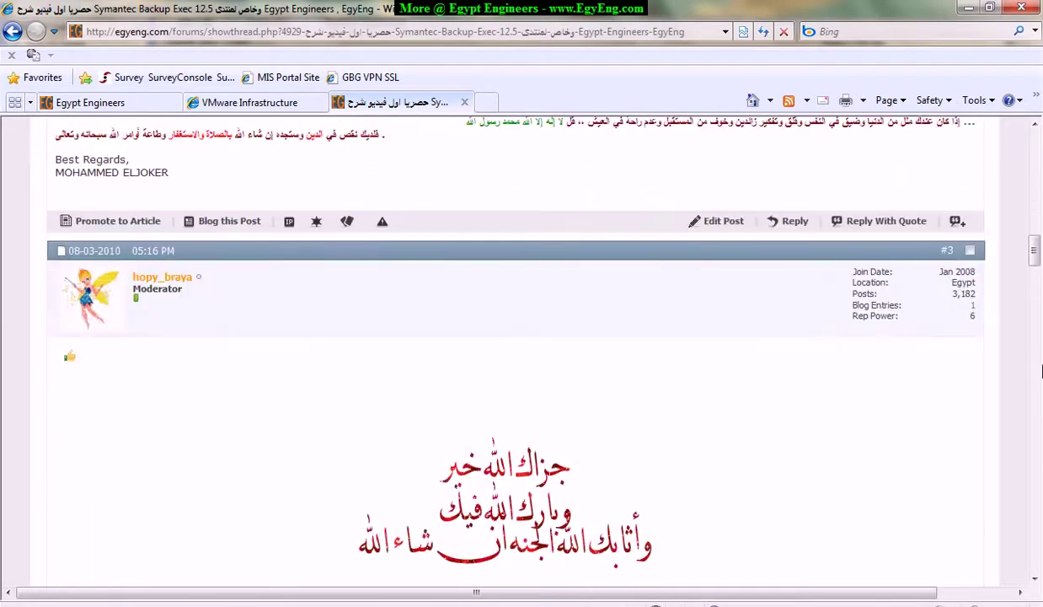
drag(1036, 259, 1029, 187)
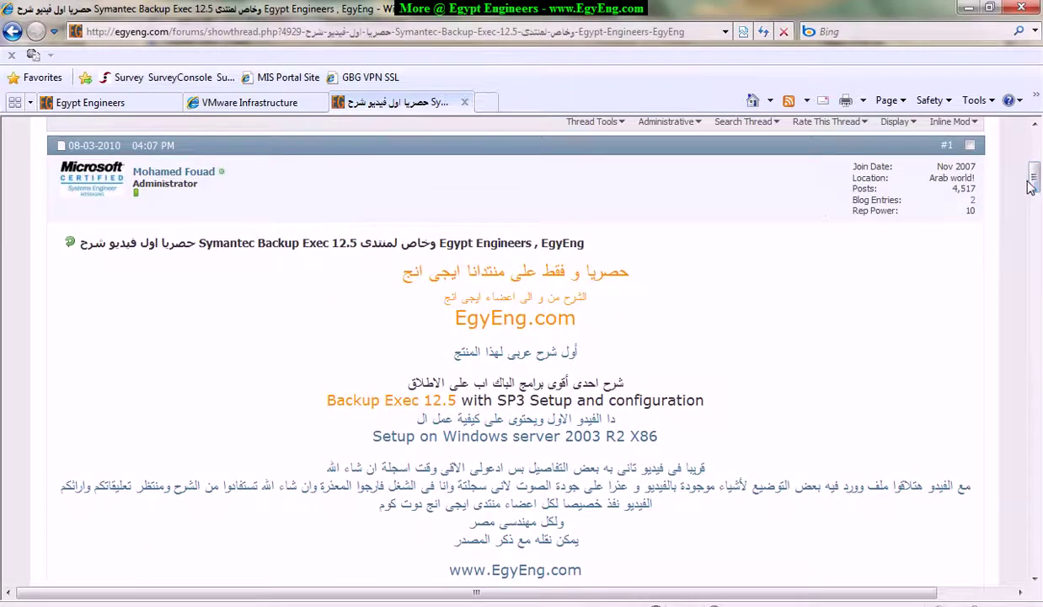
scroll(808, 309, up, 1)
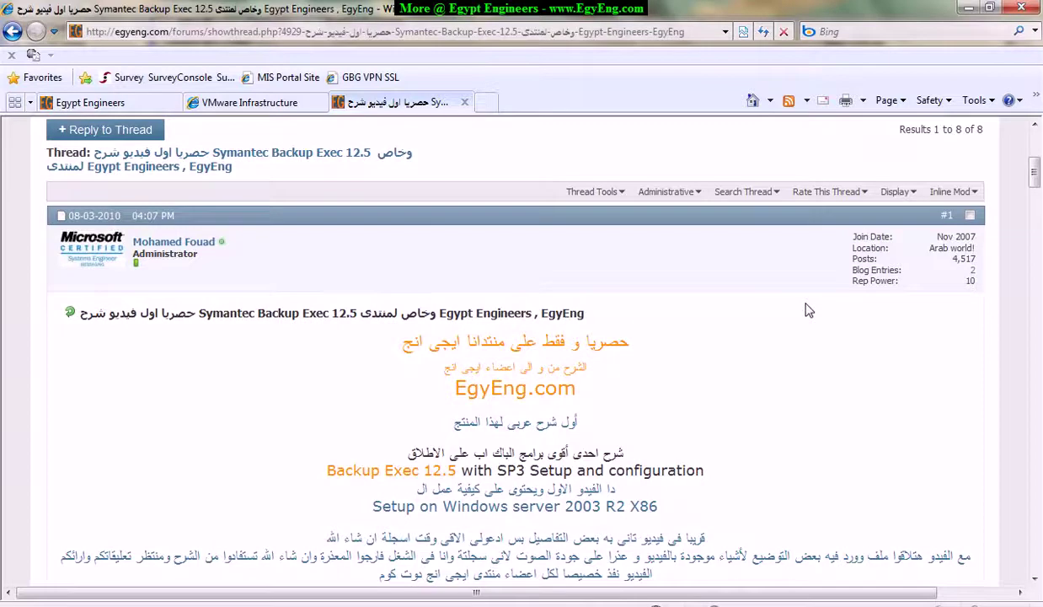
scroll(809, 310, up, 1)
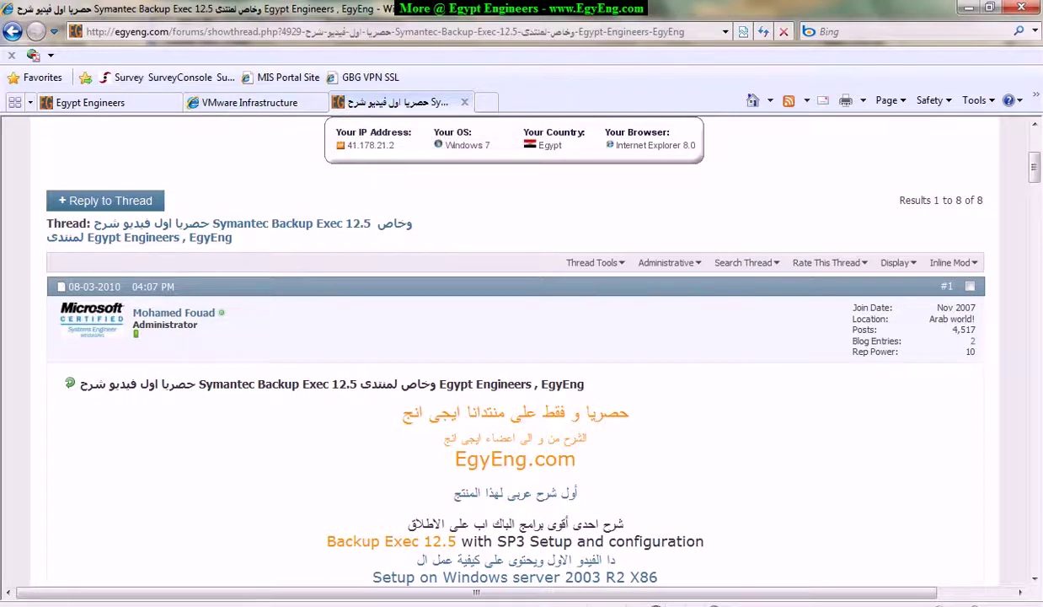
Back in the Remote Desktop, finish the 100% complete Remote Agent install on EXHCAS01.
mouse_move(384, 570)
click(228, 539)
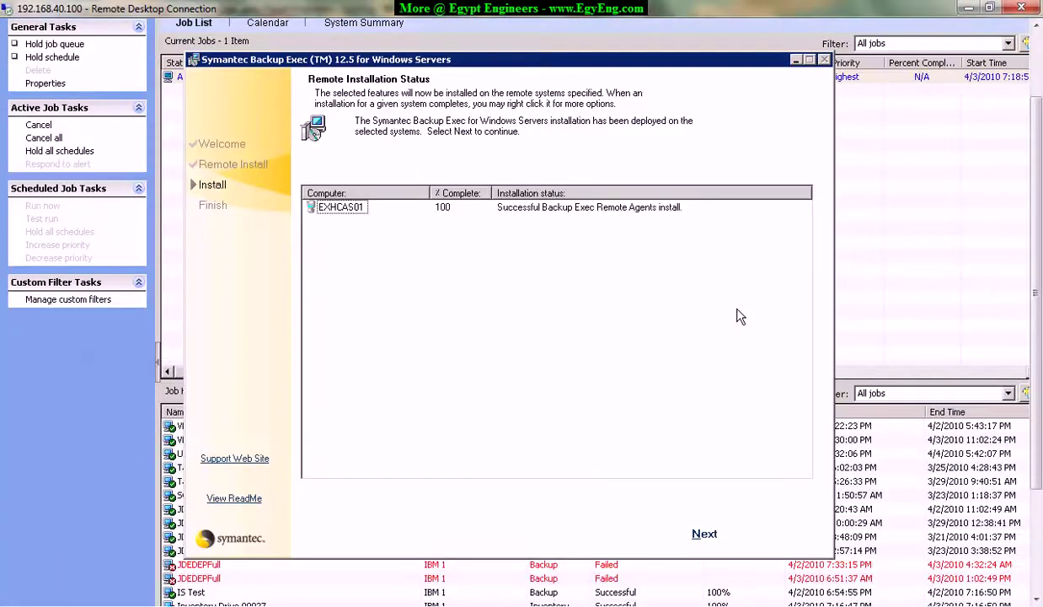
click(703, 529)
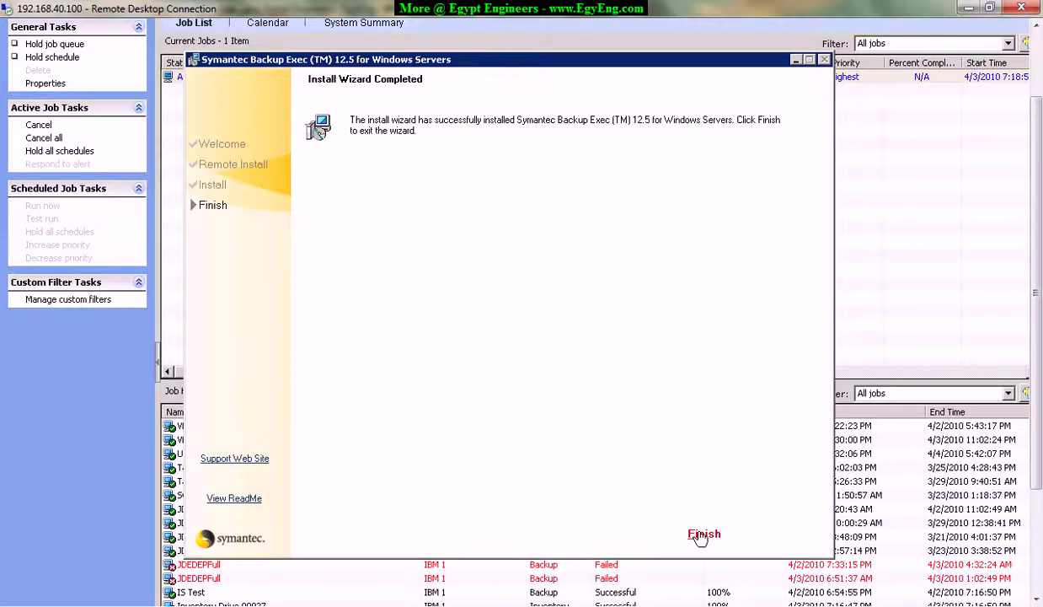
click(696, 534)
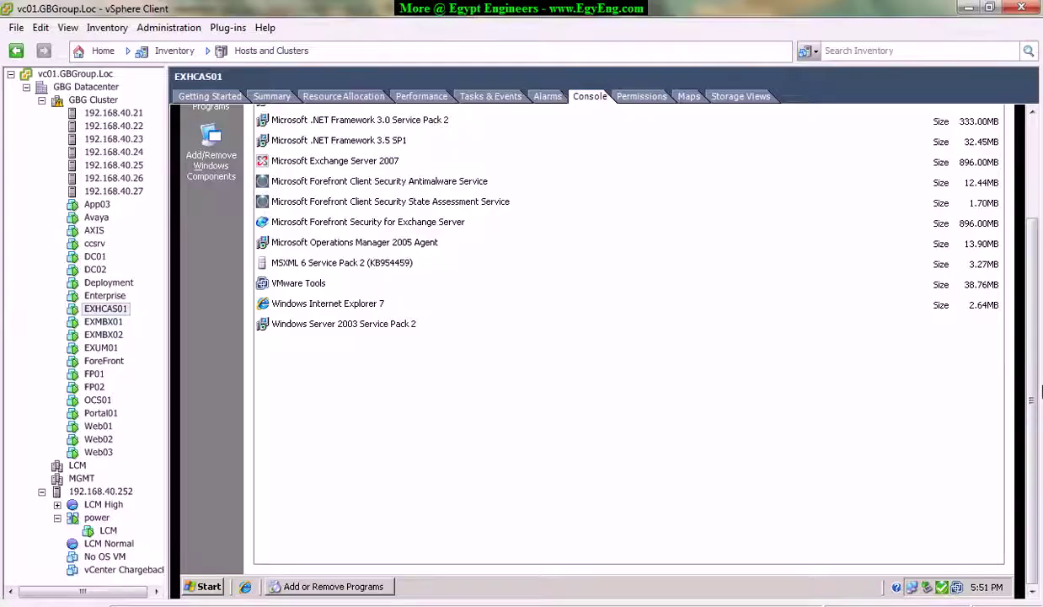
Verify Symantec Backup Exec Remote Agent for Windows Systems (70.33MB) appears in Add or Remove Programs.
click(398, 221)
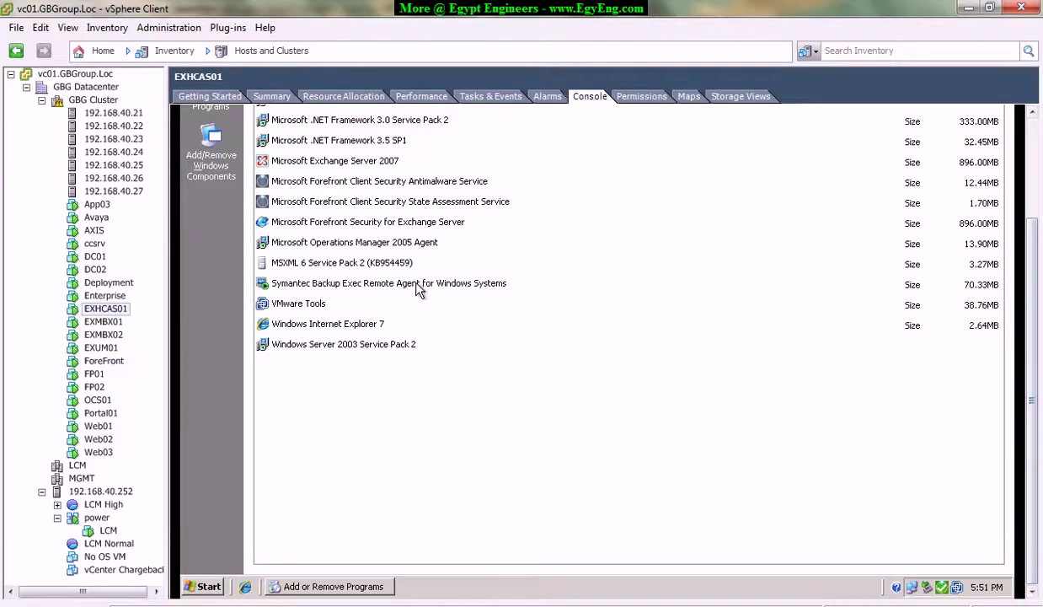
click(408, 283)
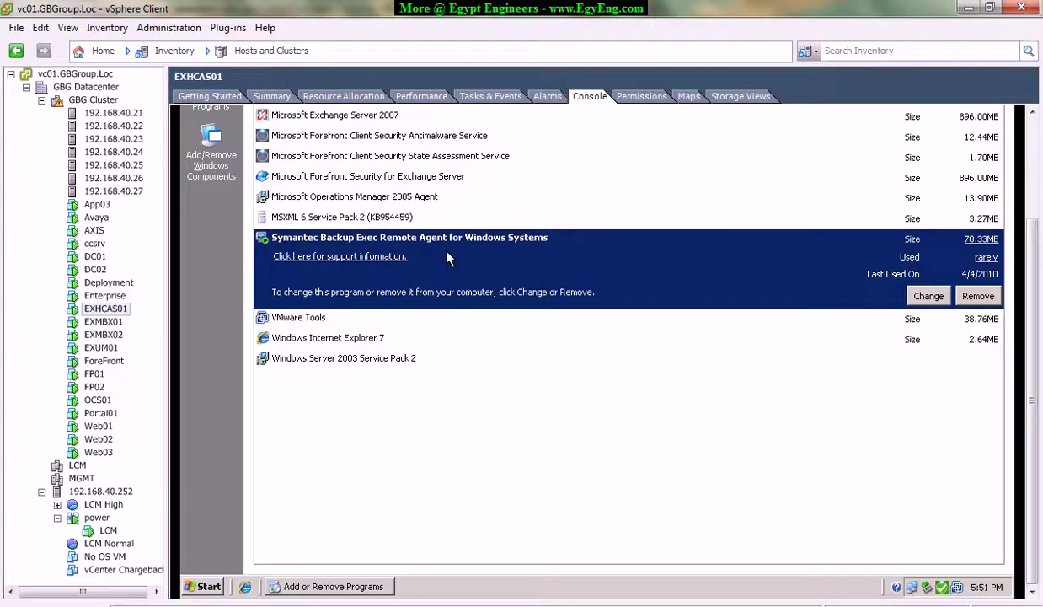
click(362, 587)
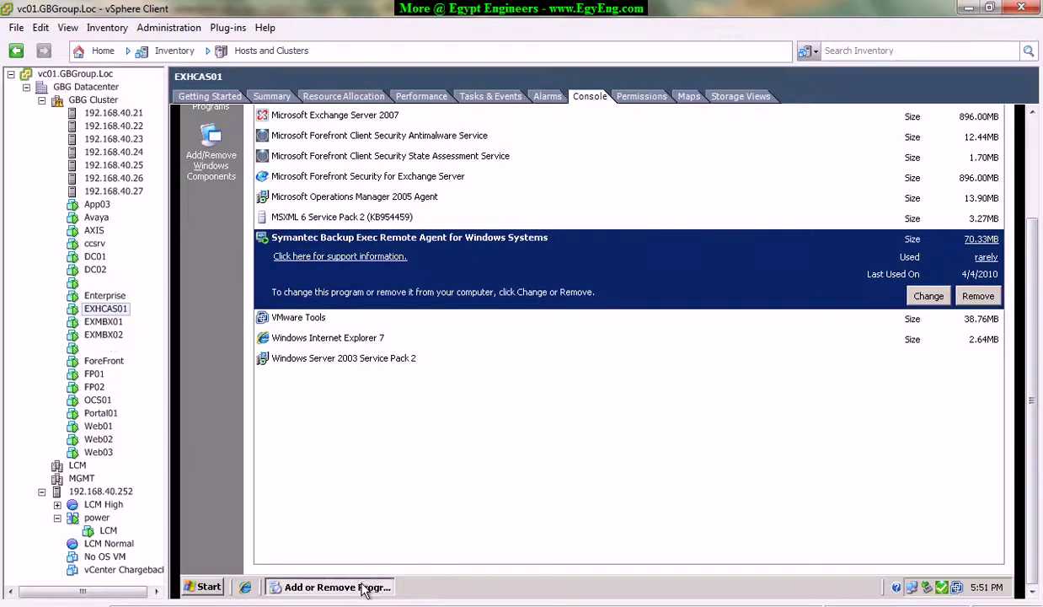
right_click(363, 588)
Close Add or Remove Programs and log off the EXHCAS01 Windows session.
click(381, 570)
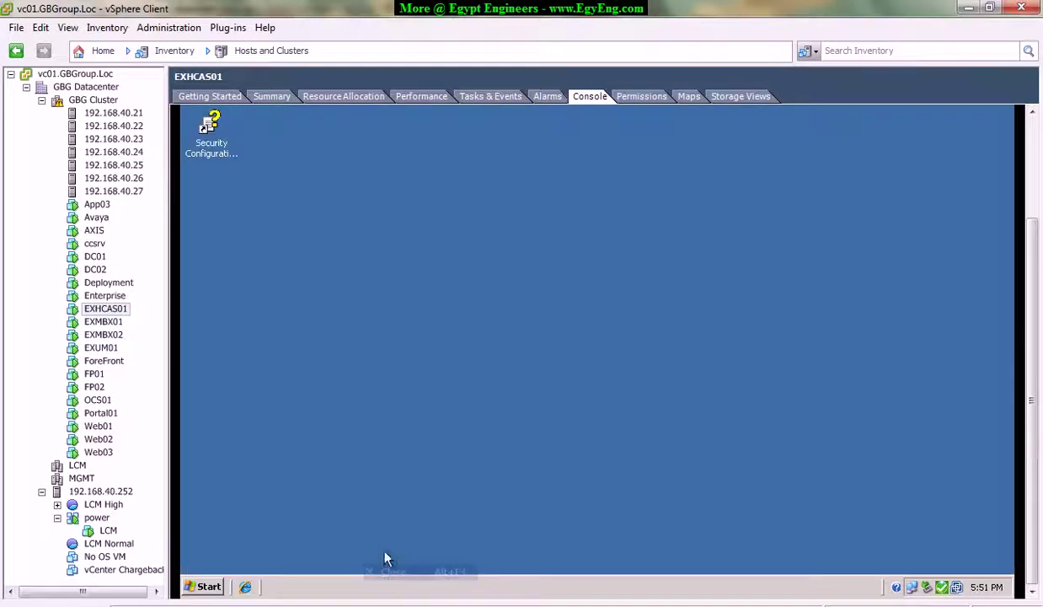
click(206, 587)
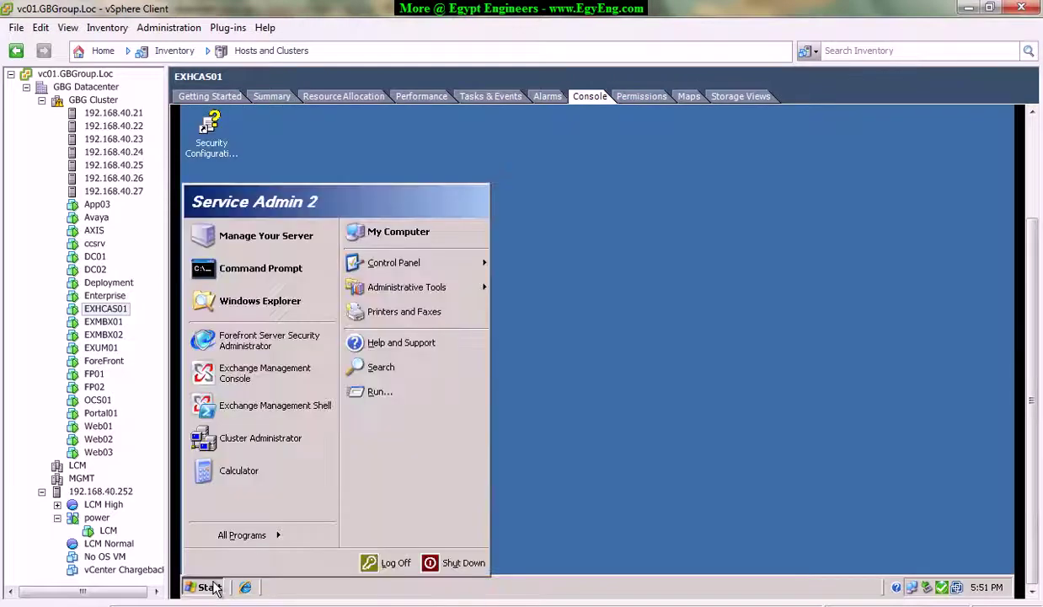
click(396, 562)
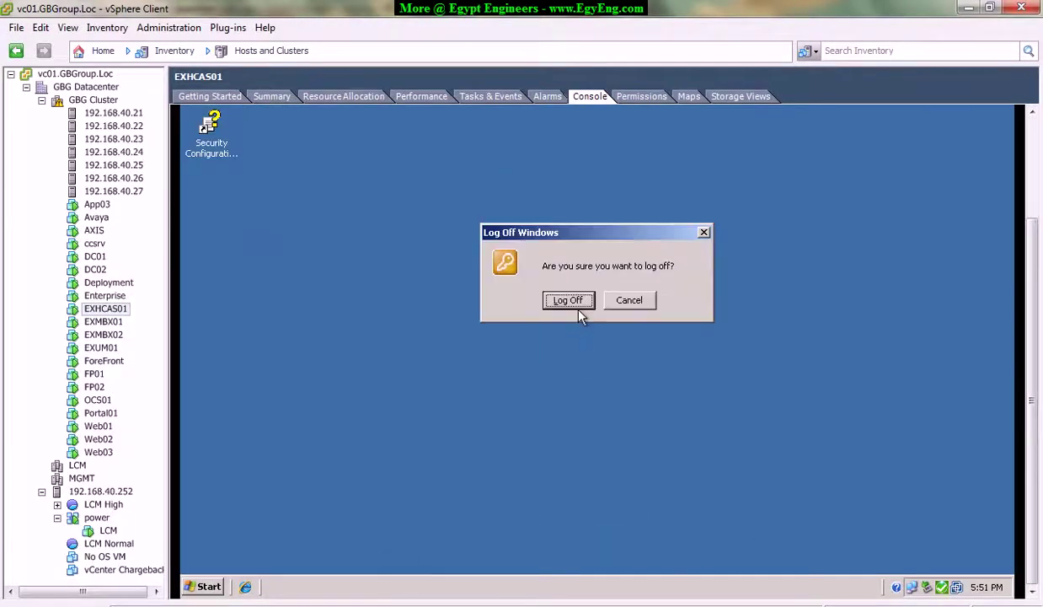
click(564, 300)
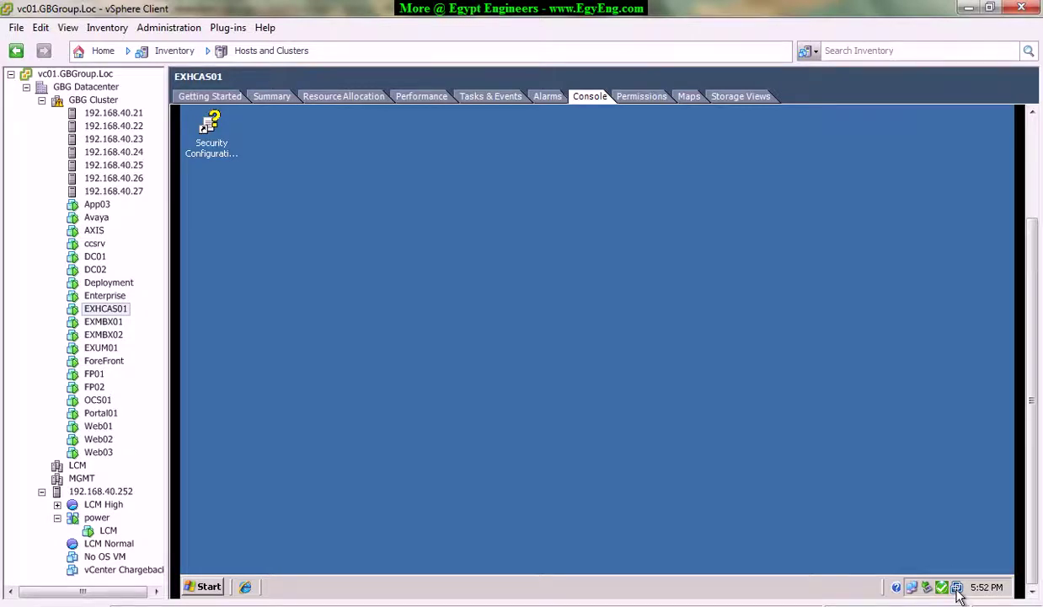
View EXHCAS01's Summary and read gbexhcas_c's free space: 12.19 GB of 88.75 GB.
click(269, 97)
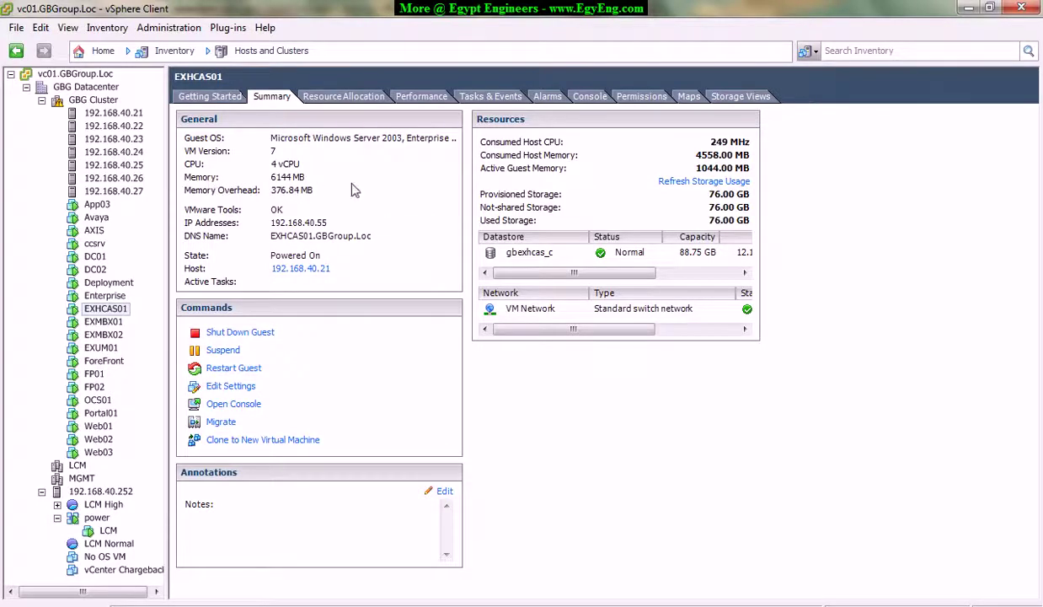
drag(543, 273, 600, 278)
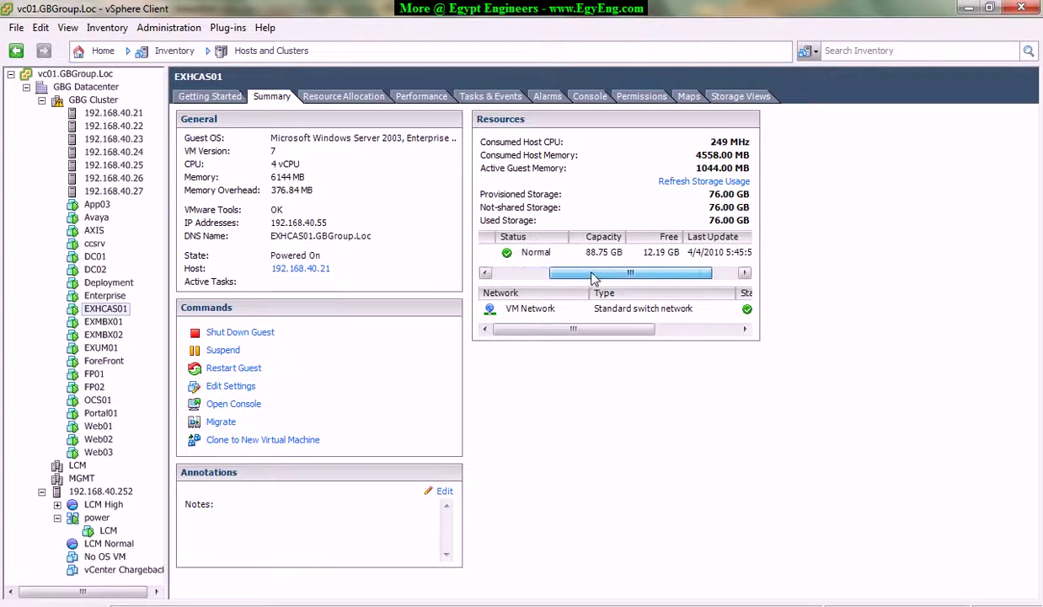
click(666, 255)
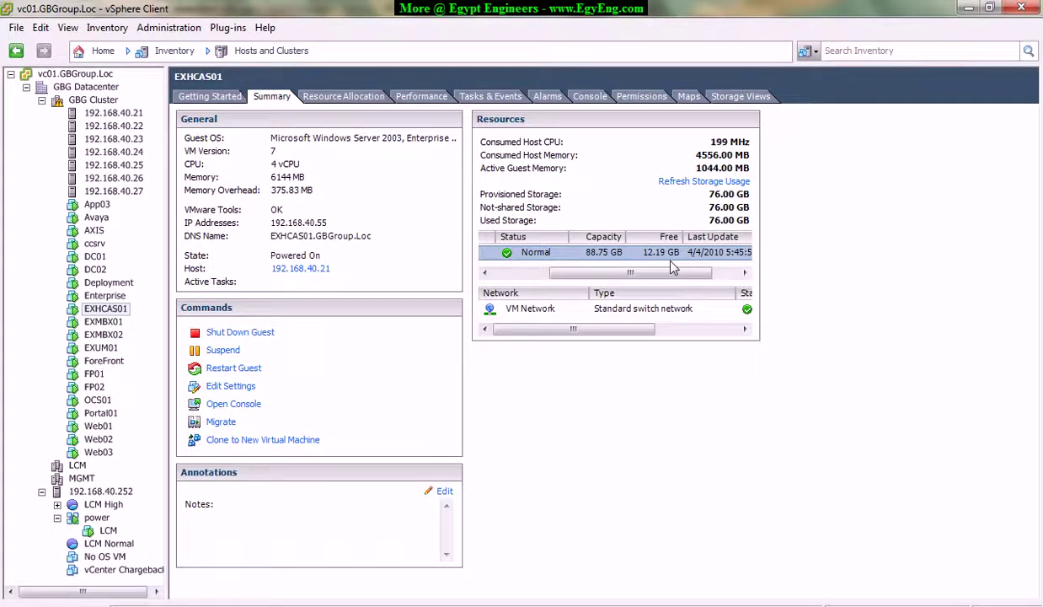
drag(648, 266, 522, 271)
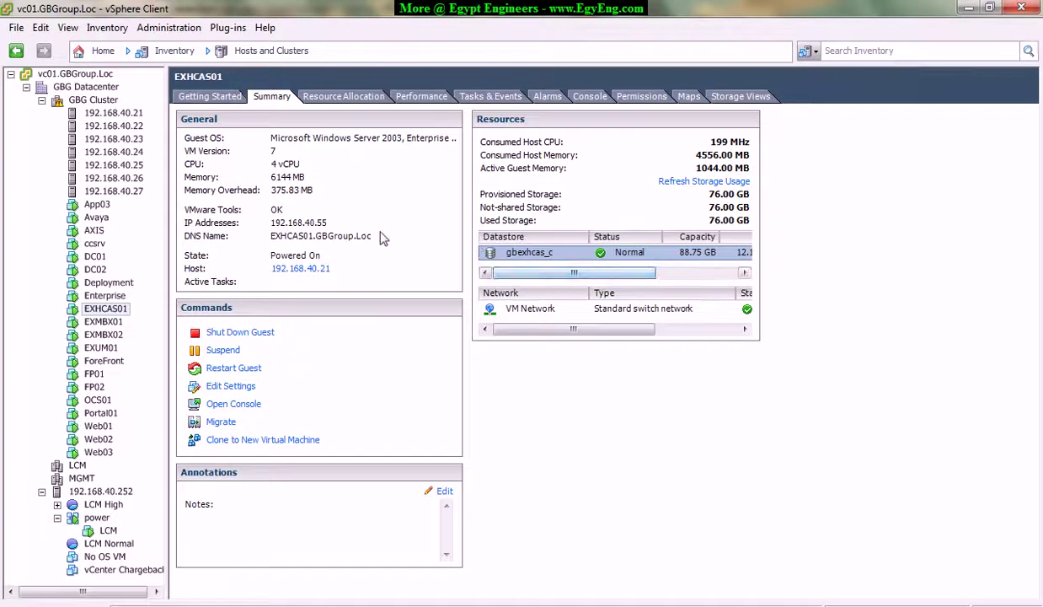
click(275, 604)
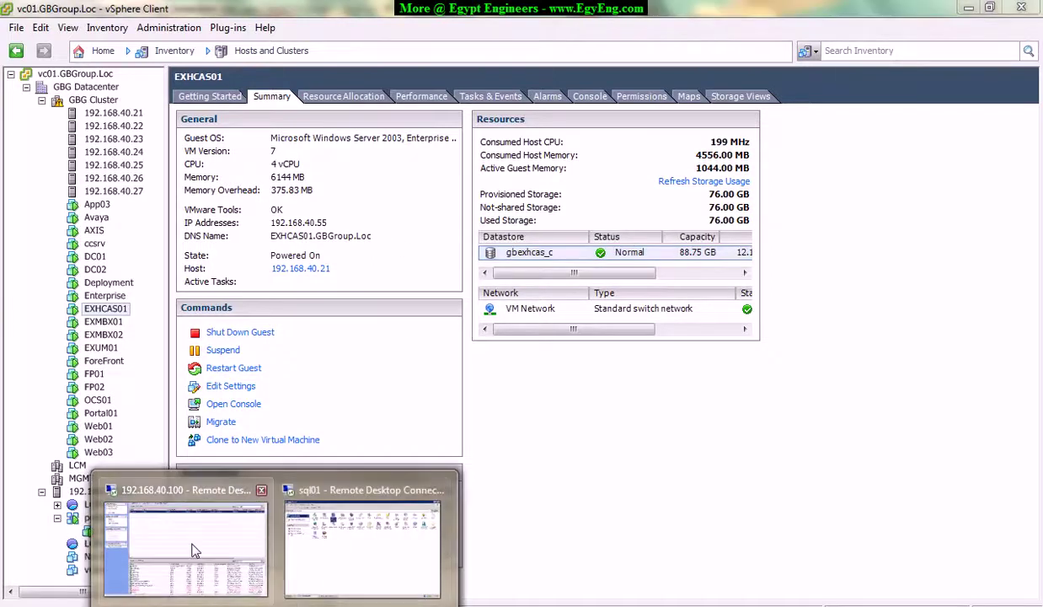
Highlight OneNote agenda item 4, creating a backup-to-disk folder device, then return to Backup Exec's job history.
click(198, 551)
drag(1039, 242, 1039, 169)
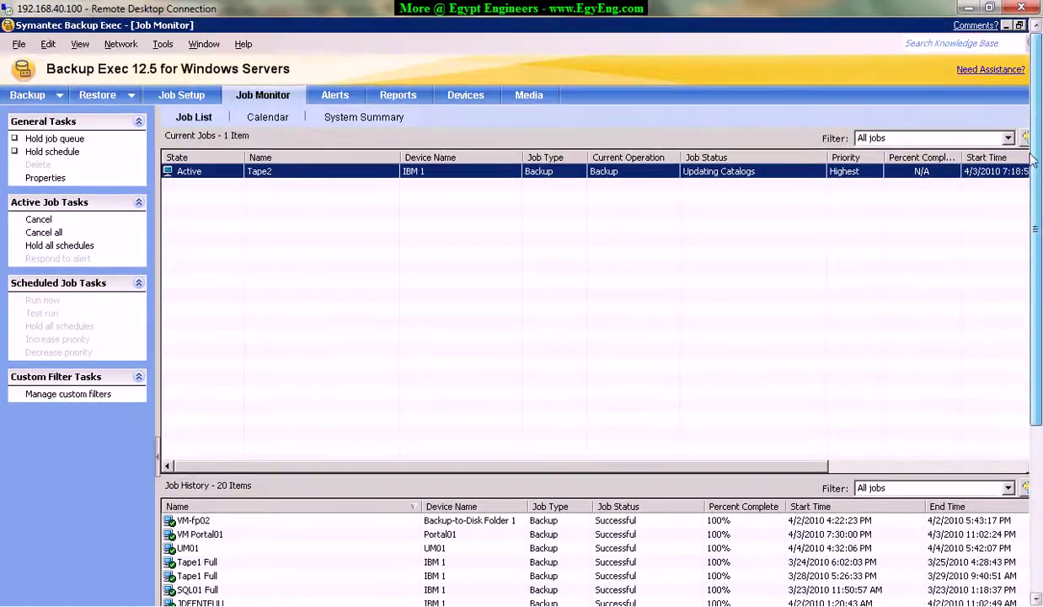
click(421, 603)
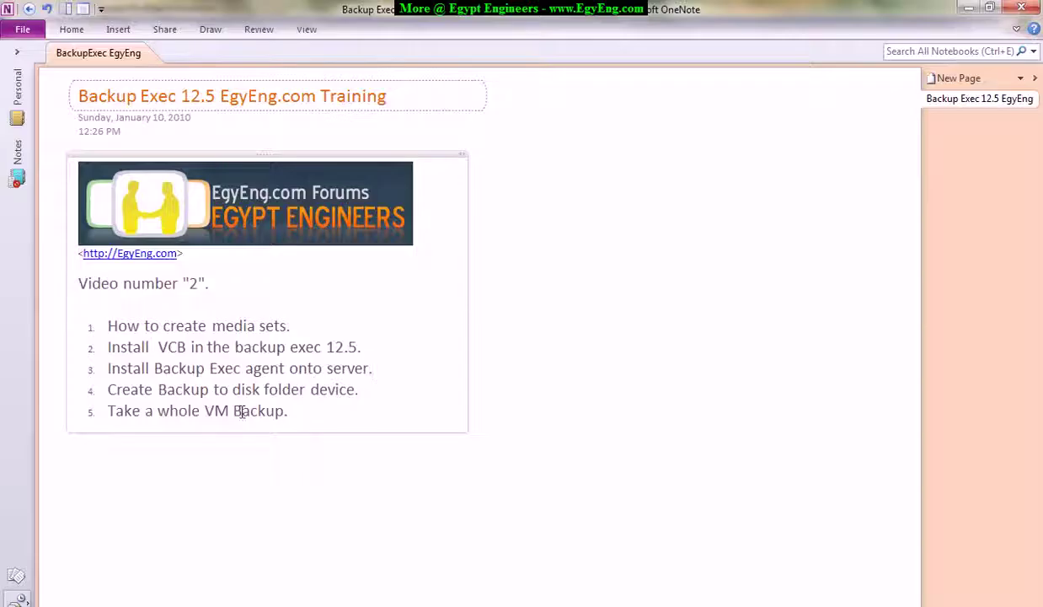
drag(107, 369, 381, 368)
drag(109, 389, 369, 390)
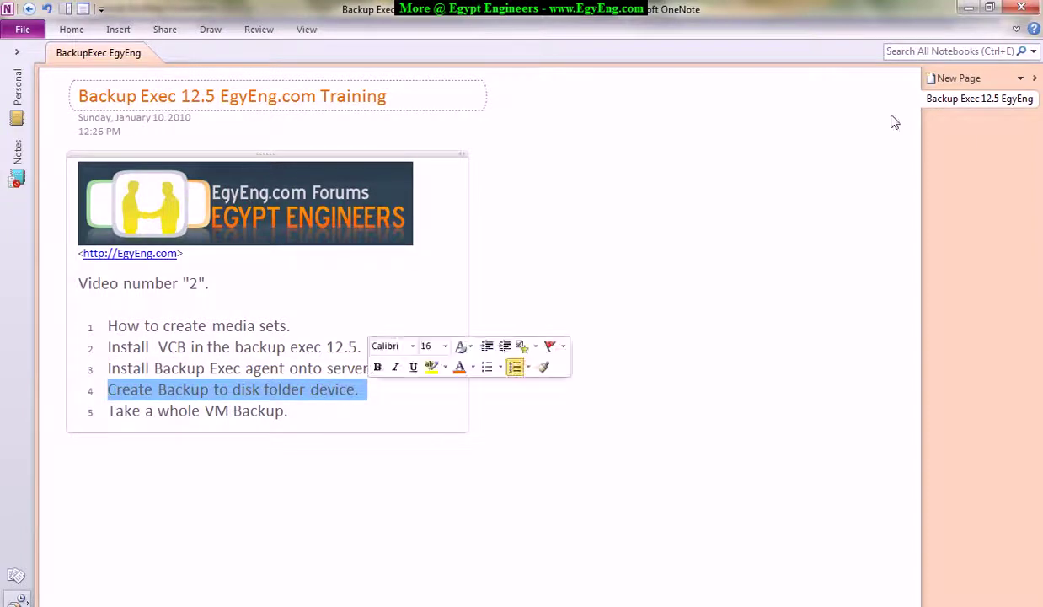
click(969, 8)
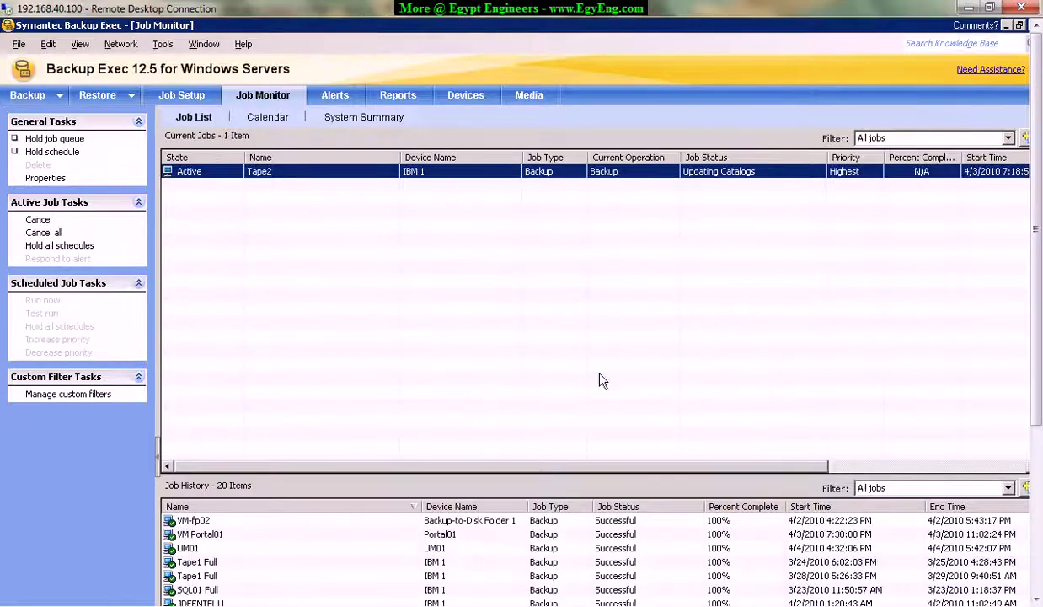
scroll(1005, 329, down, 5)
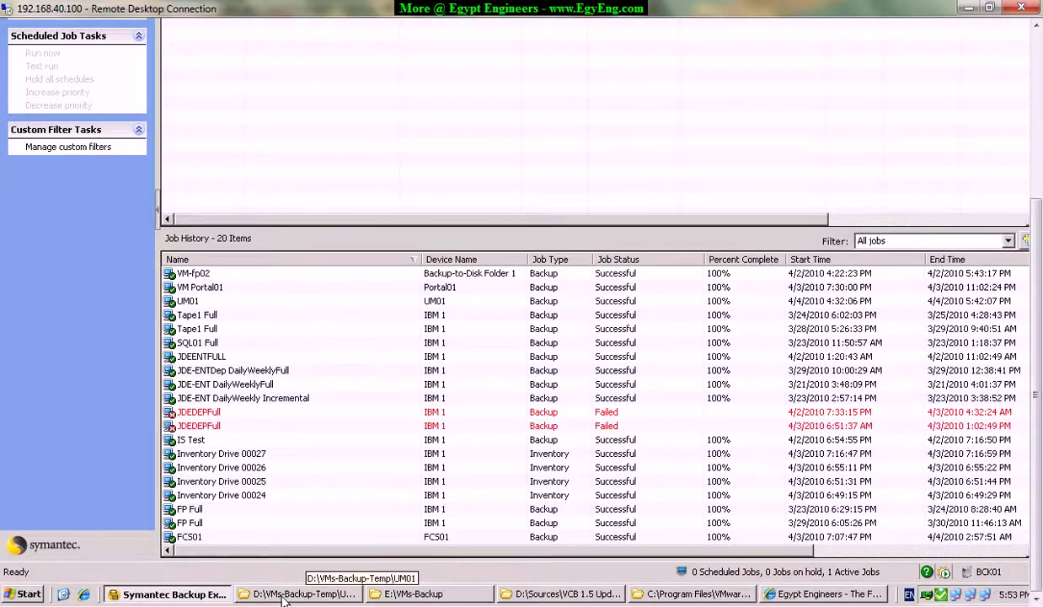
click(25, 593)
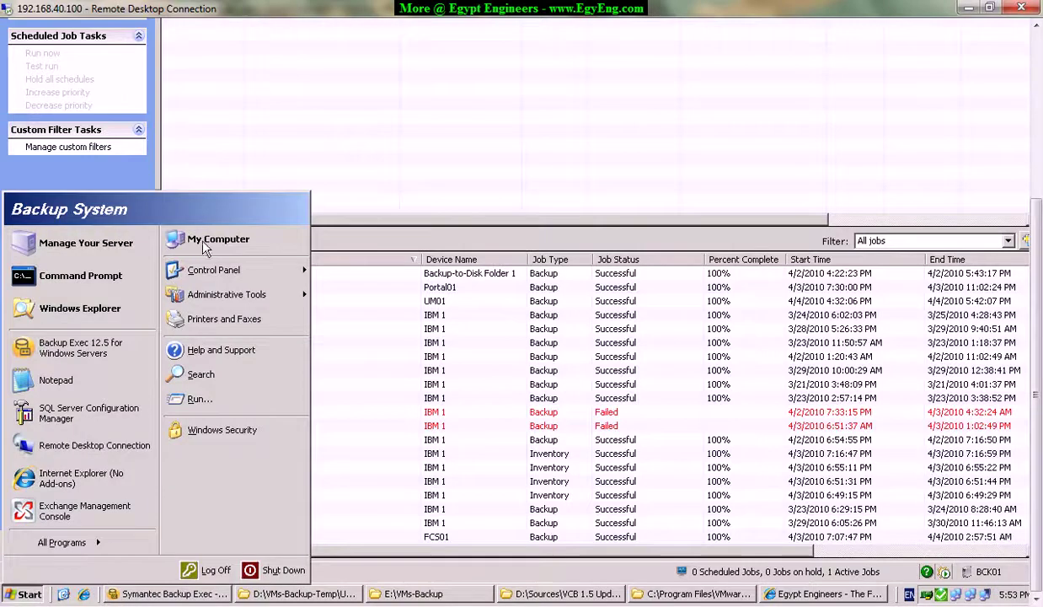
click(208, 240)
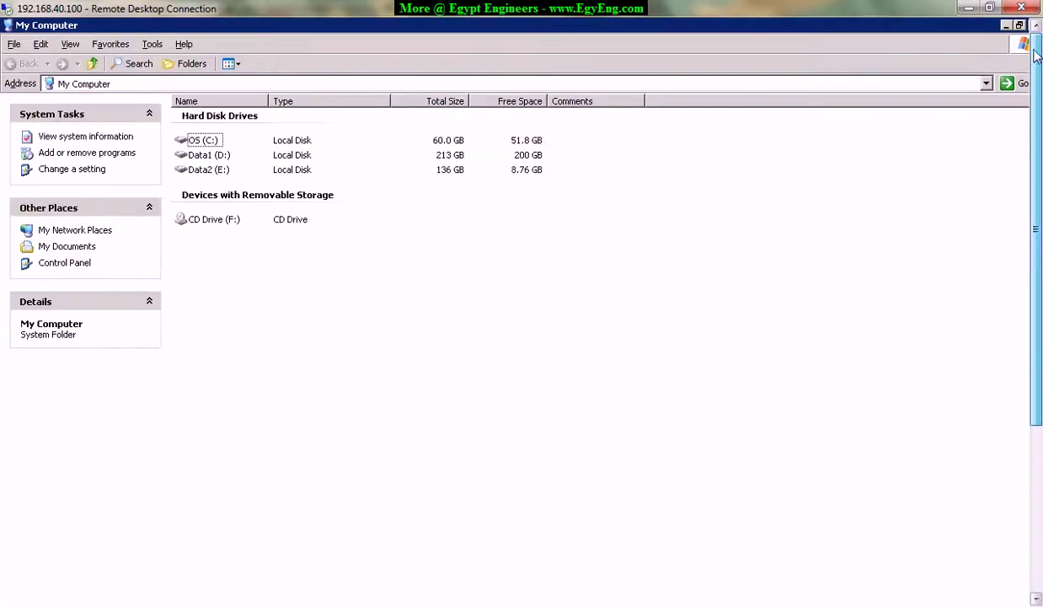
click(191, 140)
click(196, 156)
click(195, 169)
click(202, 155)
click(202, 169)
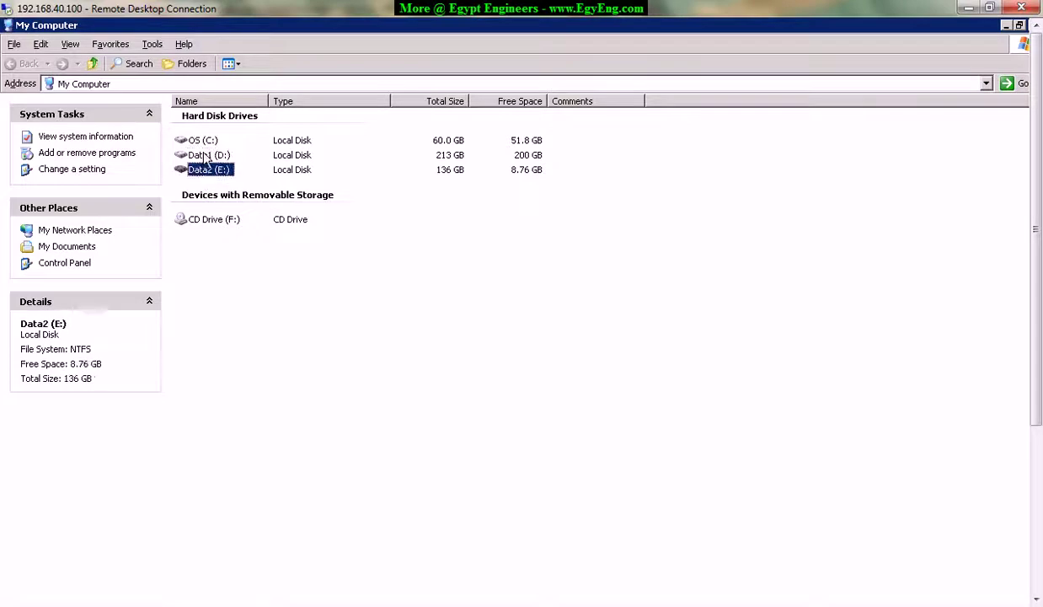
click(202, 155)
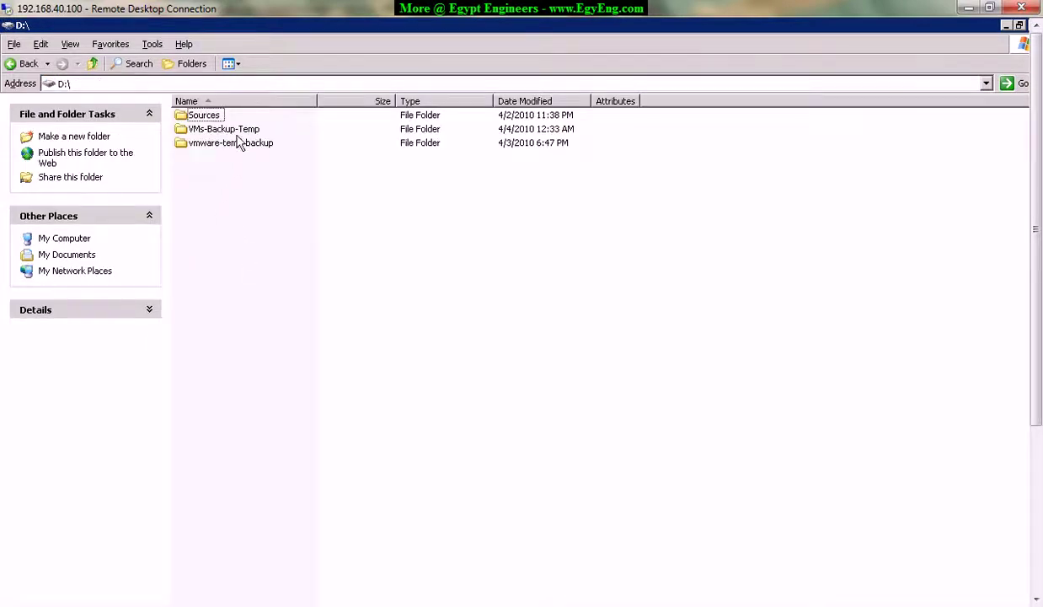
click(222, 130)
double_click(230, 129)
drag(198, 235, 188, 128)
drag(239, 277, 202, 133)
click(246, 258)
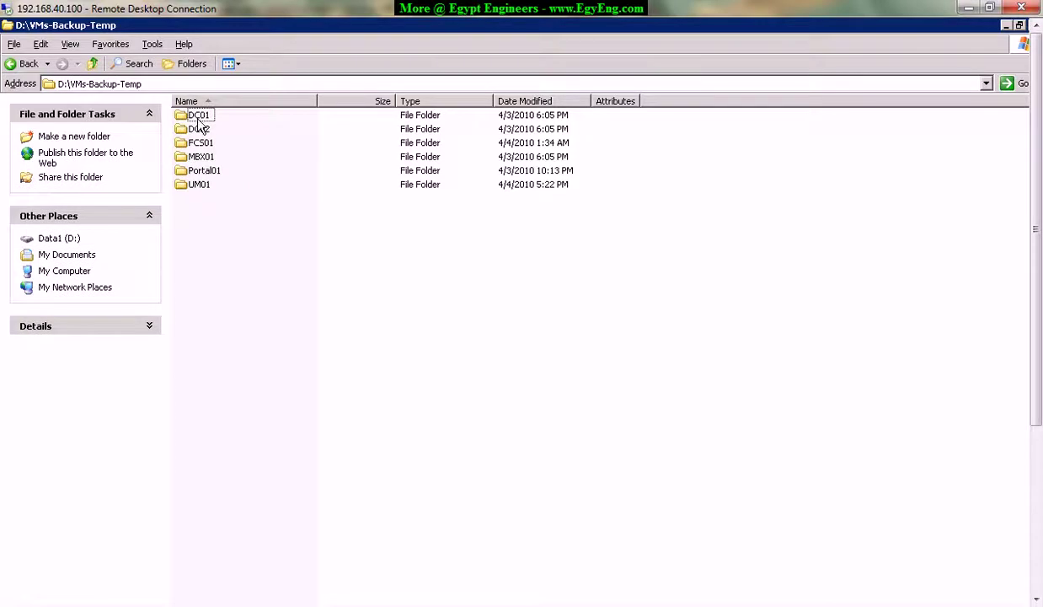
key(BackSpace)
key(BackSpace)
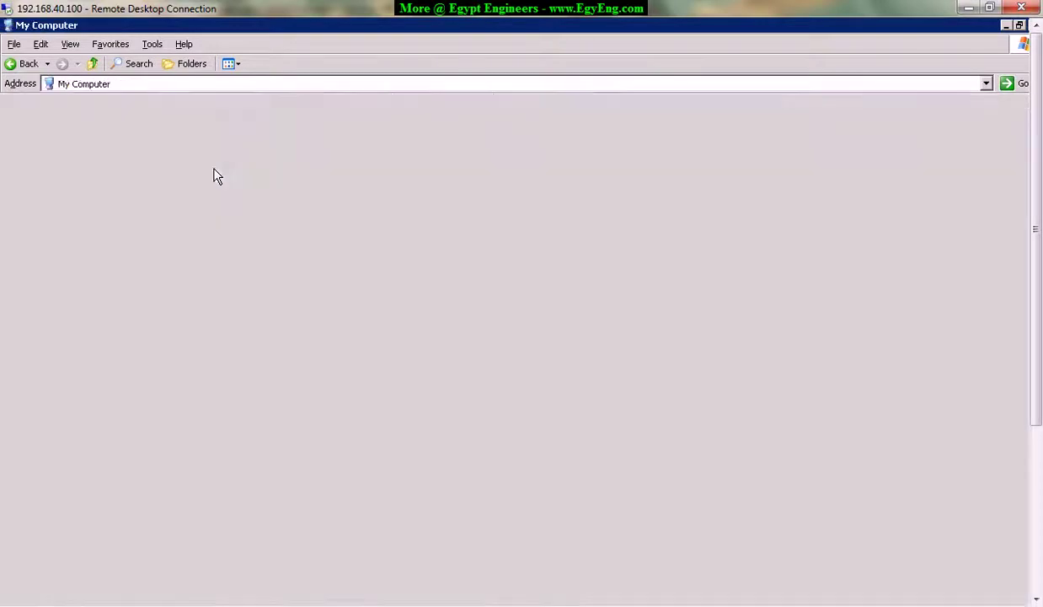
double_click(197, 171)
click(206, 118)
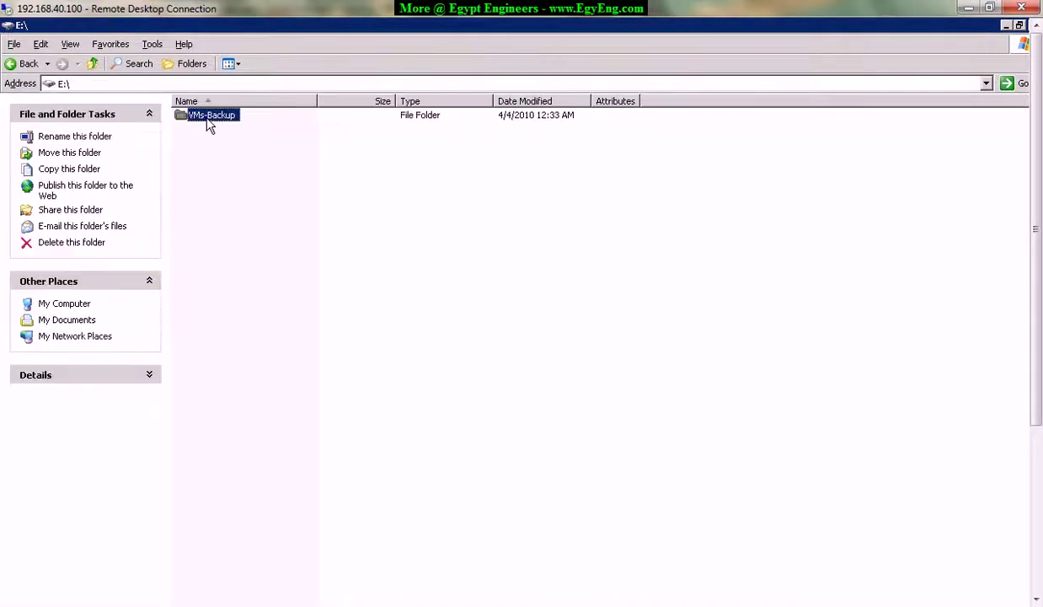
double_click(215, 118)
drag(228, 251, 191, 108)
click(218, 242)
key(BackSpace)
key(BackSpace)
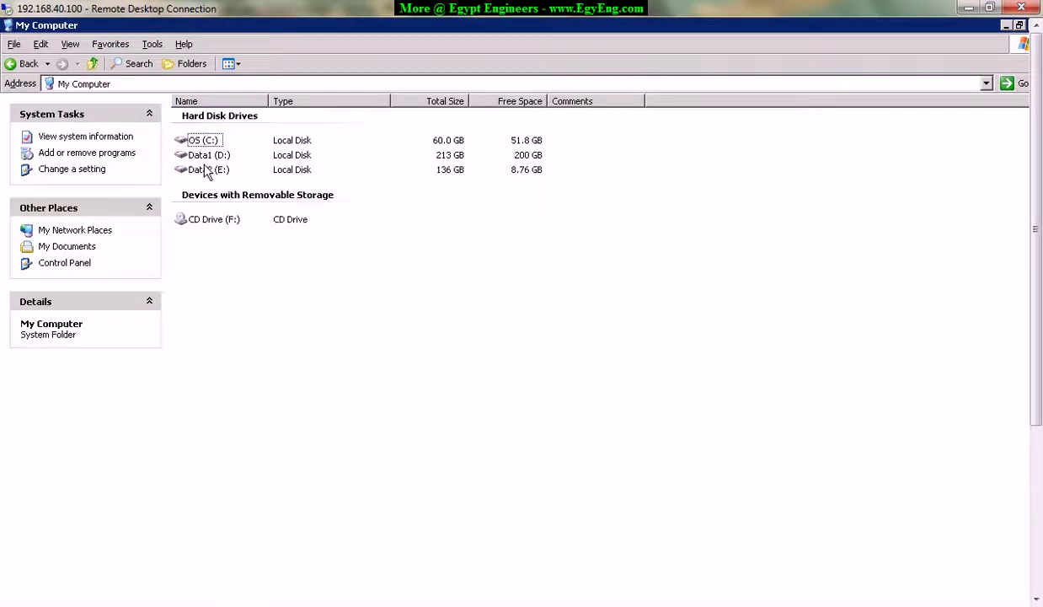
click(206, 157)
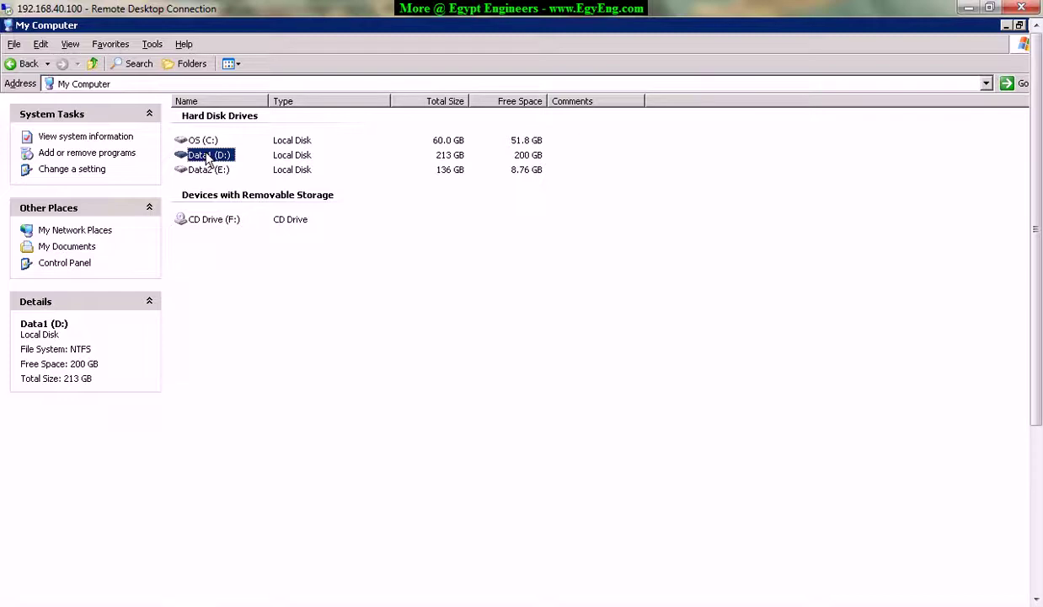
Open the VMs-Backup-Temp folder on the Data1 (D:) drive.
click(206, 157)
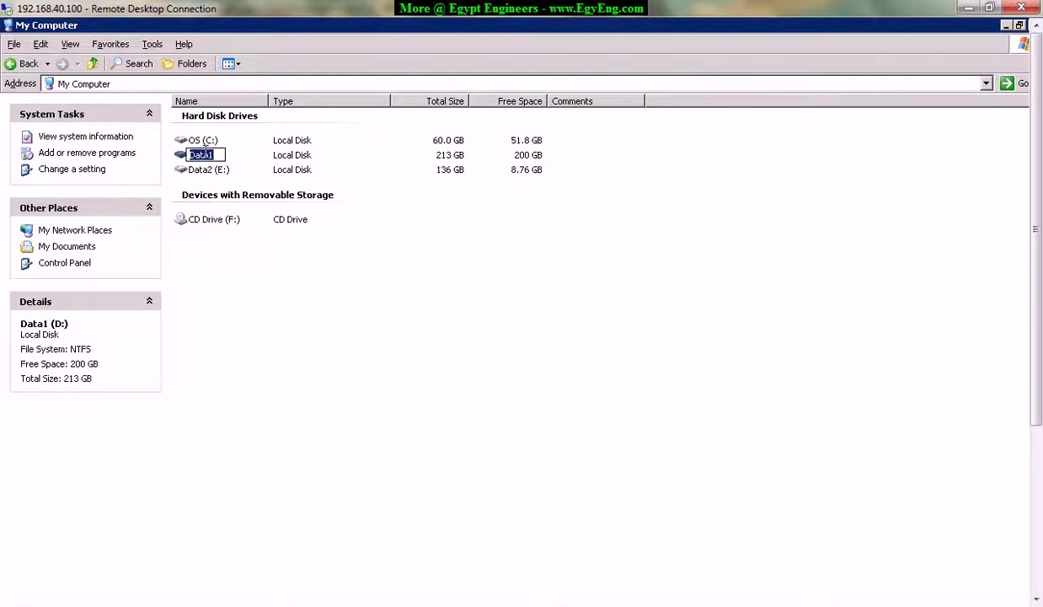
key(Return)
key(Return)
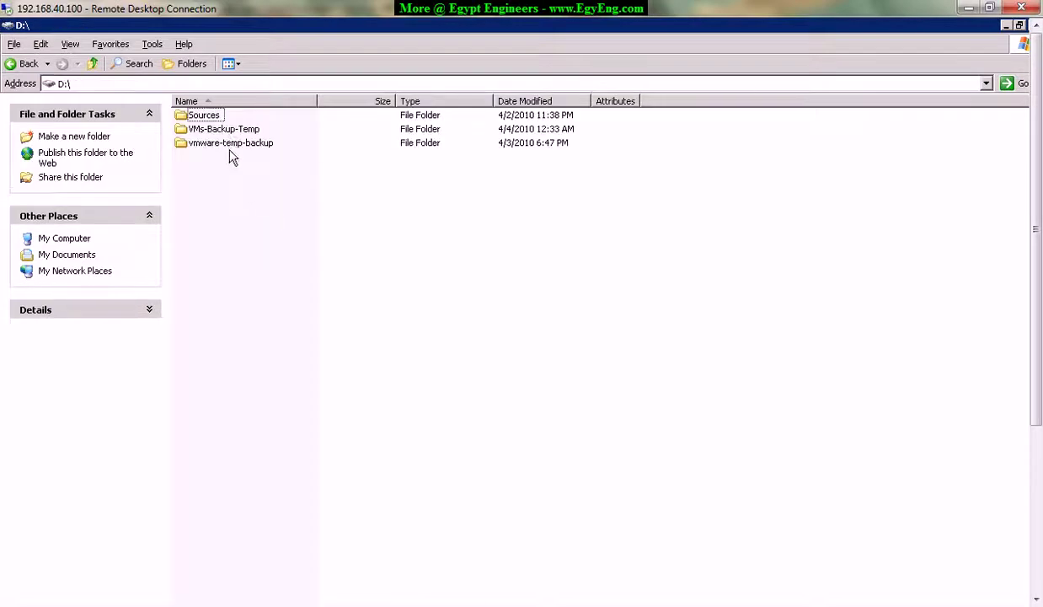
click(232, 132)
double_click(229, 131)
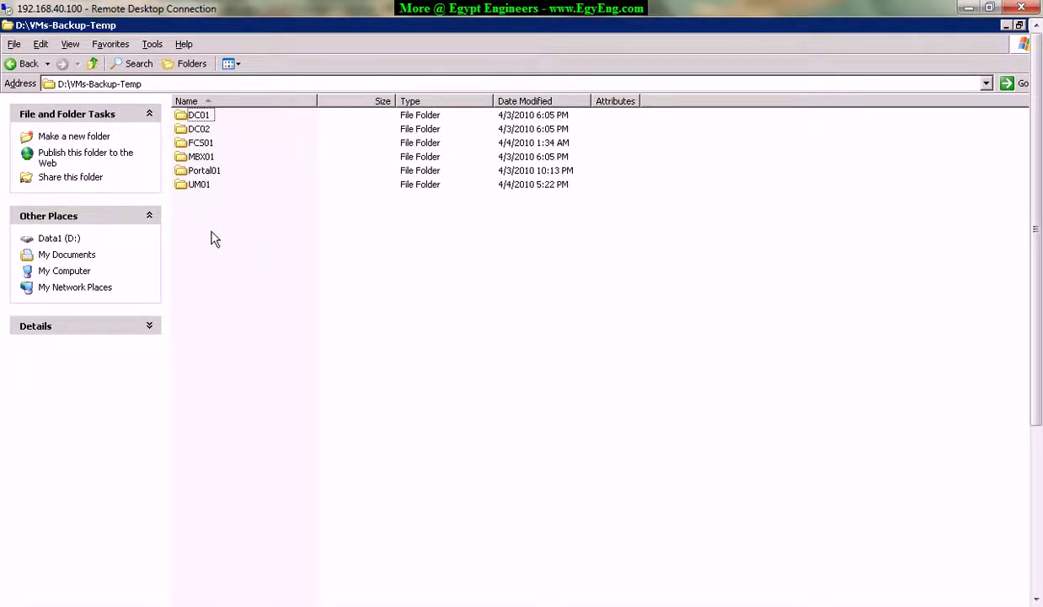
Create a new folder named EXHCAS01 in D:\VMs-Backup-Temp.
right_click(203, 231)
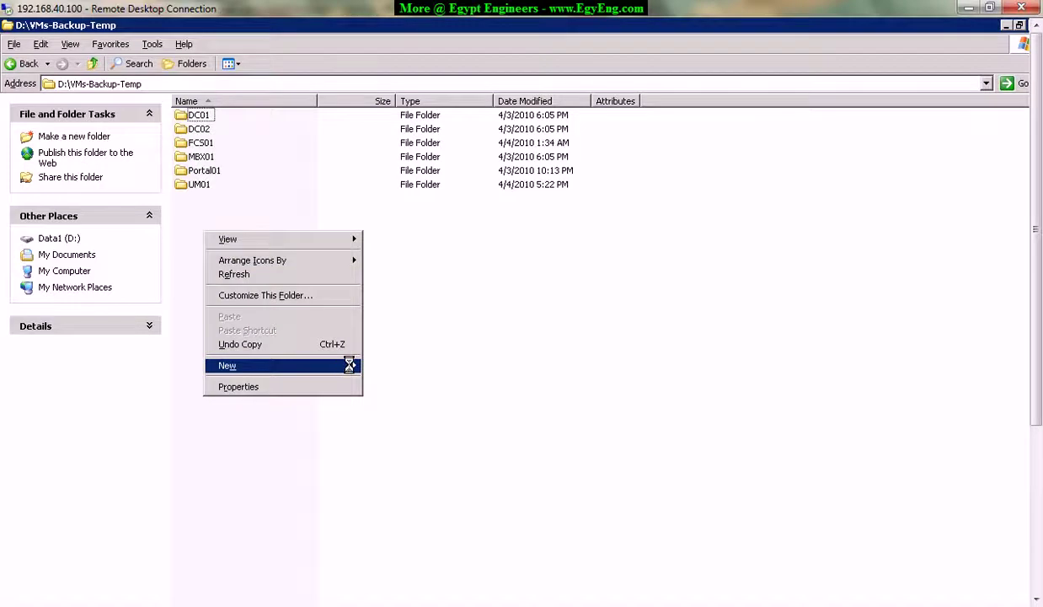
mouse_move(351, 365)
click(426, 369)
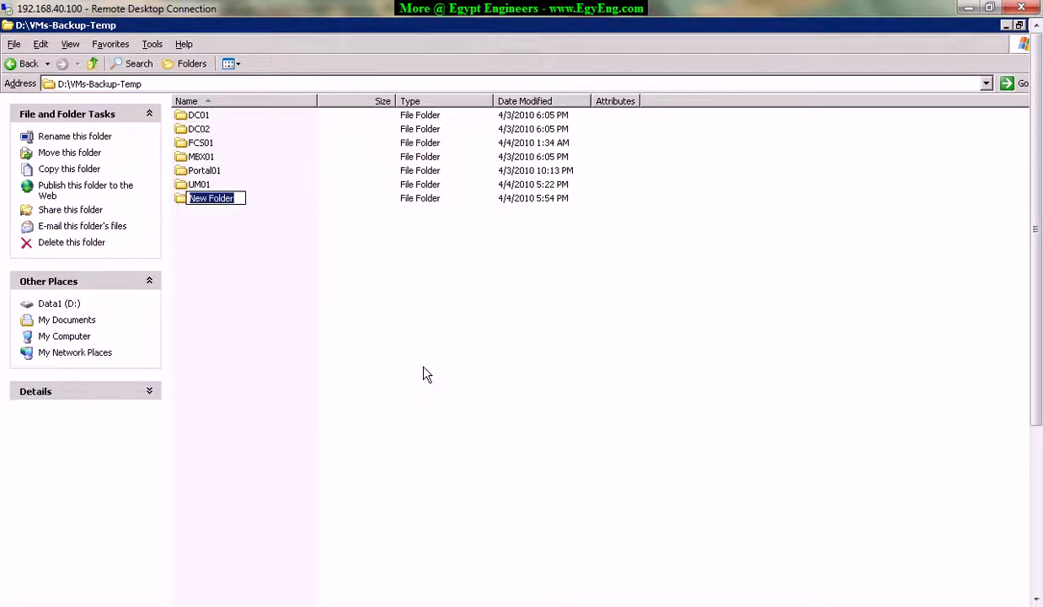
text(EXU)
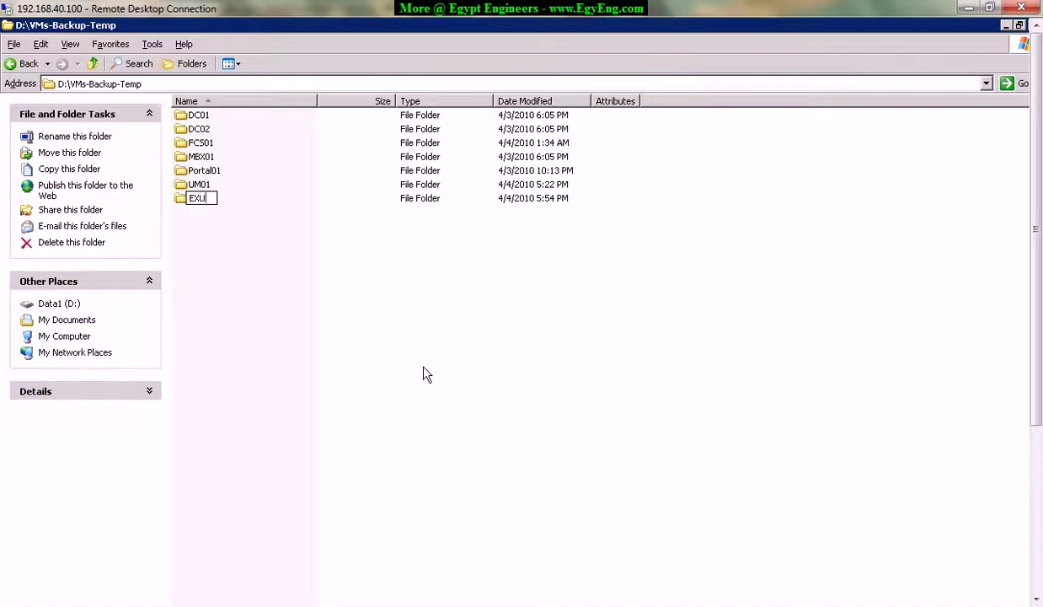
key(BackSpace)
key(BackSpace)
text(HCAS01)
key(Return)
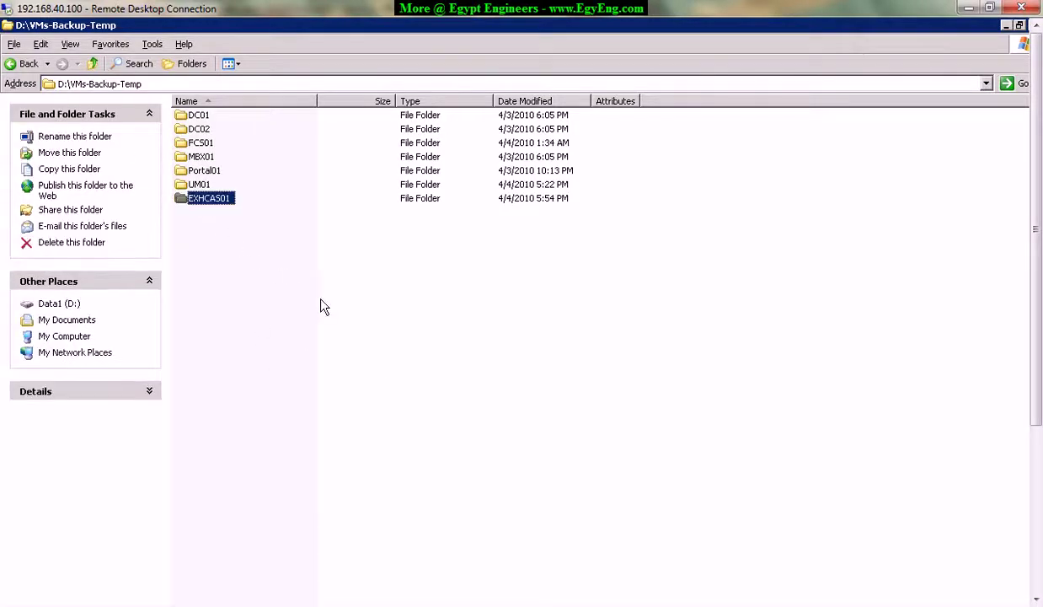
Copy the EXHCAS01 folder and go back up to the root of D:.
right_click(218, 207)
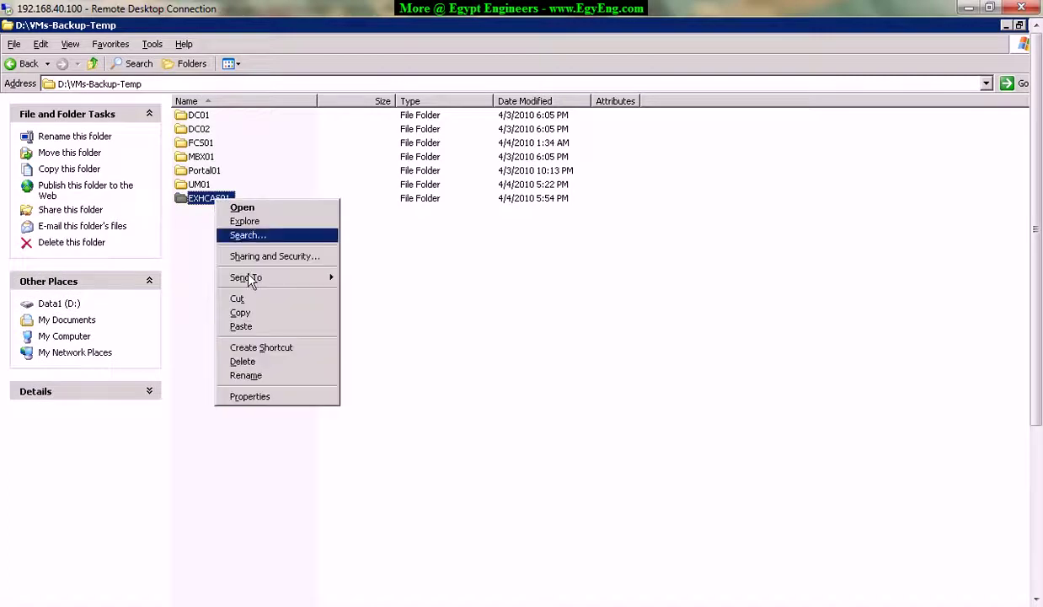
click(274, 307)
key(BackSpace)
key(BackSpace)
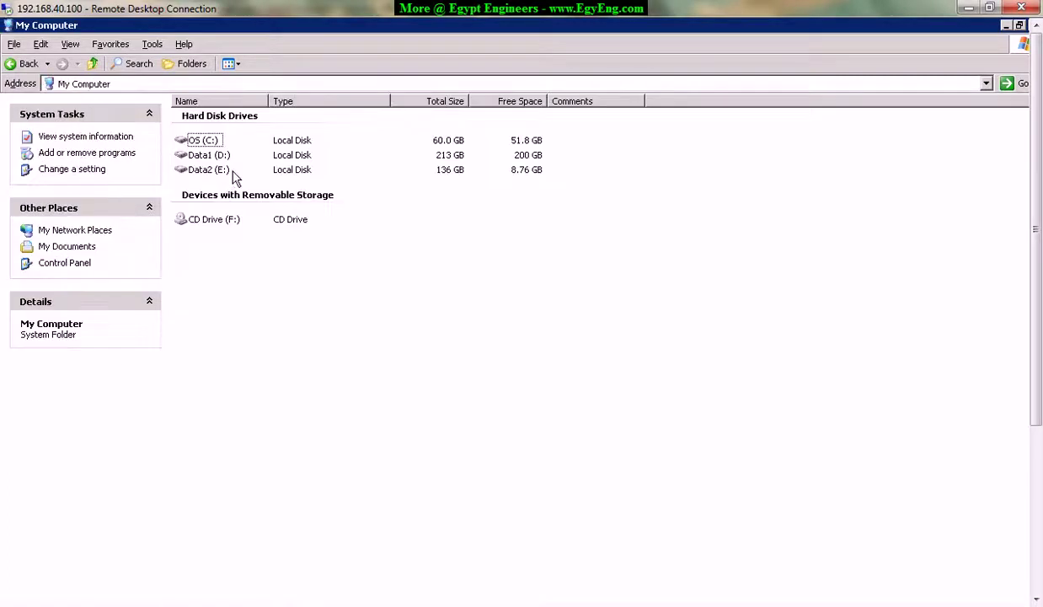
Paste the copied EXHCAS01 folder into E:\VMs-Backup.
click(214, 177)
double_click(210, 177)
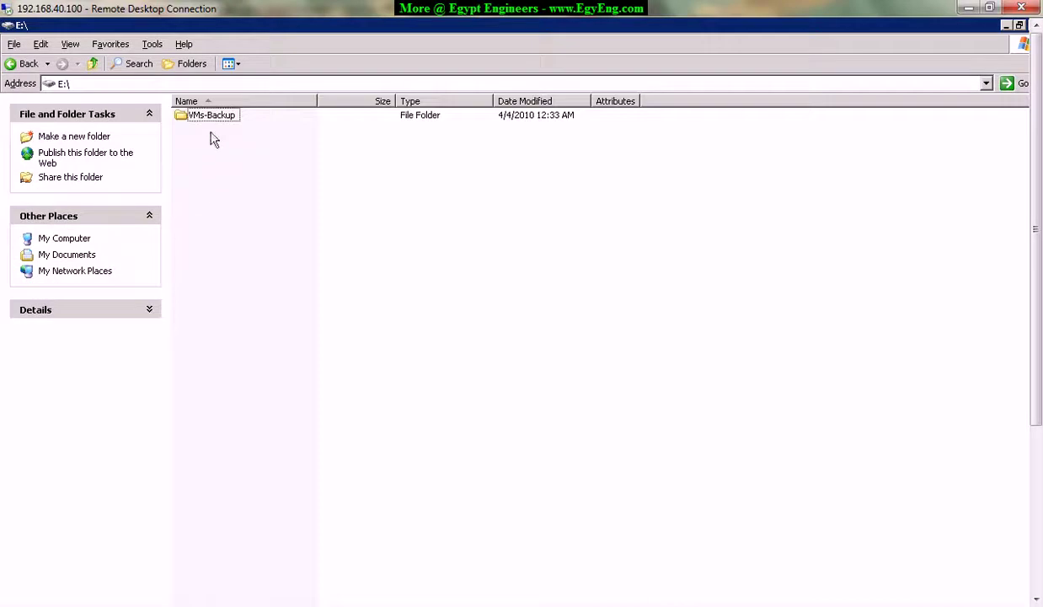
click(210, 111)
double_click(210, 111)
right_click(221, 290)
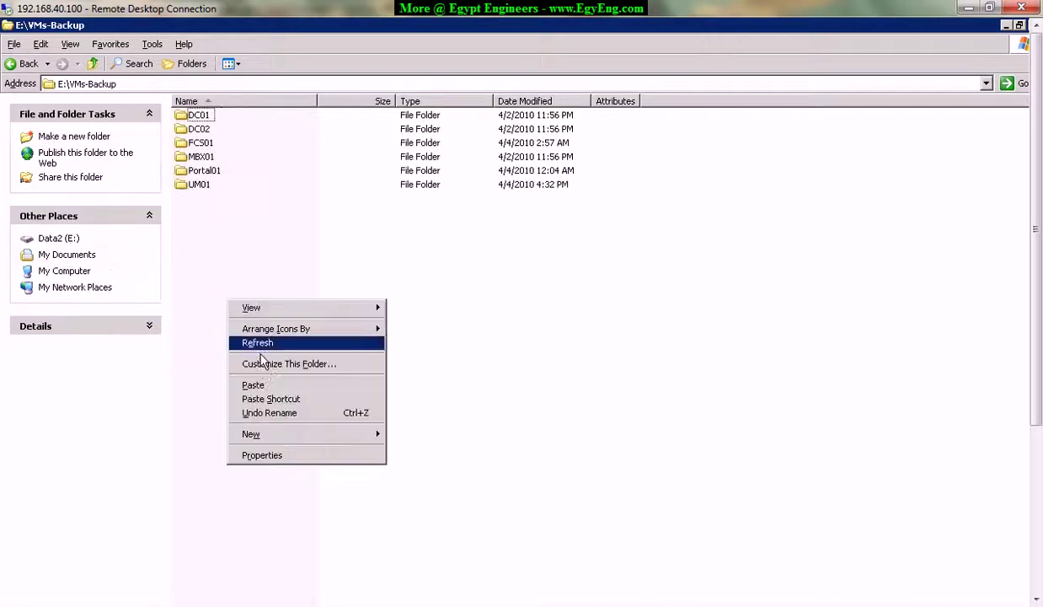
click(265, 387)
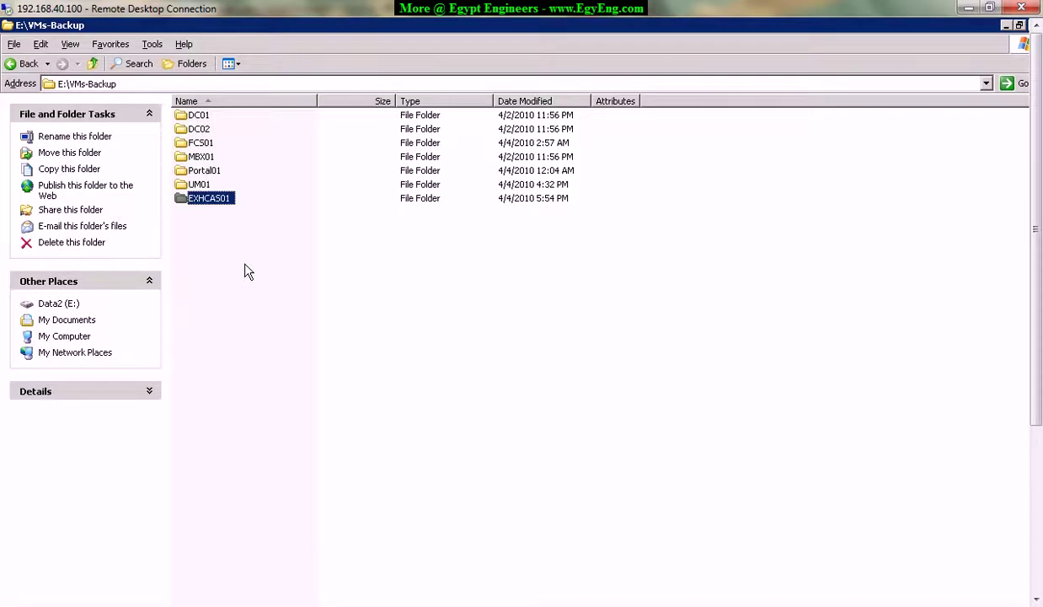
key(BackSpace)
key(BackSpace)
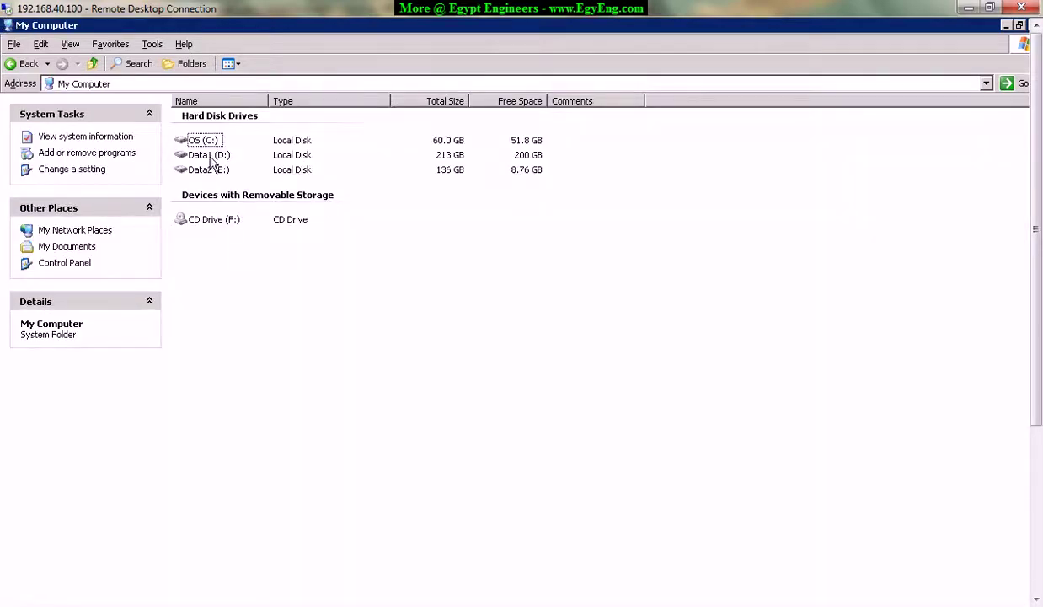
Browse D:\VMs-Backup-Temp's VM folders, then briefly hide Explorer to check the backup job.
double_click(198, 156)
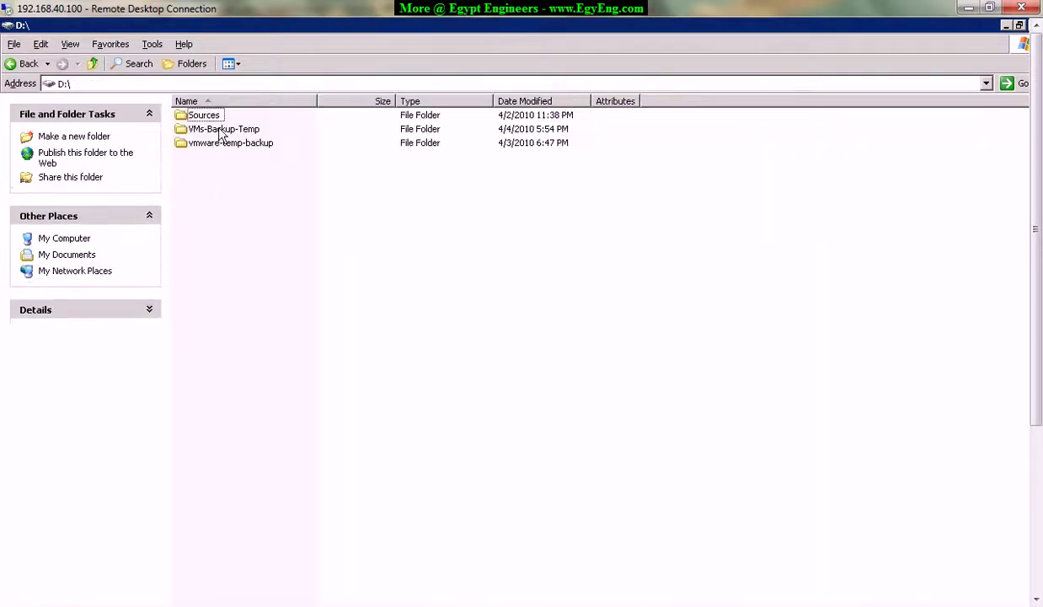
double_click(221, 131)
click(187, 198)
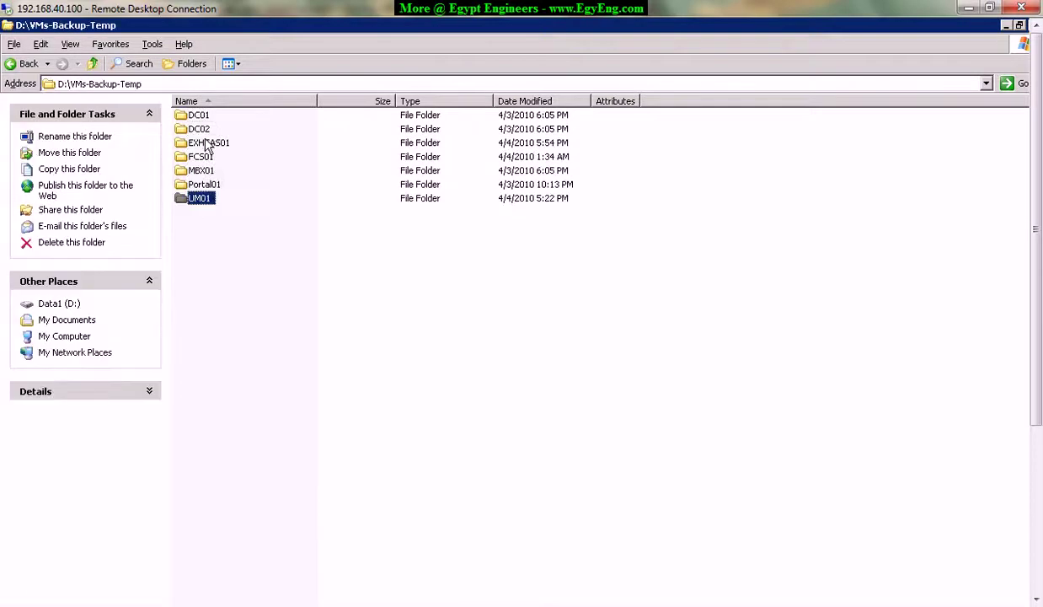
click(206, 144)
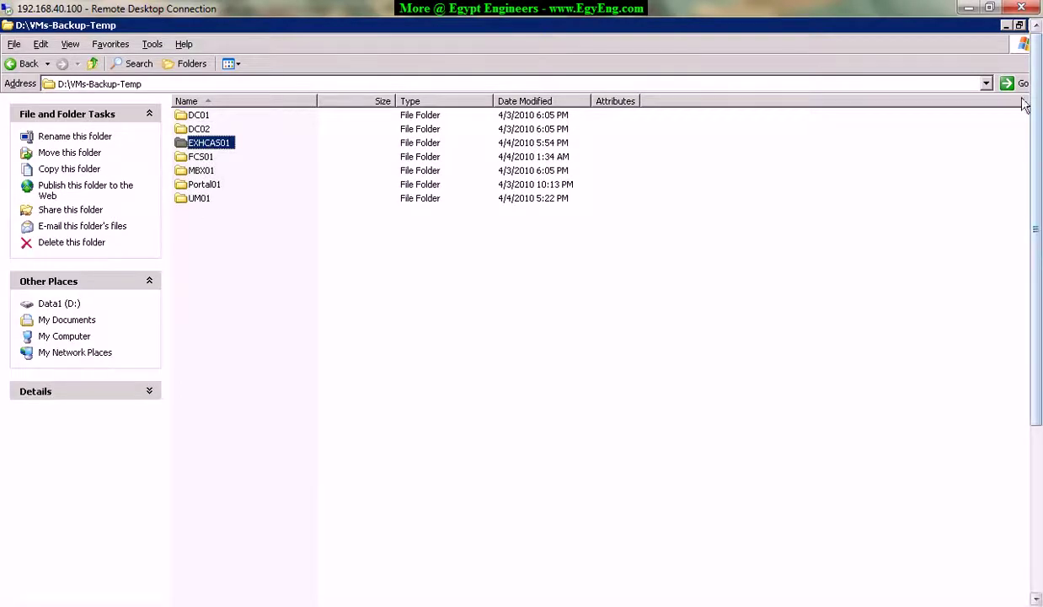
click(6, 28)
click(37, 84)
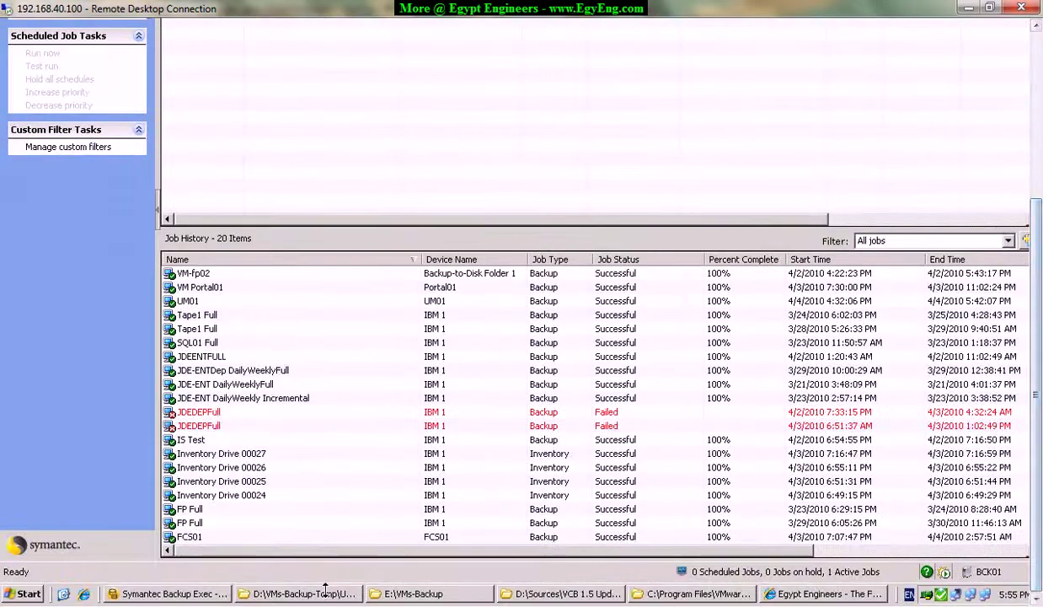
Open the D:\VMs-Backup-Temp\EXHCAS01 folder.
click(305, 593)
drag(1037, 396, 1019, 229)
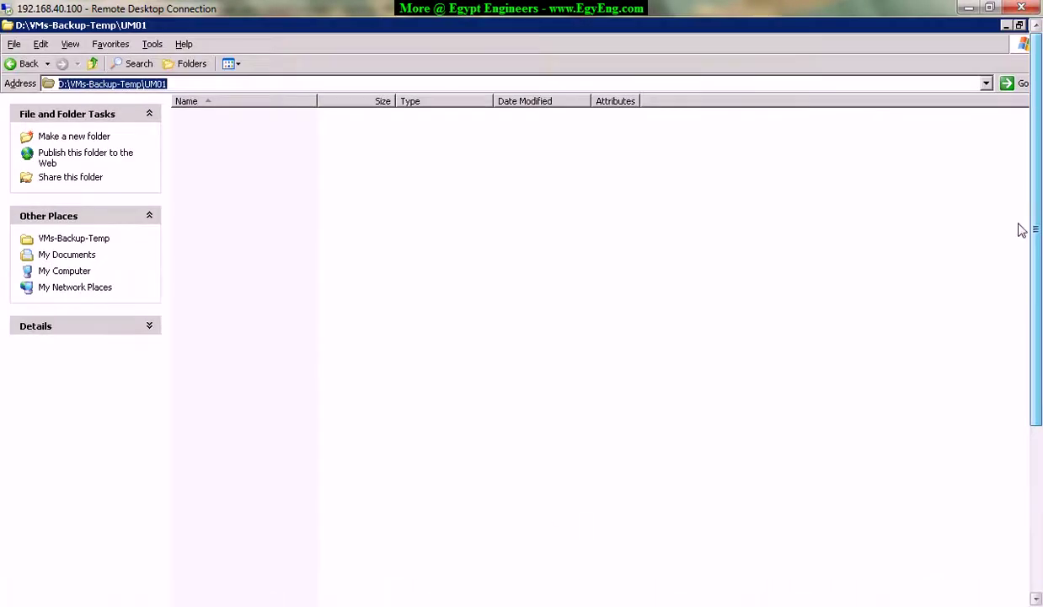
click(321, 240)
key(BackSpace)
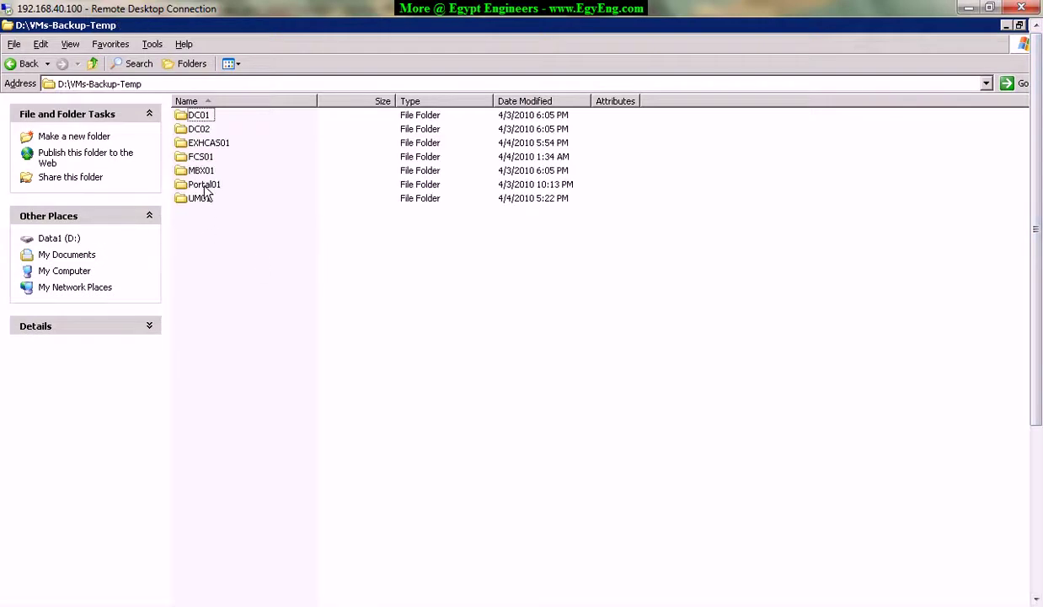
click(203, 184)
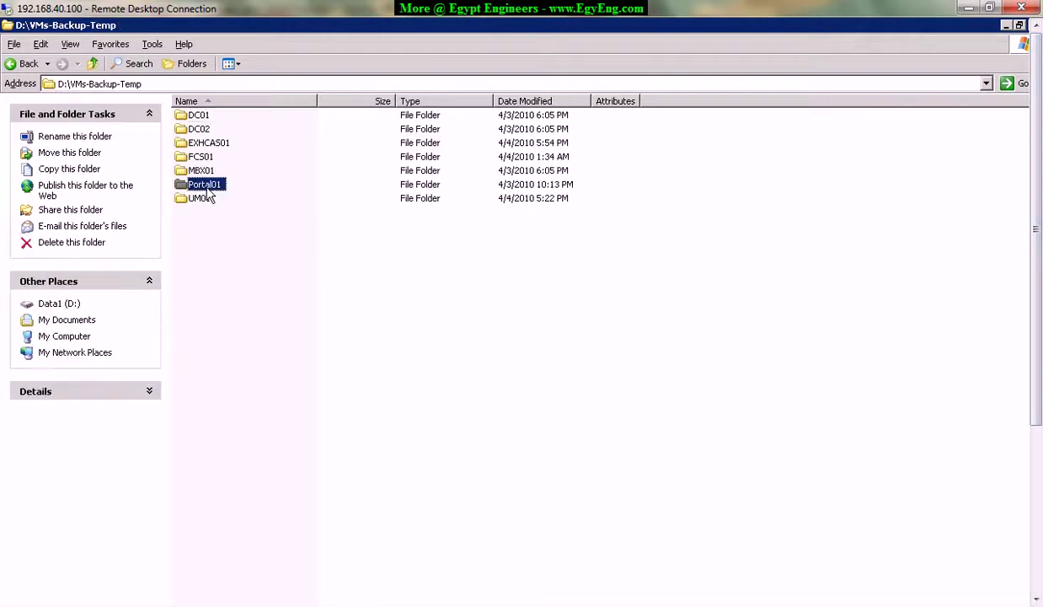
click(215, 145)
double_click(221, 151)
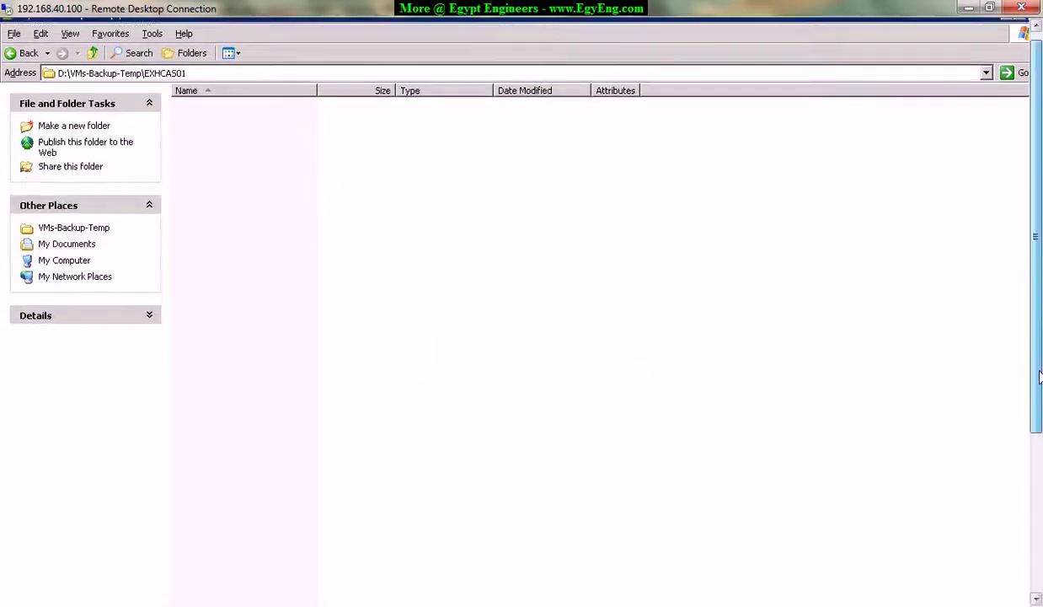
Refresh E:\VMs-Backup and open its empty EXHCAS01 folder.
click(412, 594)
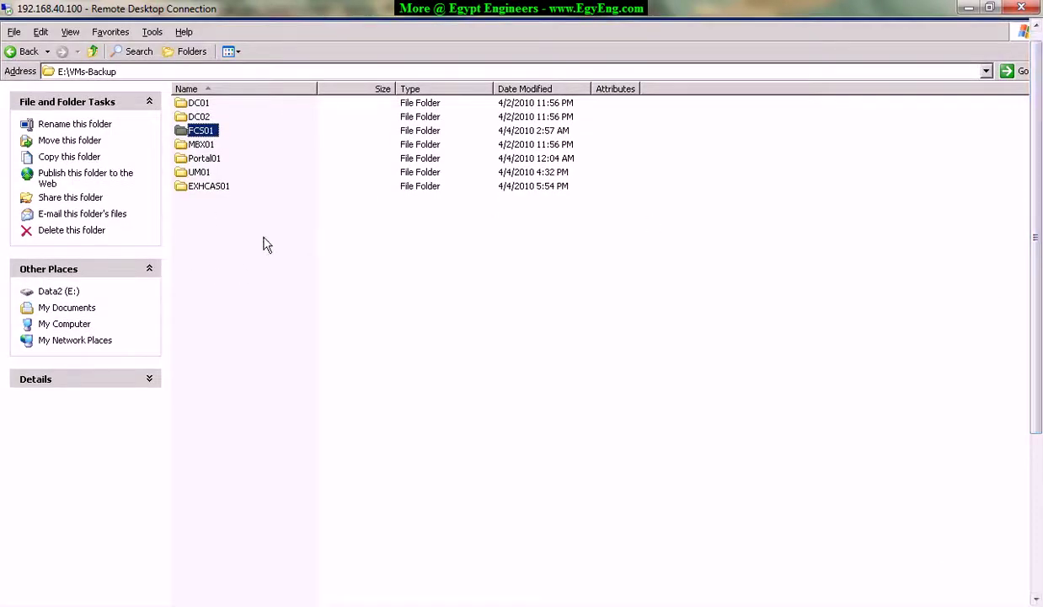
click(229, 224)
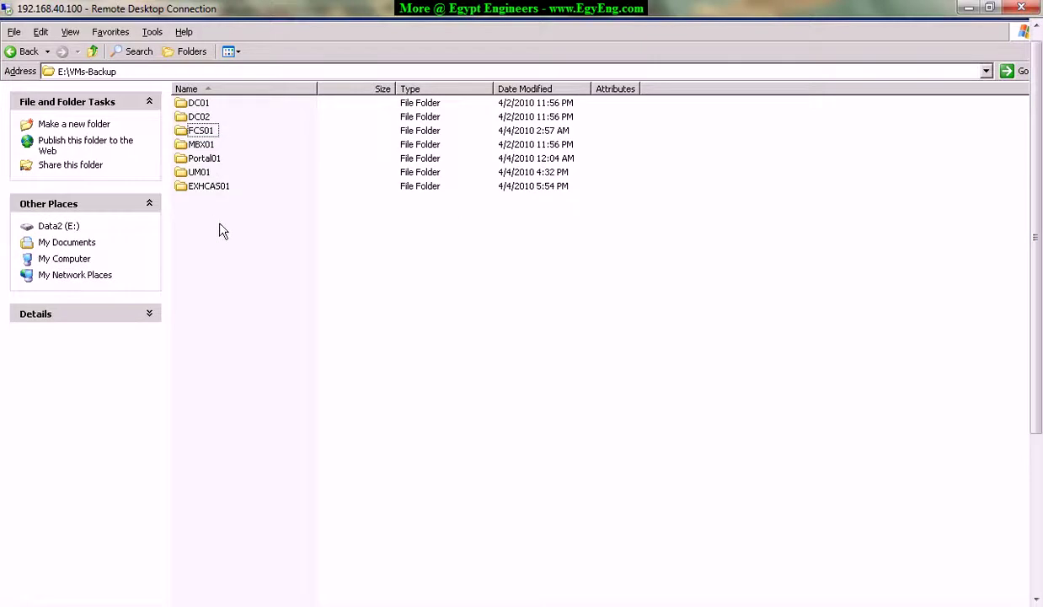
right_click(219, 224)
click(249, 266)
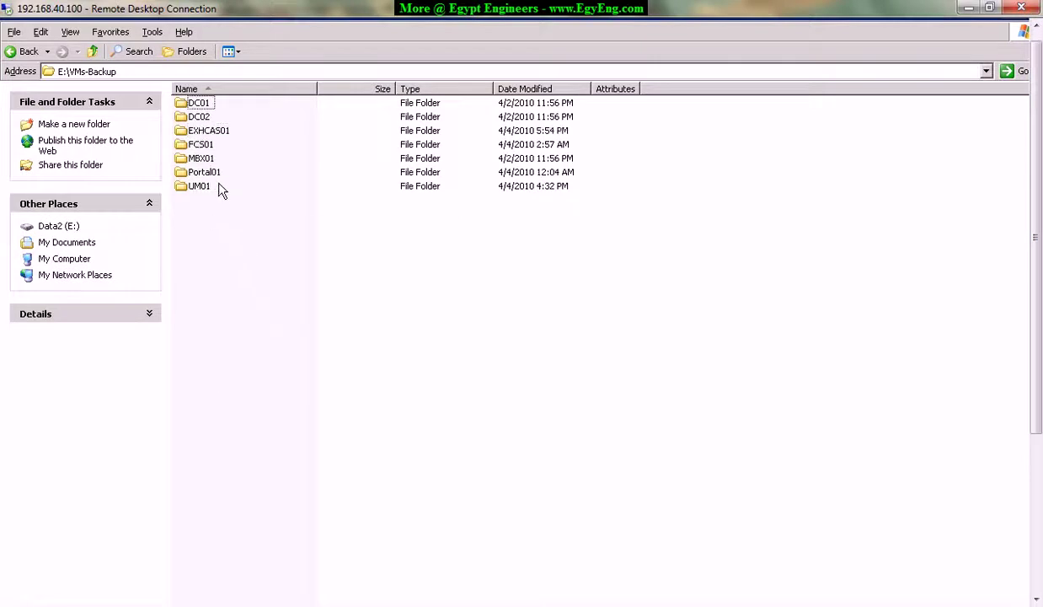
double_click(202, 131)
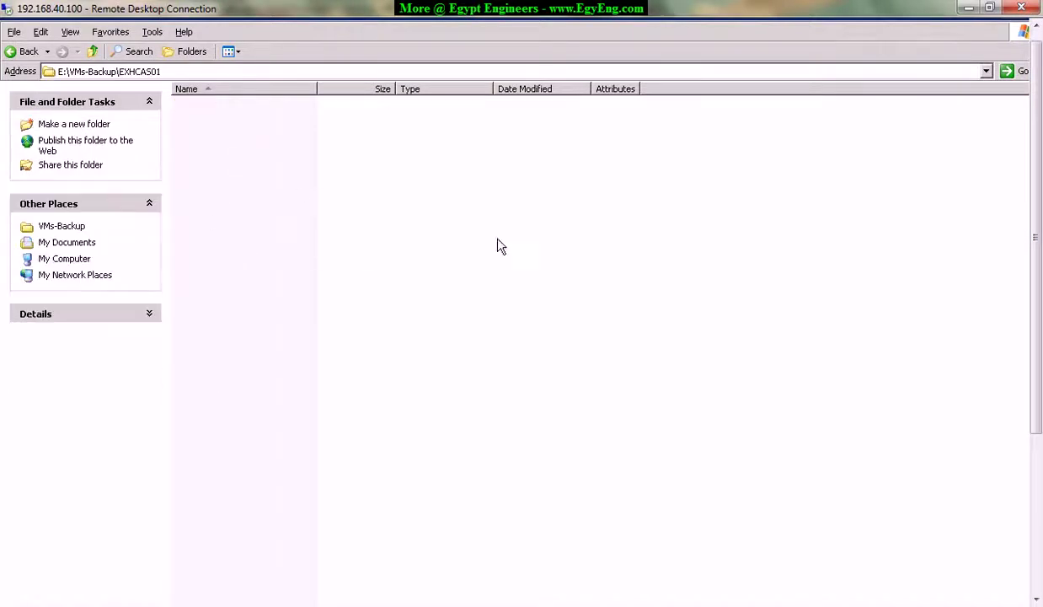
drag(1038, 307, 1038, 474)
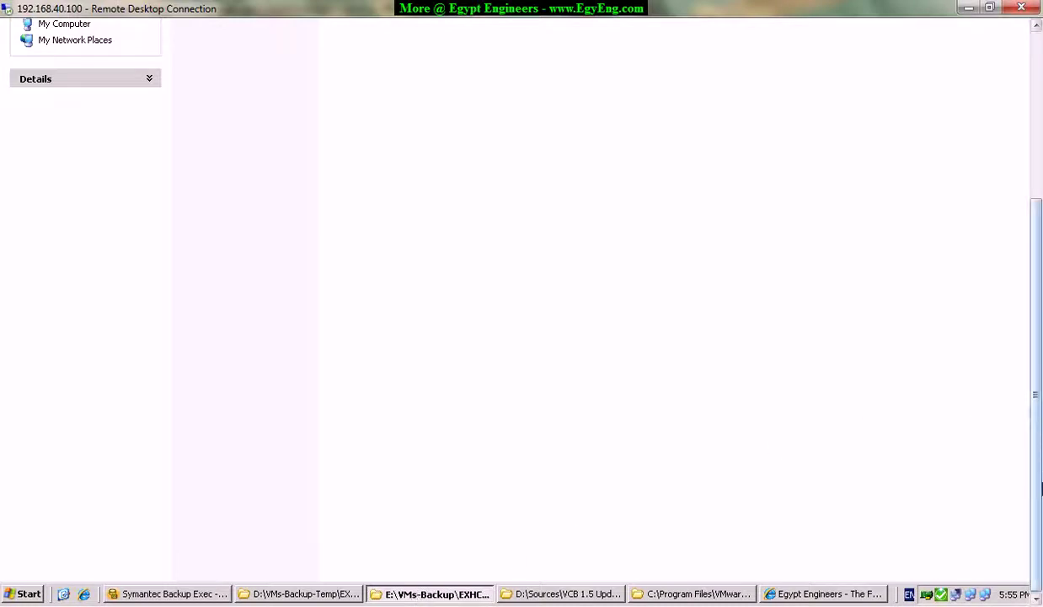
In Backup Exec's Devices view, show the stand-alone drives and the IBM 1 drive's media.
click(172, 593)
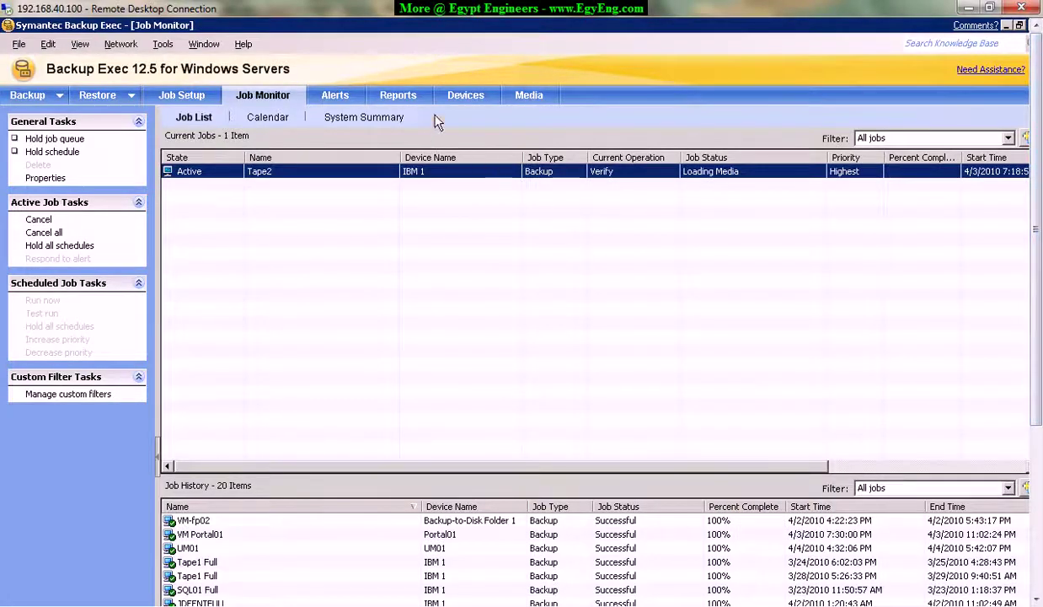
click(464, 96)
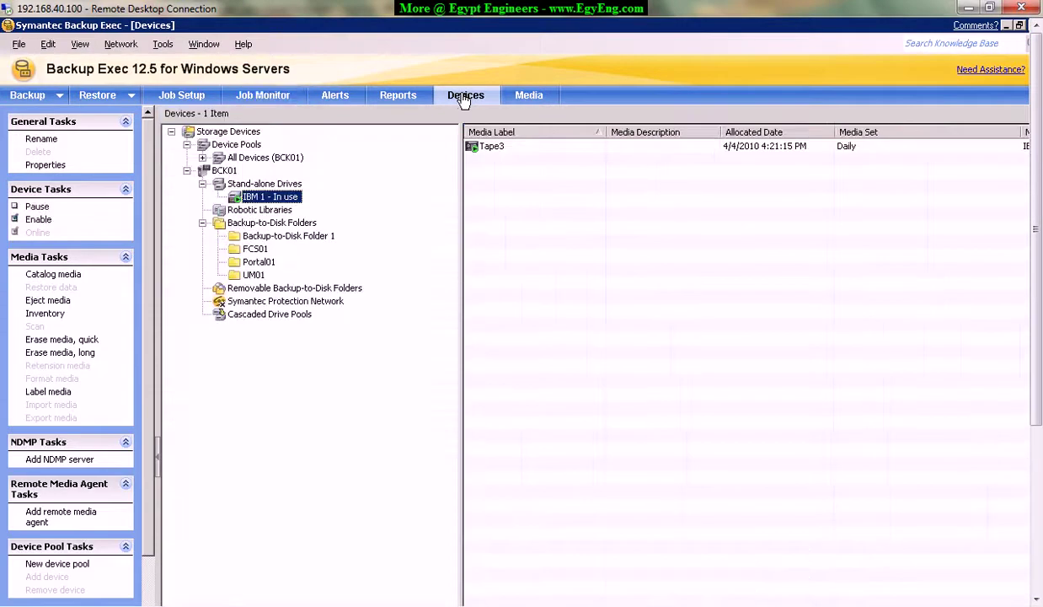
click(258, 184)
click(267, 198)
List the Backup-to-Disk folders and inspect Folder 1, FCS01, Portal01 and UM01.
click(253, 224)
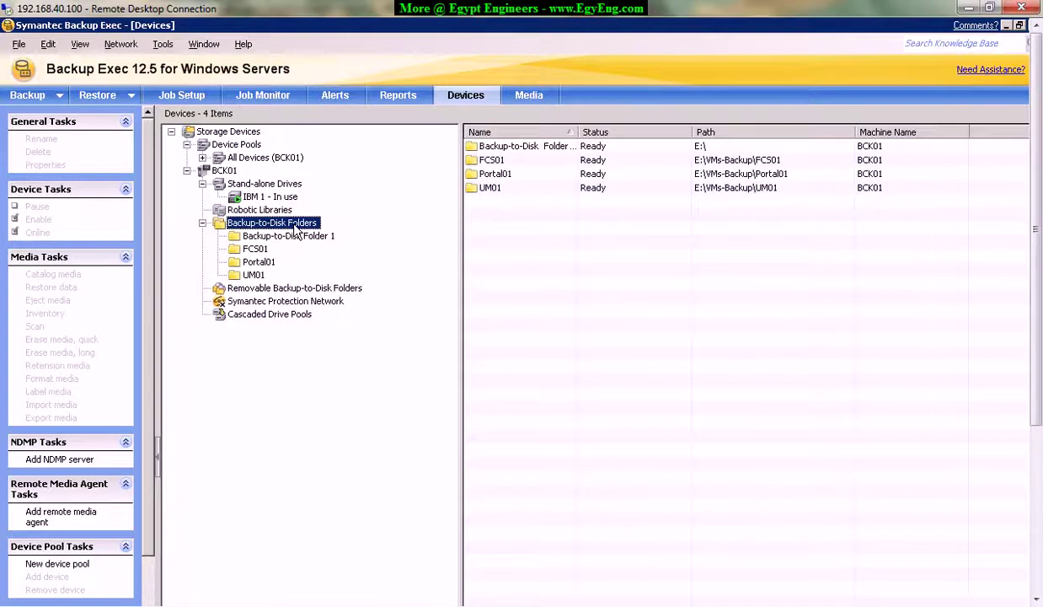
click(517, 146)
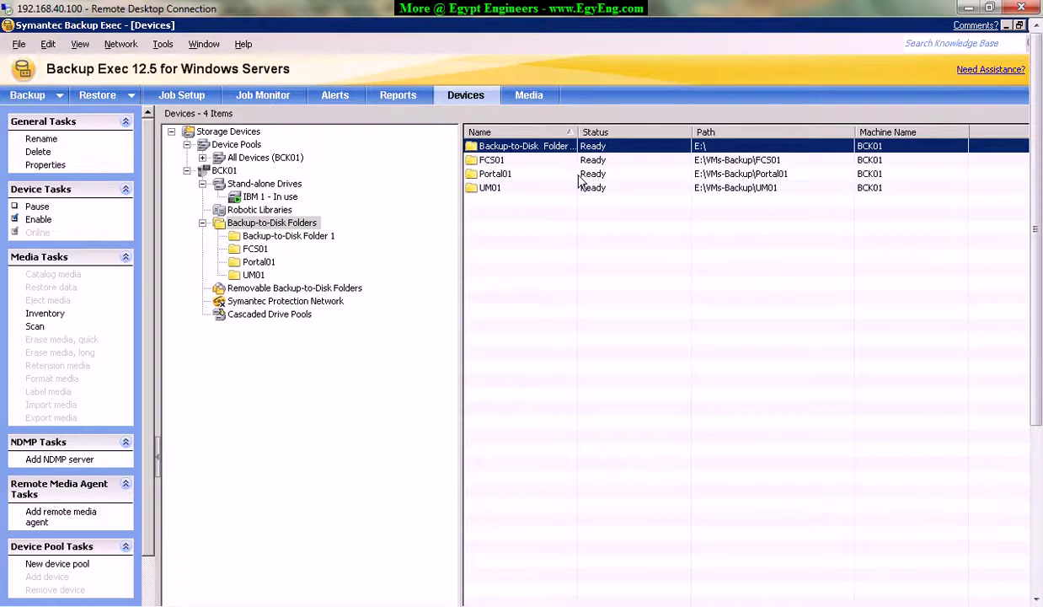
click(604, 159)
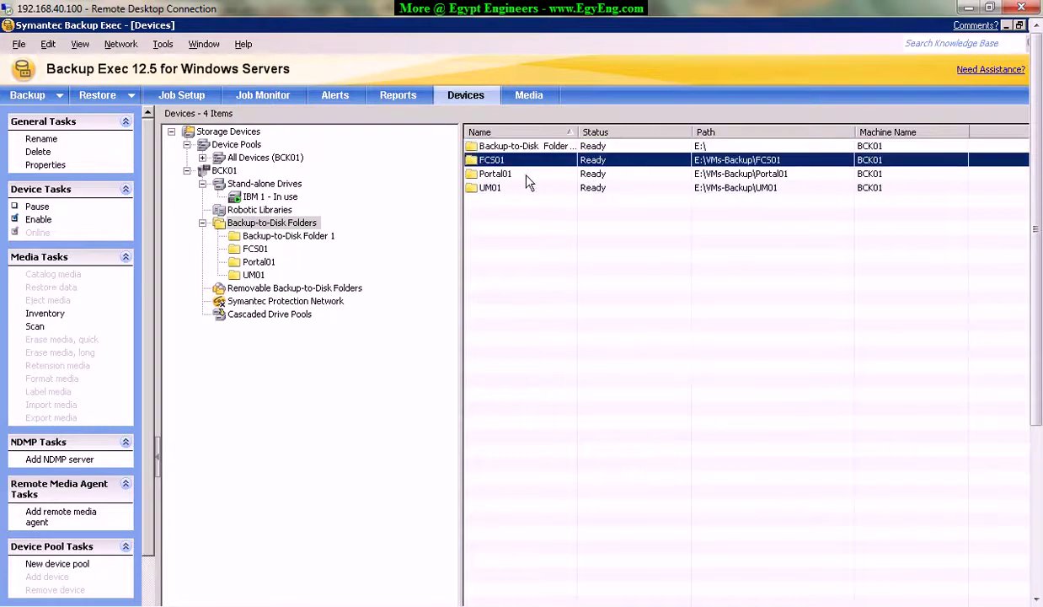
click(508, 173)
click(503, 186)
click(560, 172)
click(544, 160)
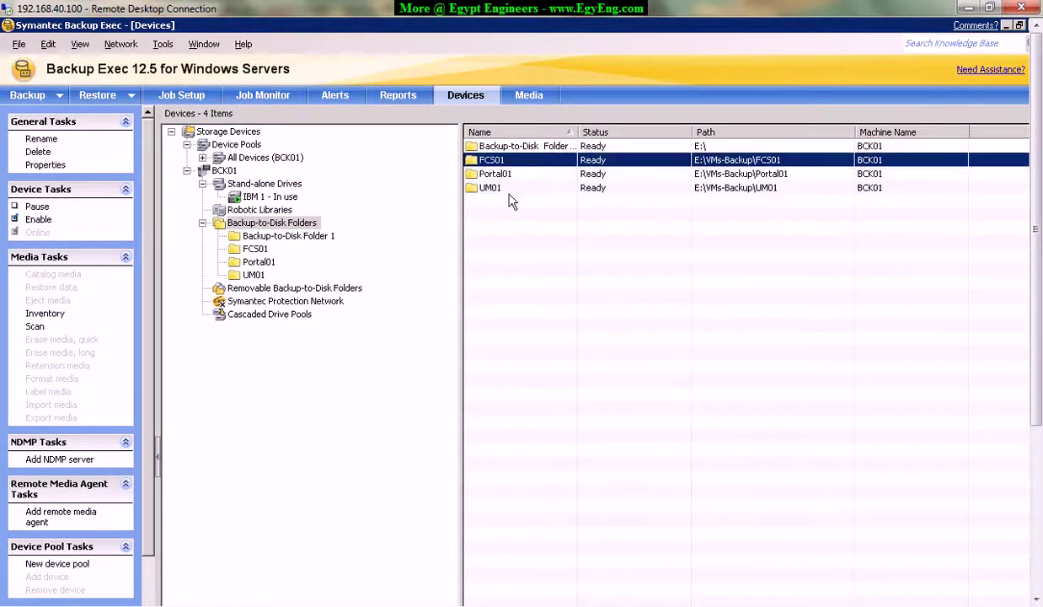
right_click(268, 224)
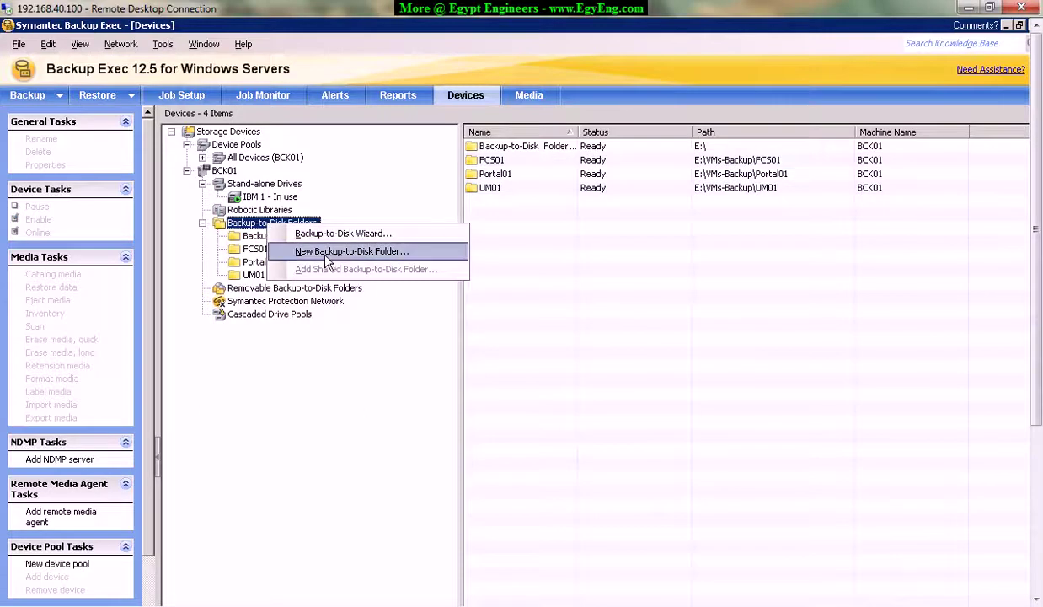
Start a new backup-to-disk folder and name it EXHCAS01.
click(395, 253)
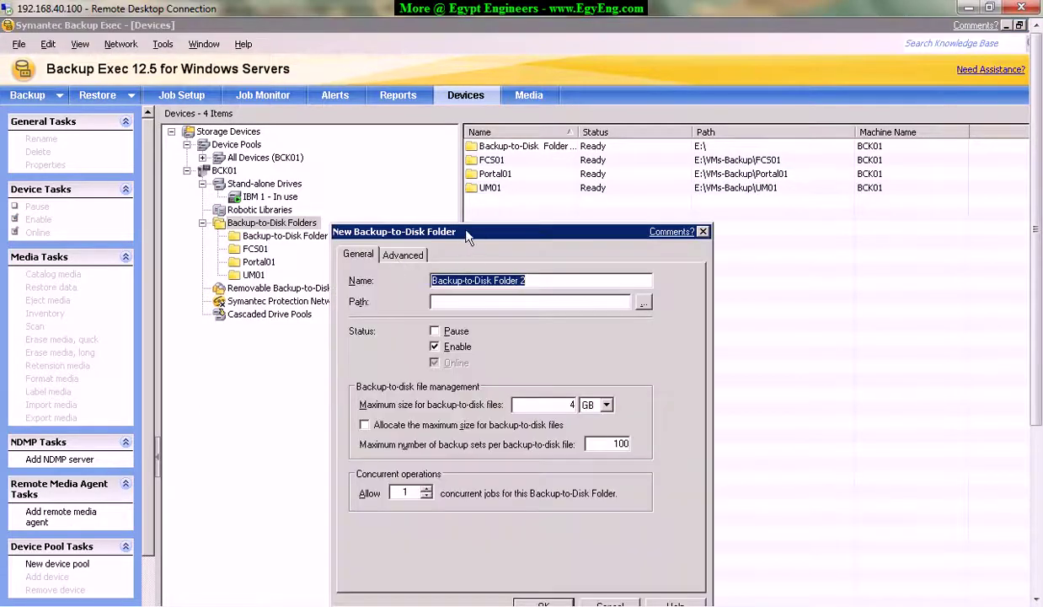
drag(465, 234, 548, 234)
key(BackSpace)
text(e)
key(BackSpace)
text(EXHCAS01)
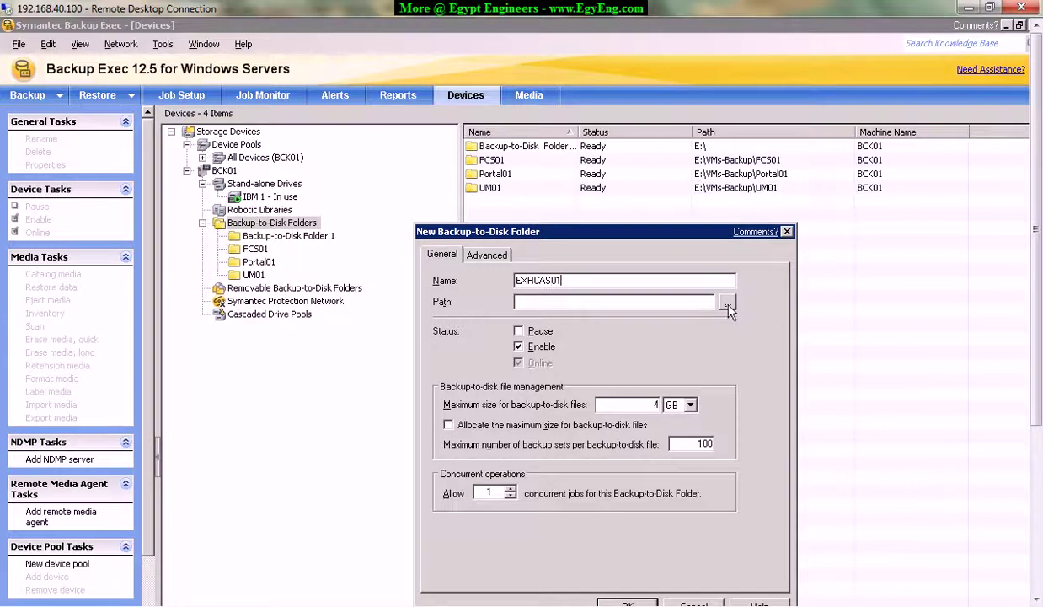
click(566, 303)
Set the folder path to E:\VMs-Backup\EXHCAS01.
click(727, 302)
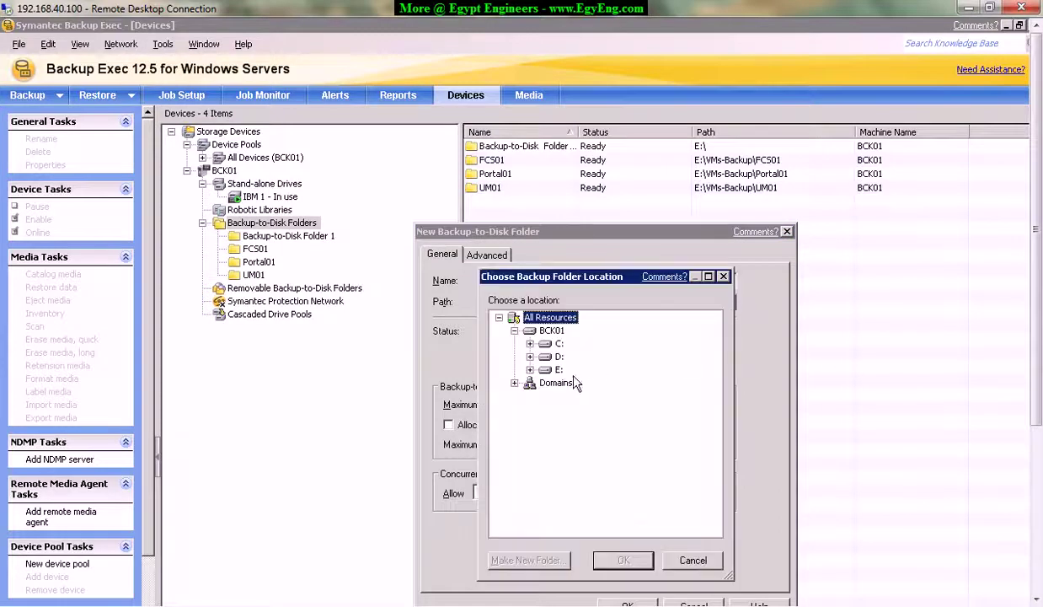
click(557, 369)
click(530, 369)
double_click(594, 408)
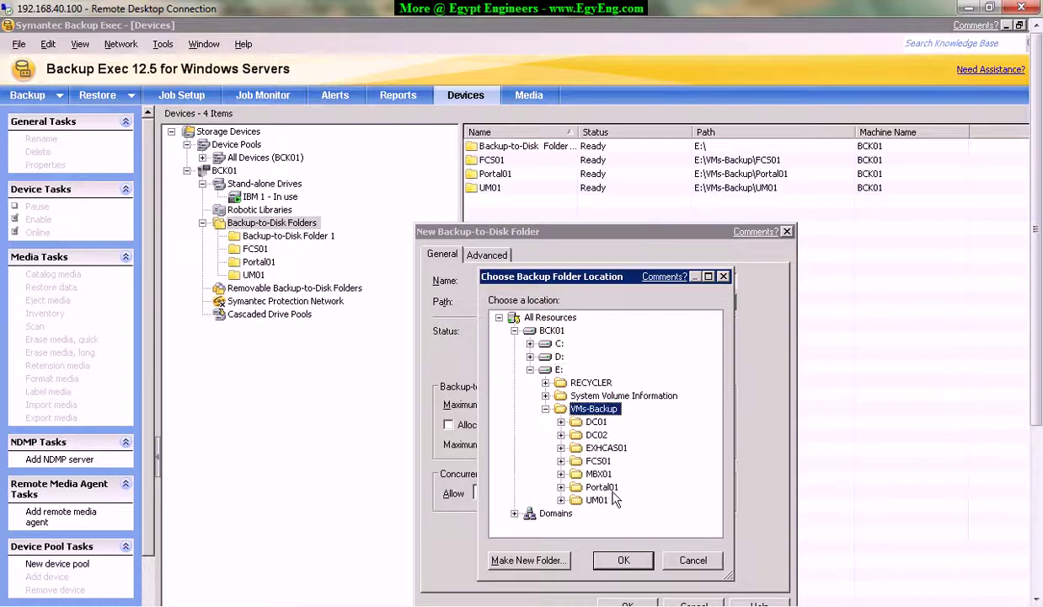
click(606, 447)
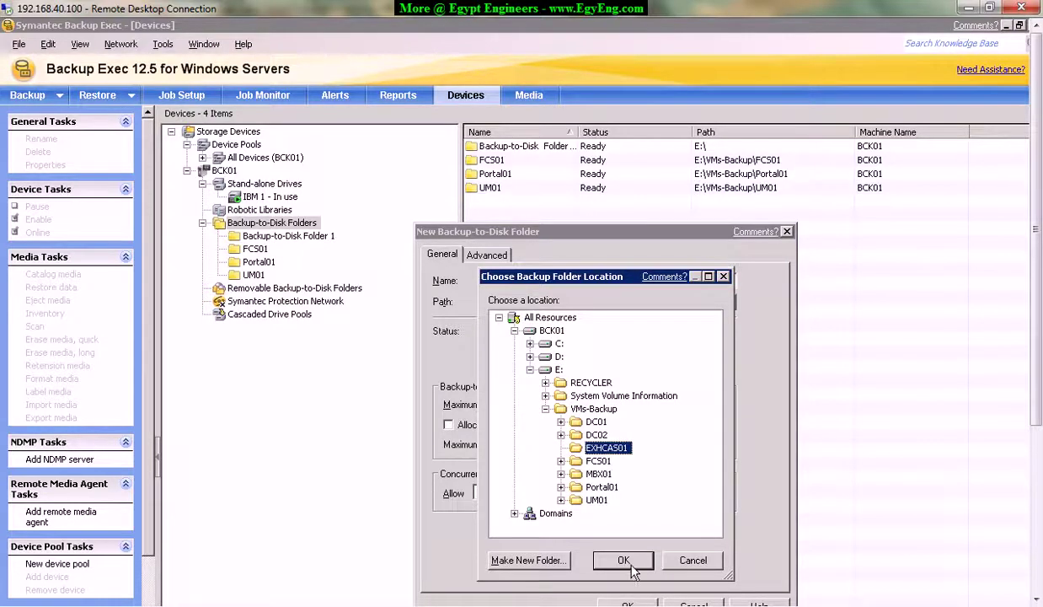
click(622, 555)
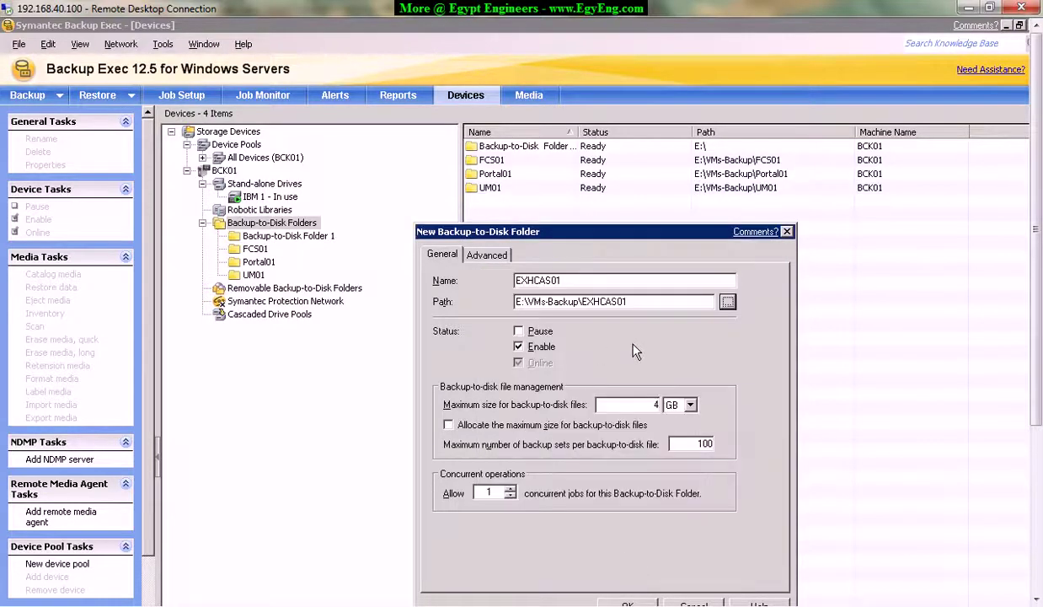
Review the concurrent jobs value and create the EXHCAS01 backup-to-disk folder.
click(626, 409)
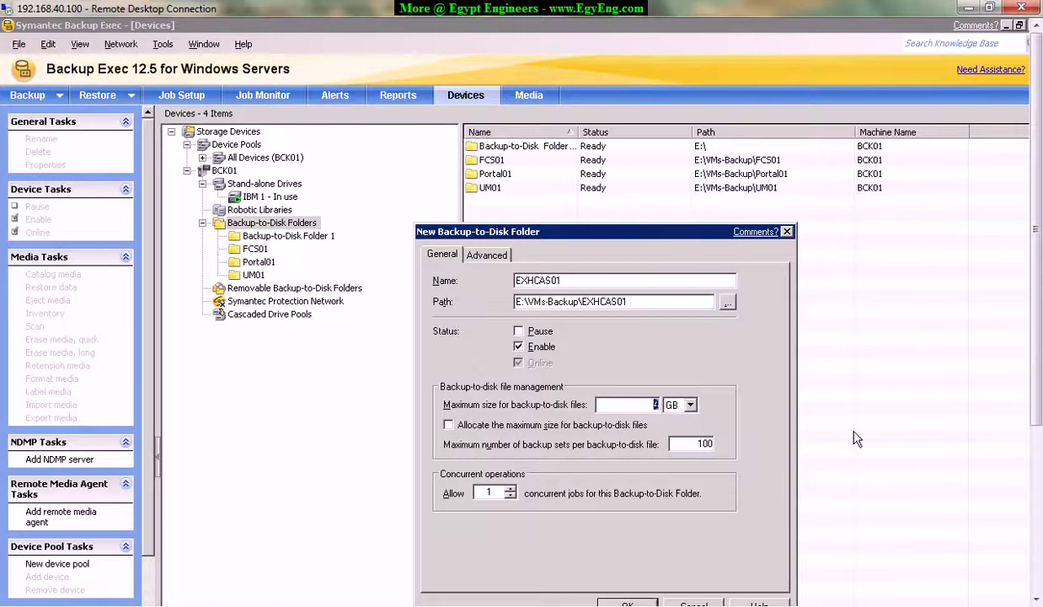
double_click(487, 492)
drag(615, 217, 615, 217)
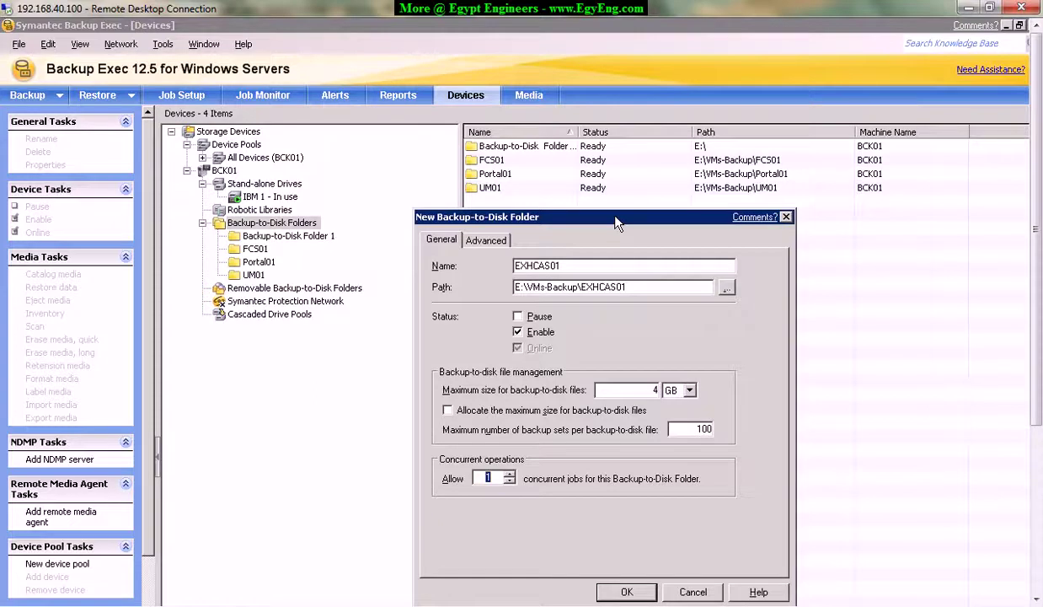
click(493, 478)
double_click(488, 478)
click(638, 594)
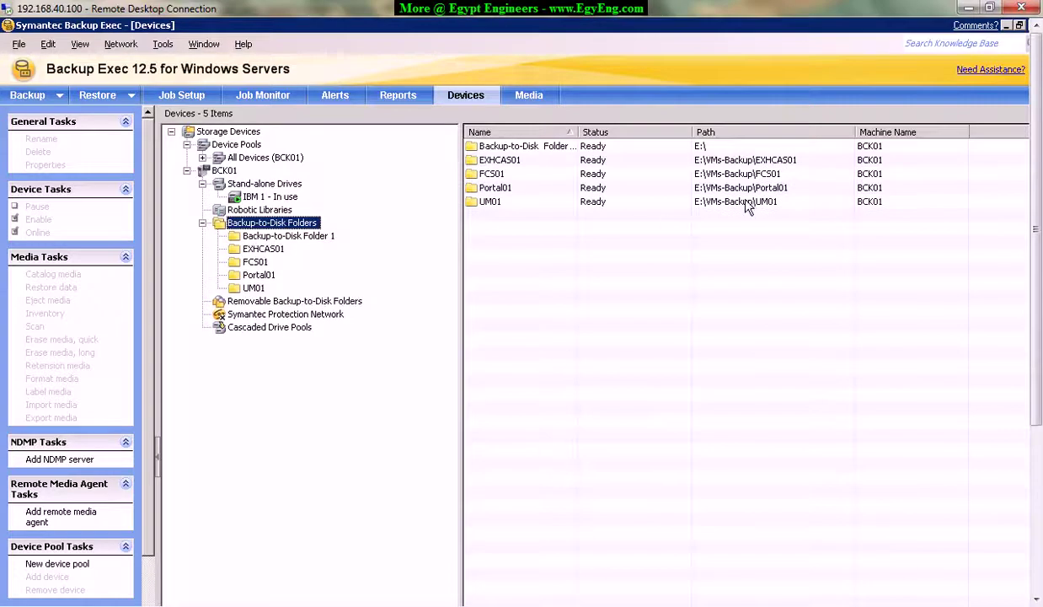
Check that the EXHCAS01 disk folder on BCK01 is Ready, then switch to the Job Setup list.
click(705, 164)
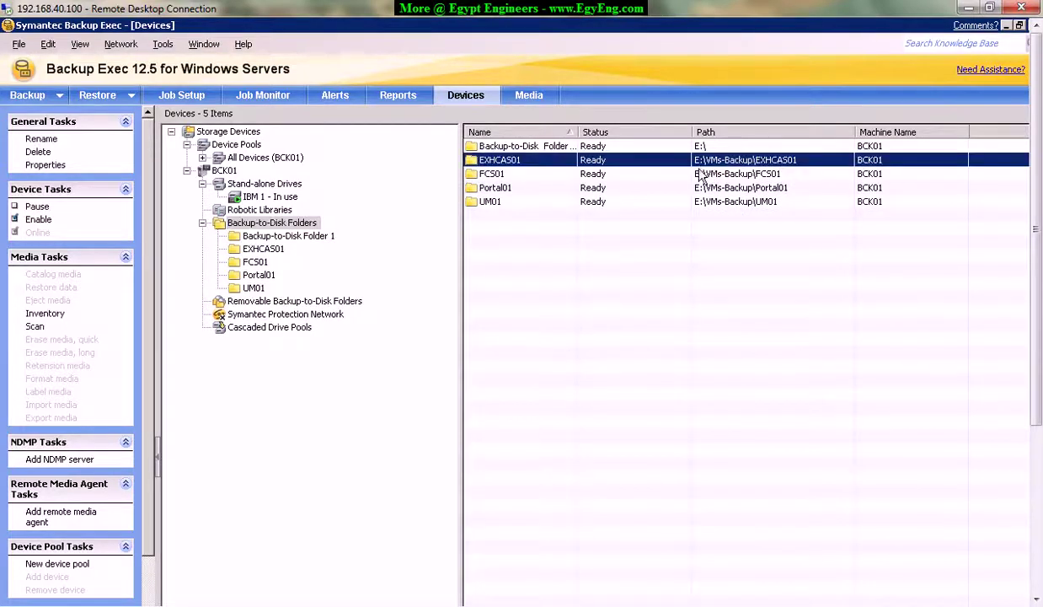
mouse_move(698, 175)
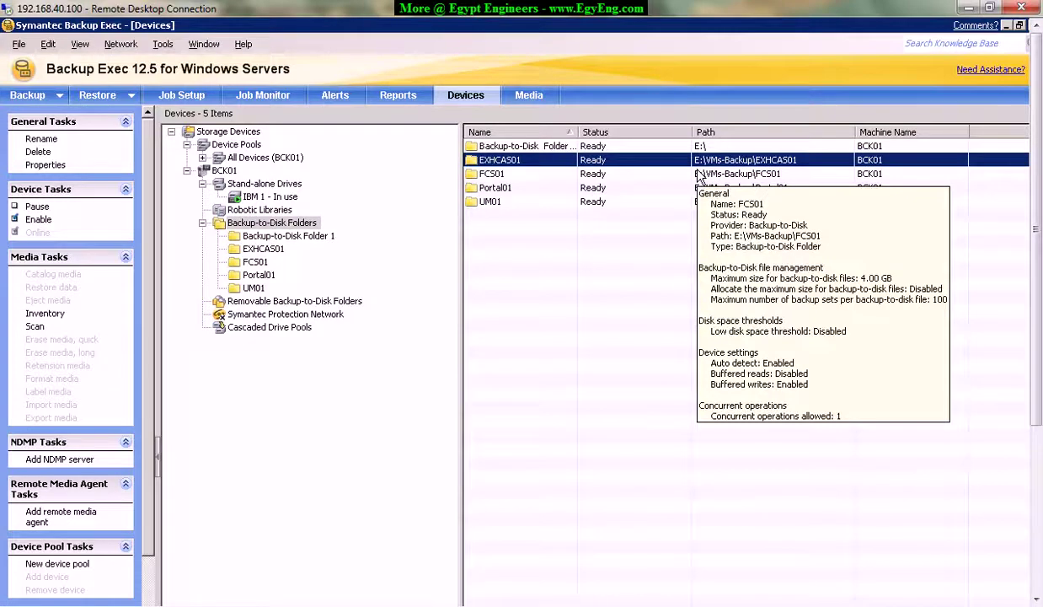
drag(1038, 278, 1040, 455)
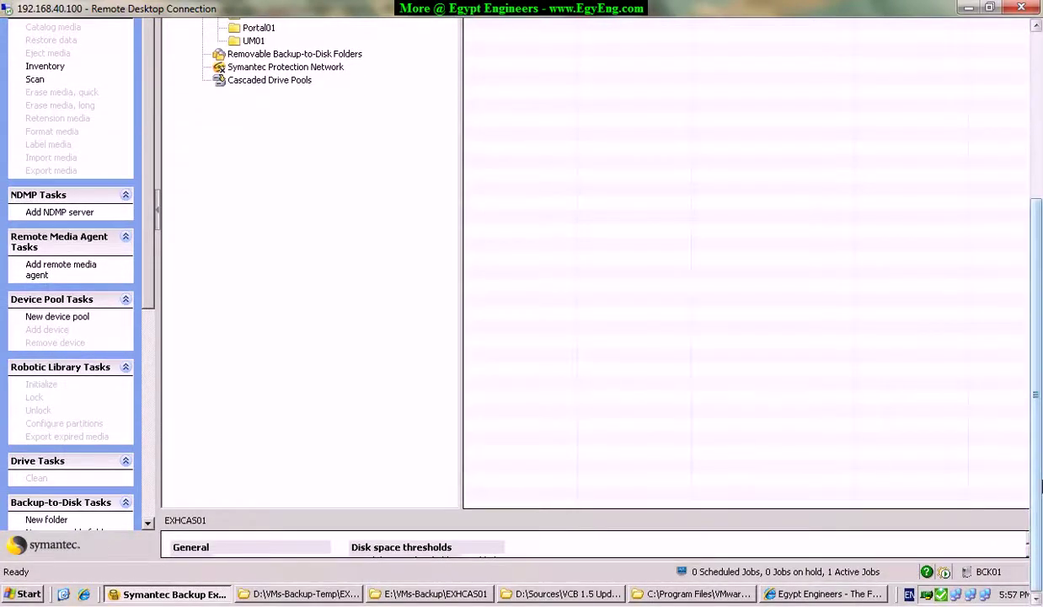
drag(1040, 455, 1040, 274)
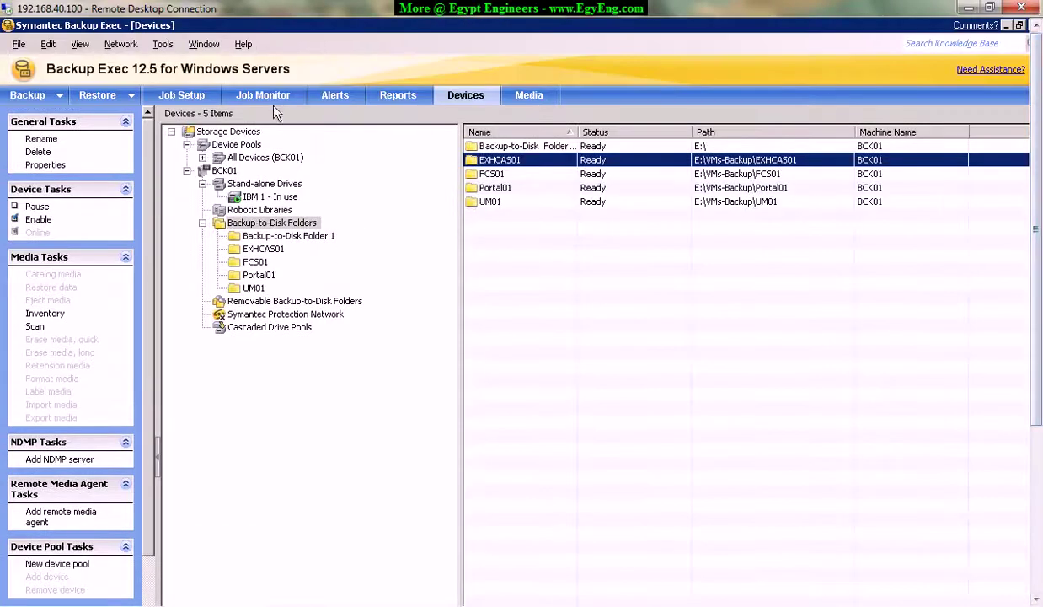
click(194, 98)
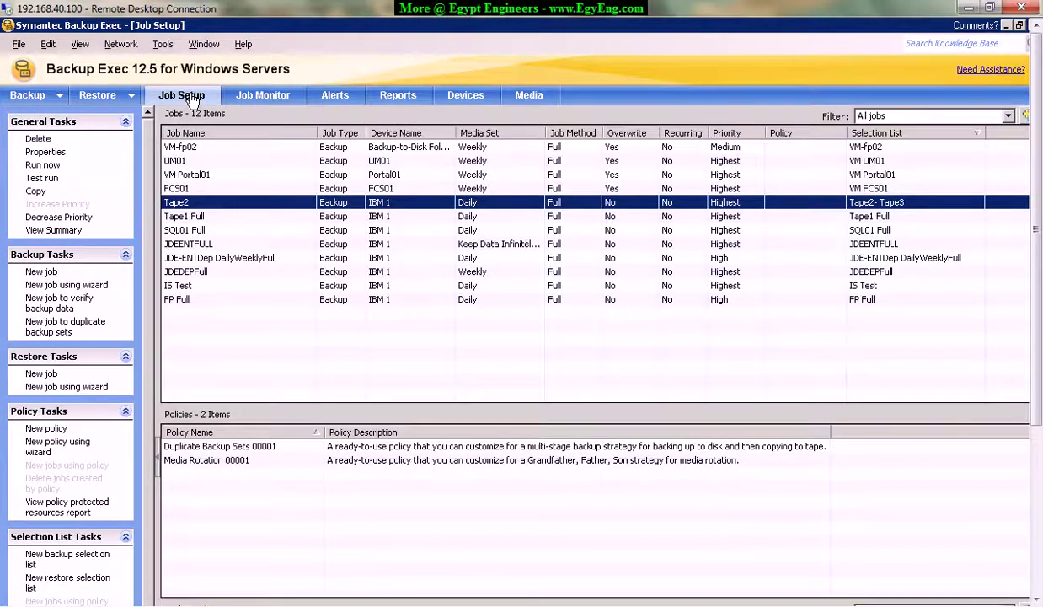
Start a New Backup Selection List from the Backup Selection Lists pane.
drag(1040, 302, 1041, 469)
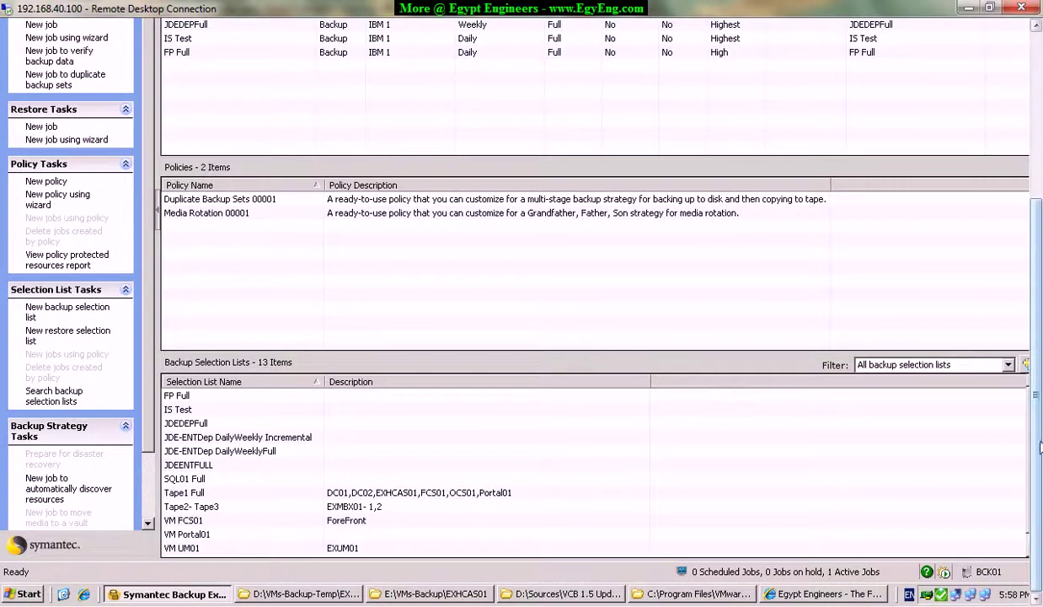
right_click(873, 449)
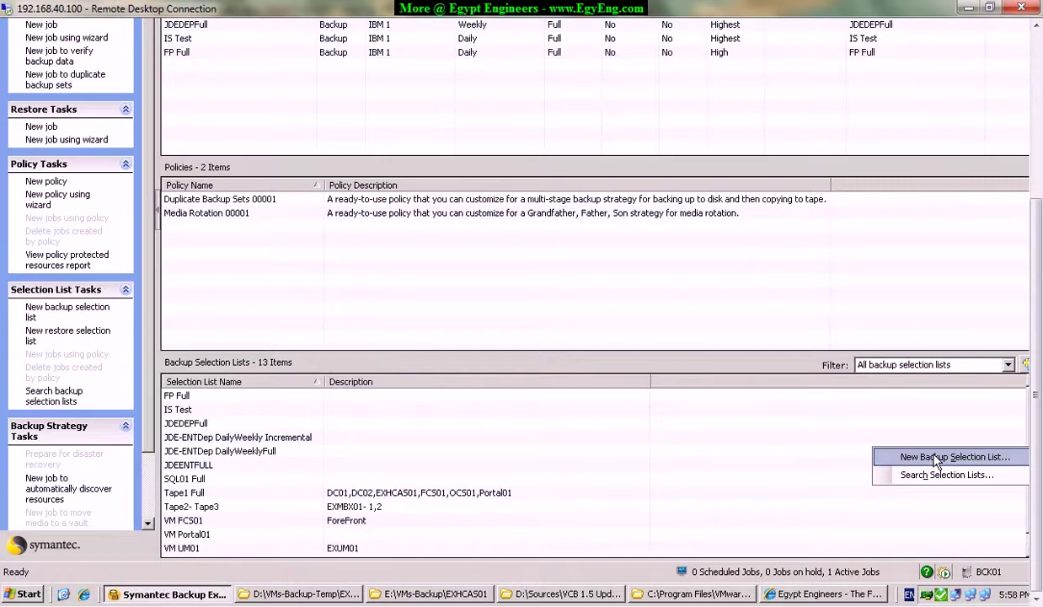
scroll(935, 461, up, 5)
right_click(477, 368)
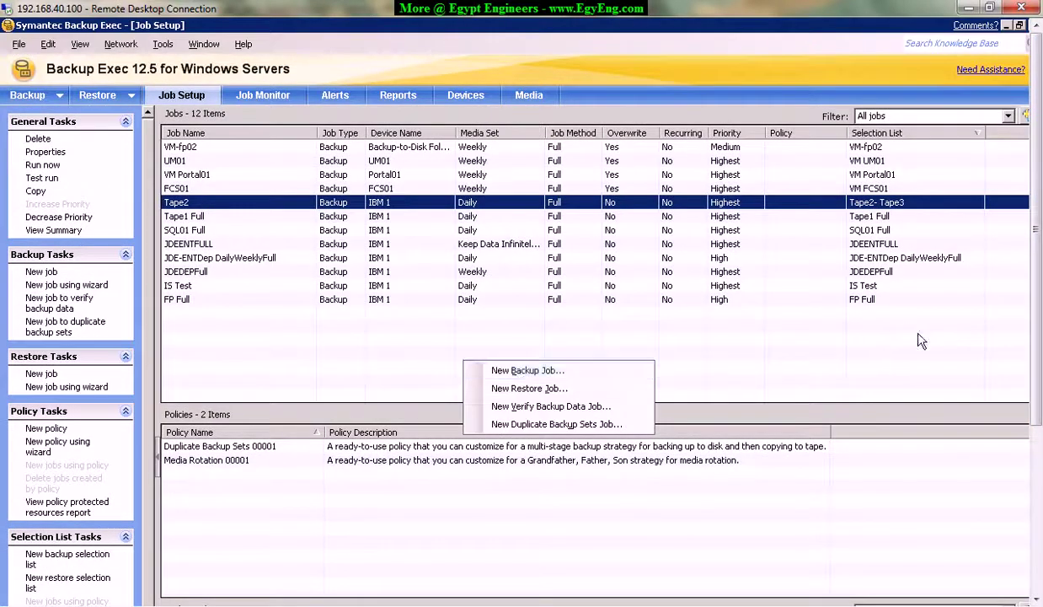
scroll(1036, 352, down, 5)
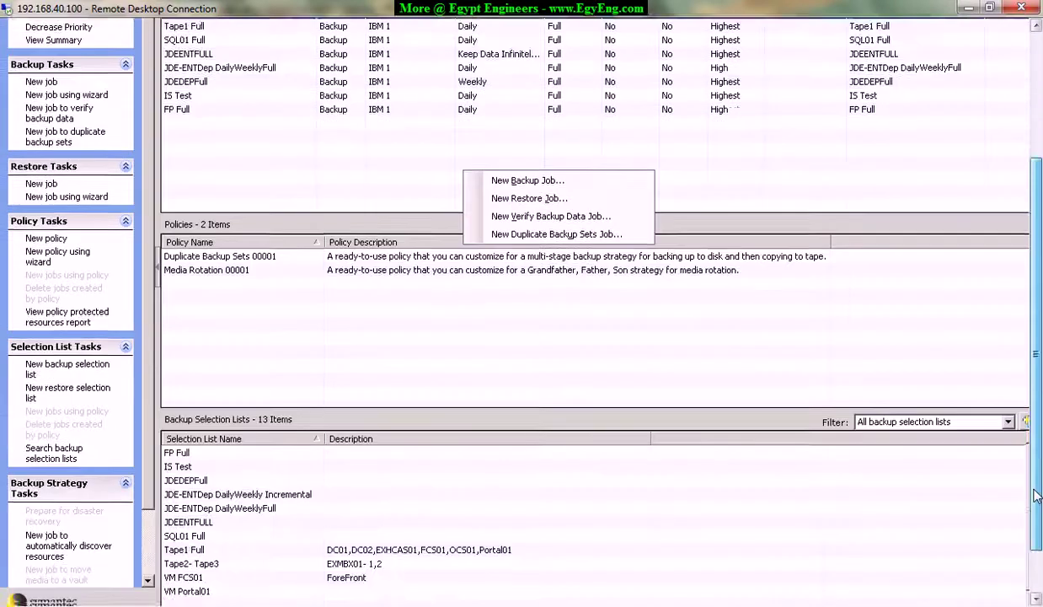
right_click(859, 425)
click(941, 434)
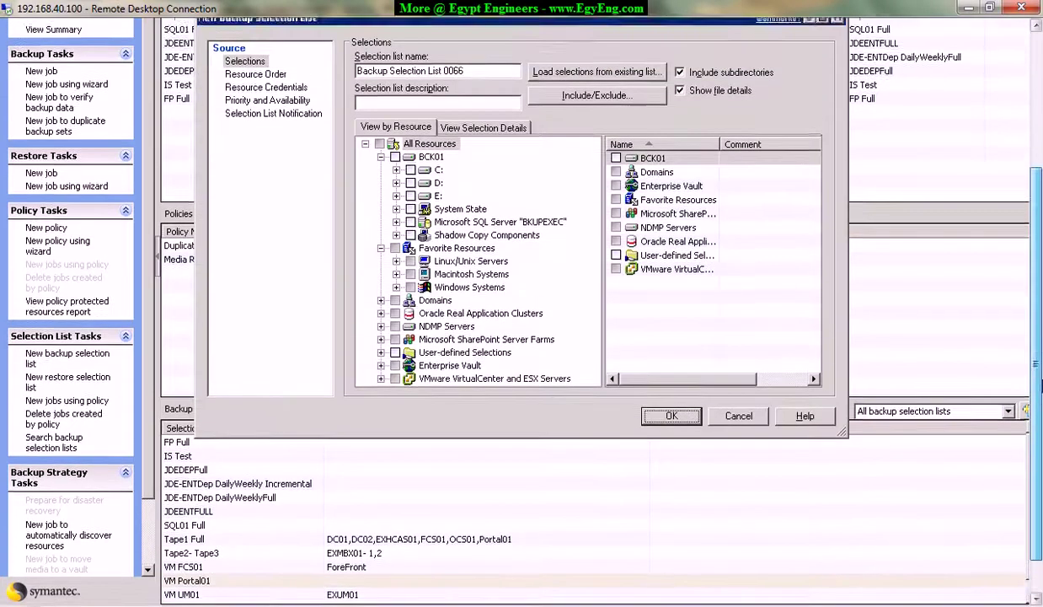
Name the selection list EXHCAS01 with description HUB-CAS.
scroll(1038, 362, up, 3)
scroll(1038, 362, up, 2)
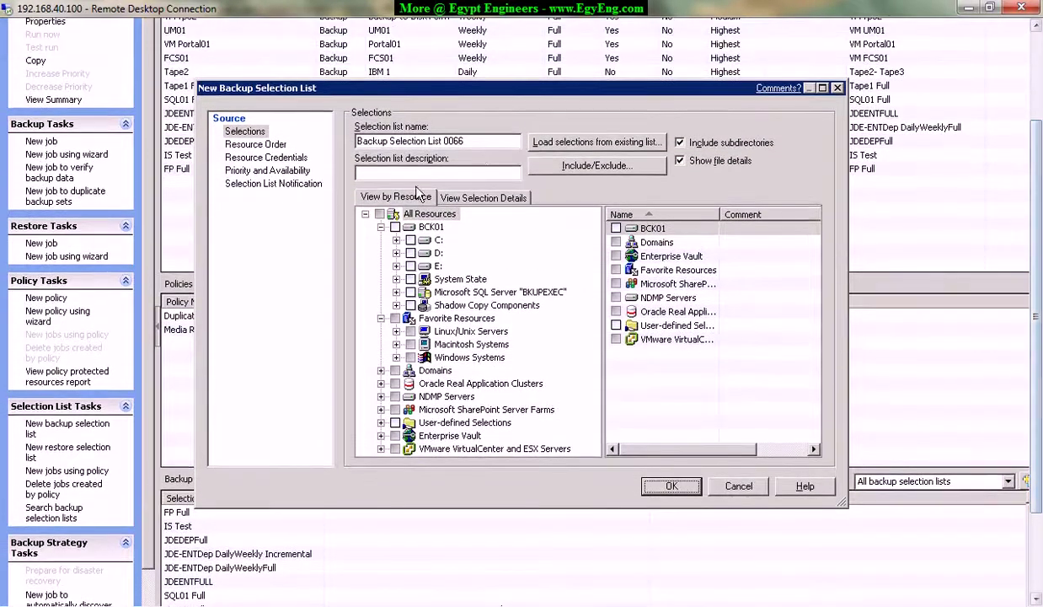
triple_click(470, 139)
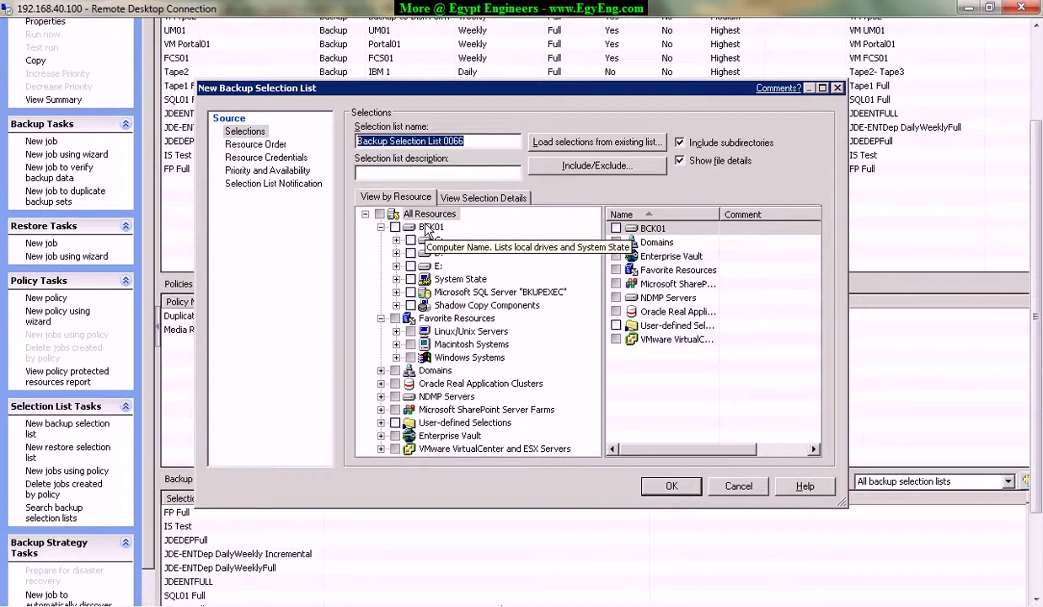
key(BackSpace)
text(EXHCAS)
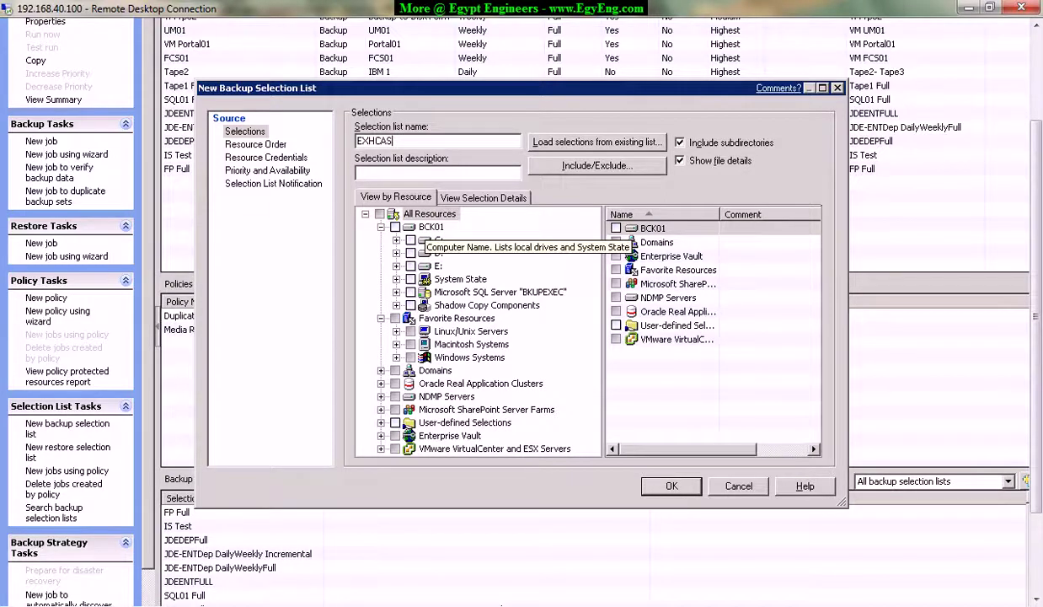
text(01)
click(405, 170)
text(HUB-CAS)
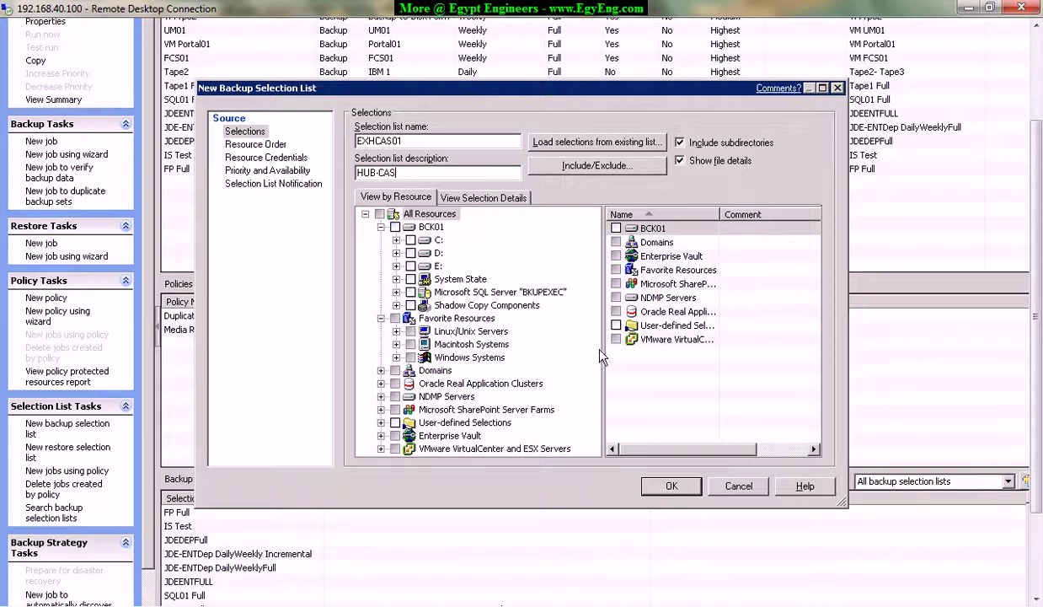
Expand Windows Systems > EXHCAS01.GBGroup.Loc and browse its C: drive and System State.
click(440, 358)
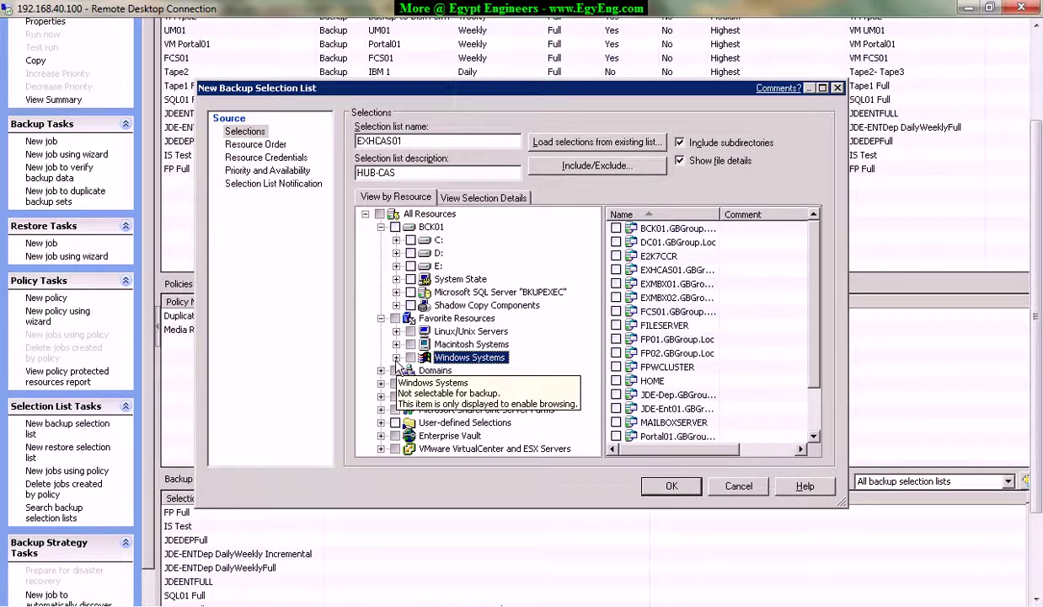
click(395, 357)
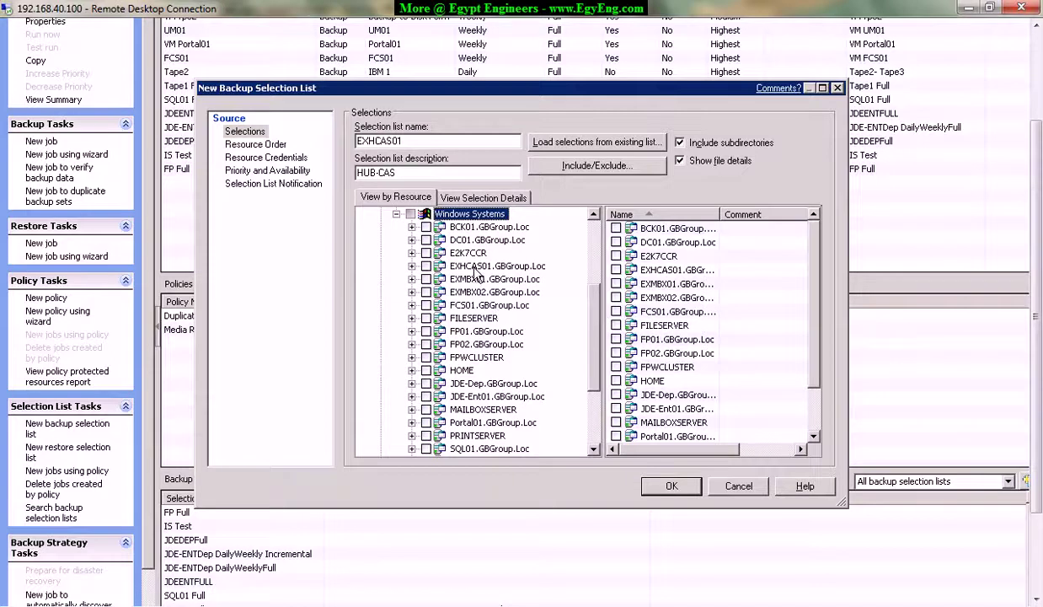
click(440, 265)
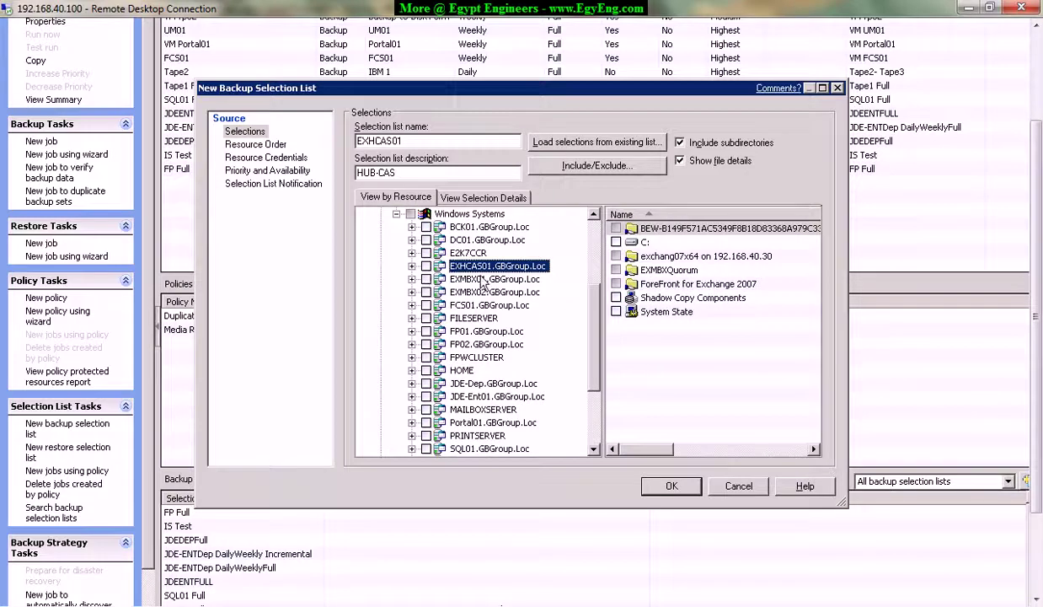
click(412, 266)
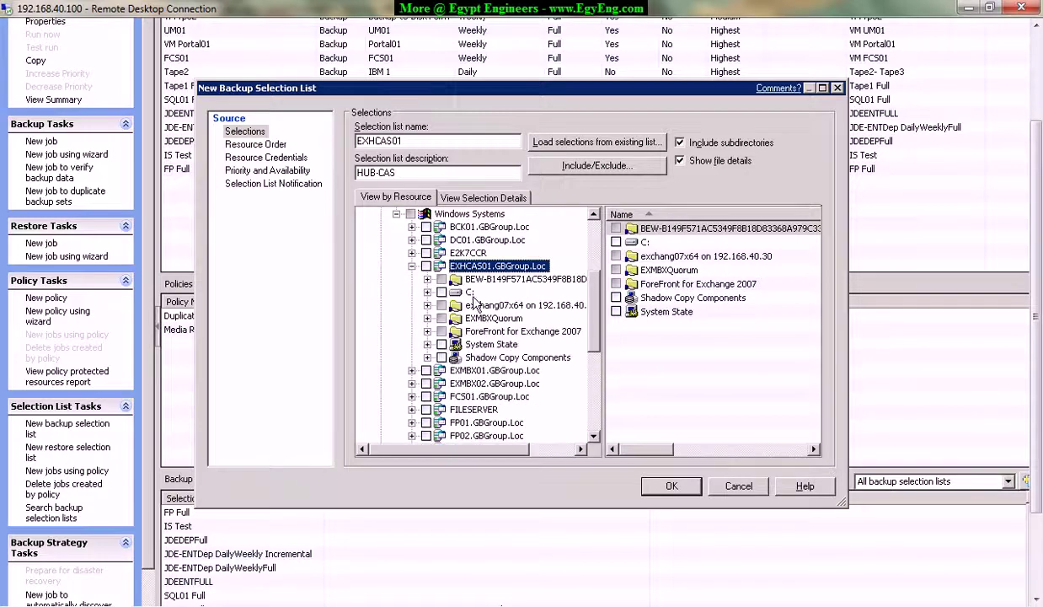
click(470, 291)
scroll(790, 283, down, 6)
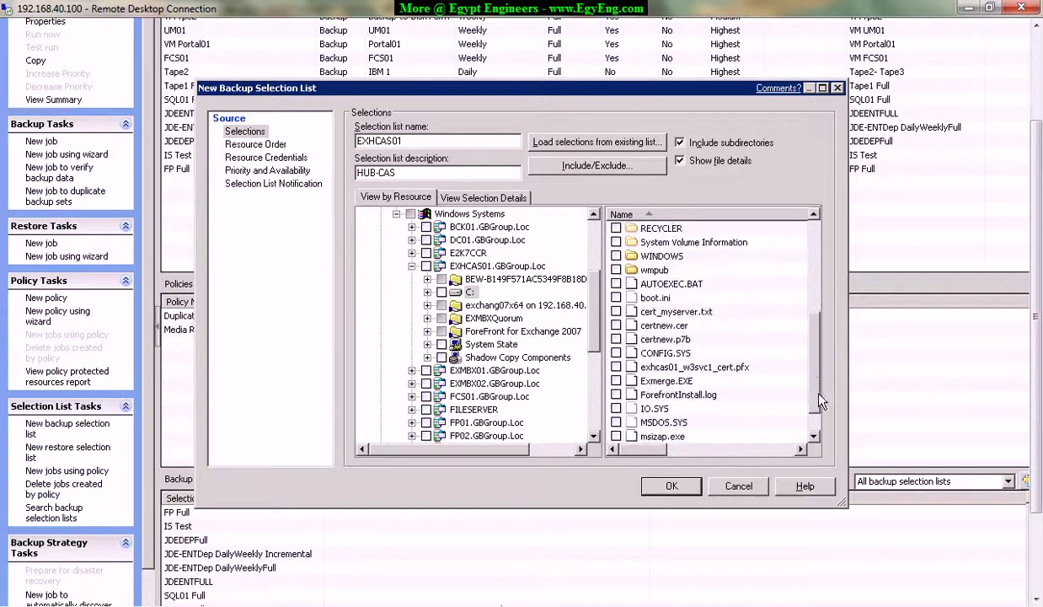
click(486, 341)
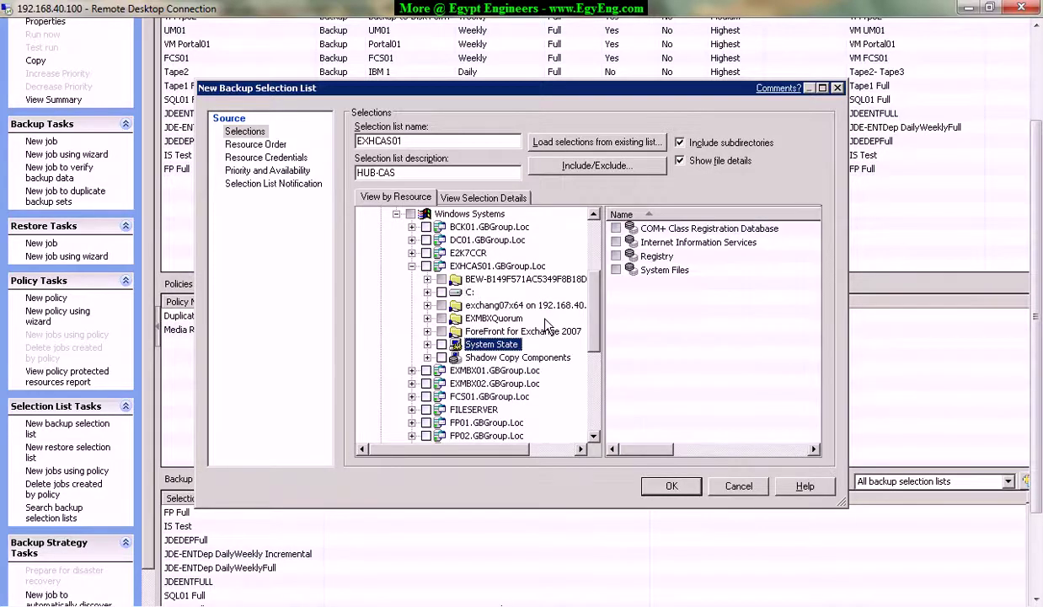
drag(593, 317, 595, 405)
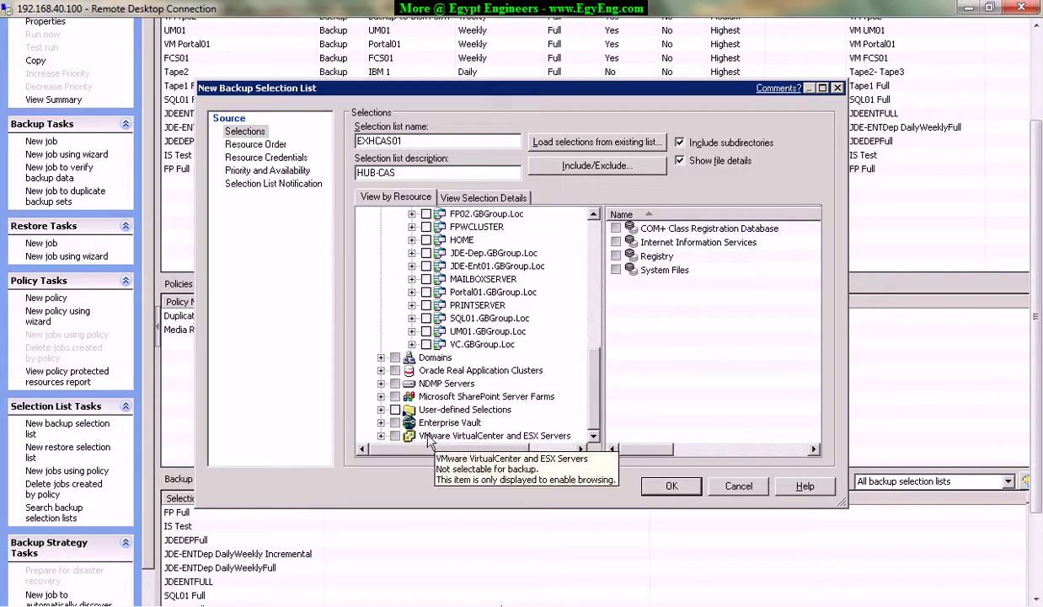
Expand VMware VirtualCenter and ESX Servers down to vc01.
click(381, 435)
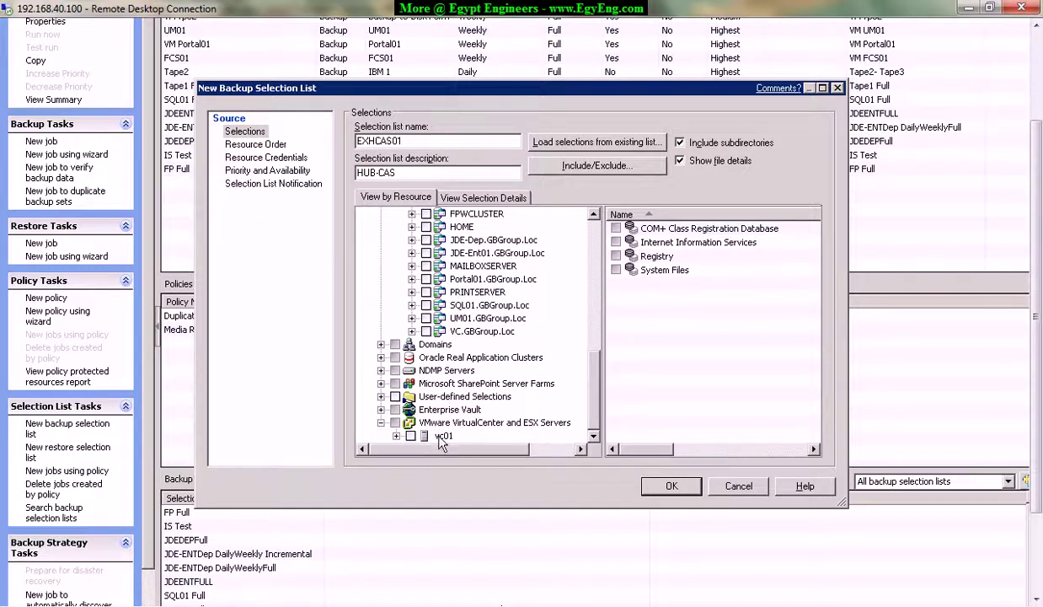
click(397, 436)
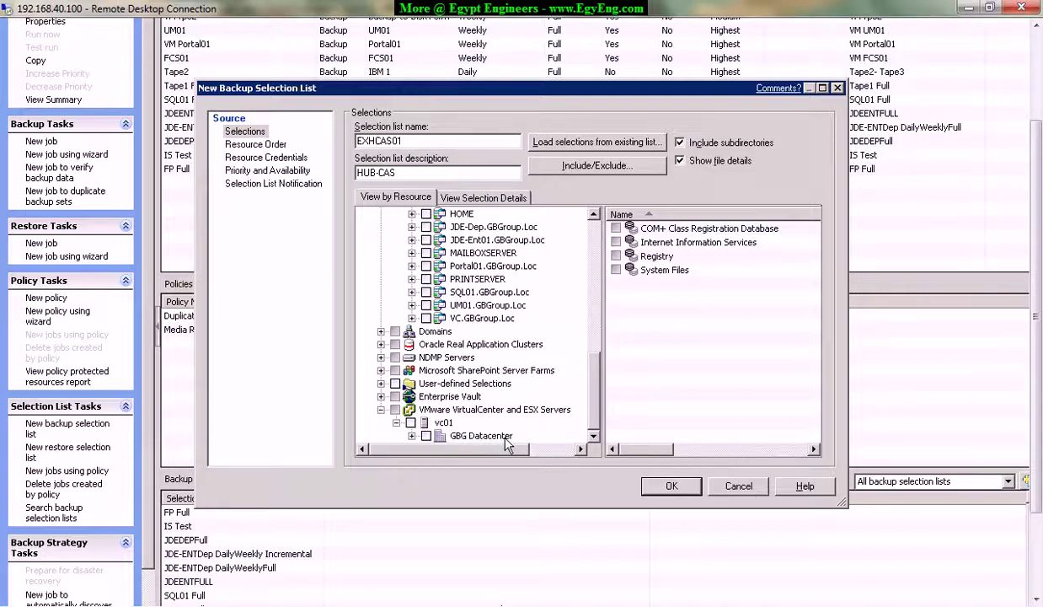
right_click(469, 413)
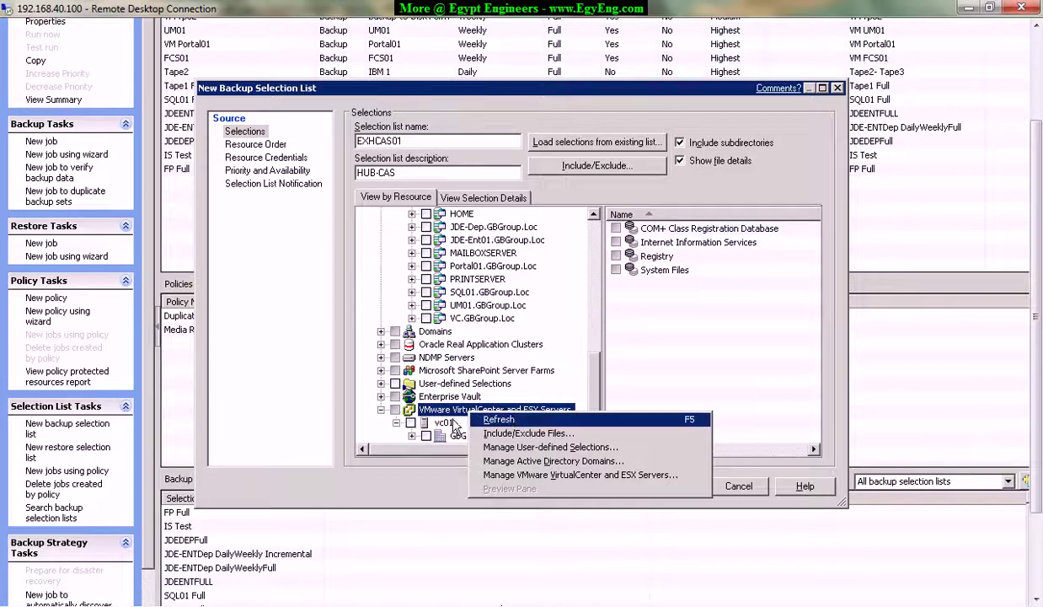
right_click(438, 422)
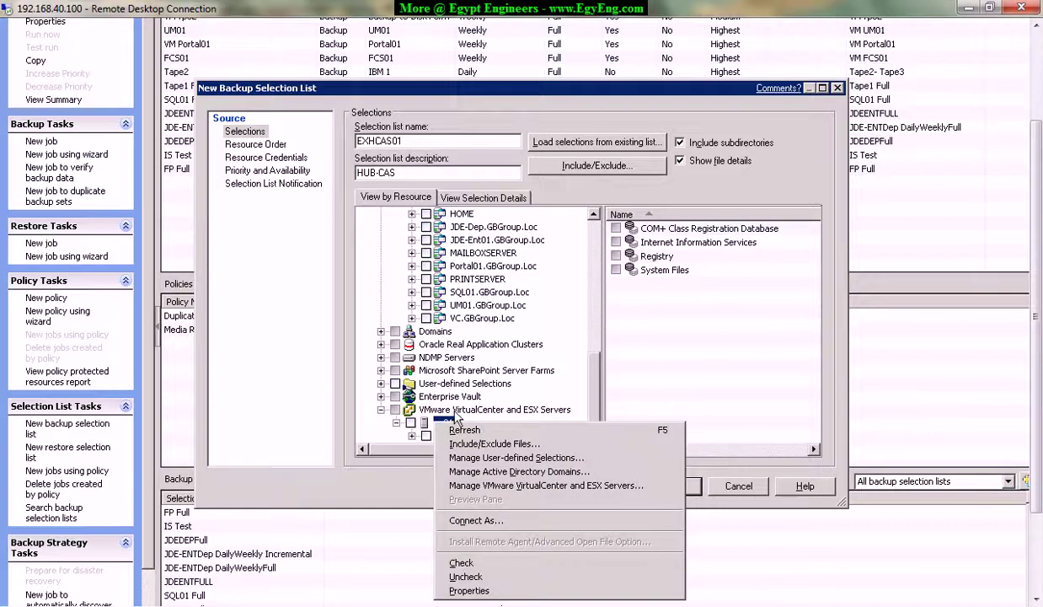
right_click(455, 411)
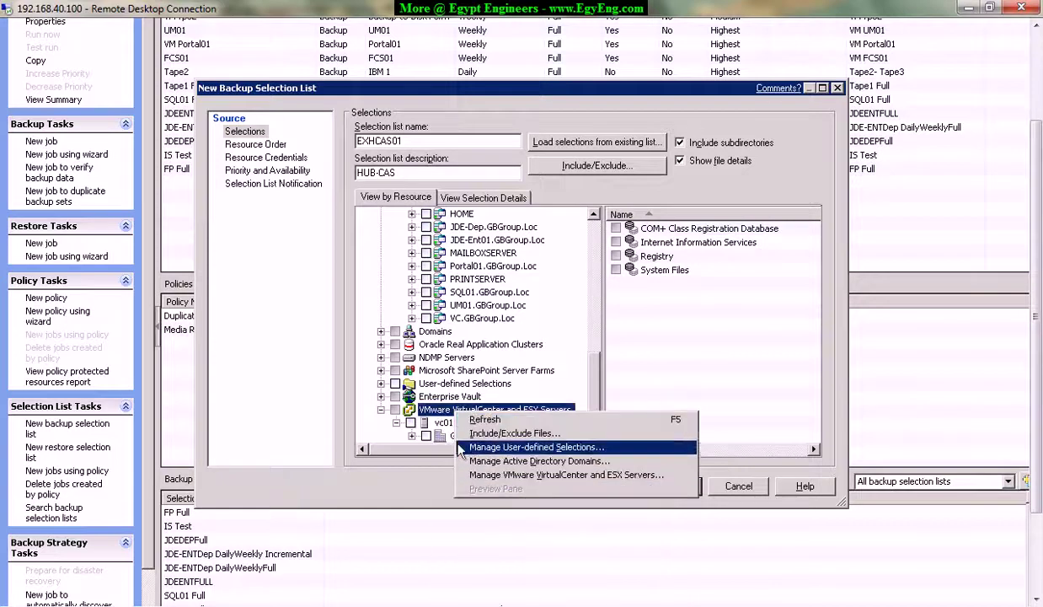
key(Escape)
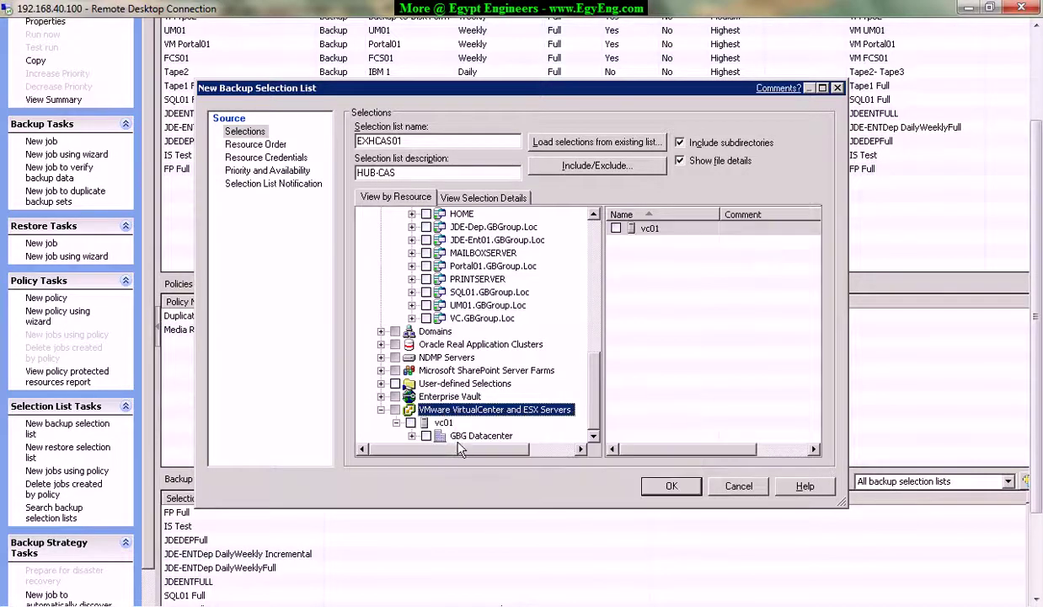
In GBG Datacenter, dismiss the not-selectable warning and tick the whole EXHCAS01 virtual machine.
click(459, 435)
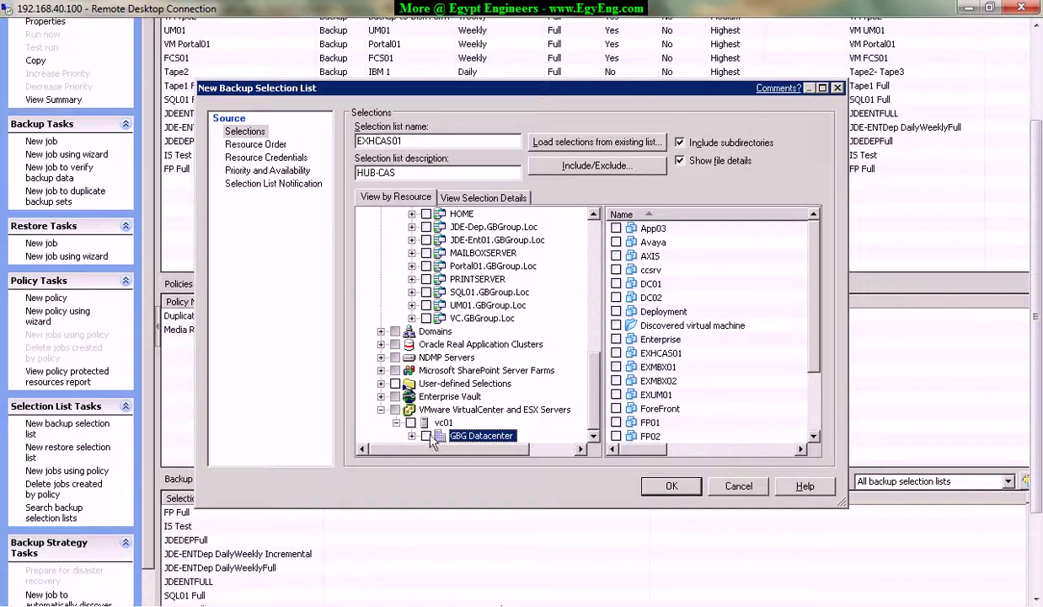
click(411, 436)
drag(595, 387, 597, 405)
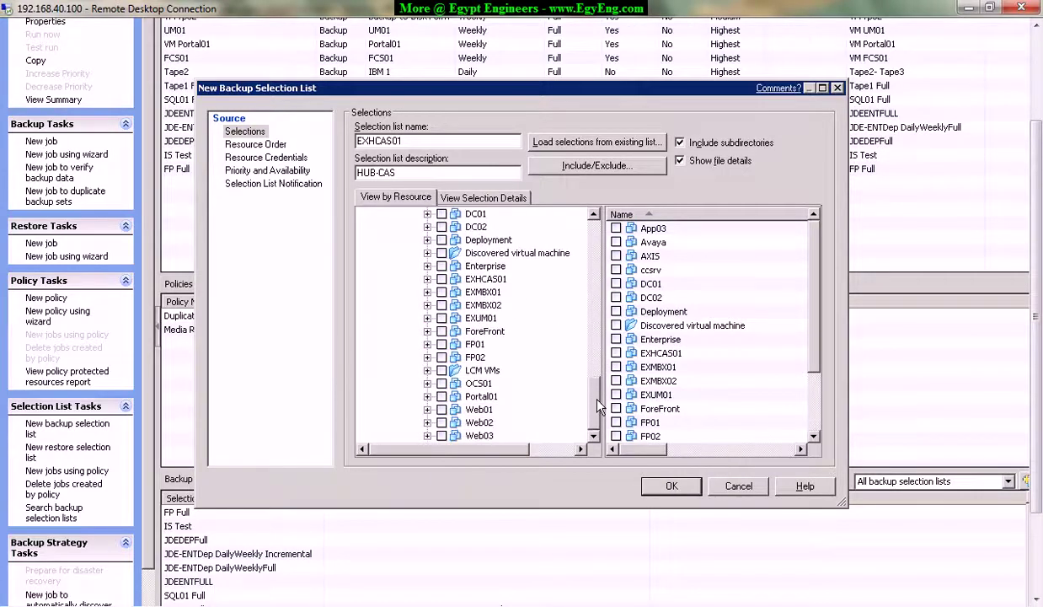
click(487, 279)
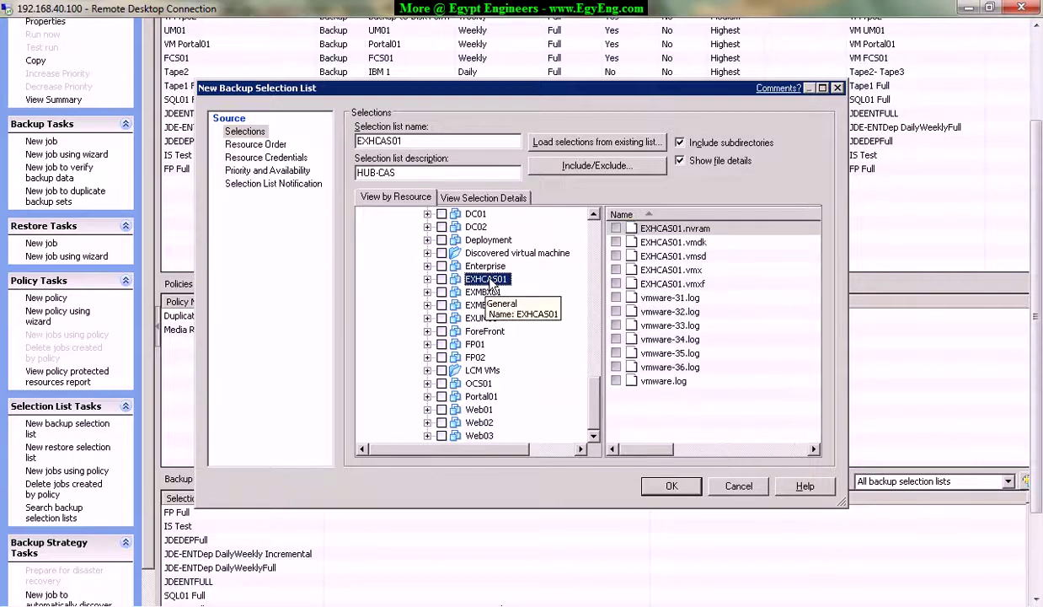
click(616, 270)
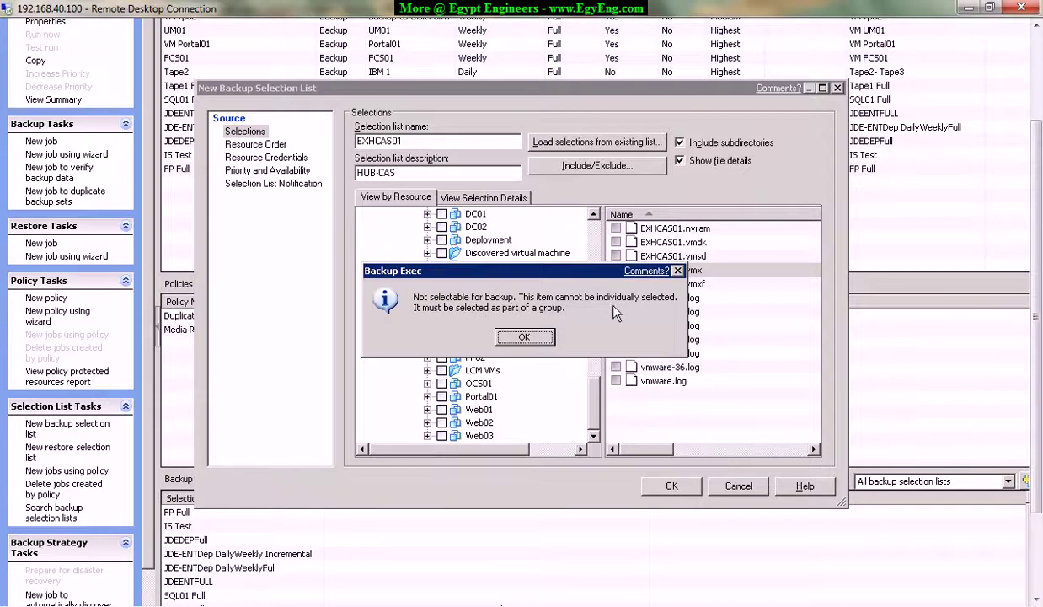
click(524, 338)
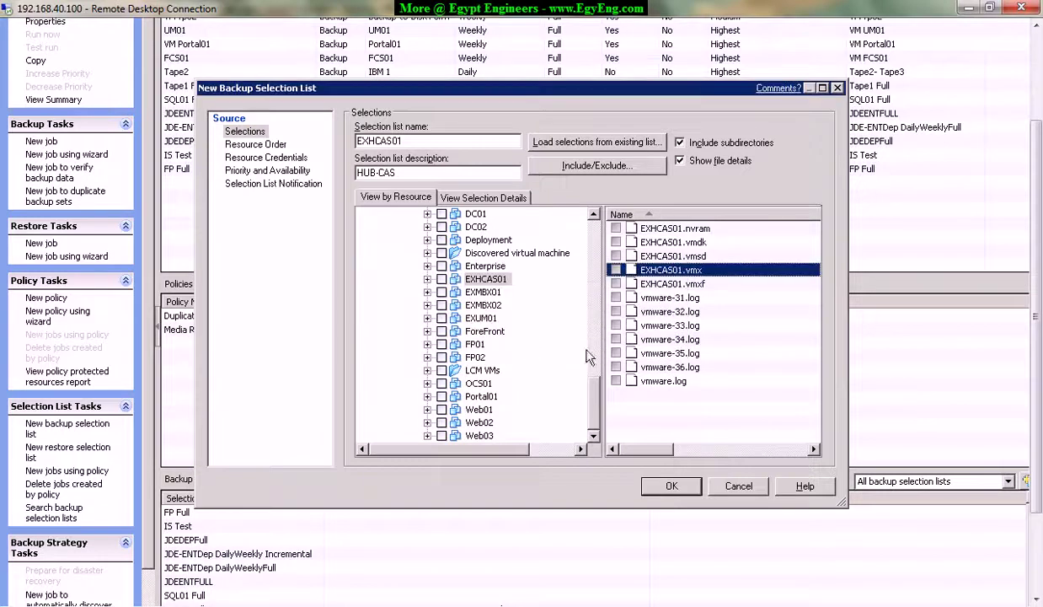
click(441, 278)
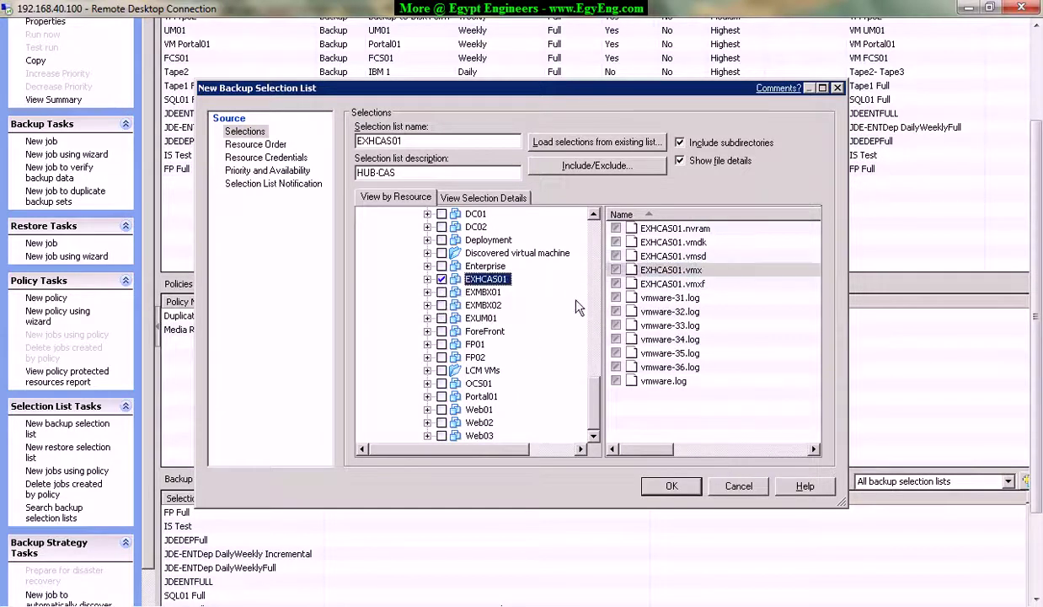
click(266, 146)
Test all resource credentials and set the job priority to Highest.
click(246, 158)
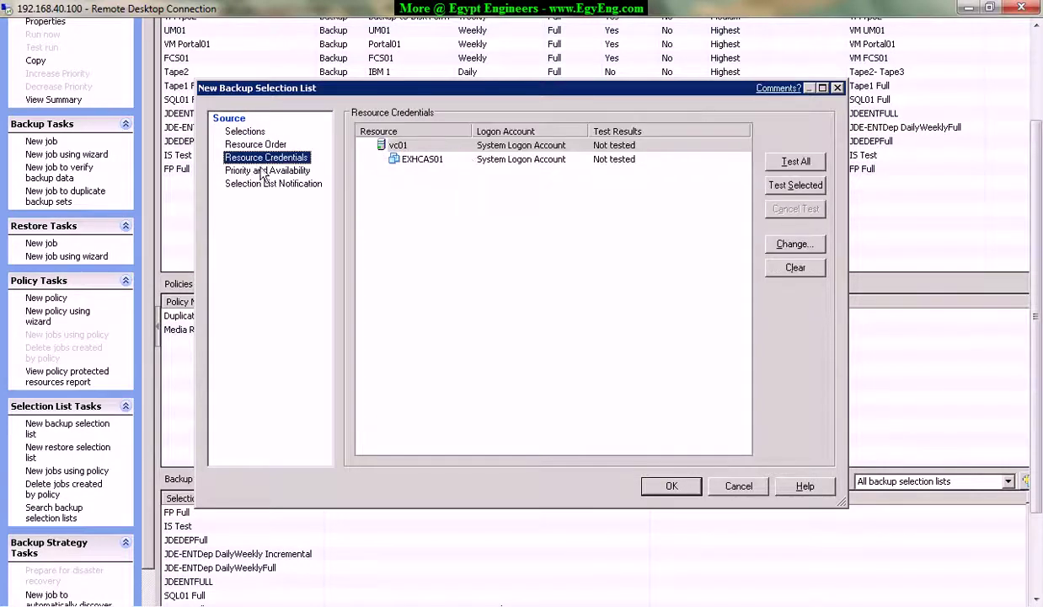
click(792, 161)
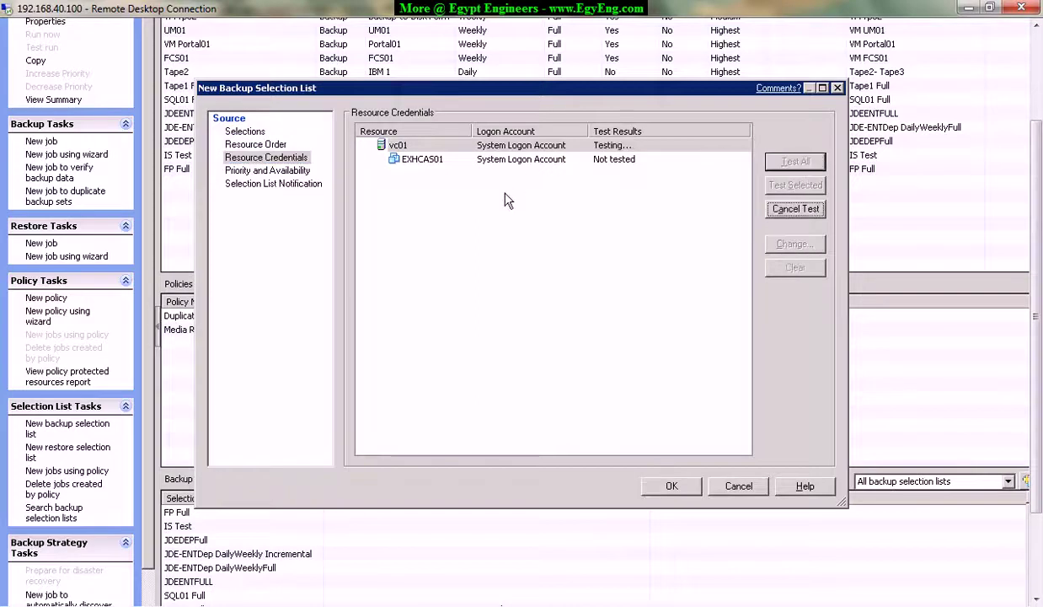
click(266, 169)
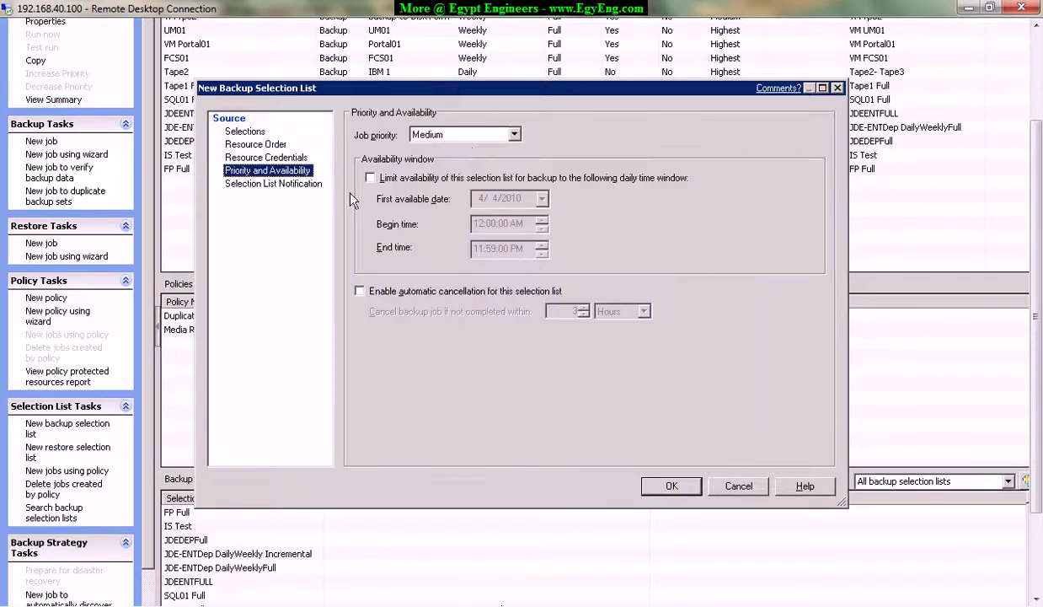
click(489, 131)
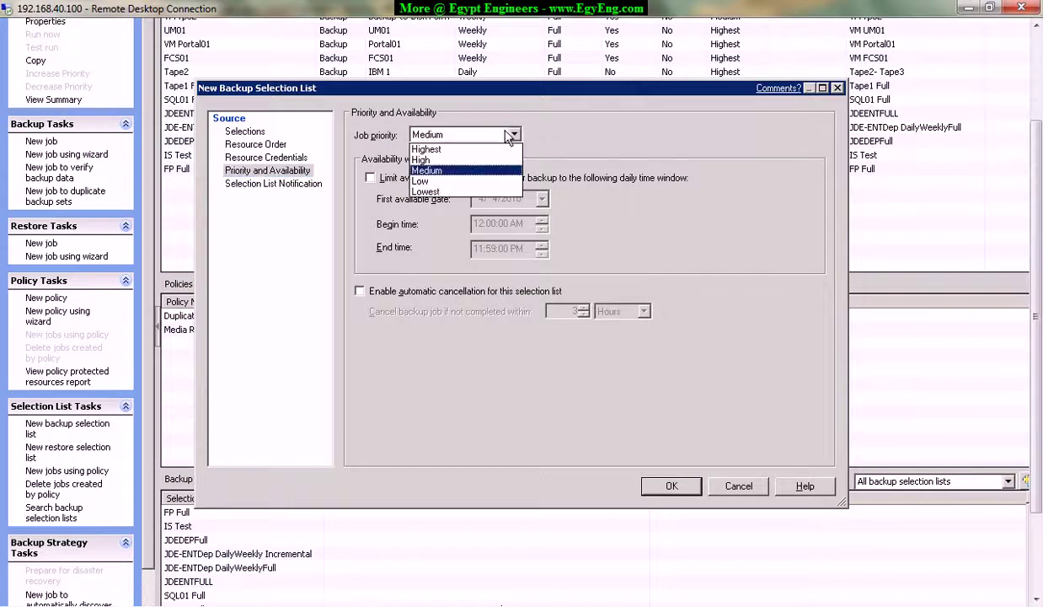
click(429, 149)
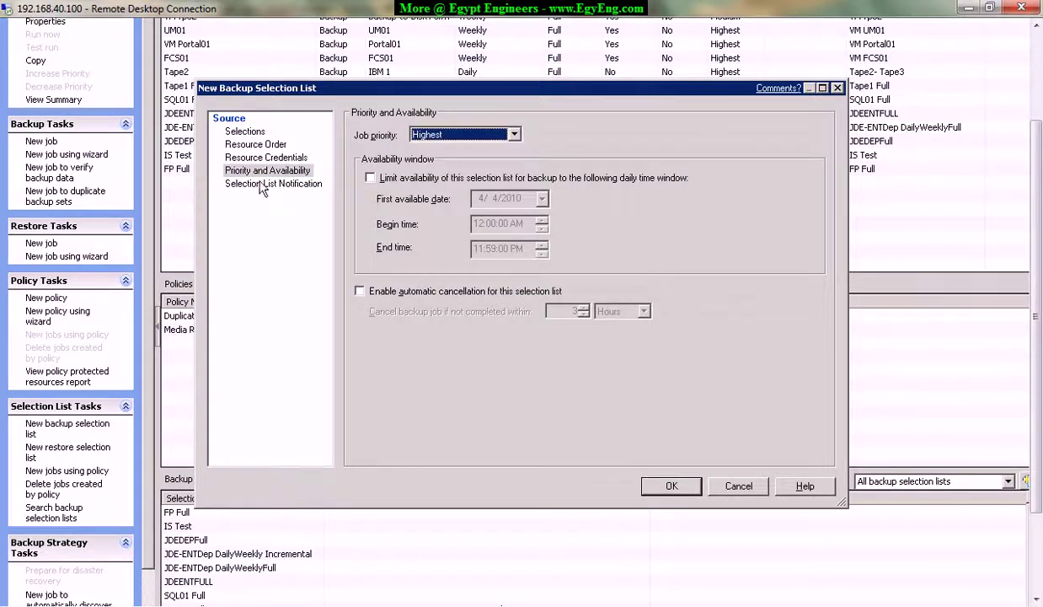
Notify all four recipients on job completion and save the EXHCAS01 selection list.
click(268, 183)
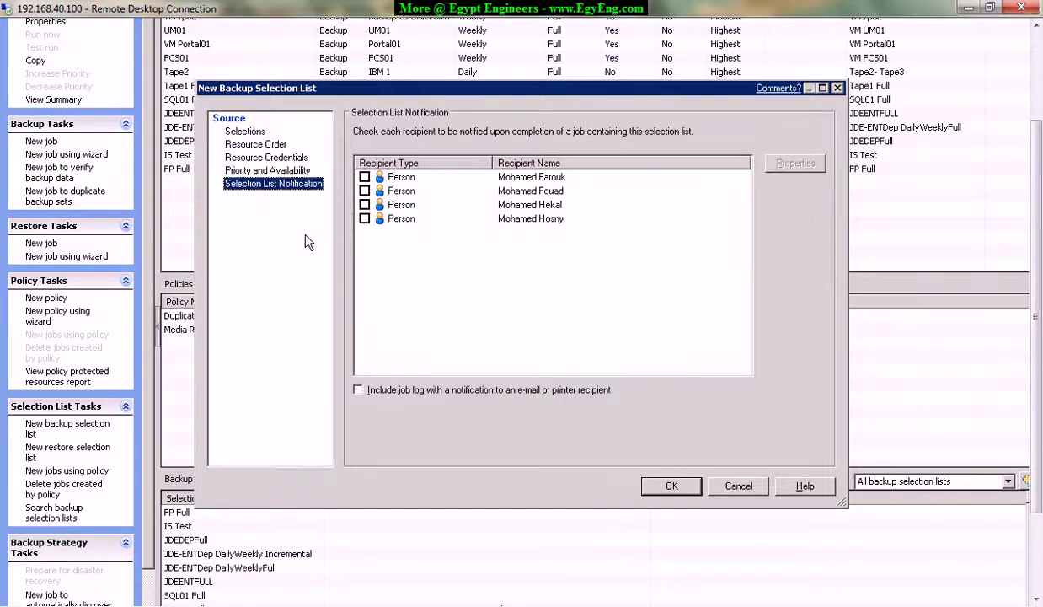
click(563, 190)
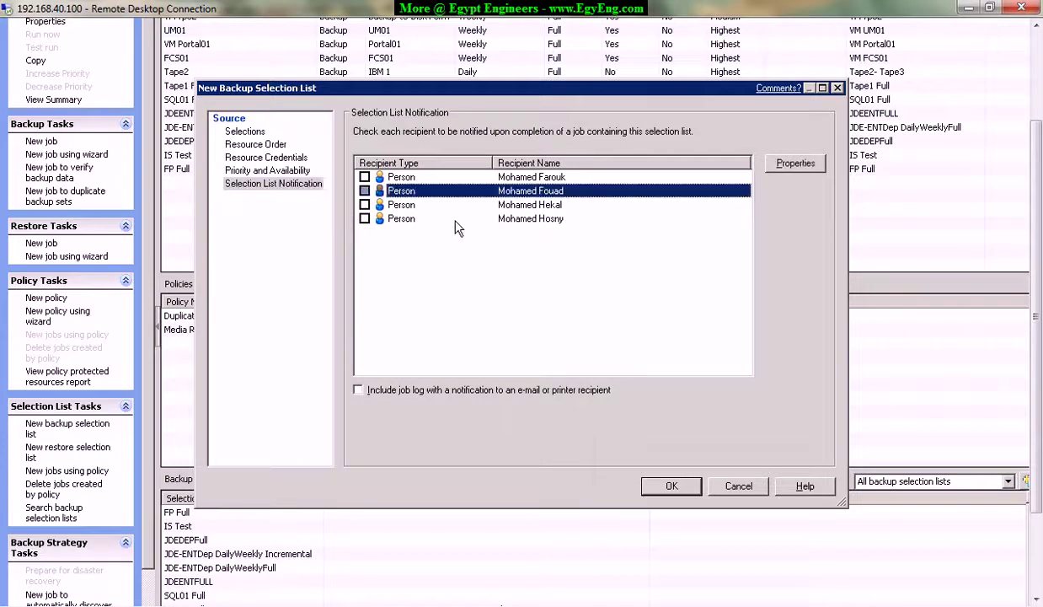
click(267, 185)
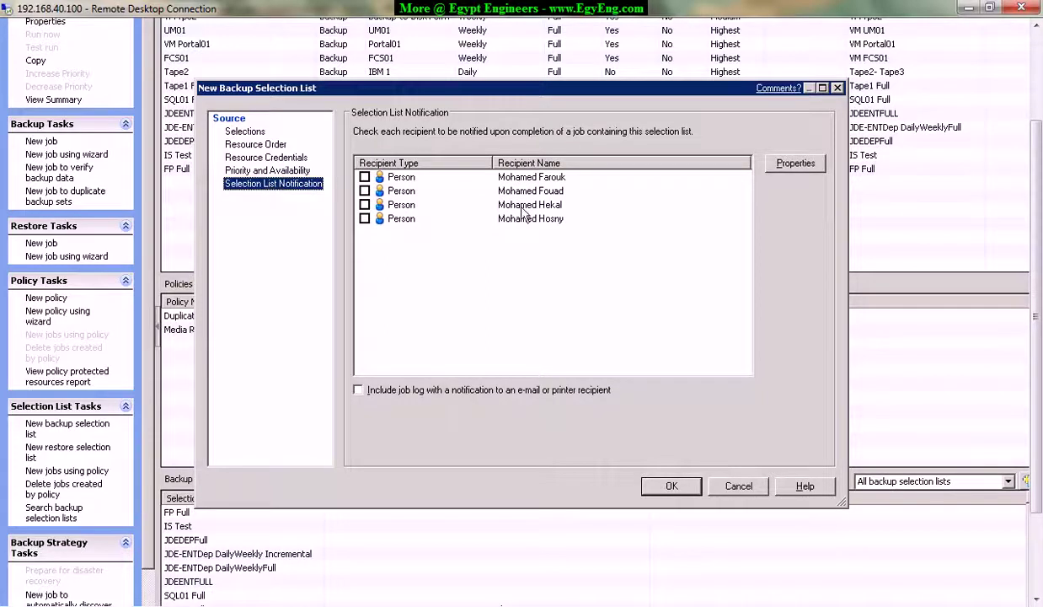
click(364, 190)
click(364, 177)
click(364, 205)
click(364, 218)
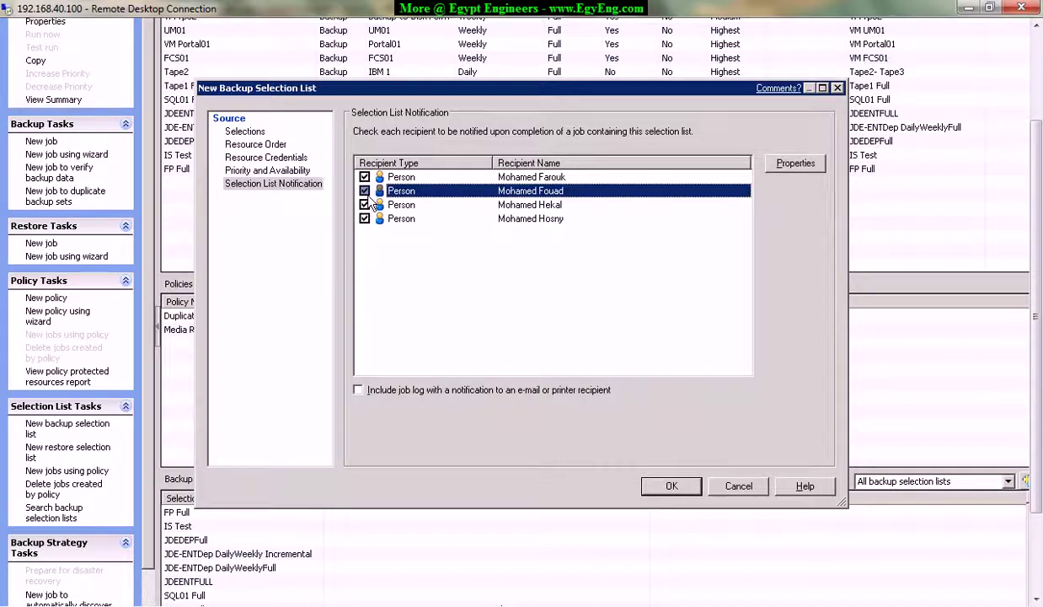
click(662, 488)
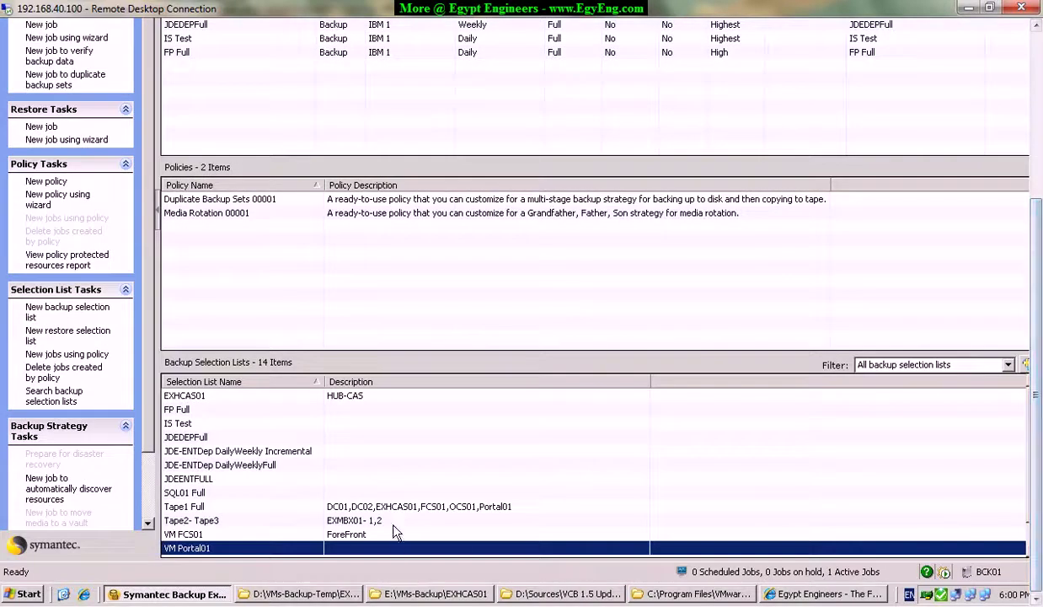
Rename the EXHCAS01 selection list to 'VM EXHCAS01' by adding the 'VM' prefix.
click(393, 469)
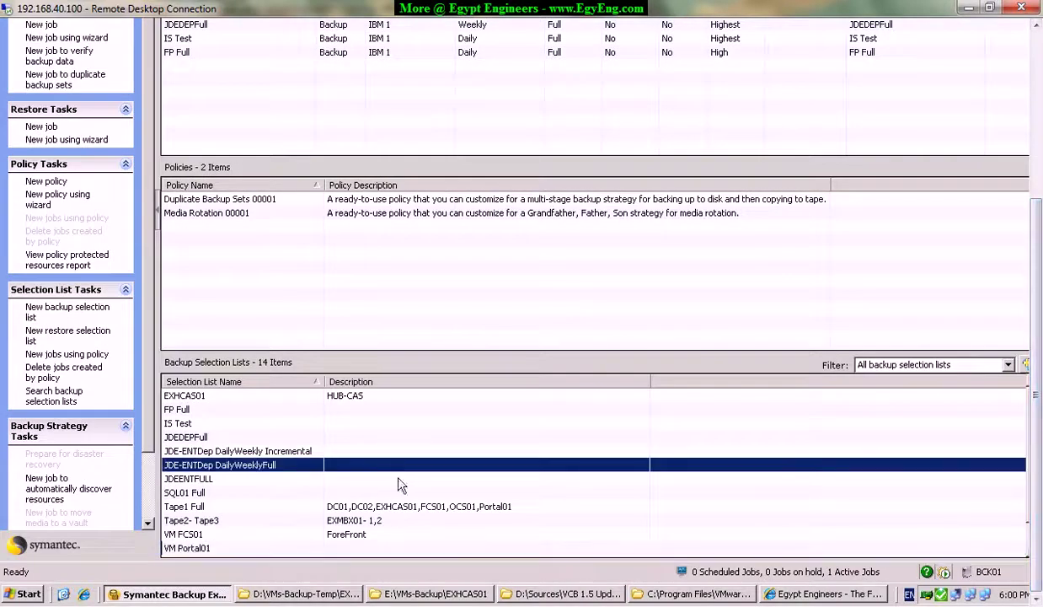
scroll(353, 481, down, 1)
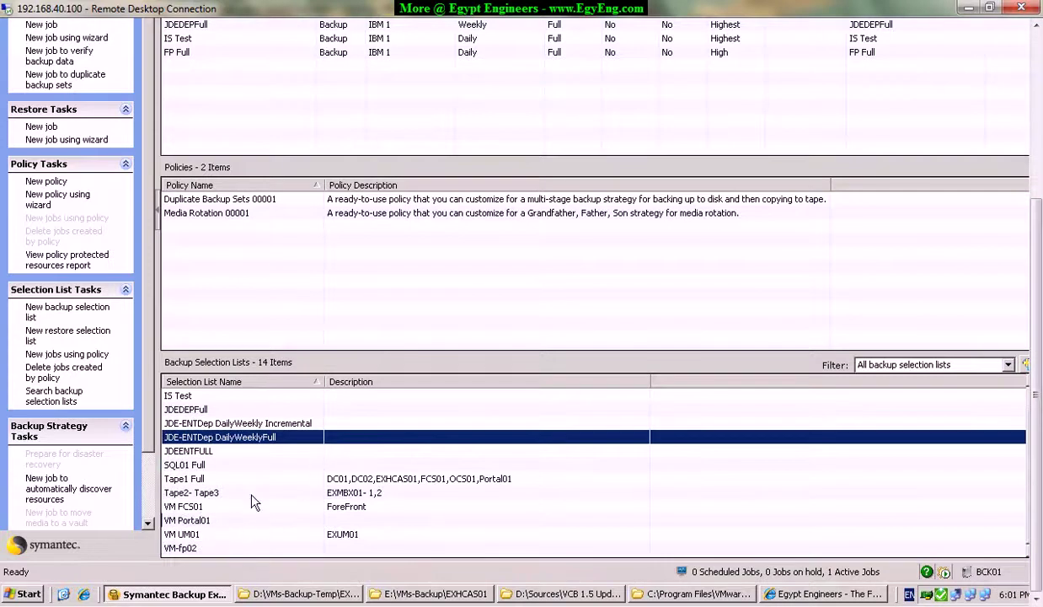
scroll(253, 501, up, 1)
click(220, 393)
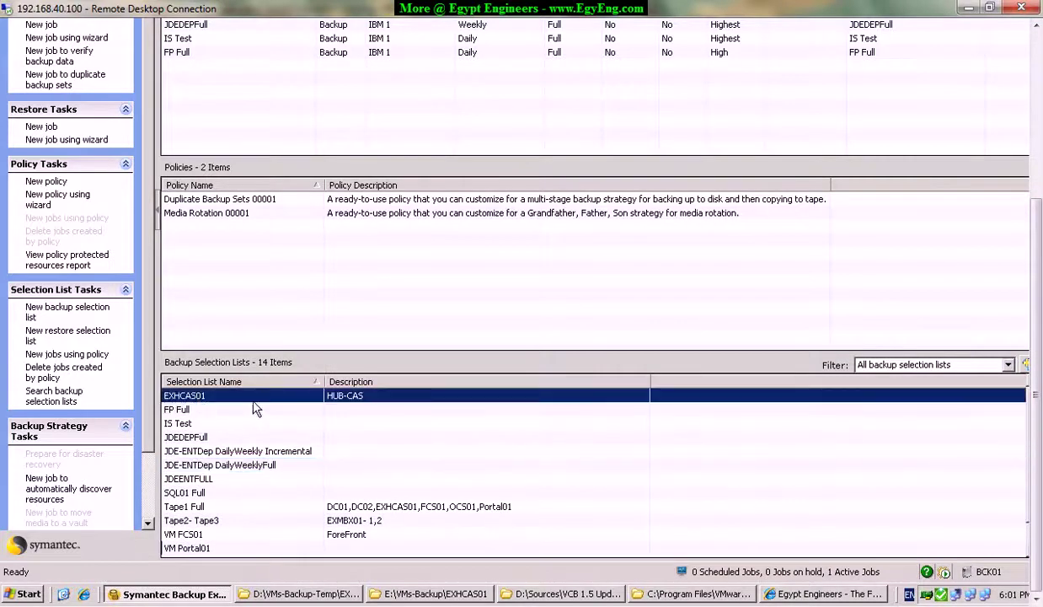
right_click(283, 405)
key(Escape)
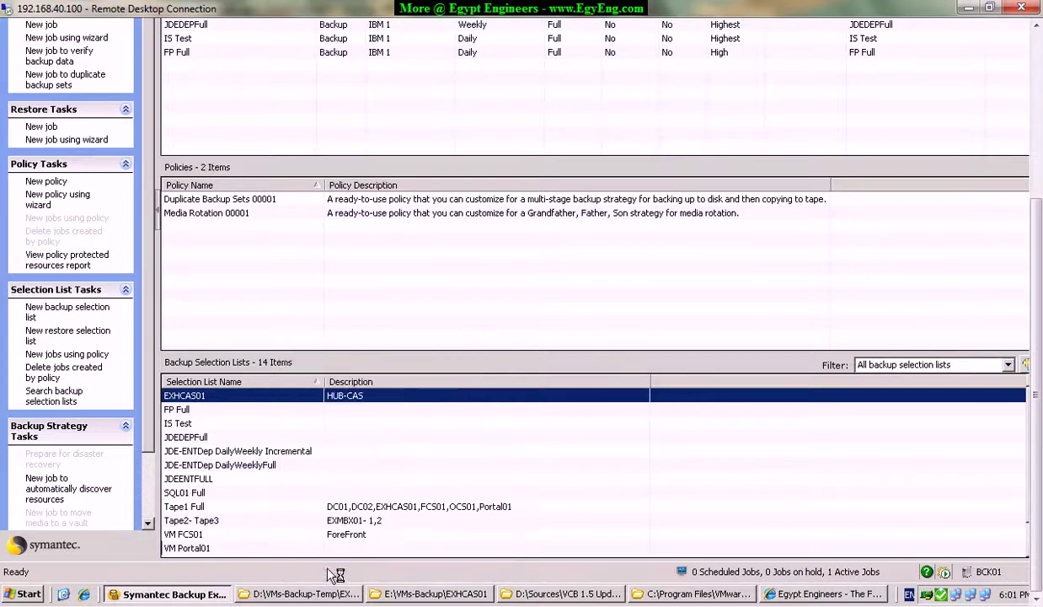
double_click(342, 396)
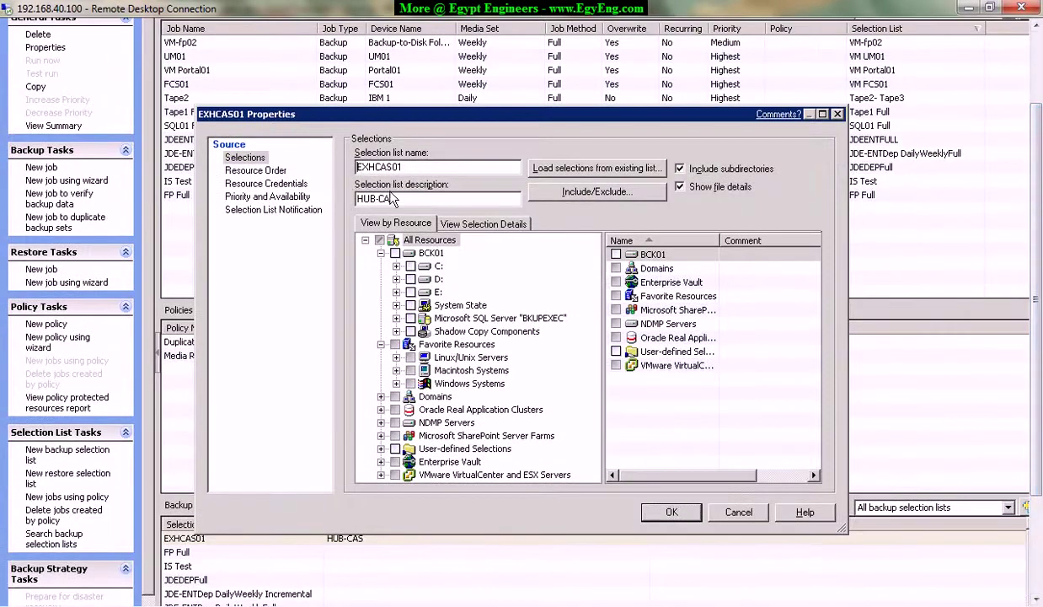
text(VM)
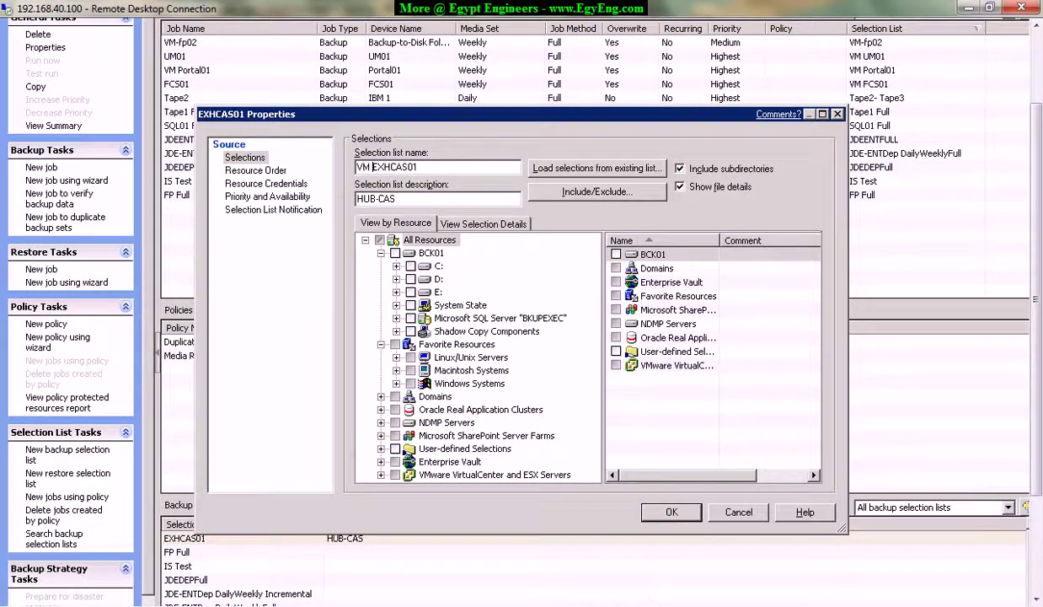
click(665, 511)
Step through the renamed VM EXHCAS01 list and the other VM lists down to VM-fp02.
click(1038, 523)
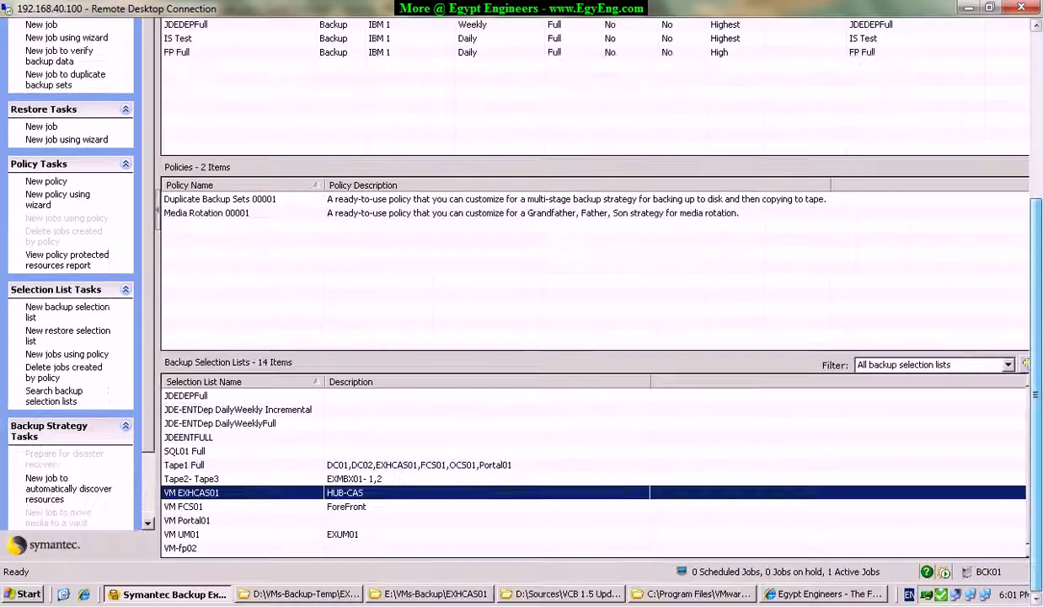
click(190, 507)
click(187, 520)
click(186, 534)
click(189, 547)
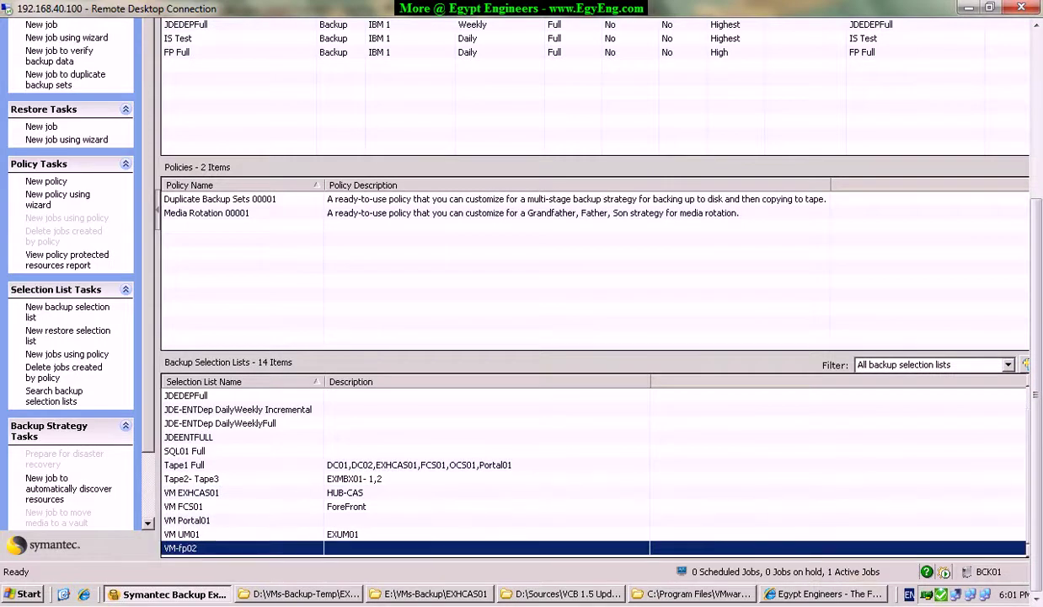
Switch between the vSphere Client, the Backup Exec session and the local desktop.
key(super+d)
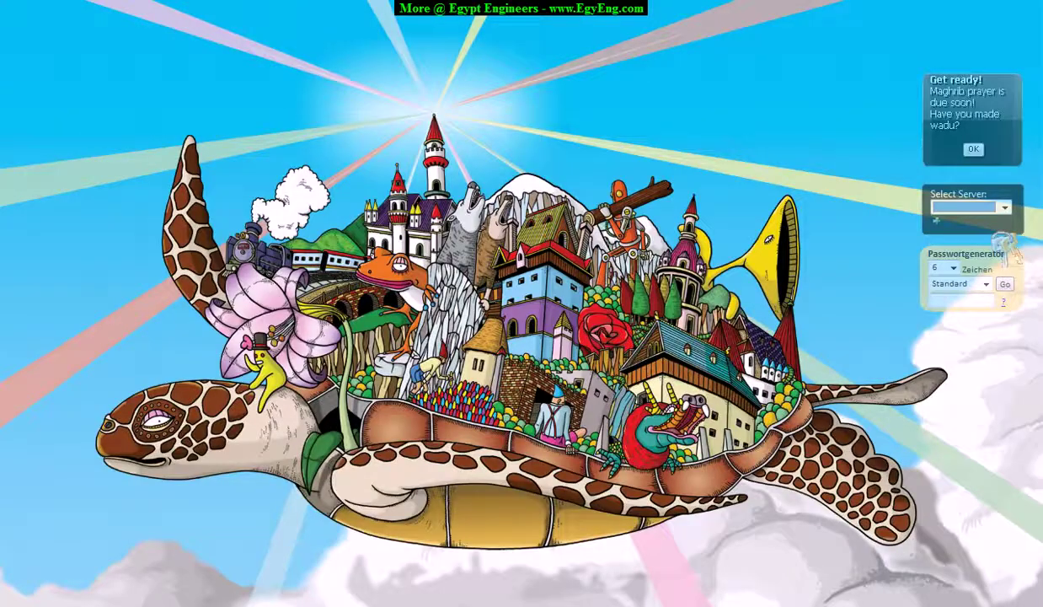
key(alt+Tab)
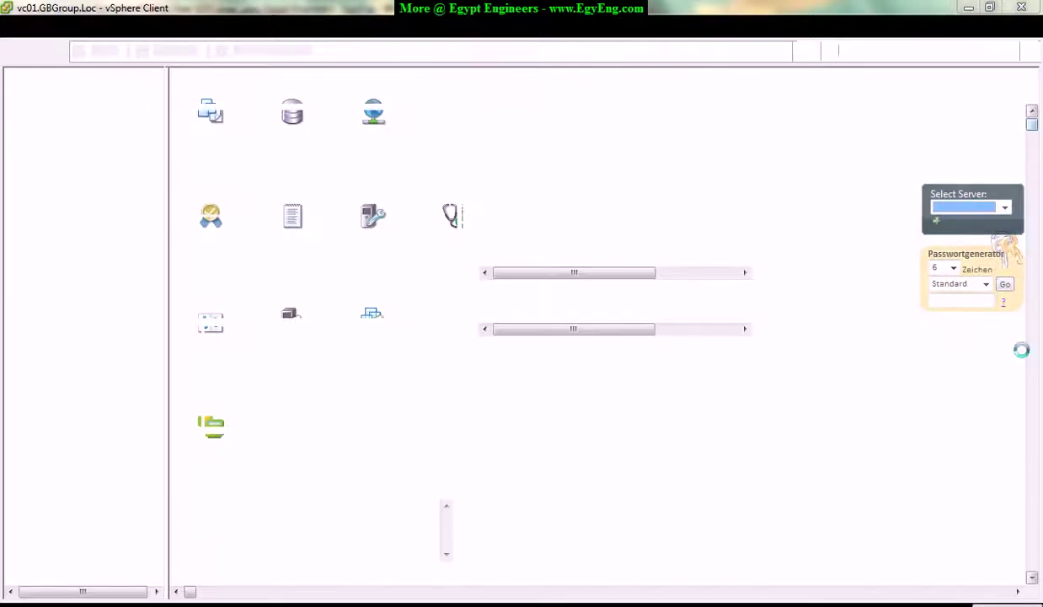
key(alt+Tab)
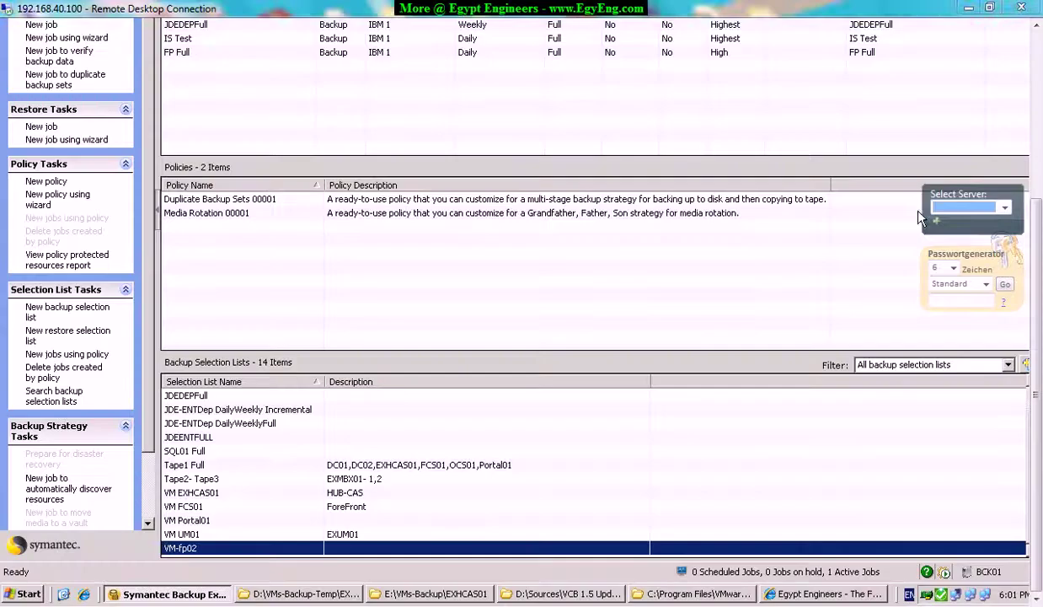
key(super)
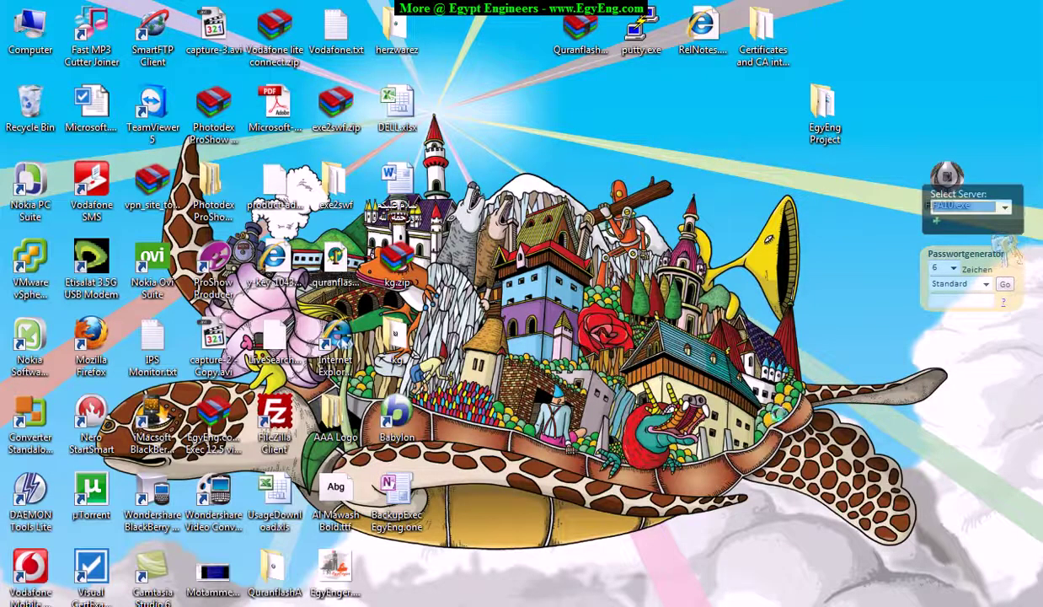
Close the Maghrib prayer reminder and Gadgets gallery, then restore the Backup Exec session.
right_click(720, 539)
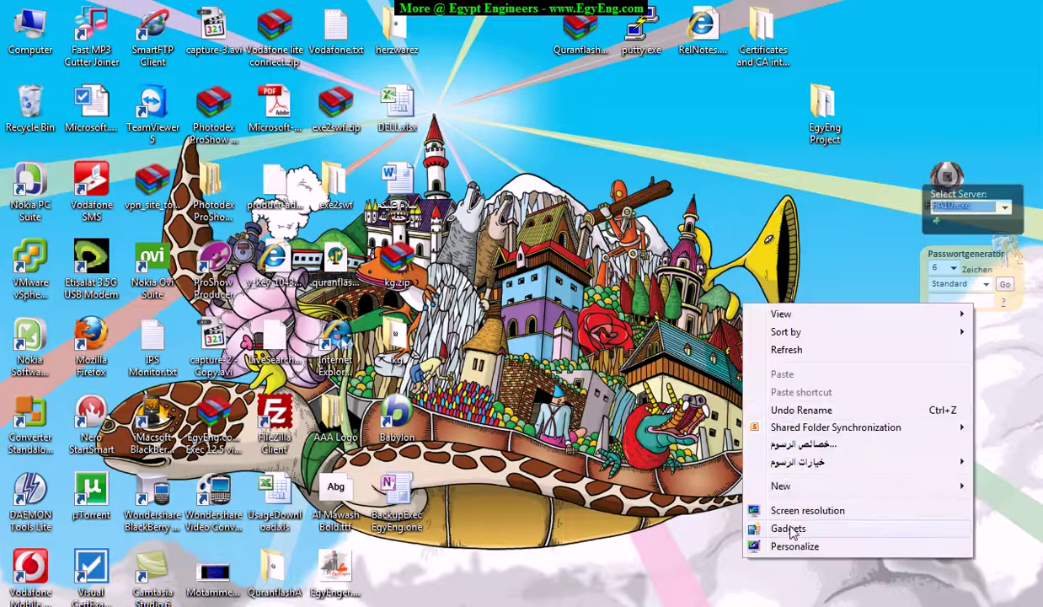
click(769, 523)
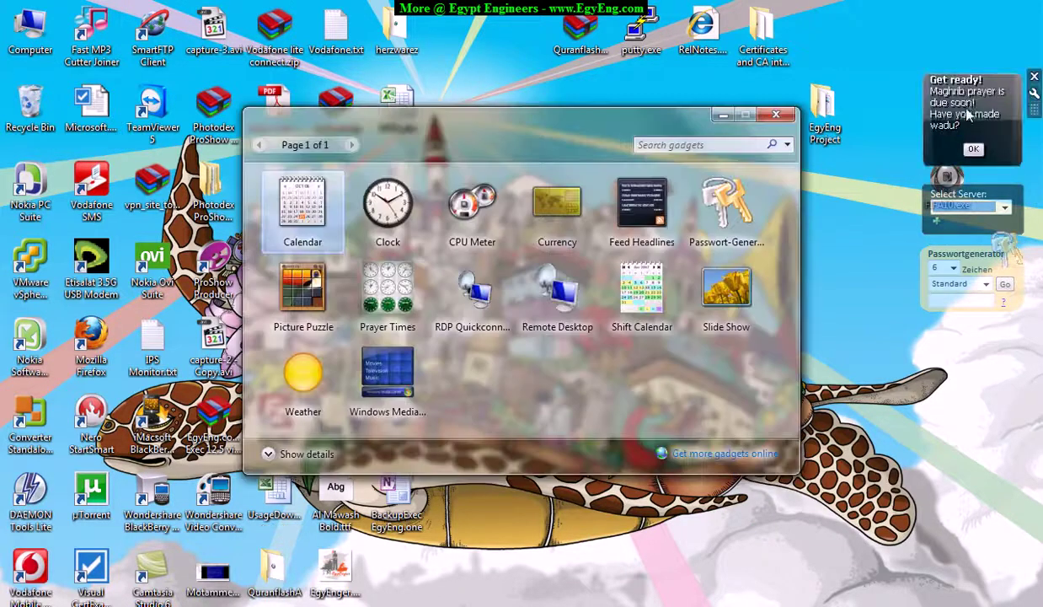
click(974, 150)
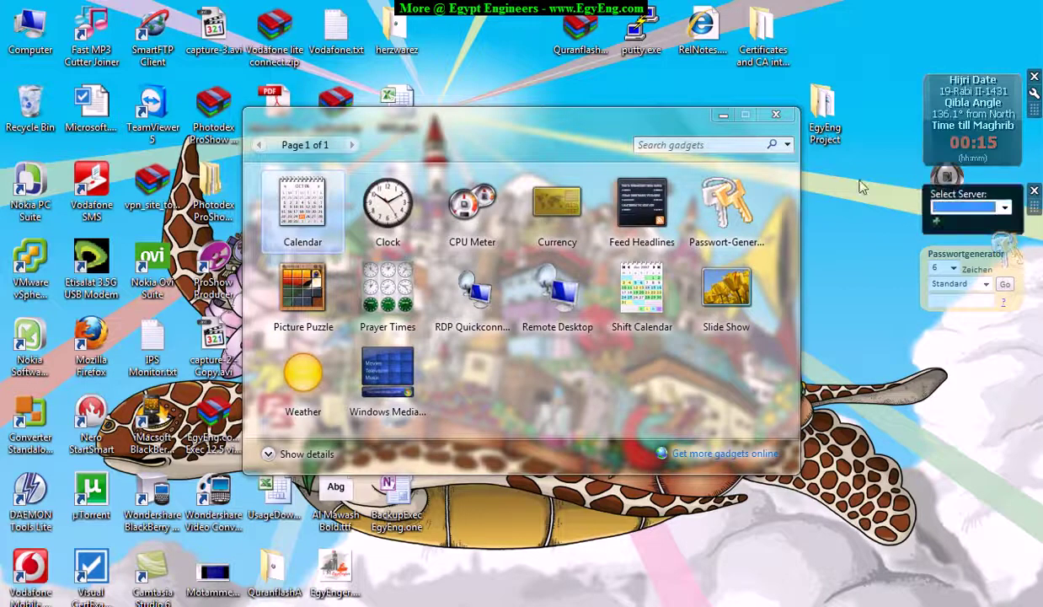
click(776, 116)
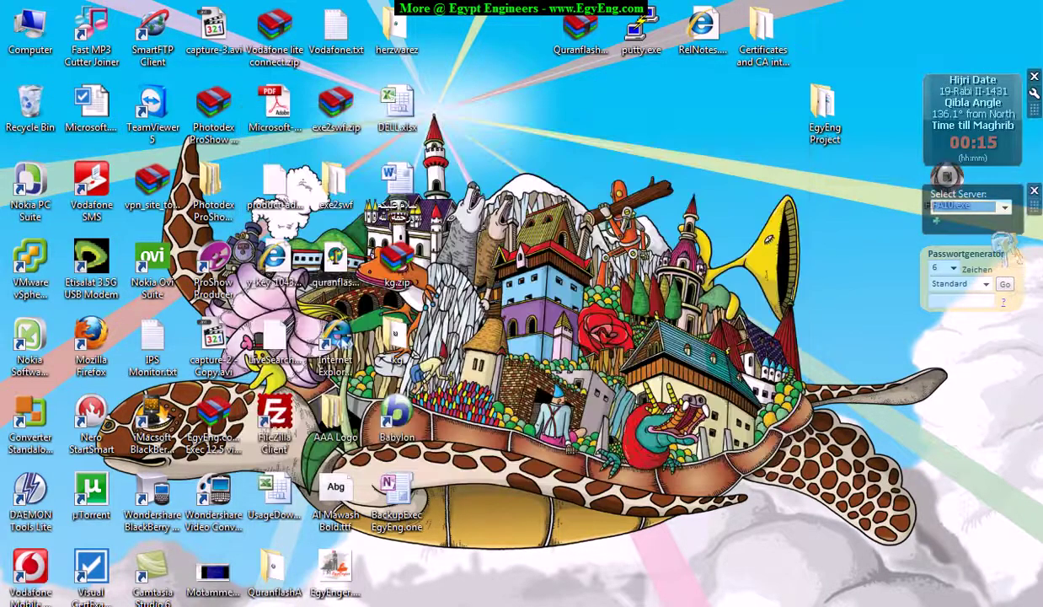
mouse_move(274, 603)
click(189, 546)
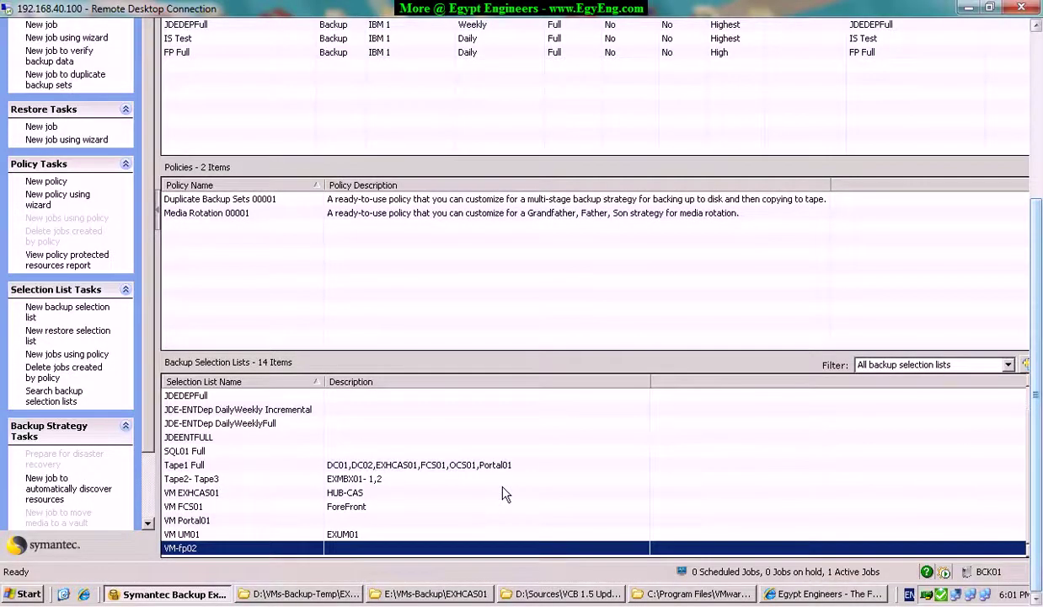
Step through the VM Portal01, UM01, fp02, FCS01 and EXHCAS01 selection lists.
click(269, 516)
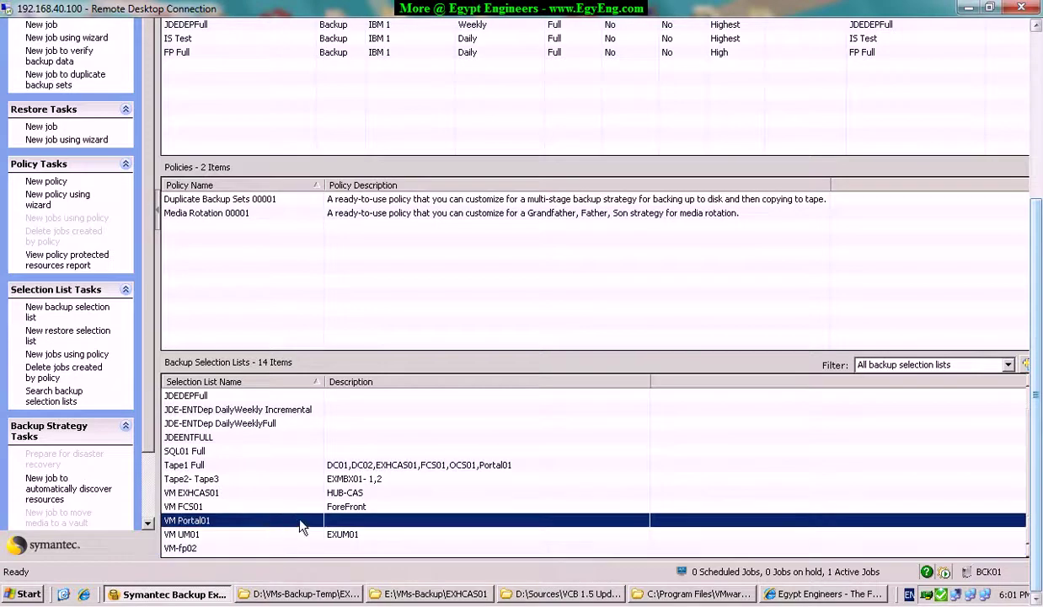
click(202, 534)
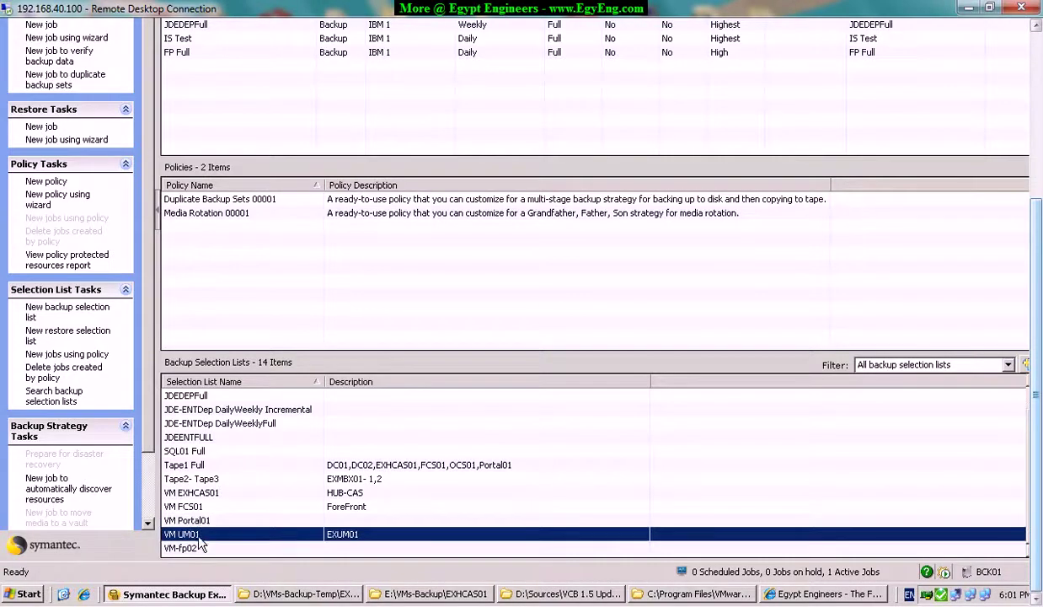
click(202, 548)
click(196, 521)
click(195, 506)
click(196, 493)
click(194, 506)
click(192, 535)
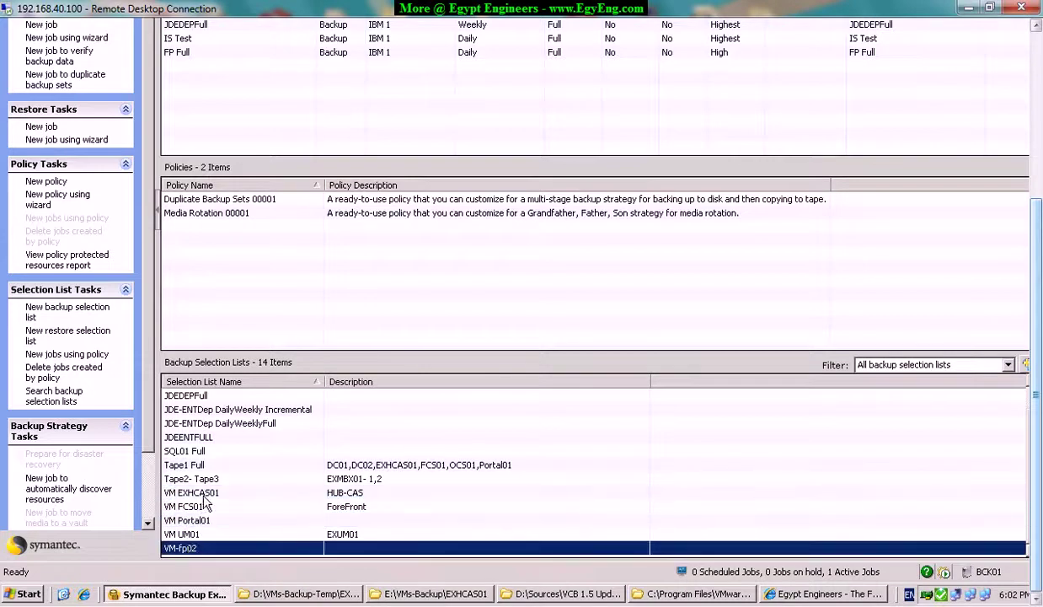
click(199, 493)
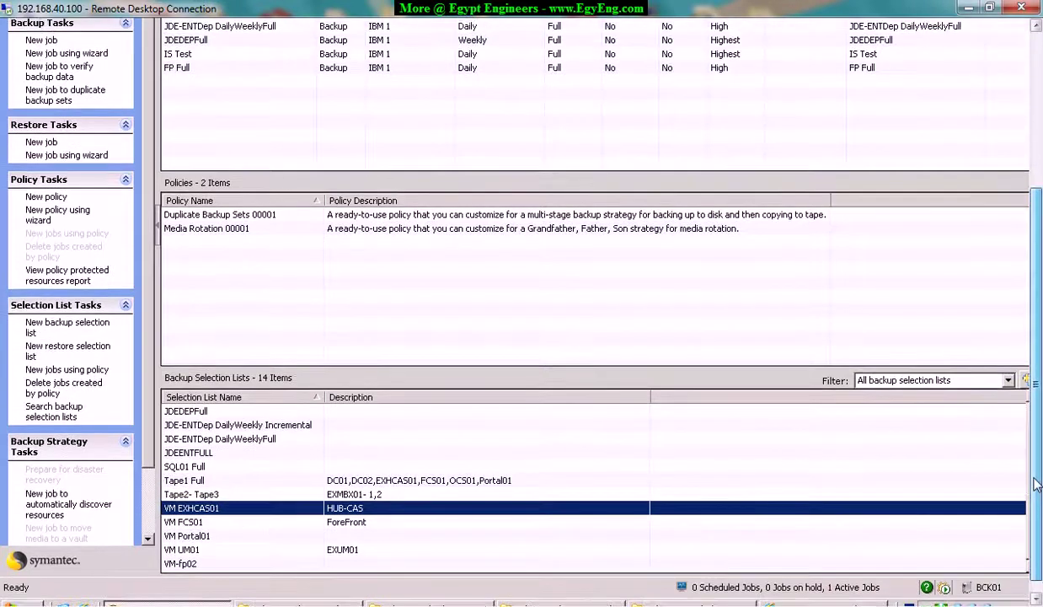
Create a new backup job from the Jobs list context menu.
drag(1036, 484, 1036, 229)
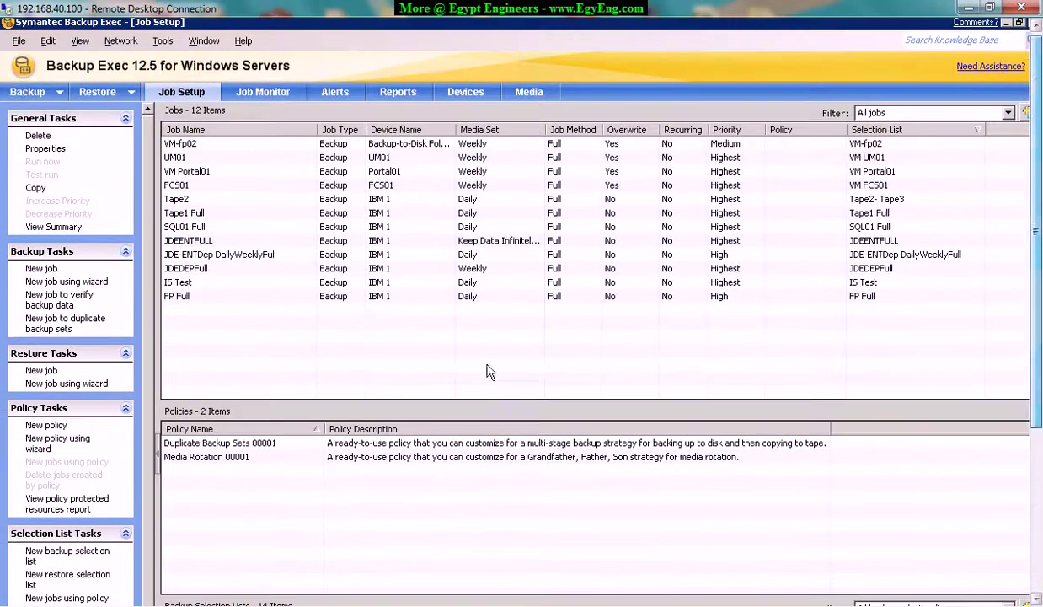
right_click(375, 326)
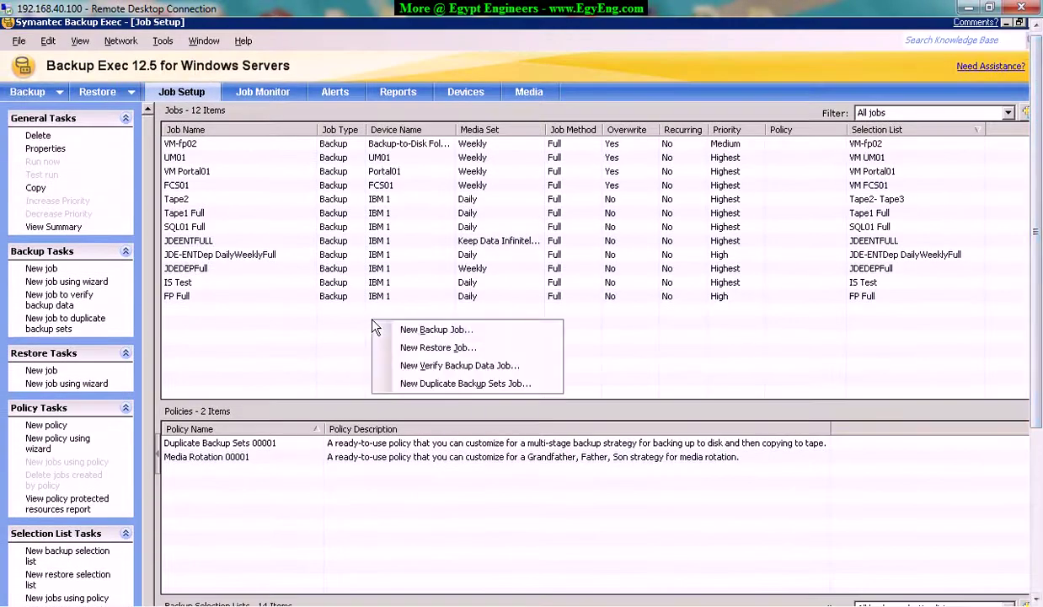
click(461, 332)
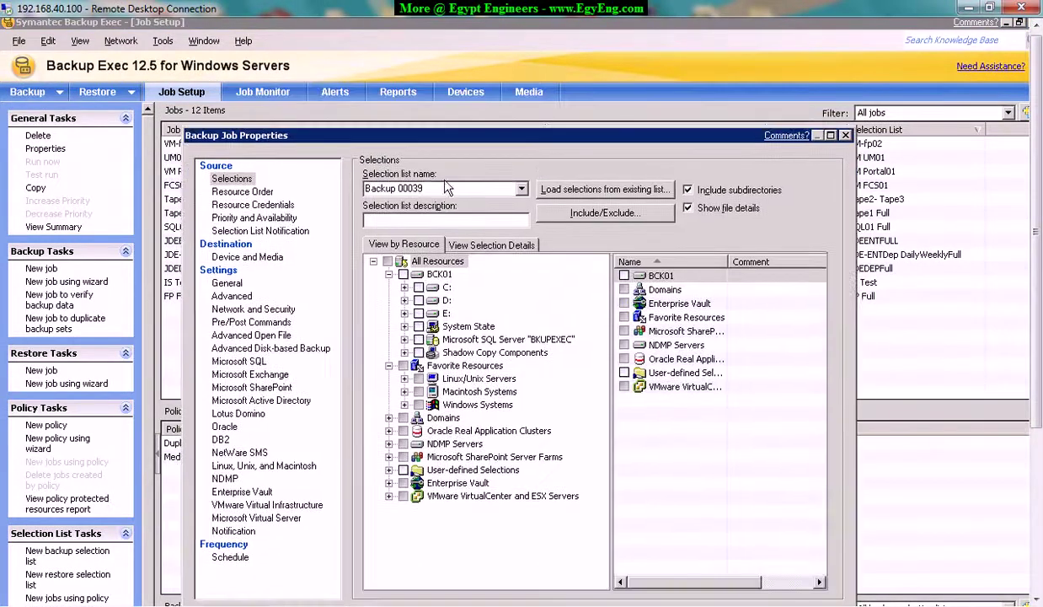
Load the existing VM EXHCAS01 selection list and expand its VMware server resources.
click(508, 188)
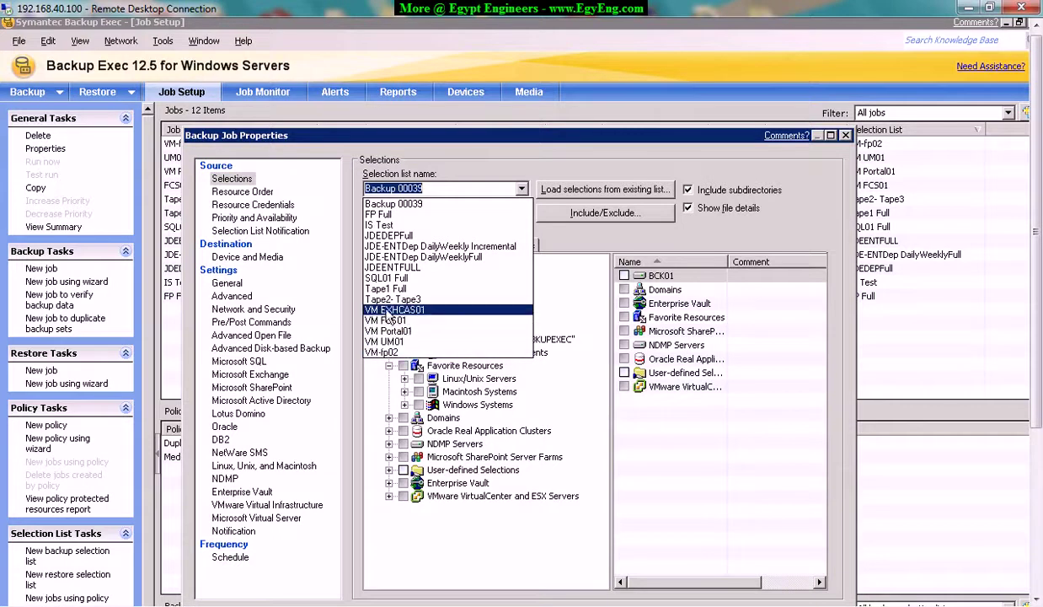
click(406, 309)
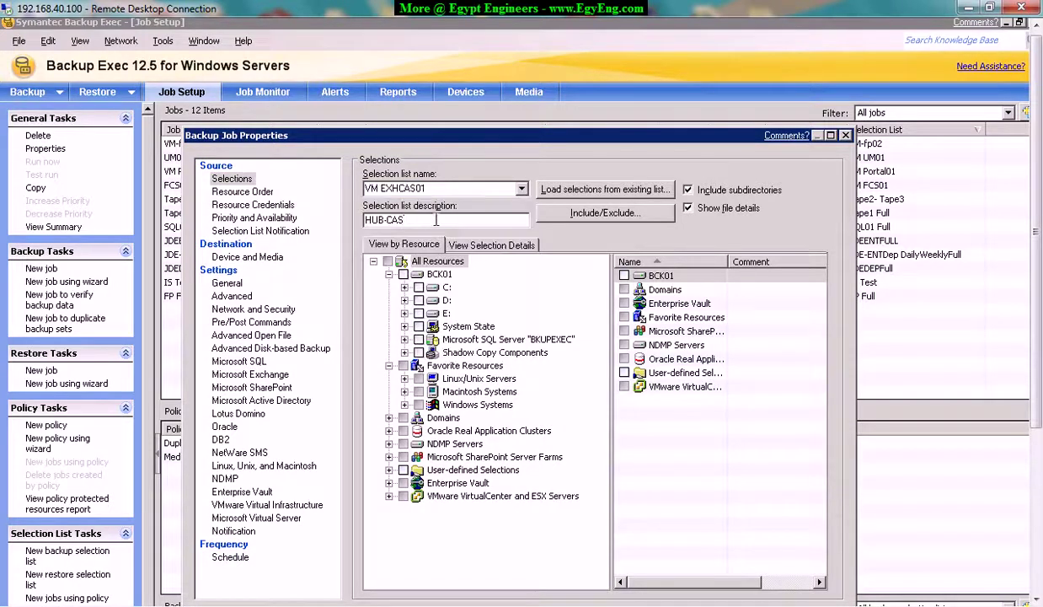
key(Tab)
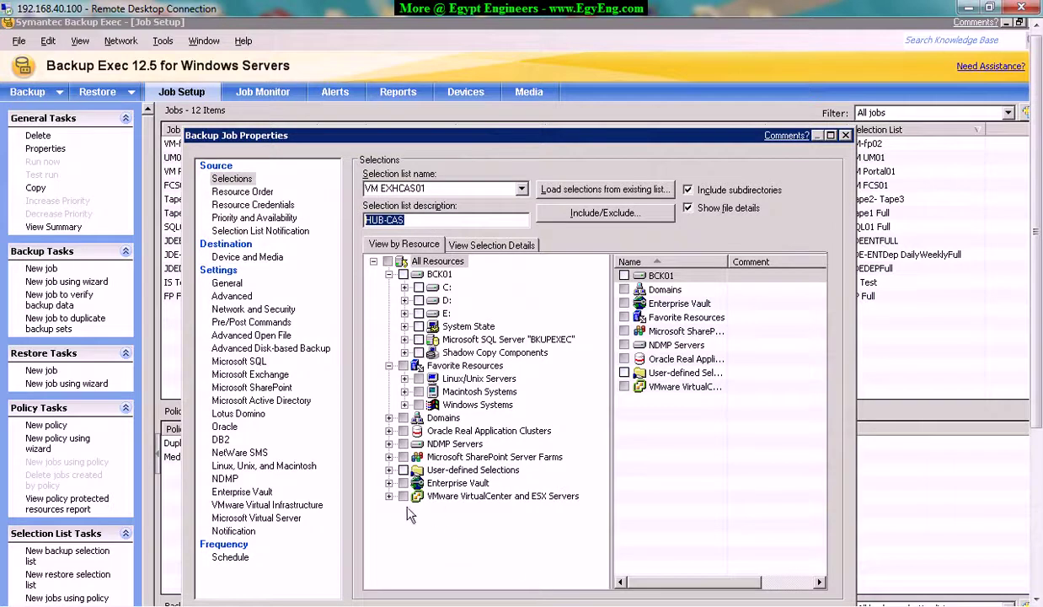
click(388, 497)
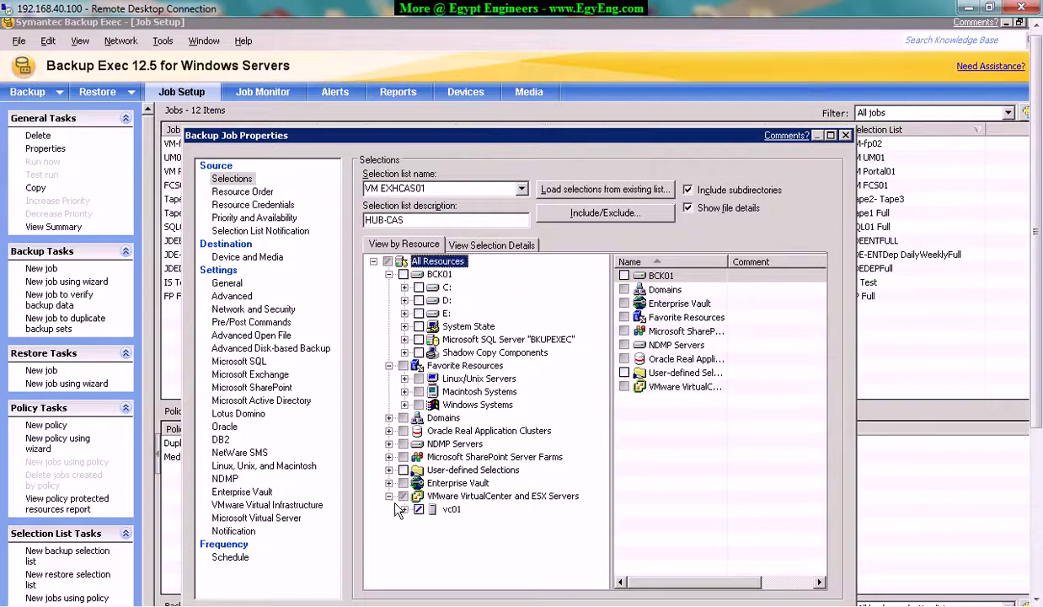
right_click(478, 500)
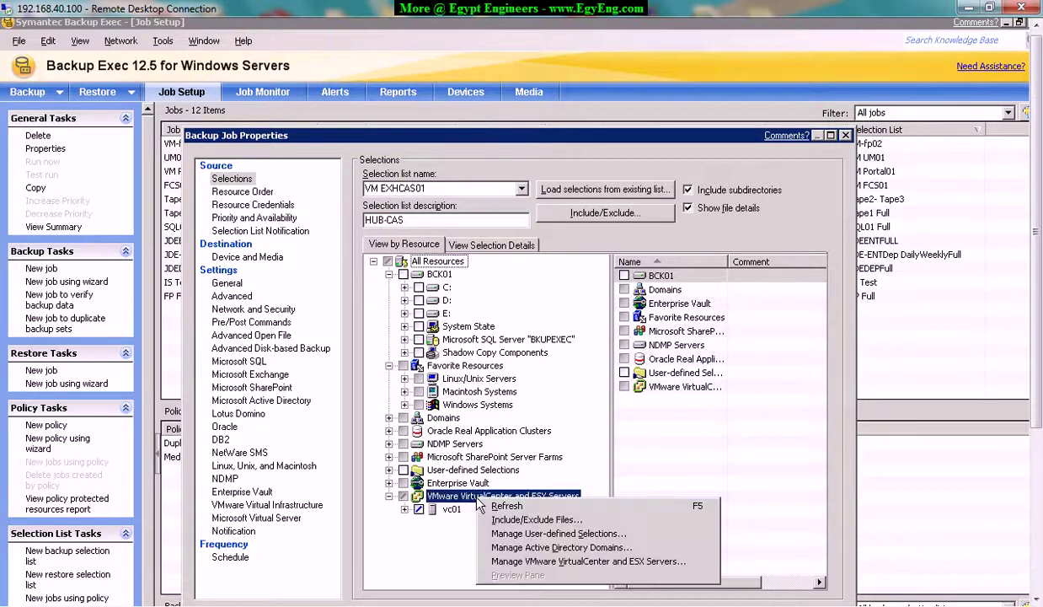
click(392, 497)
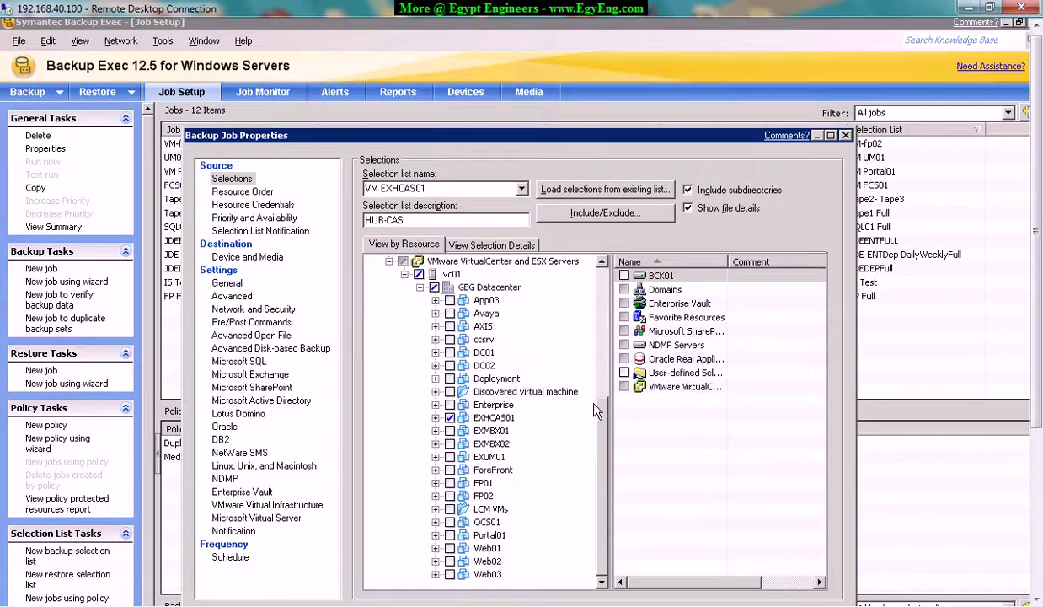
click(488, 417)
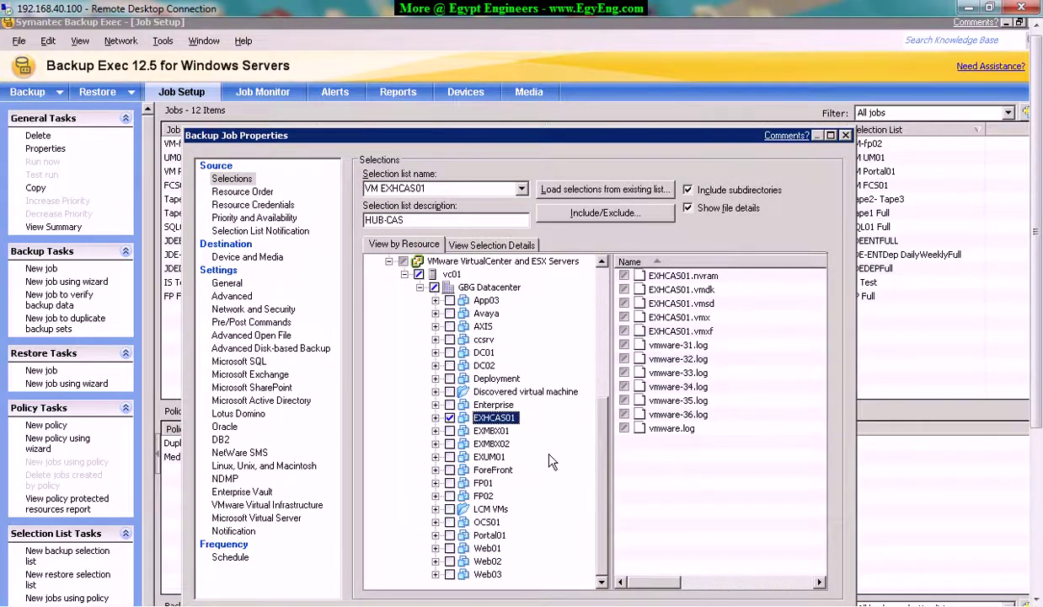
Review the Resource Order, Credentials, Priority and Availability, and Notification pages.
drag(415, 139, 460, 101)
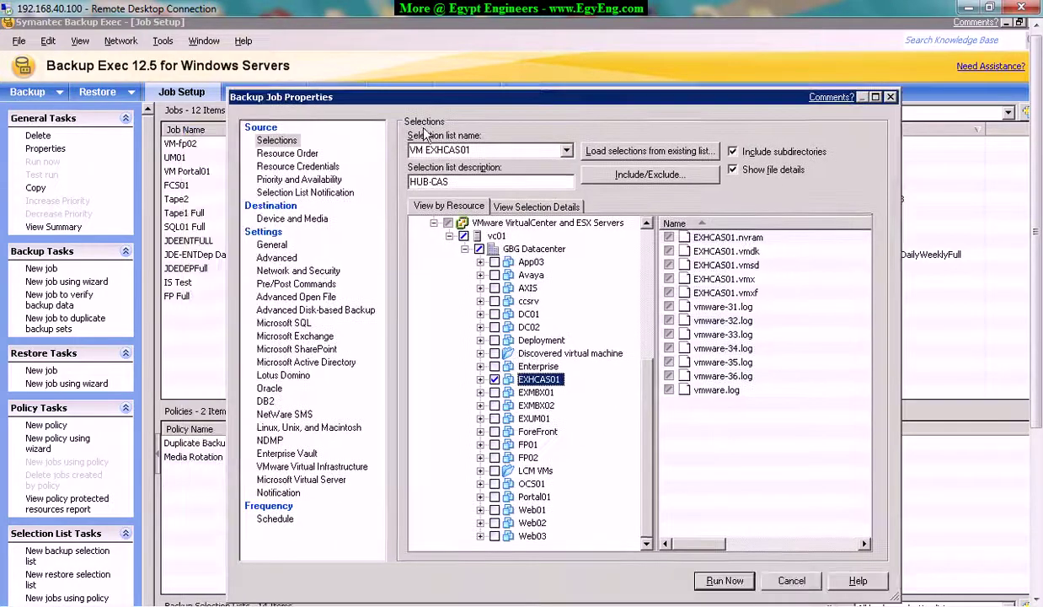
click(288, 154)
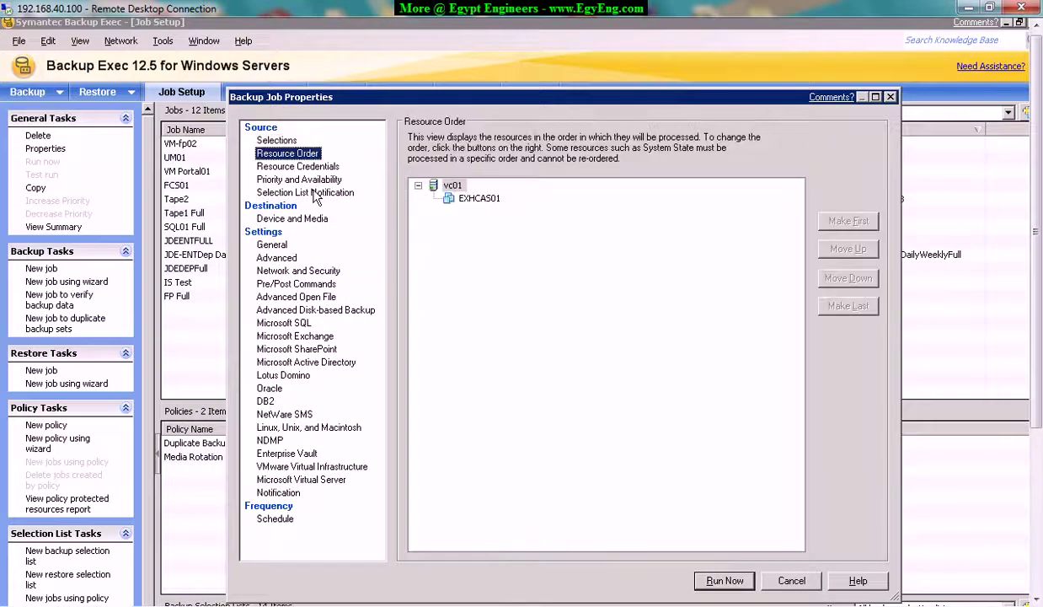
click(292, 167)
click(290, 179)
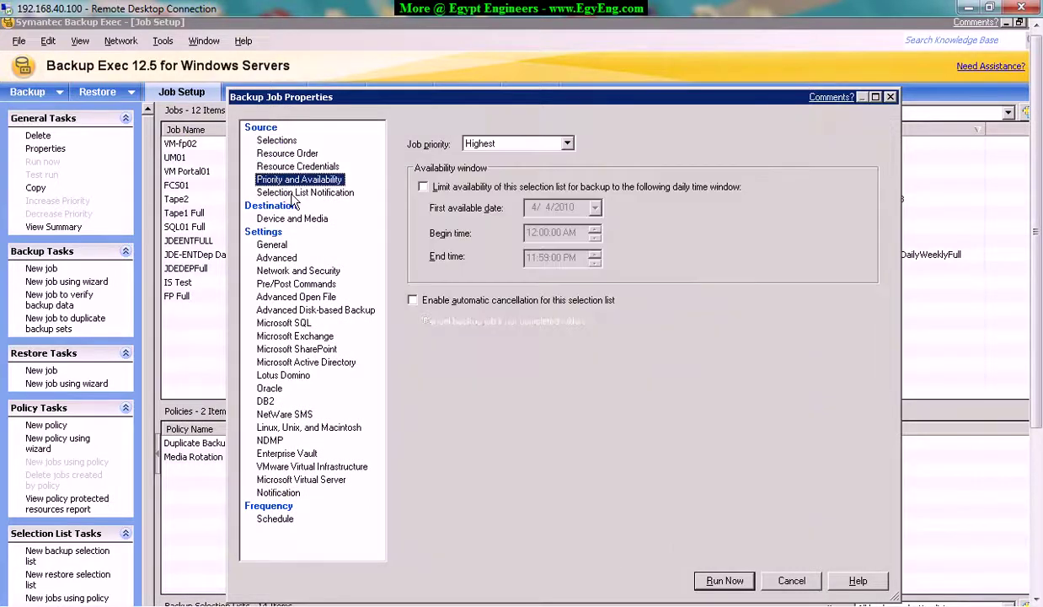
click(292, 193)
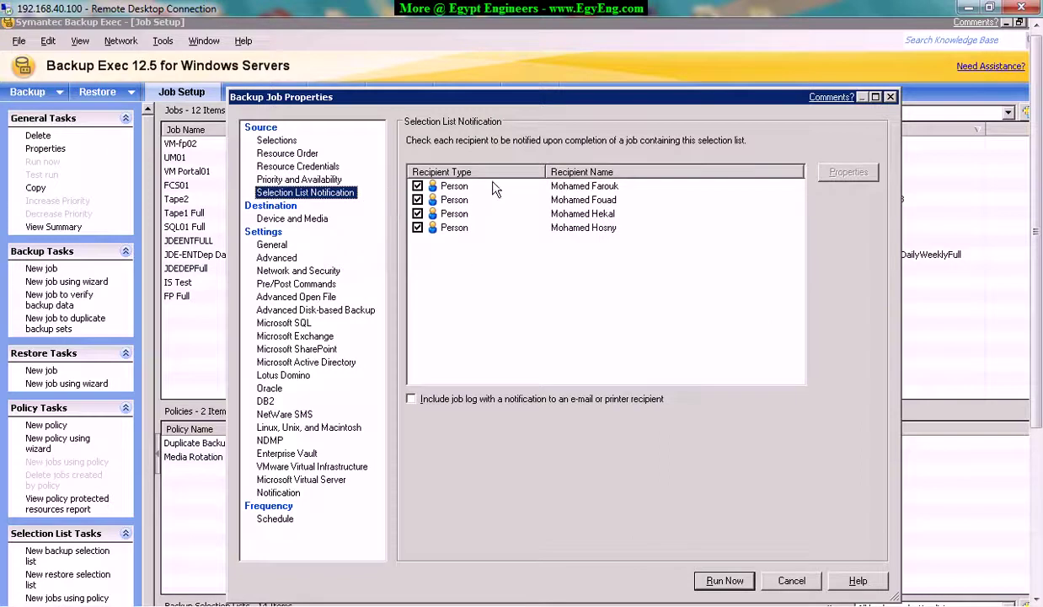
click(282, 218)
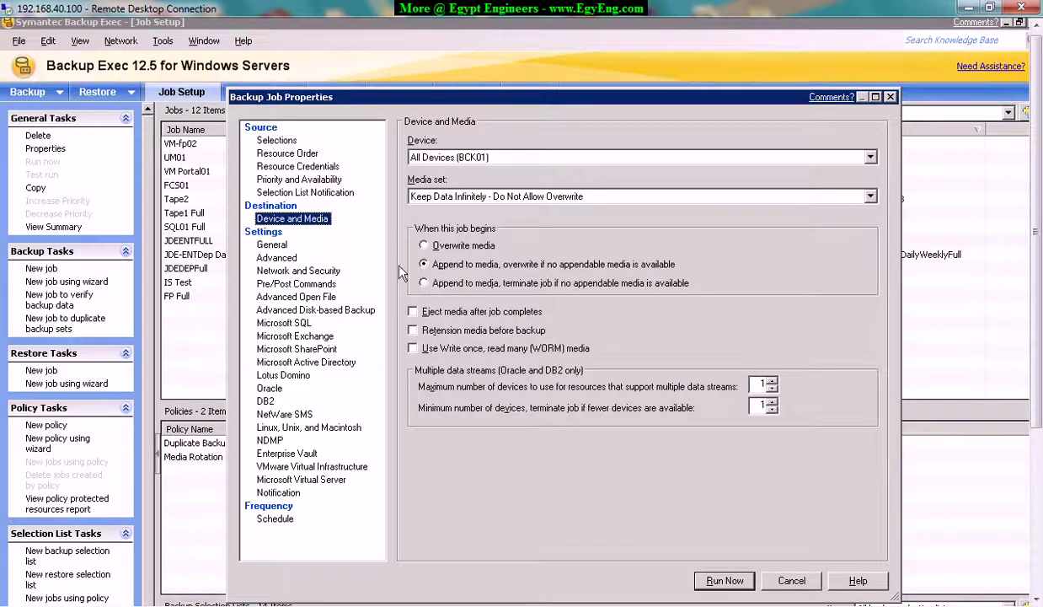
Target the EXHCAS01 device with the Weekly media set, overwriting media when the job begins.
click(556, 160)
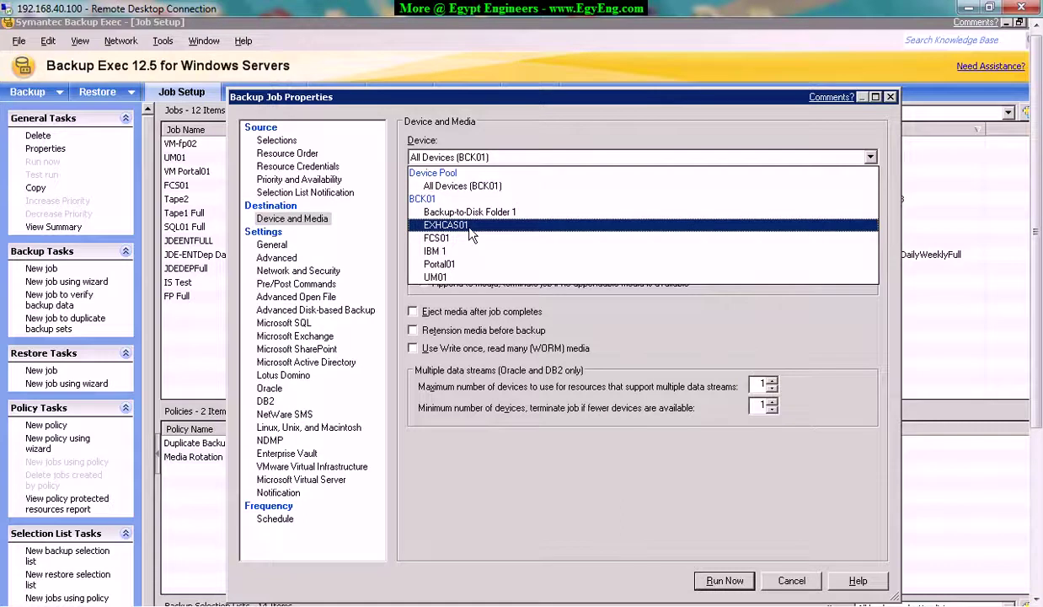
click(472, 225)
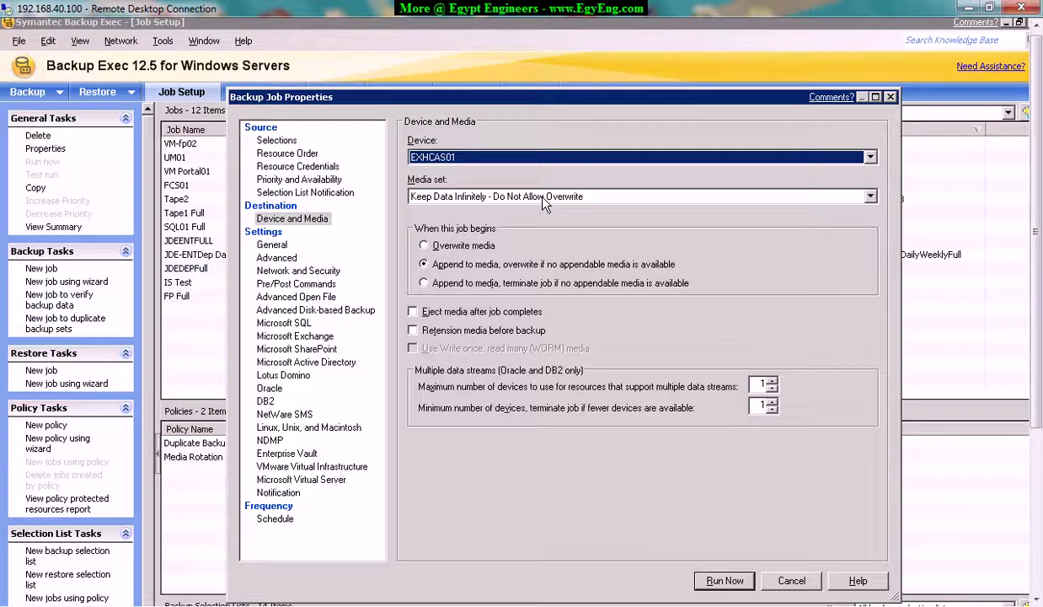
click(545, 197)
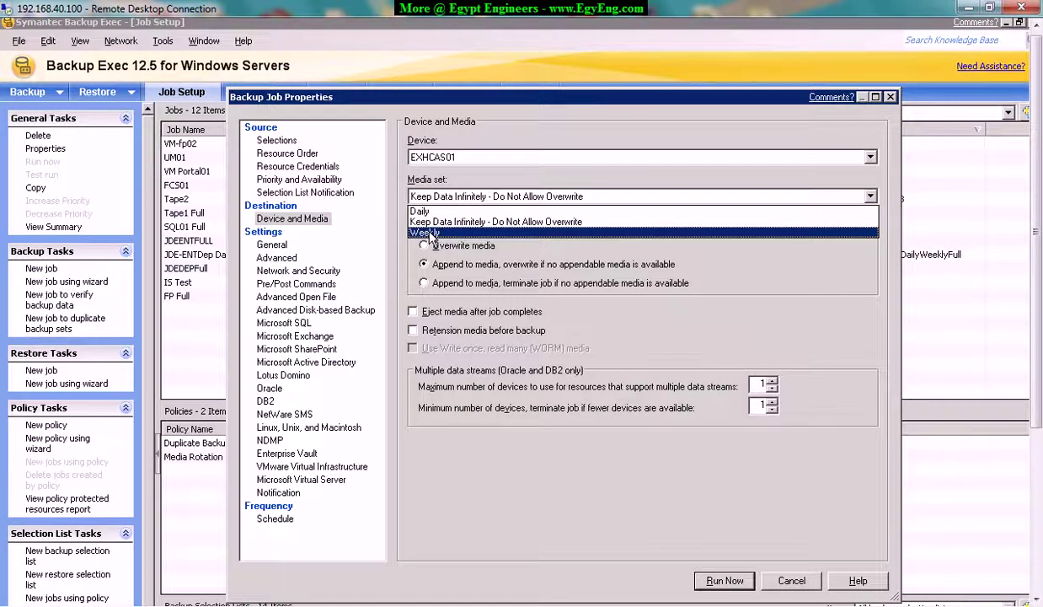
click(430, 233)
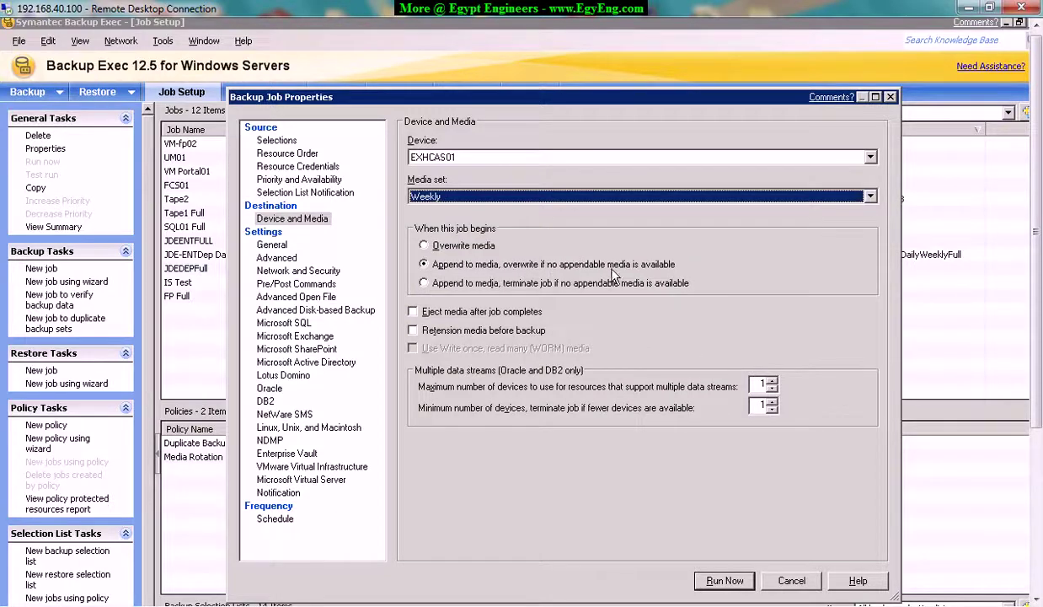
click(442, 245)
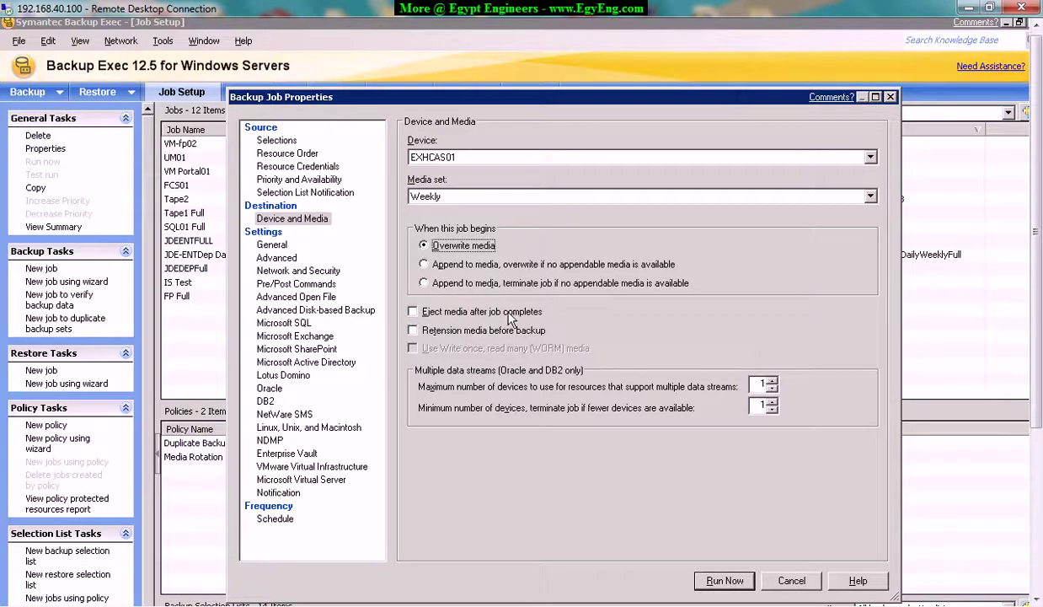
click(262, 244)
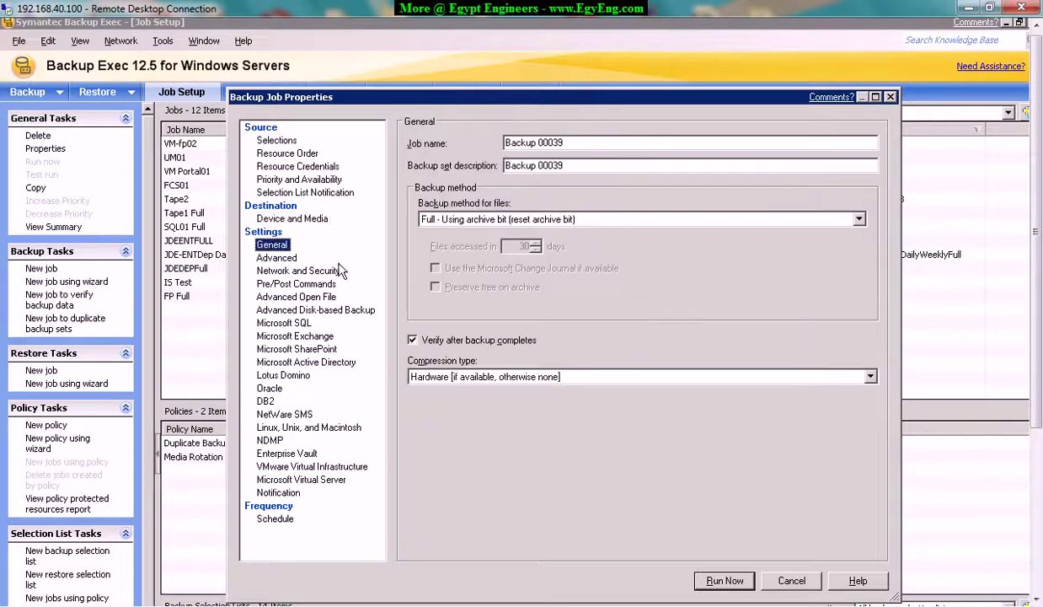
Paste 'VM EXHCAS01' as the job name on the General page.
click(277, 140)
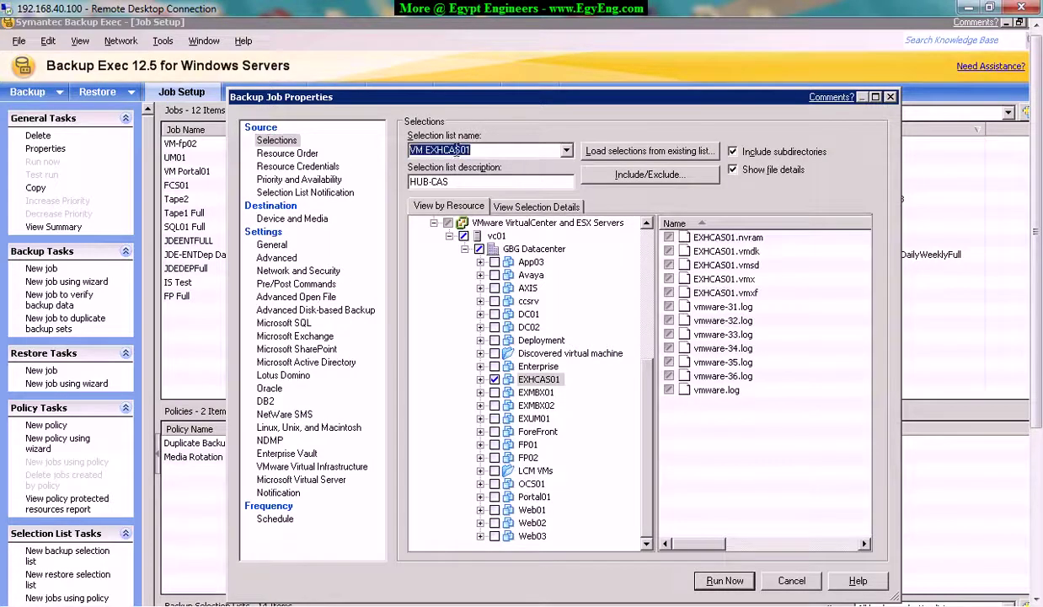
click(268, 245)
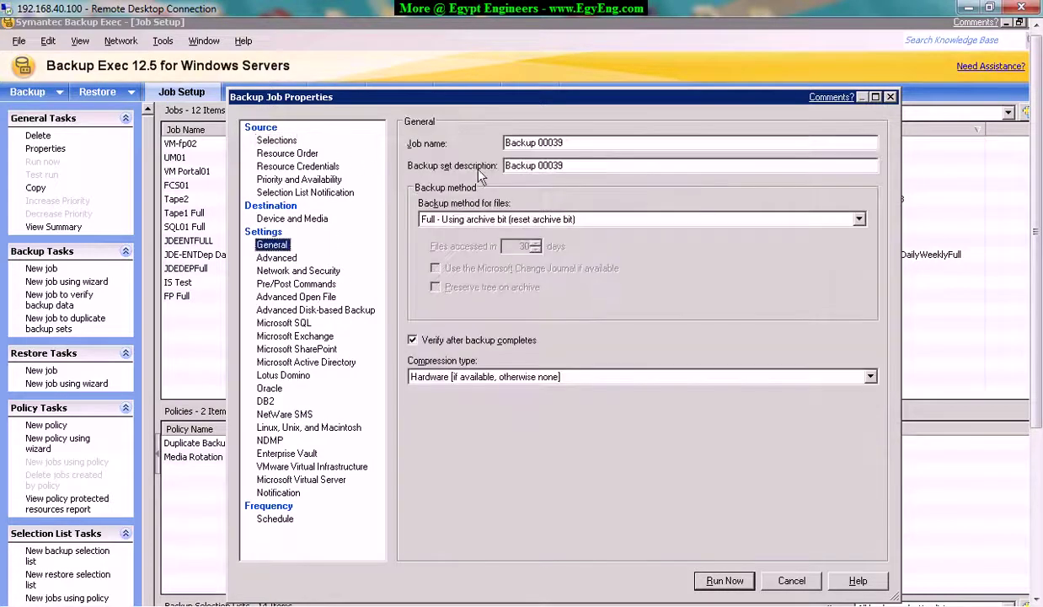
key(Tab)
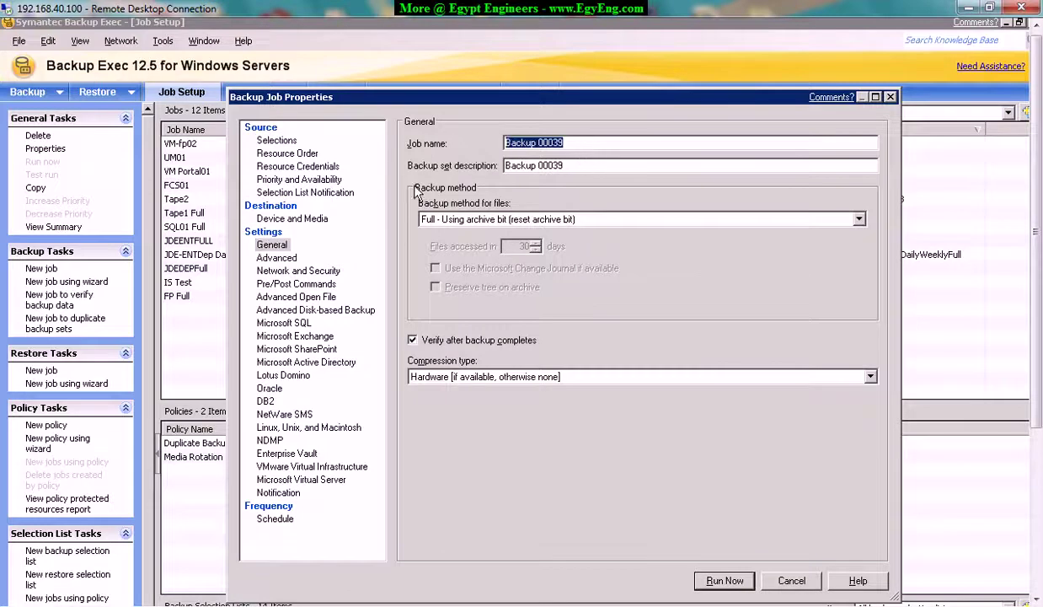
text(VM EXHCAS01)
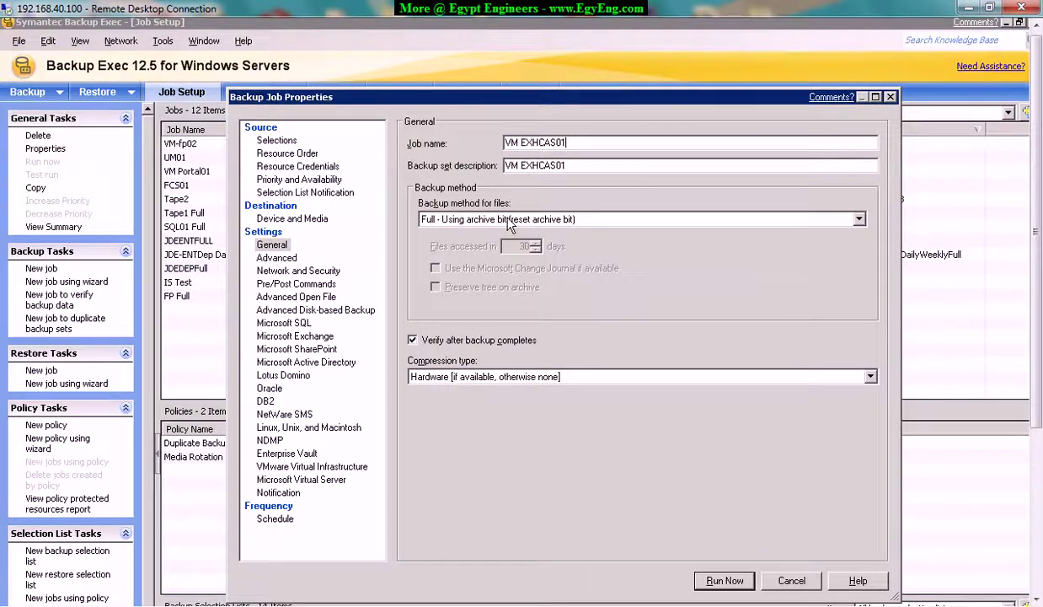
Keep Full backup, re-enable Verify after backup, and keep hardware compression without fallback.
click(508, 226)
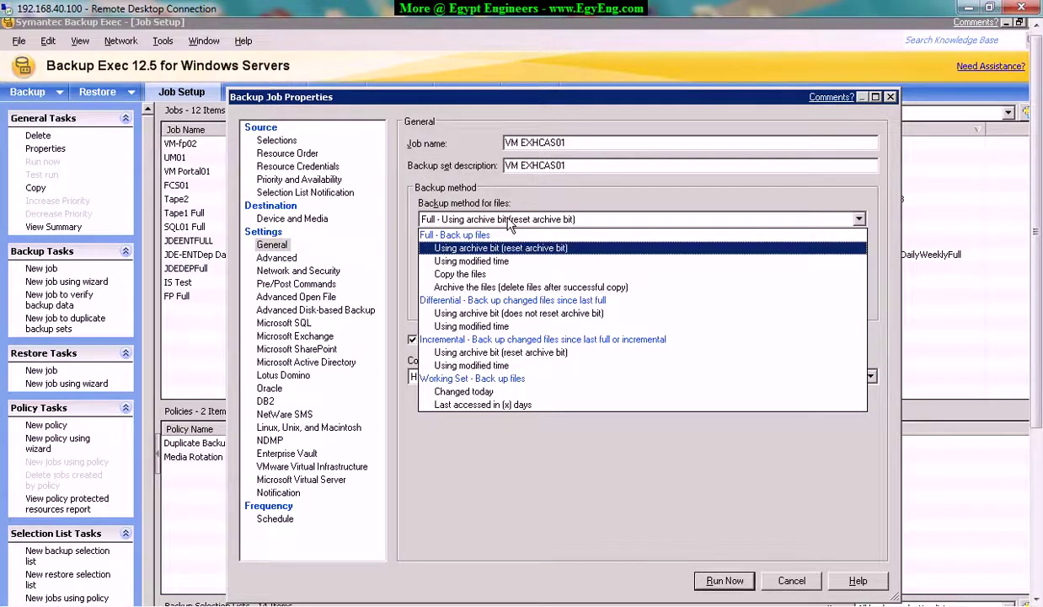
click(505, 220)
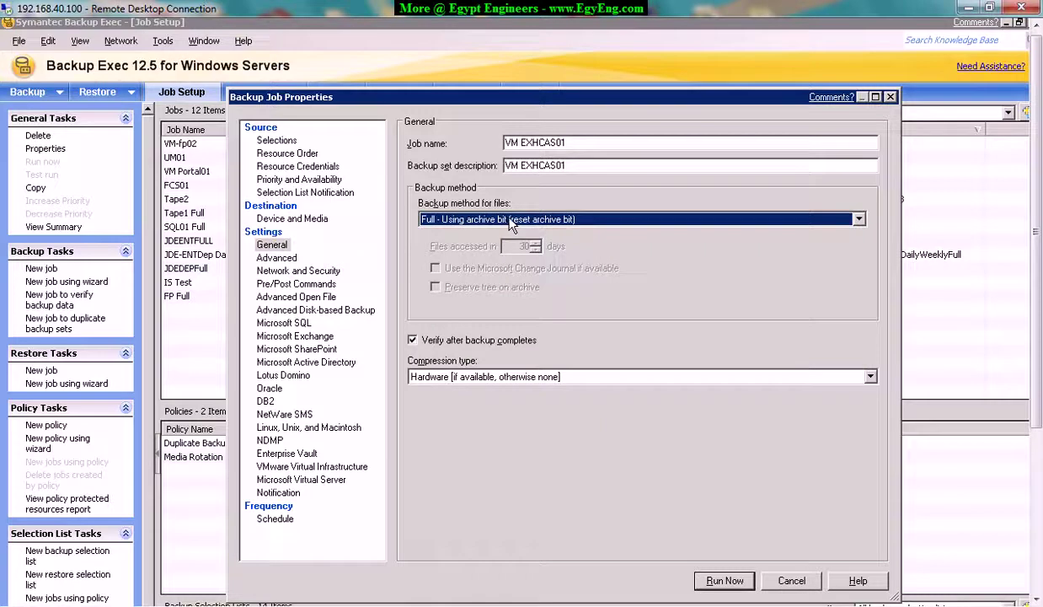
click(412, 341)
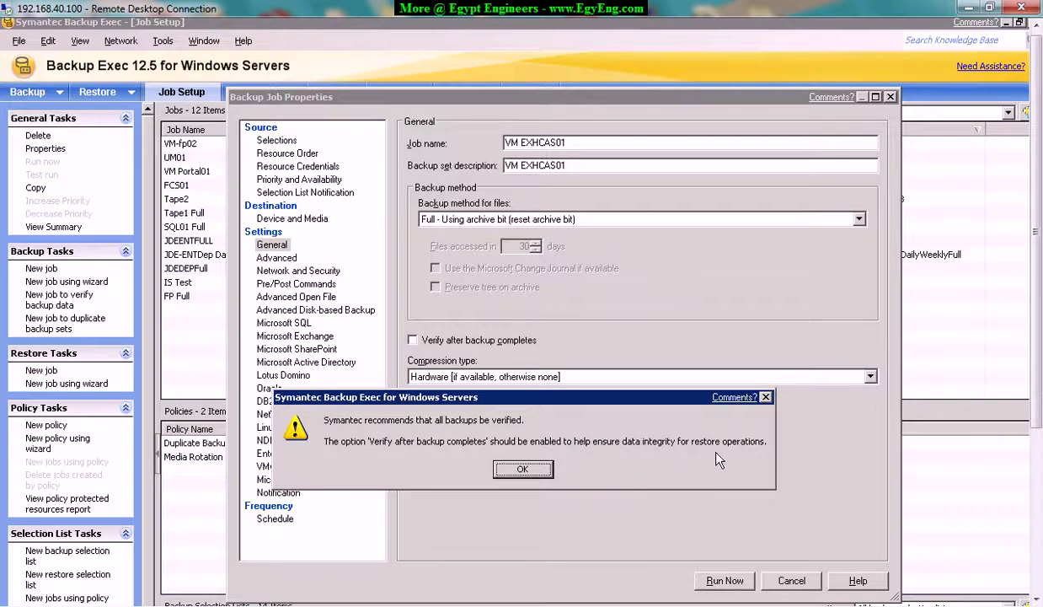
click(526, 469)
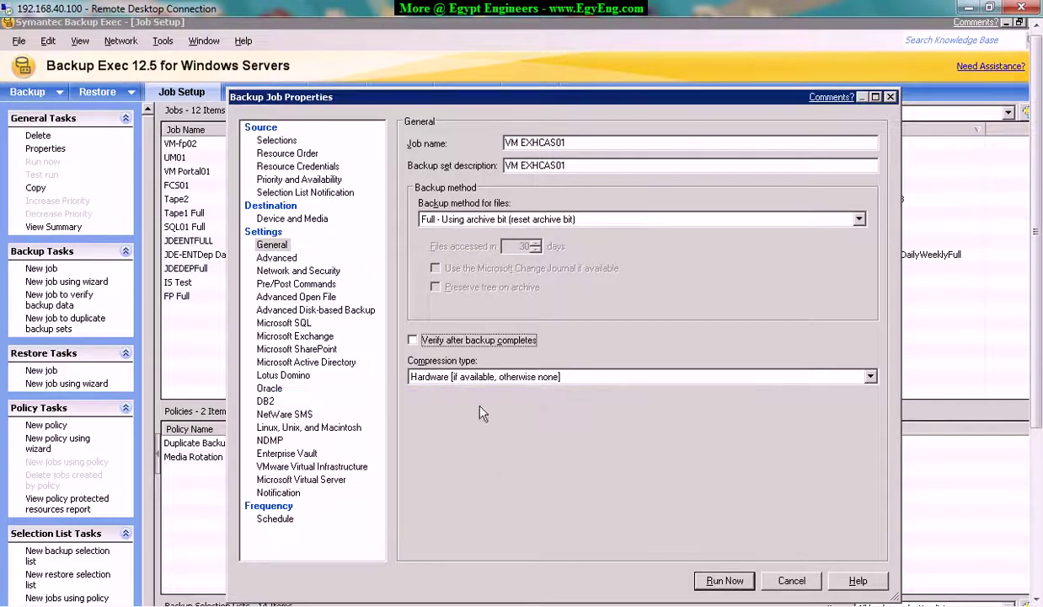
click(438, 343)
click(870, 378)
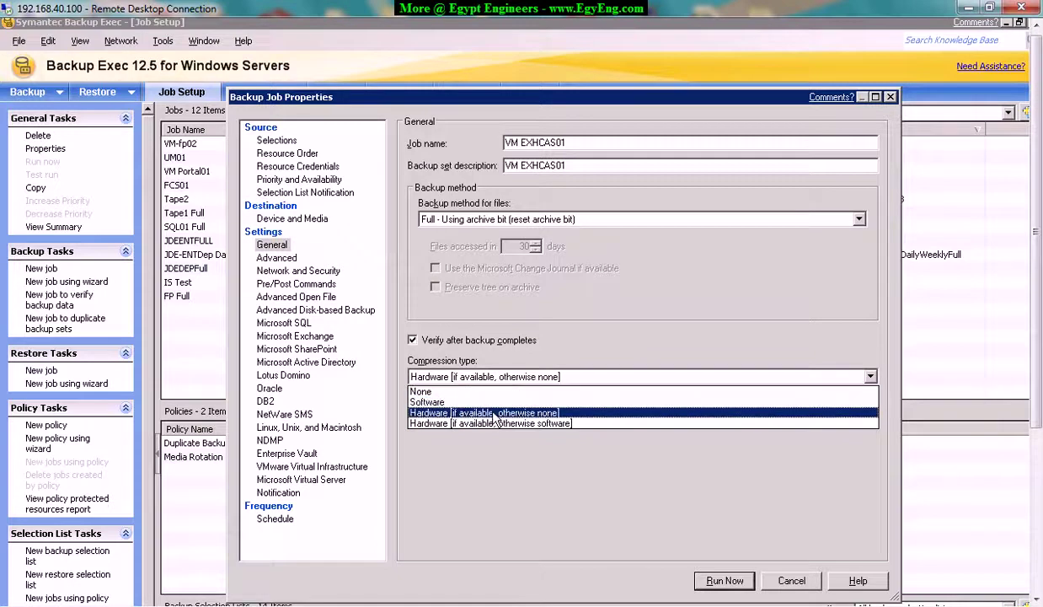
click(493, 413)
click(286, 259)
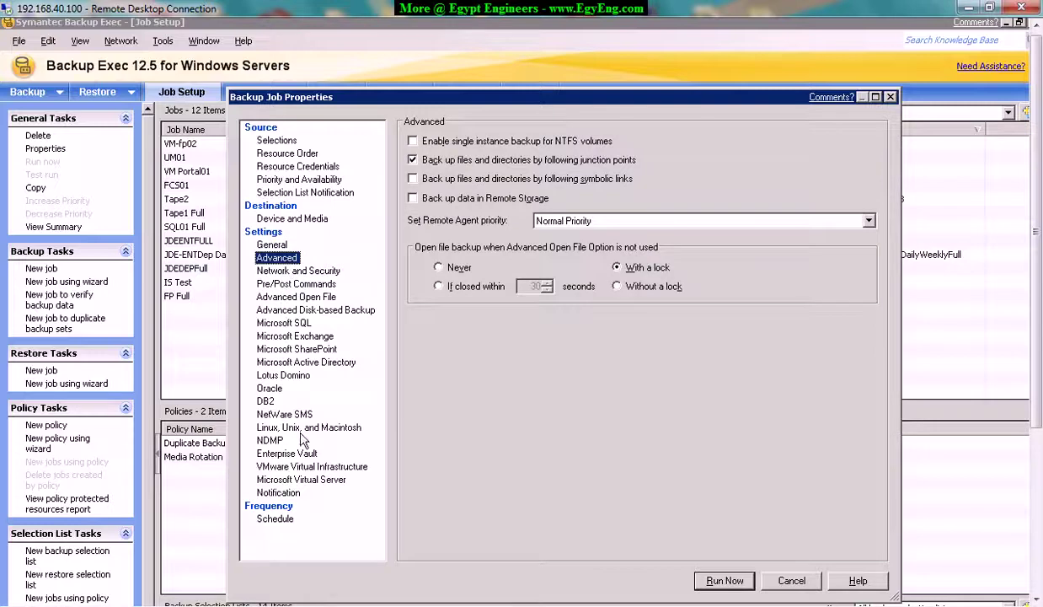
Show the VMware Virtual Infrastructure settings and list the available VMDK transport modes.
click(310, 468)
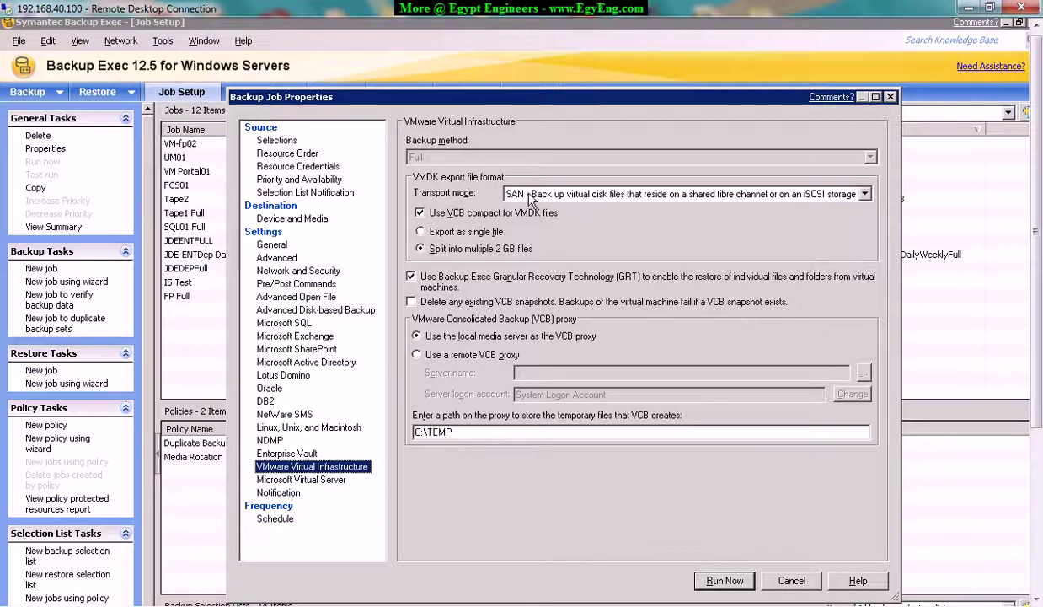
click(864, 195)
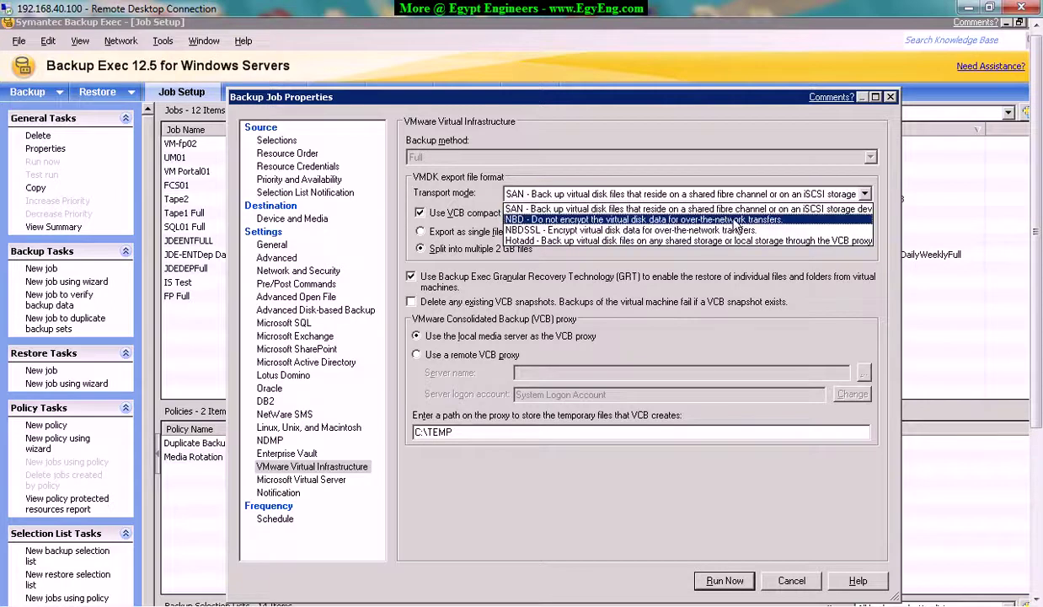
Set transport mode to unencrypted NBD and select the C:\TEMP temporary files path.
click(703, 219)
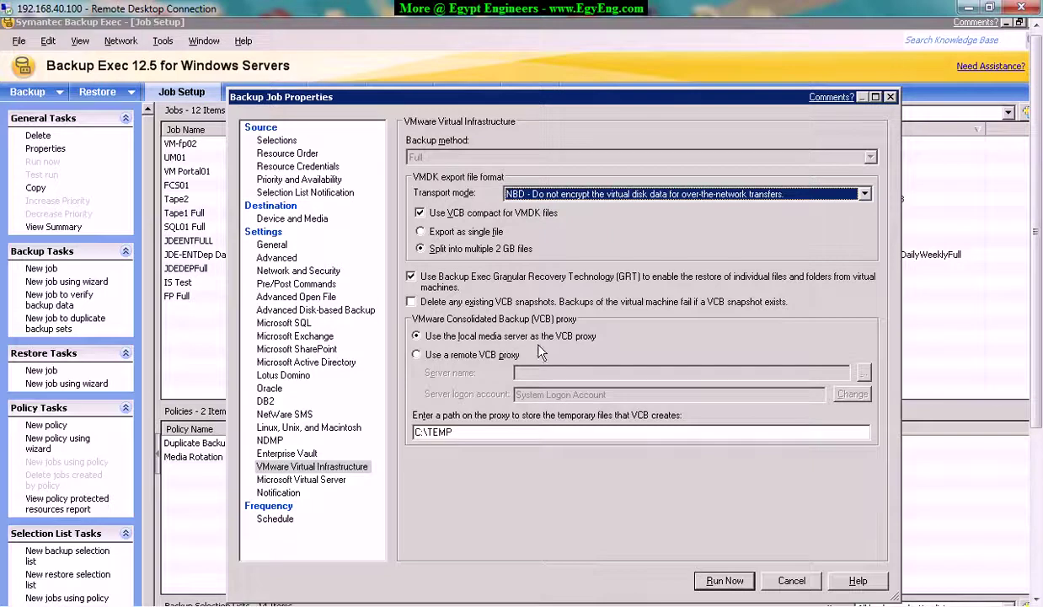
click(493, 432)
drag(455, 432, 405, 433)
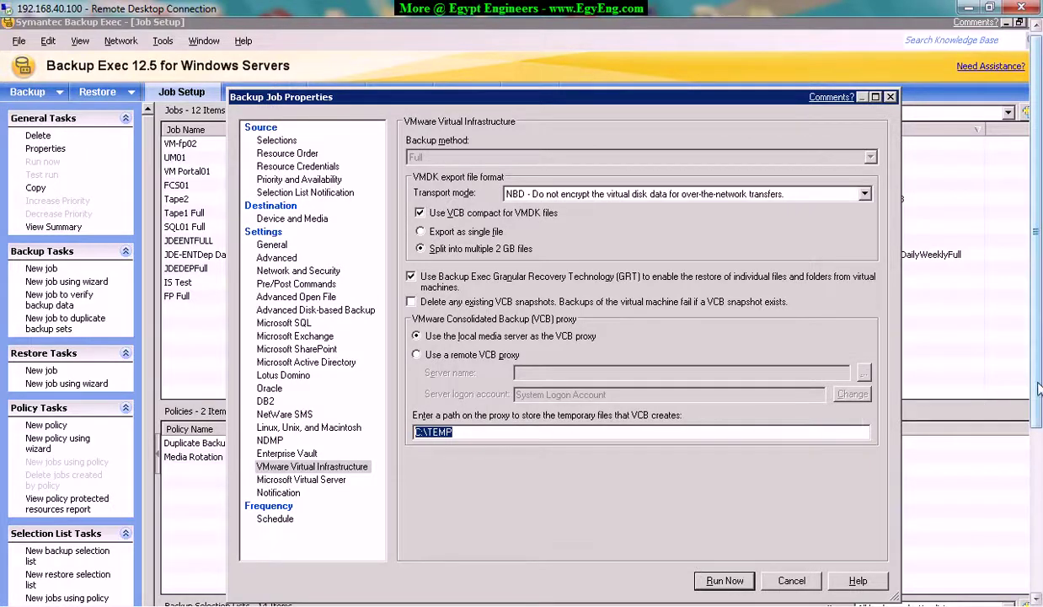
Copy the D:\VMs-Backup-Temp\EXHCAS01 folder path from the Explorer address bar.
click(1037, 523)
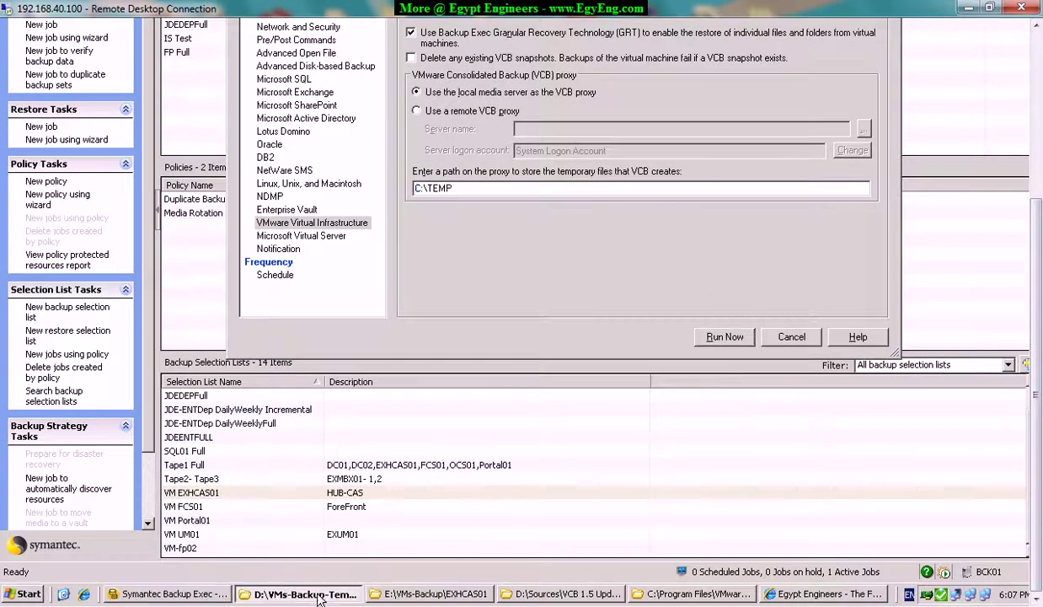
click(299, 593)
drag(1039, 419, 1038, 226)
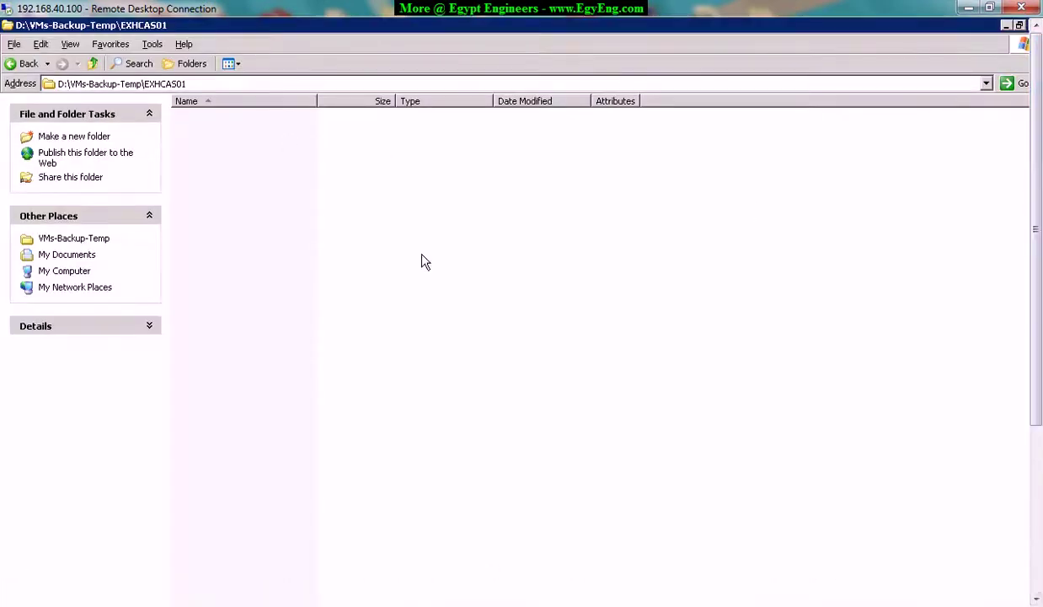
click(108, 85)
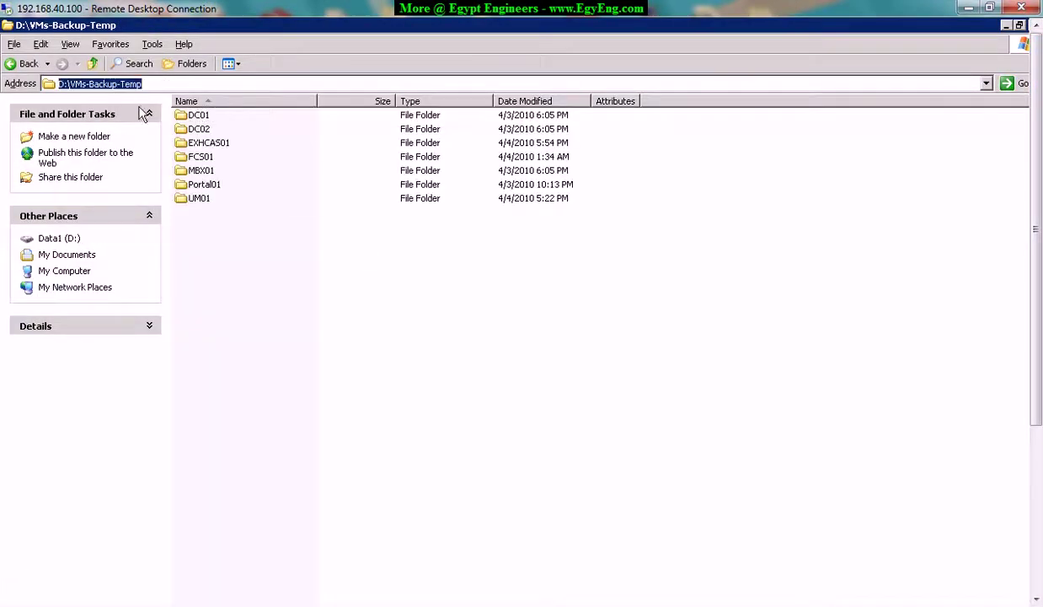
click(207, 145)
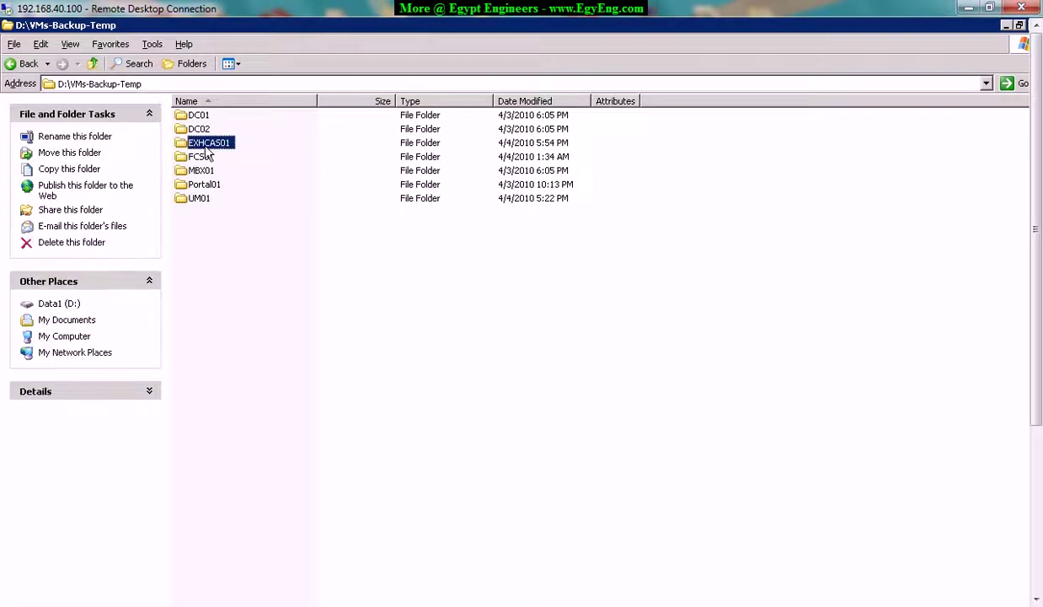
double_click(208, 145)
click(167, 84)
key(super+c)
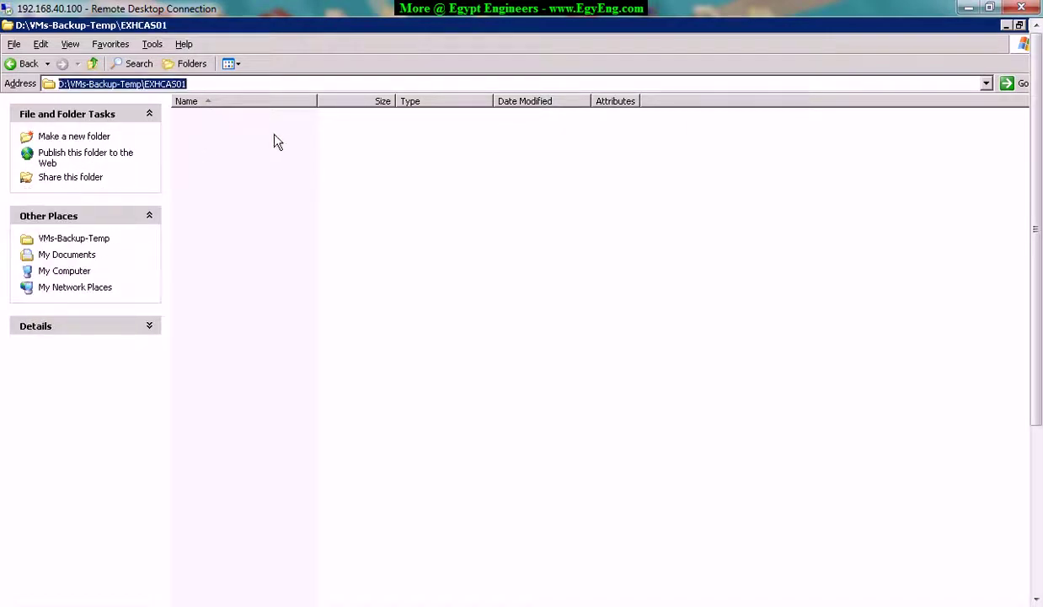
right_click(173, 87)
click(201, 128)
Paste that path over C:\TEMP as the job's VCB temporary files location.
drag(1040, 312, 1012, 477)
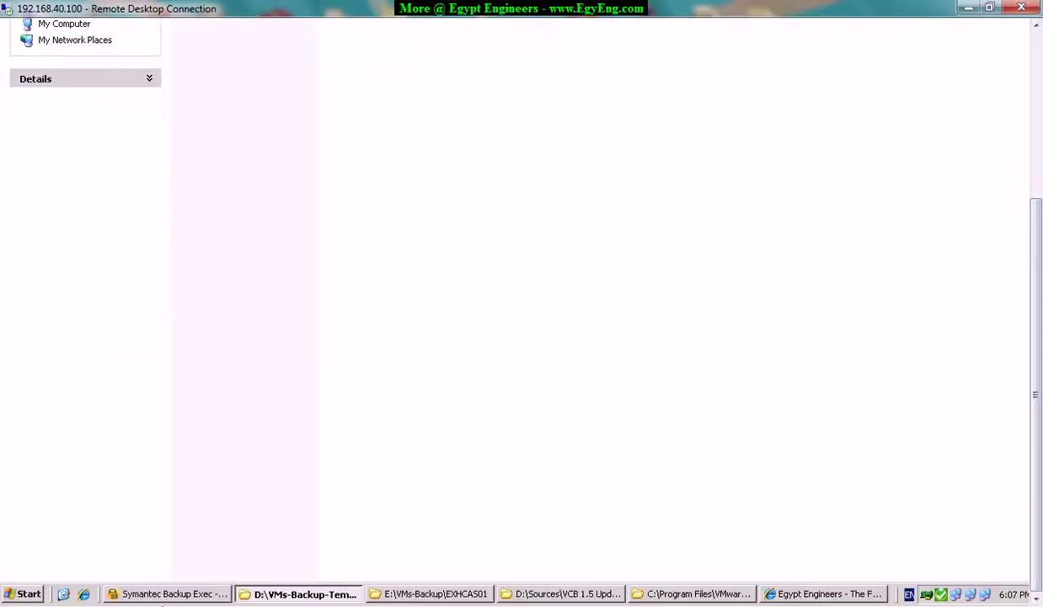
click(172, 588)
right_click(449, 186)
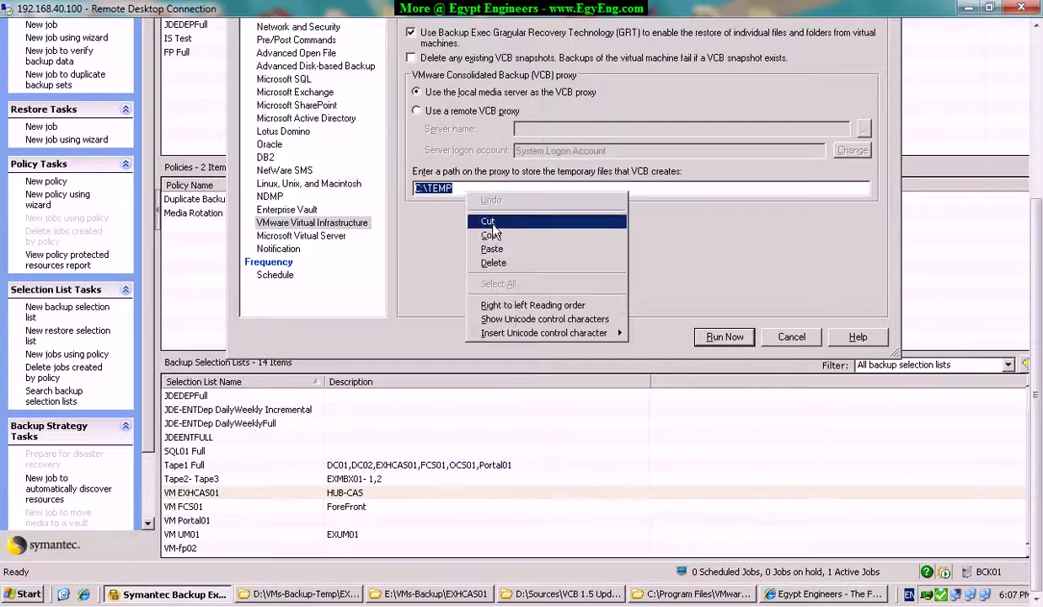
click(492, 249)
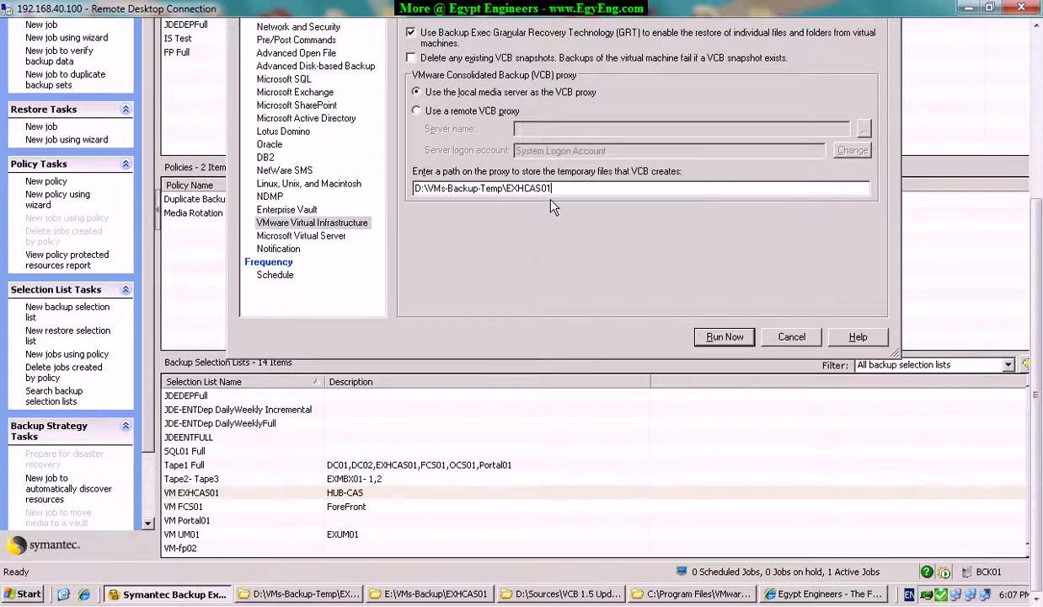
Look through the Microsoft Virtual Server and notification settings pages.
click(317, 238)
scroll(319, 244, up, 5)
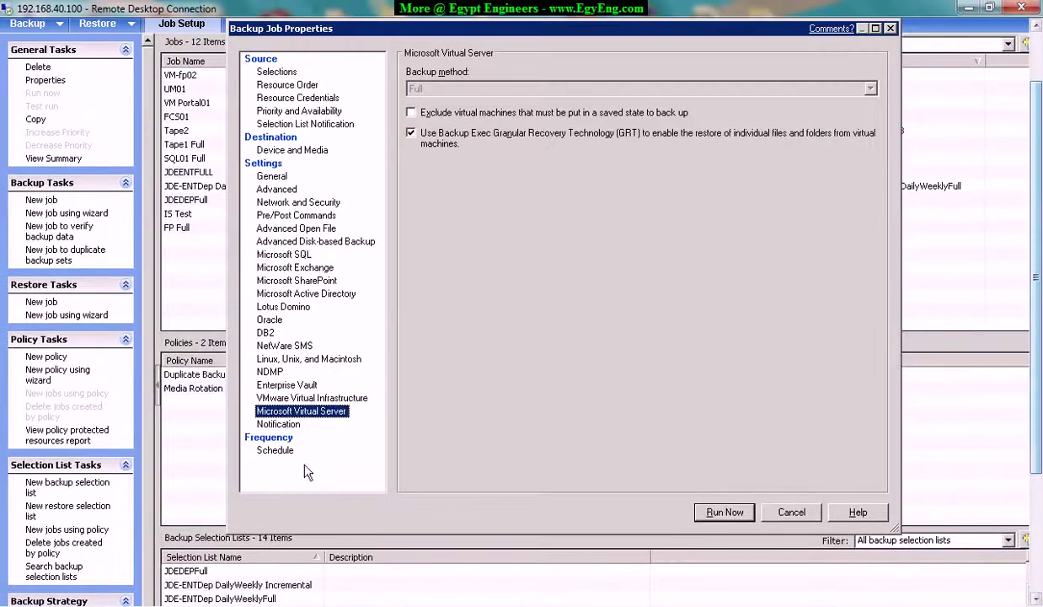
click(278, 424)
click(417, 118)
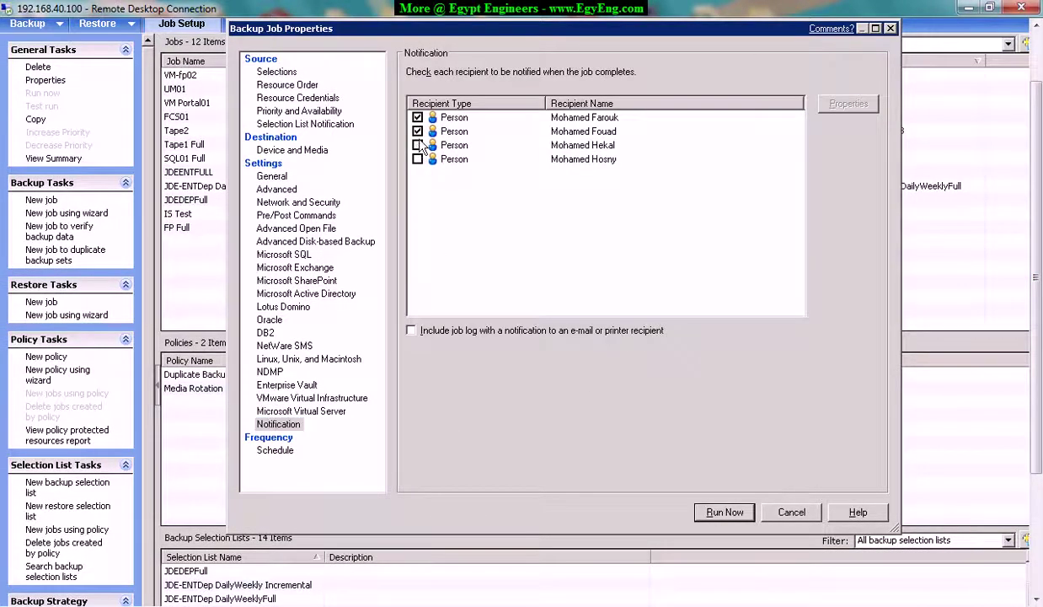
Run the job now, accept the summary, and check it in the Job Monitor.
click(268, 449)
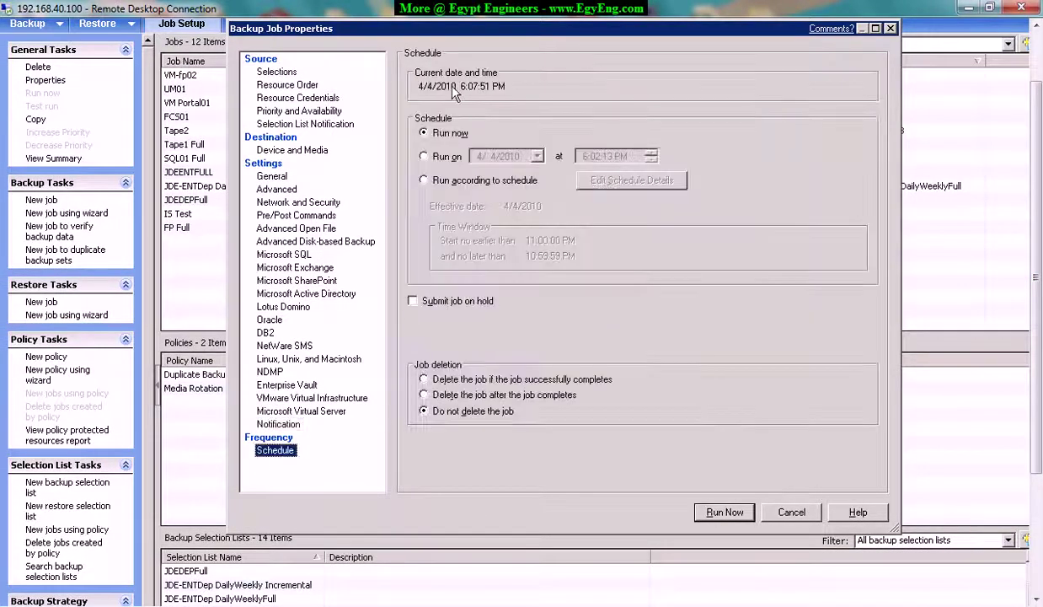
click(434, 160)
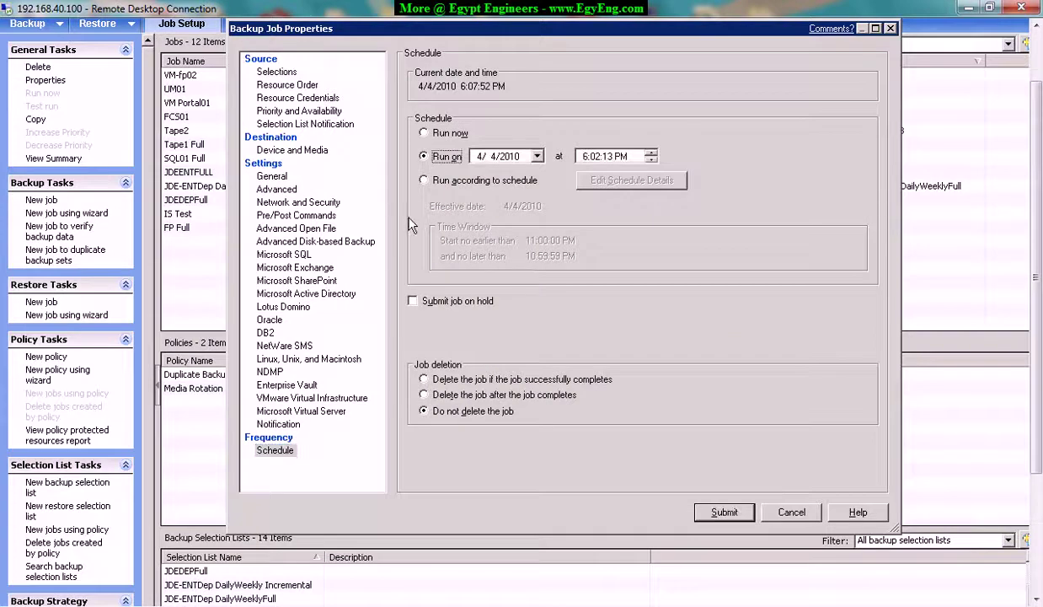
click(440, 135)
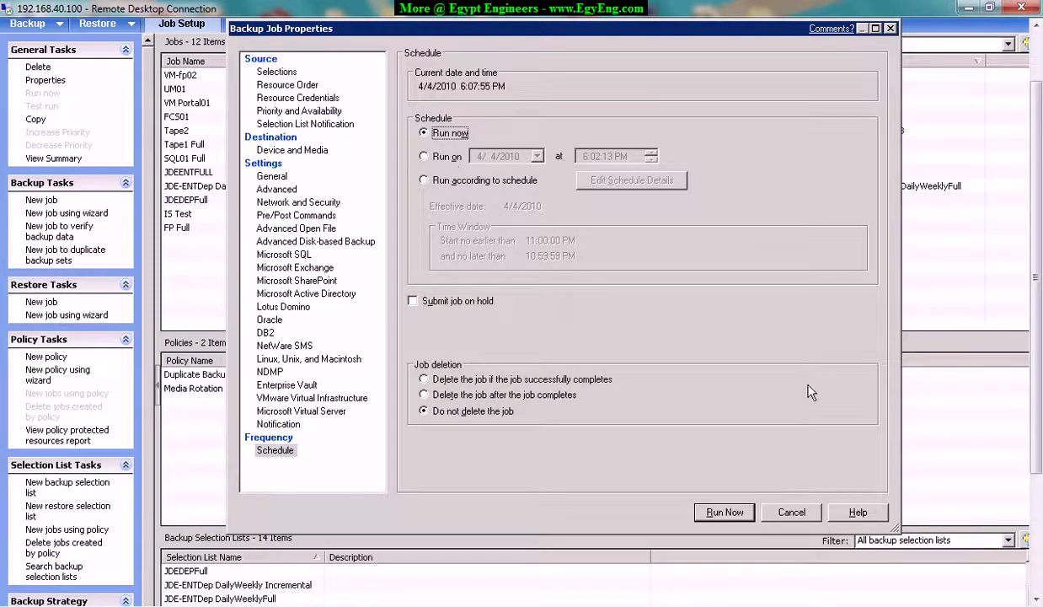
click(733, 517)
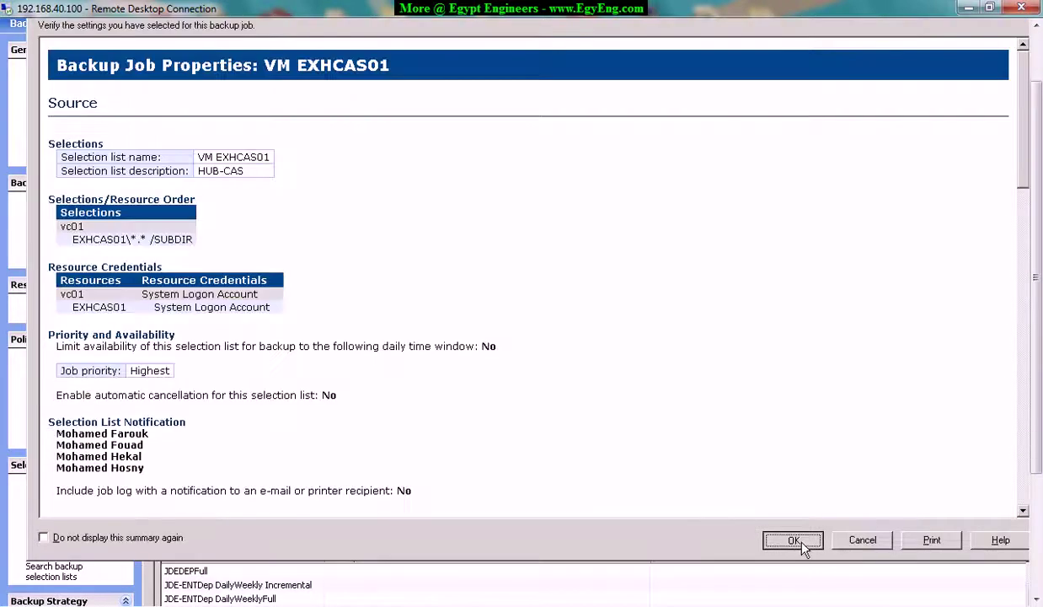
drag(1028, 164, 1026, 100)
click(793, 542)
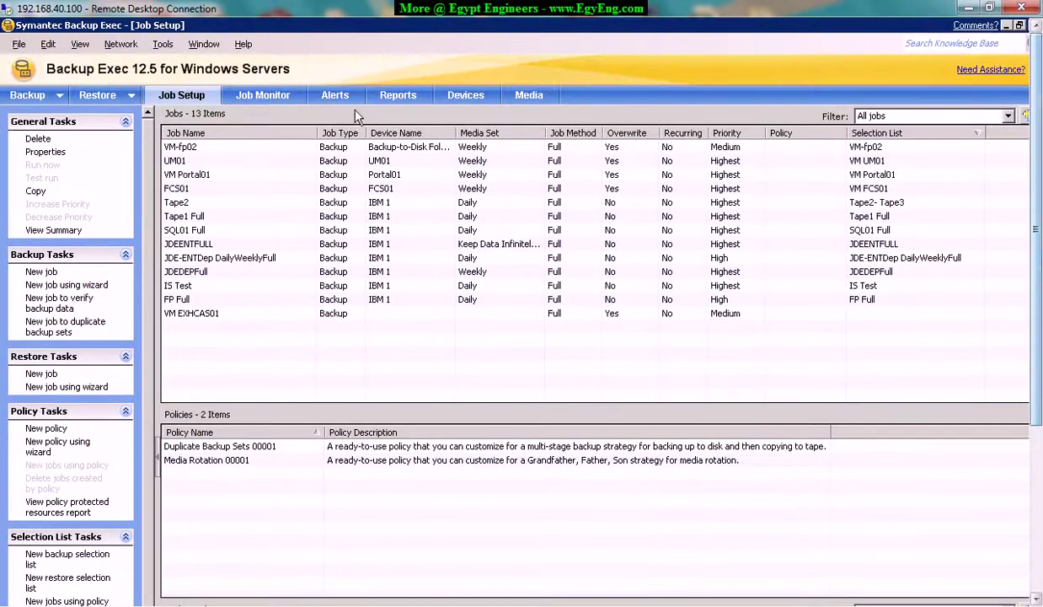
click(267, 98)
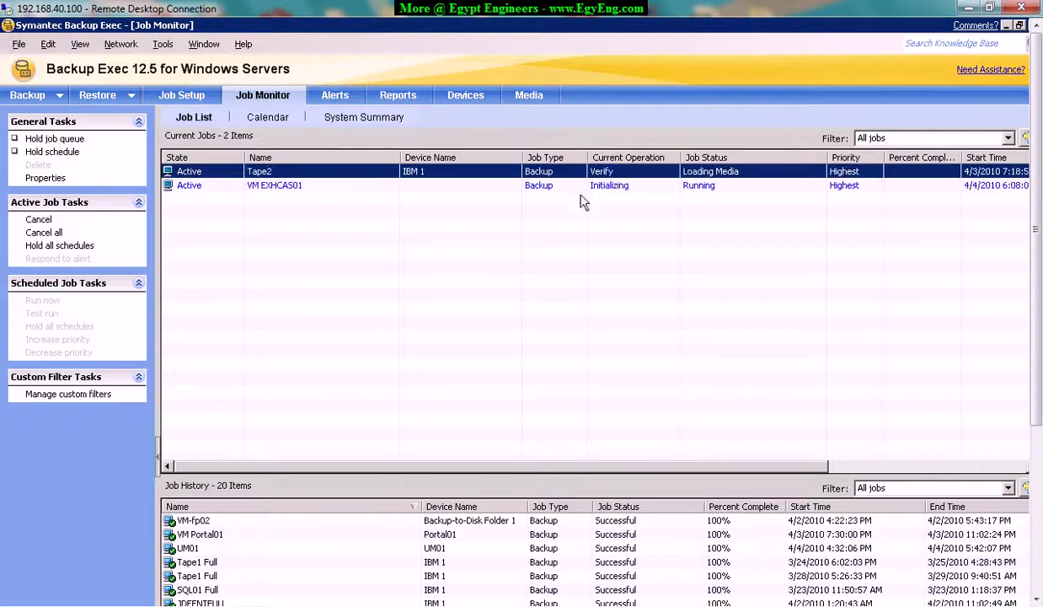
click(562, 187)
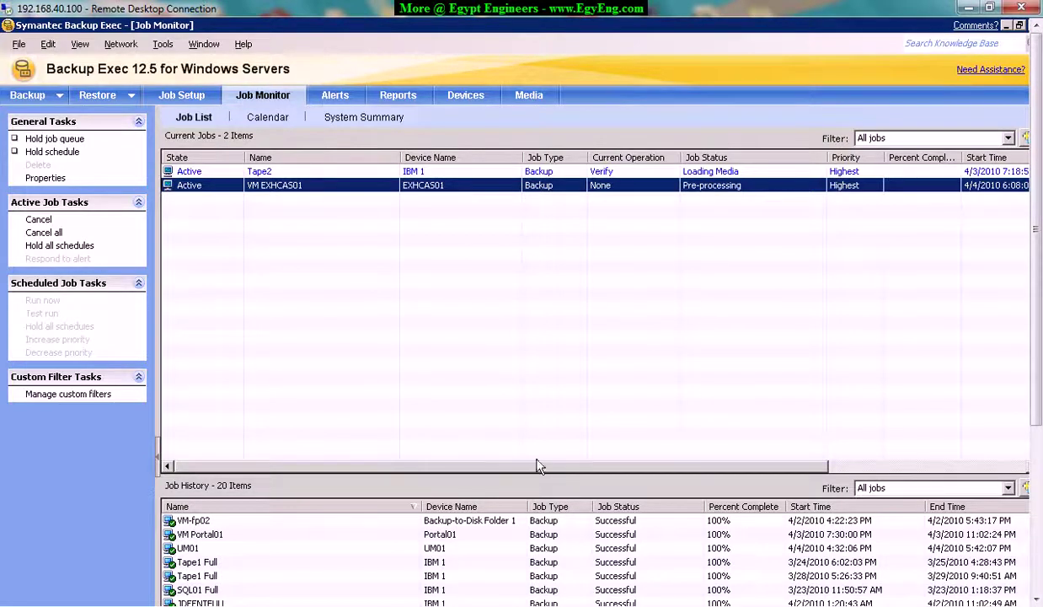
click(694, 169)
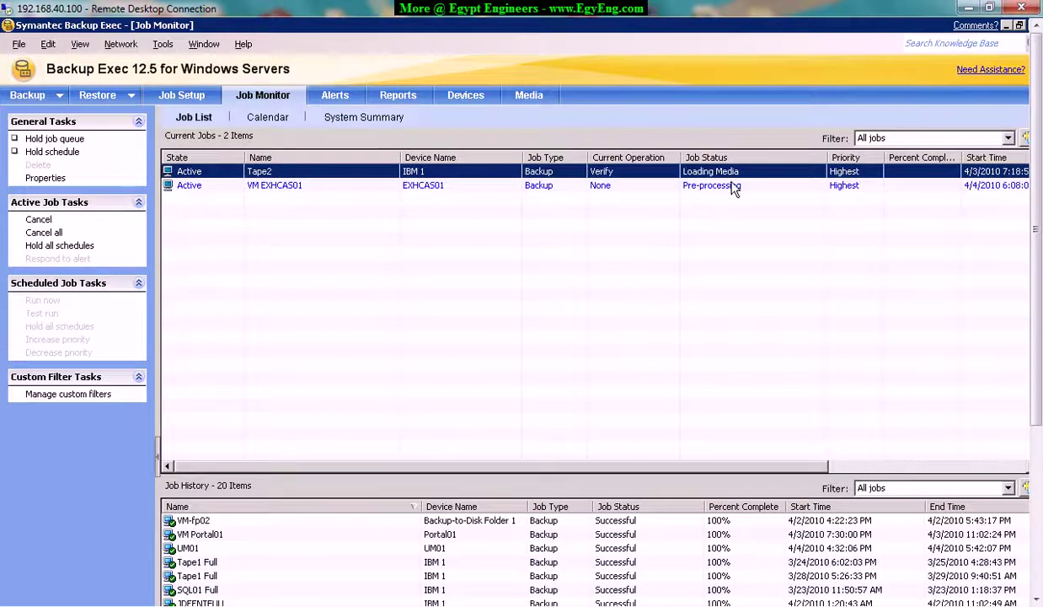
click(726, 186)
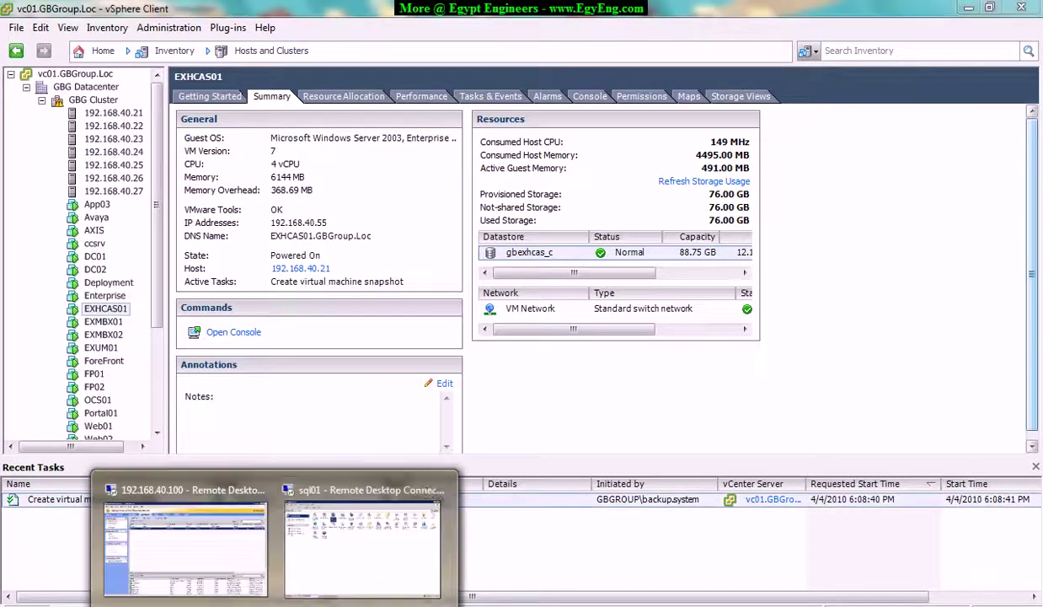
click(244, 531)
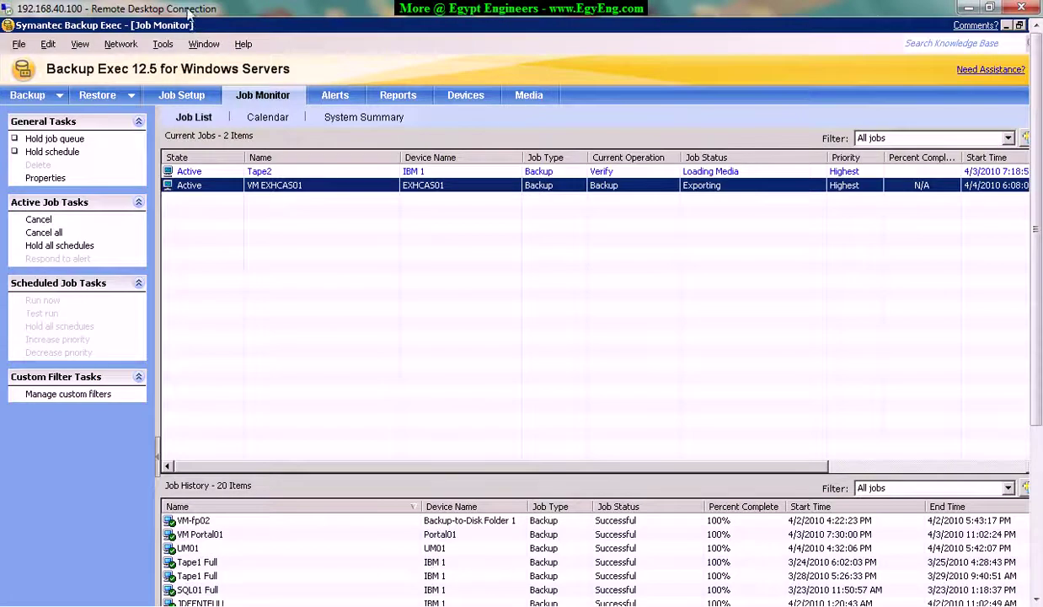
double_click(183, 10)
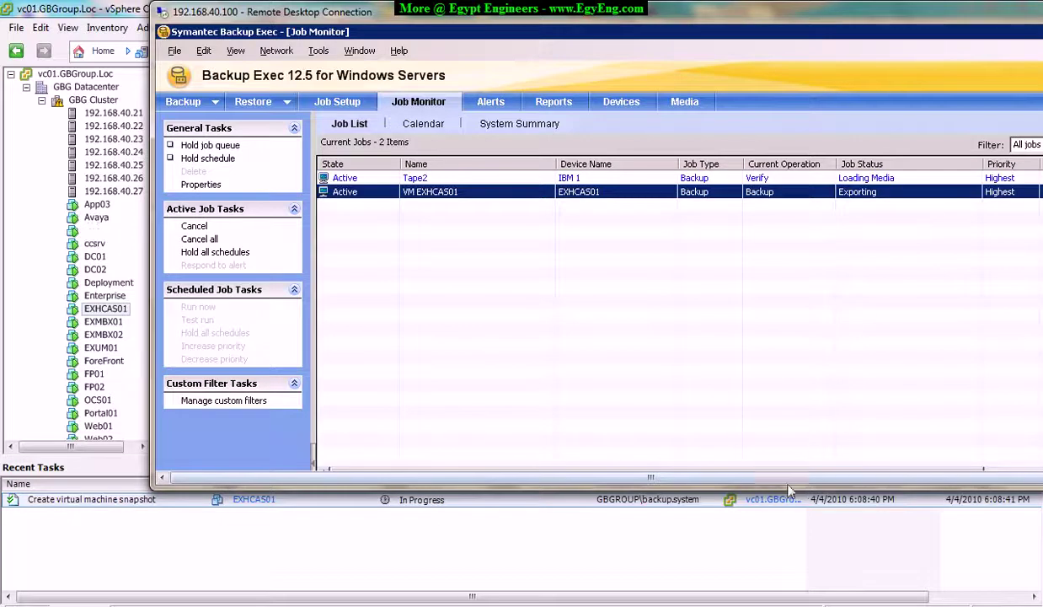
drag(847, 478, 873, 477)
click(824, 177)
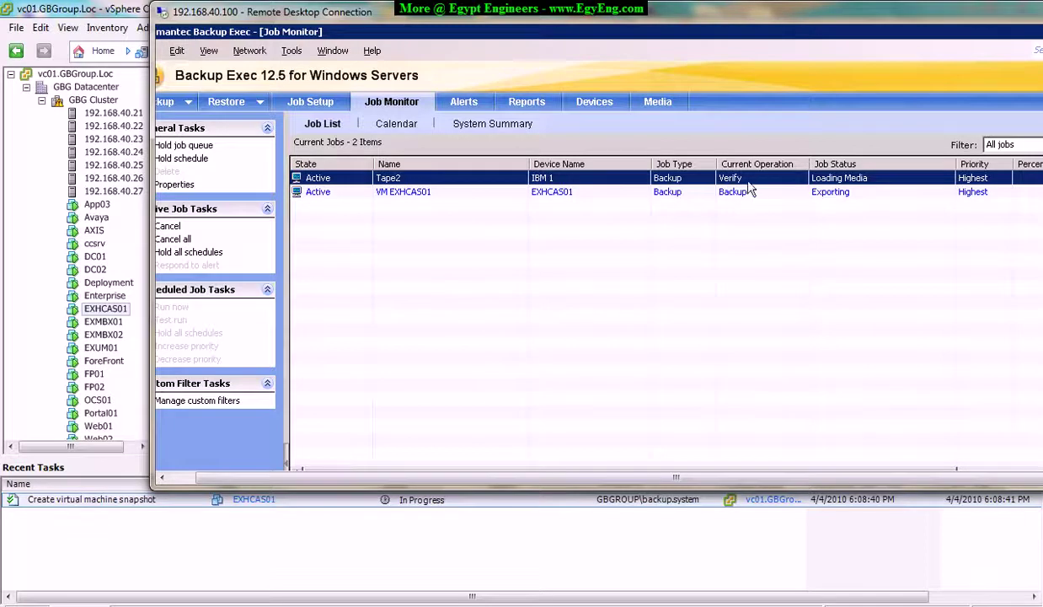
drag(758, 20, 637, 22)
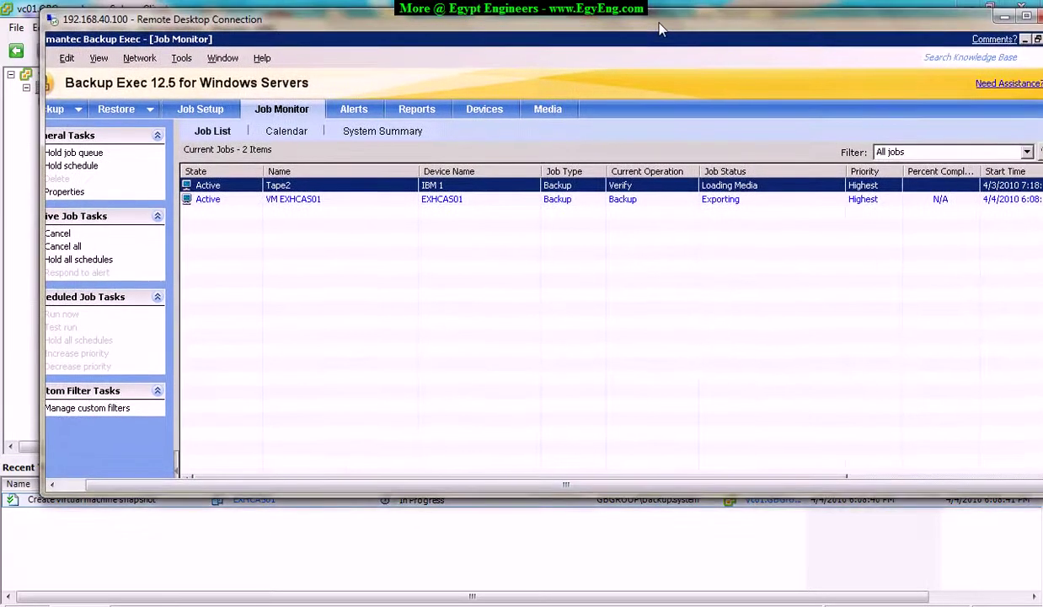
drag(815, 27, 757, 28)
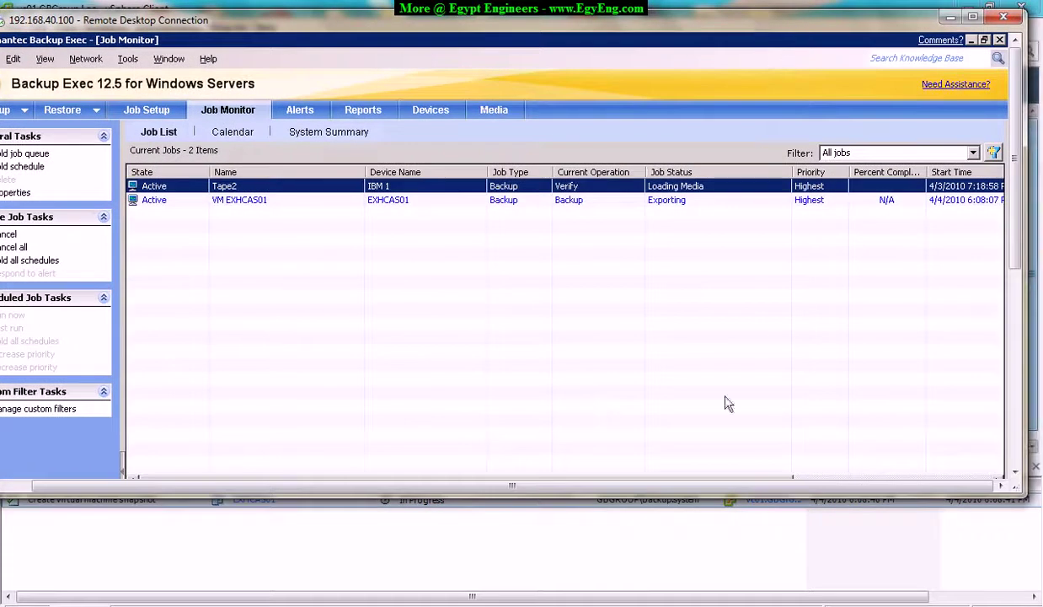
drag(547, 486, 430, 489)
mouse_move(517, 489)
mouse_down()
mouse_move(731, 488)
mouse_move(503, 489)
mouse_up()
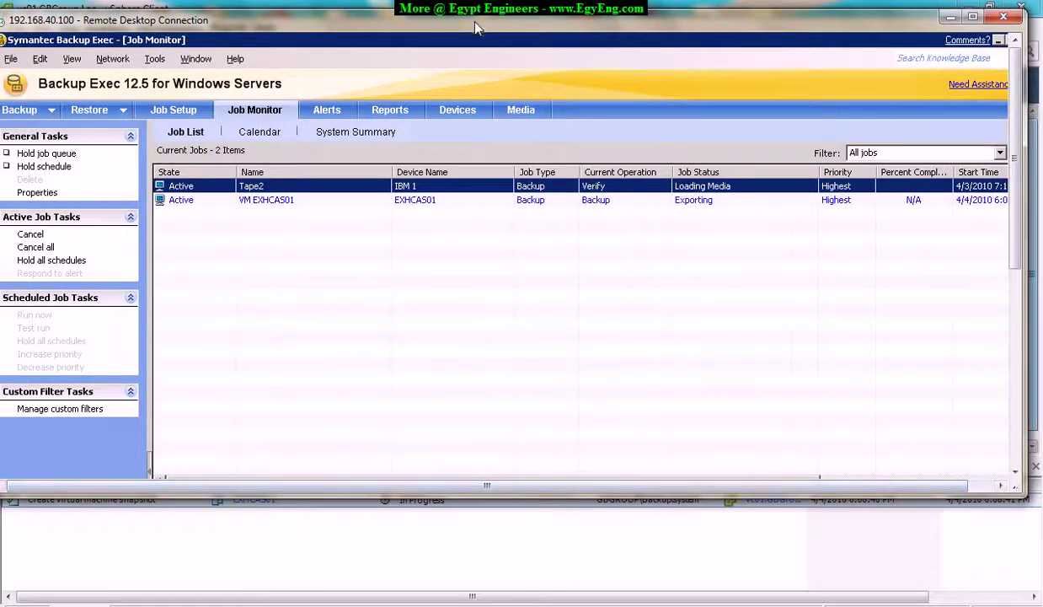
drag(474, 28, 482, 20)
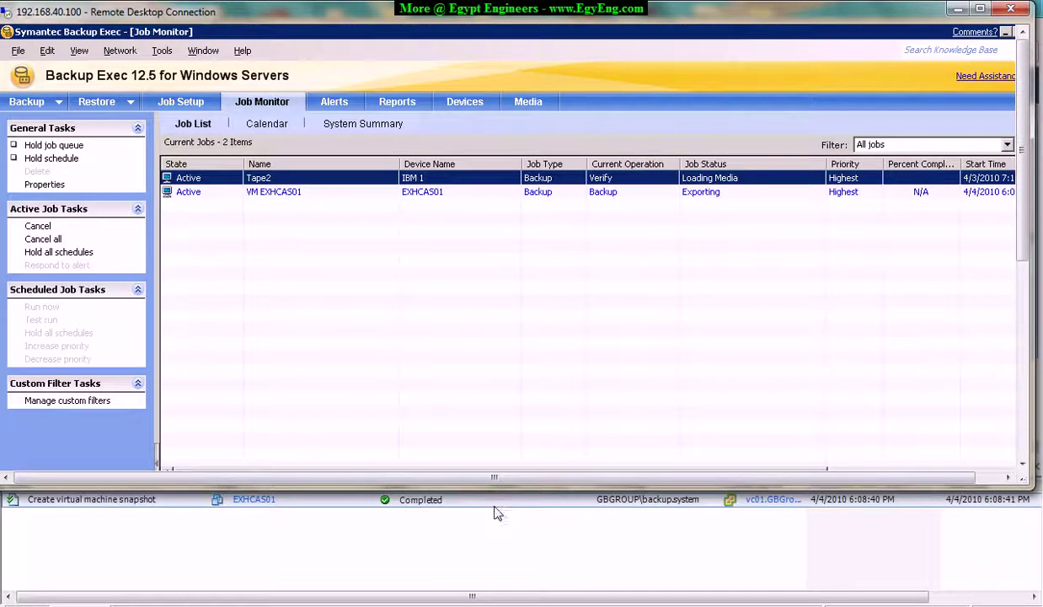
double_click(539, 17)
drag(643, 466, 447, 470)
drag(1039, 274, 1038, 455)
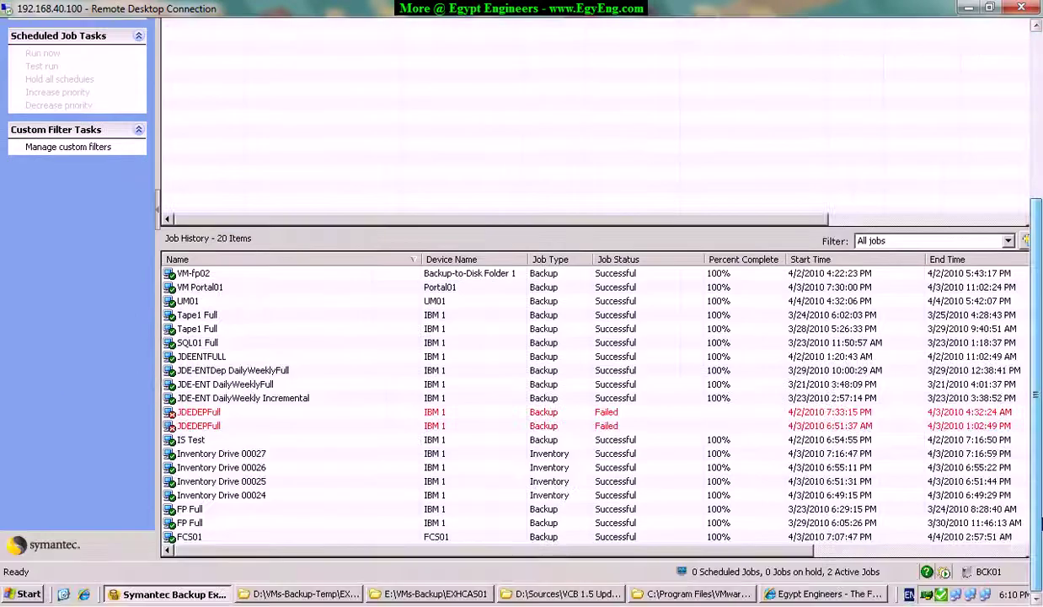
Open the EXHCAS01-16-08-397 snapshot folder in D:\VMs-Backup-Temp\EXHCAS01.
click(321, 594)
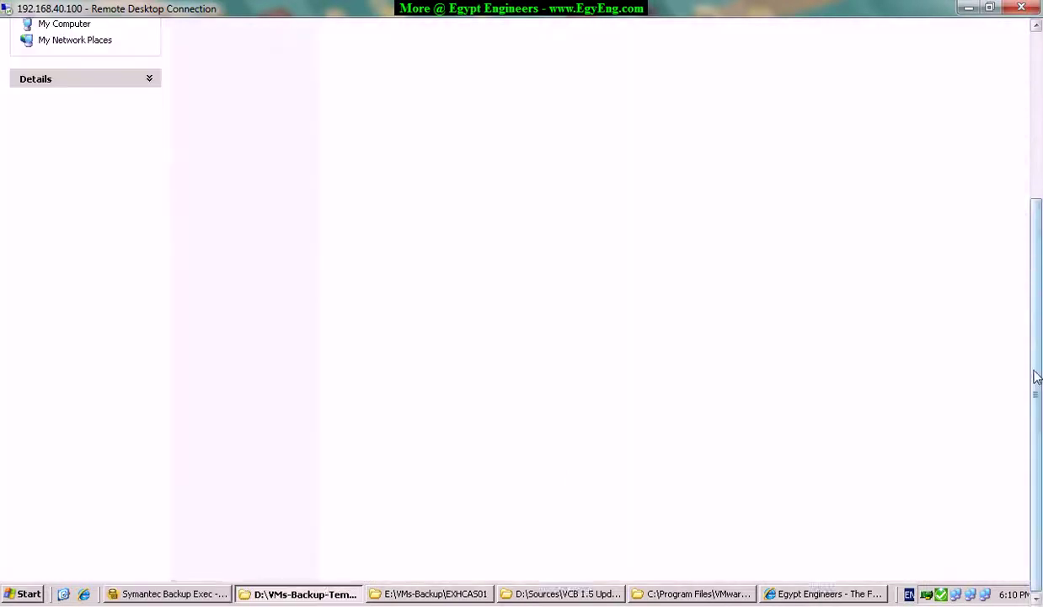
click(209, 124)
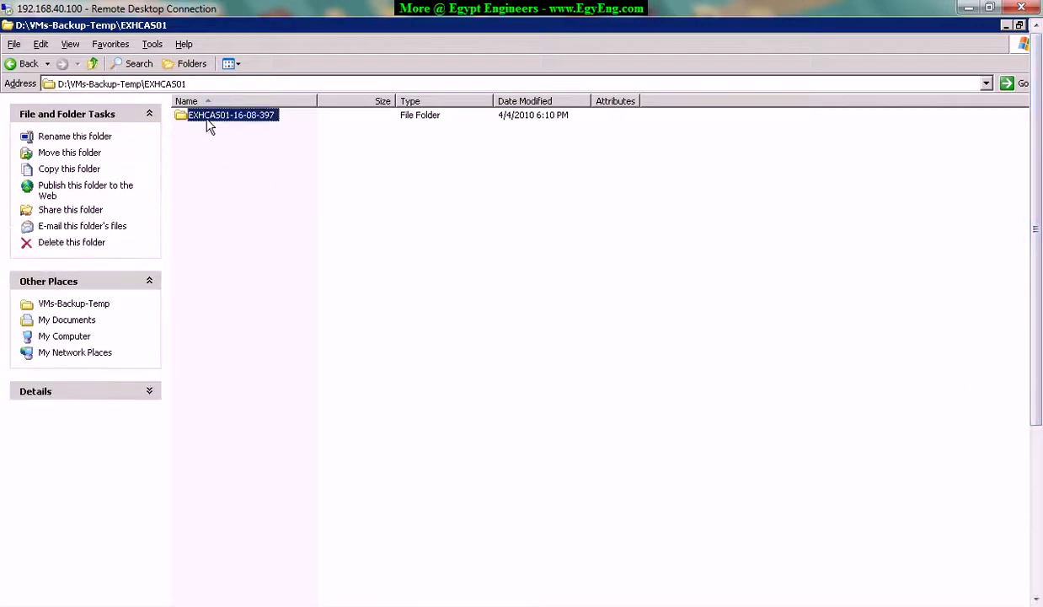
double_click(260, 123)
drag(1035, 219, 1038, 378)
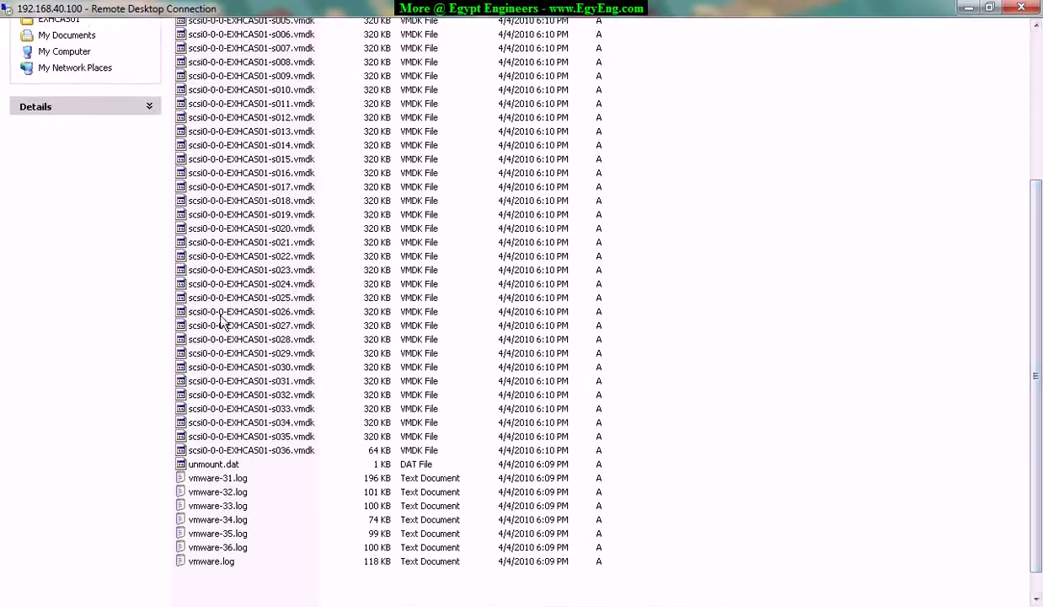
Look over the exported disk chunks, vmware-32.log, catalog, EXHCAS01.vmx and EXHCAS01.nvram files.
click(220, 298)
click(220, 225)
click(221, 145)
click(215, 491)
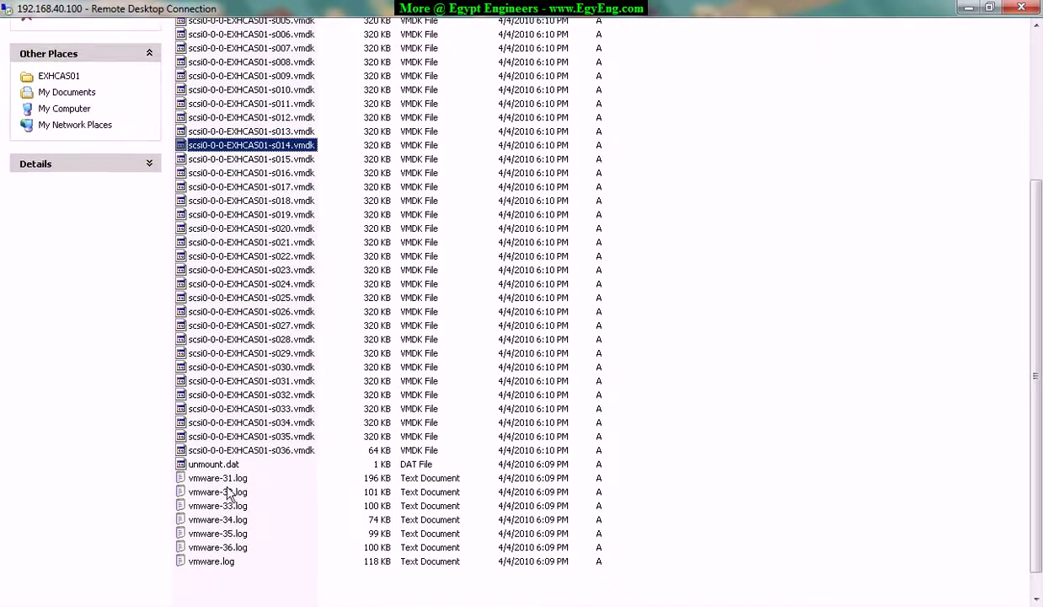
drag(1035, 376, 1020, 233)
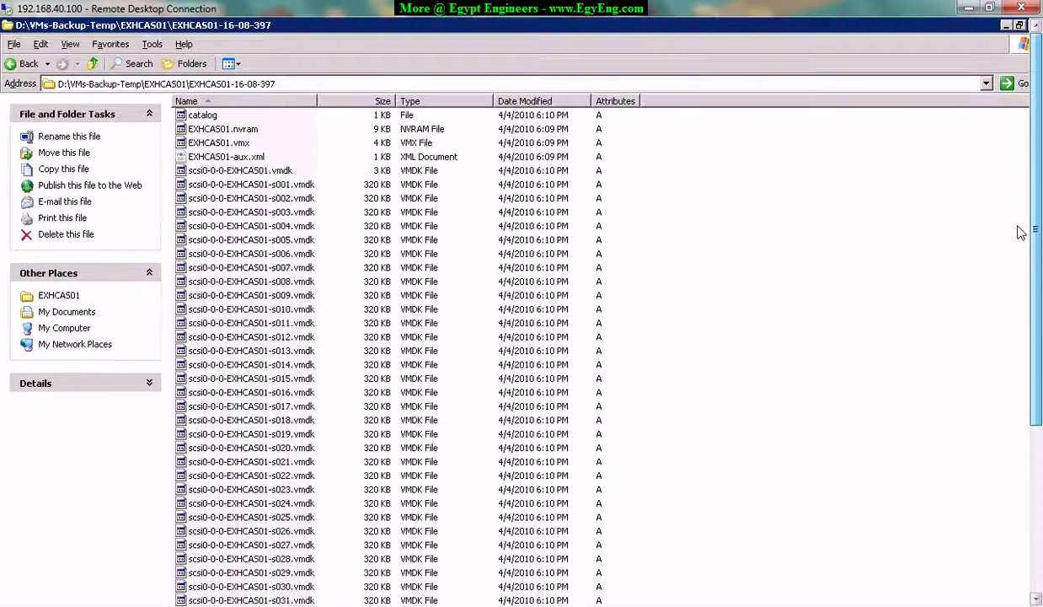
click(206, 117)
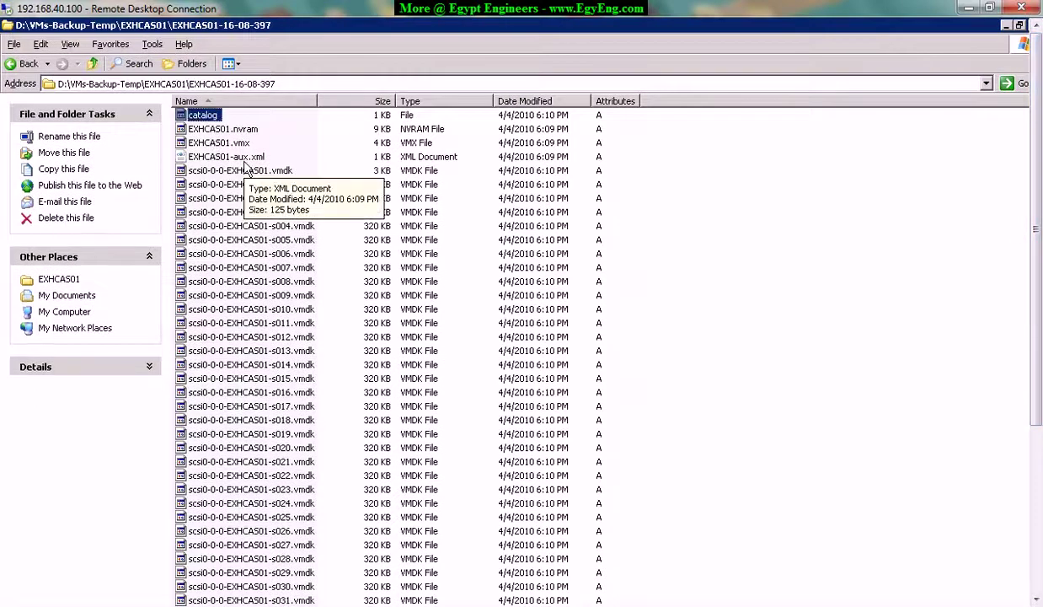
click(235, 143)
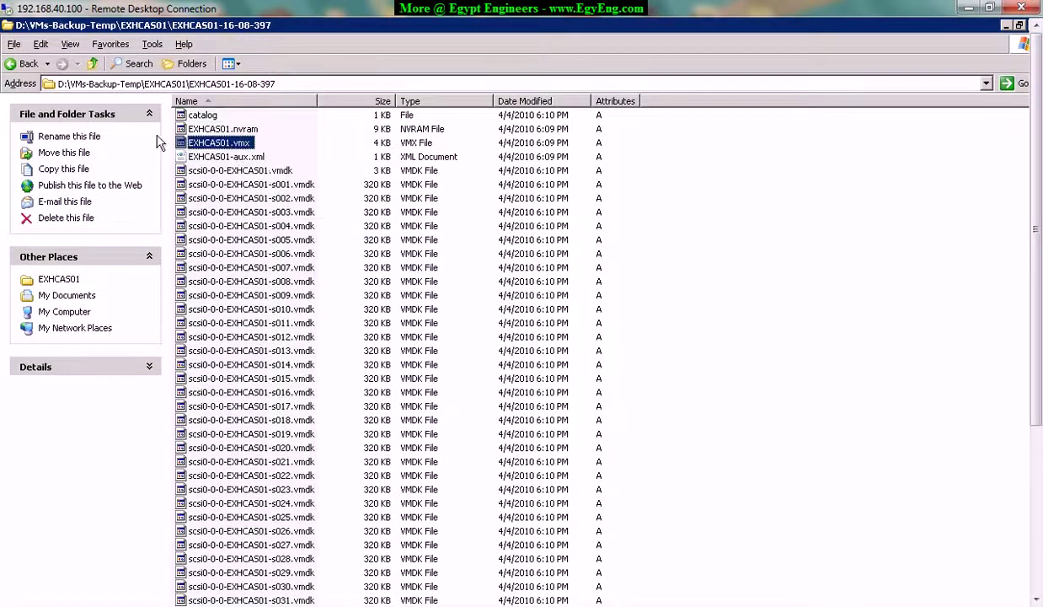
click(209, 129)
drag(1040, 329, 1041, 263)
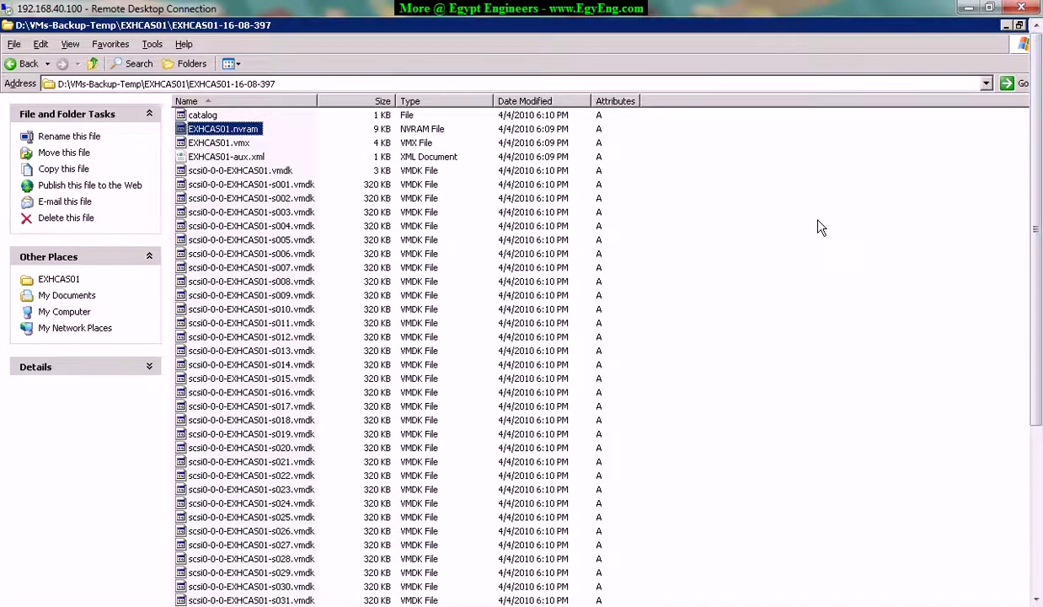
Go back up to the EXHCAS01 folder and return to Backup Exec.
key(BackSpace)
drag(1042, 282, 1042, 455)
click(198, 595)
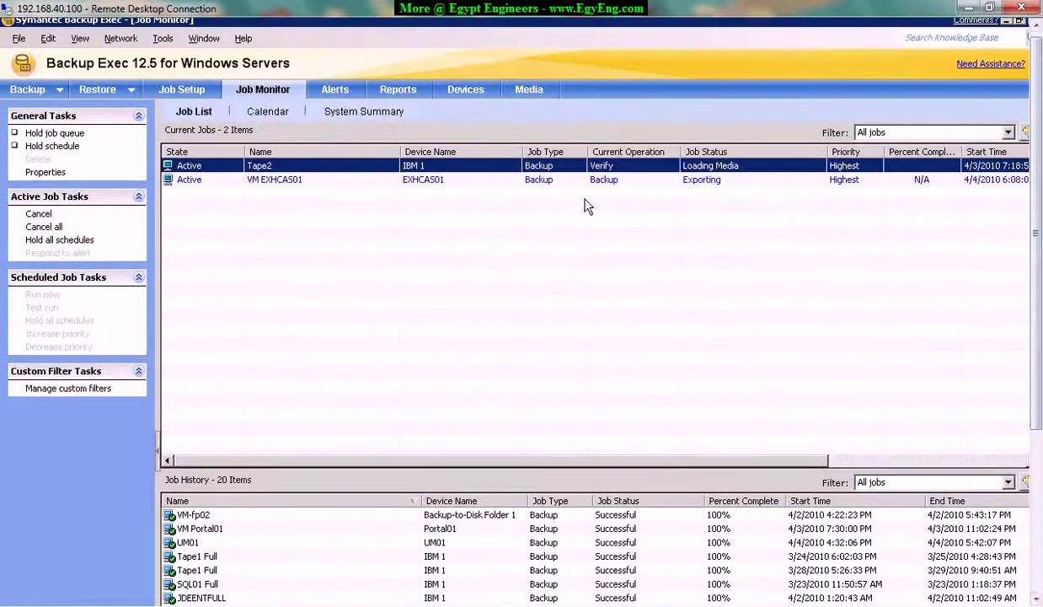
Compare the VM EXHCAS01 job with the Tape2 job on IBM 1 in Job Monitor.
click(540, 181)
click(585, 167)
drag(556, 468, 830, 461)
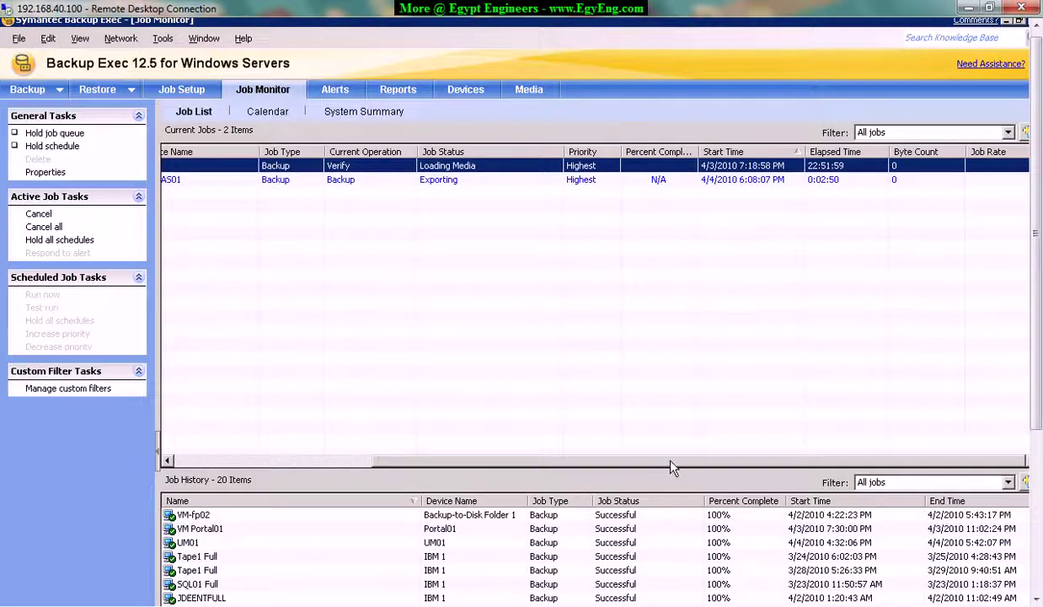
drag(671, 469, 598, 463)
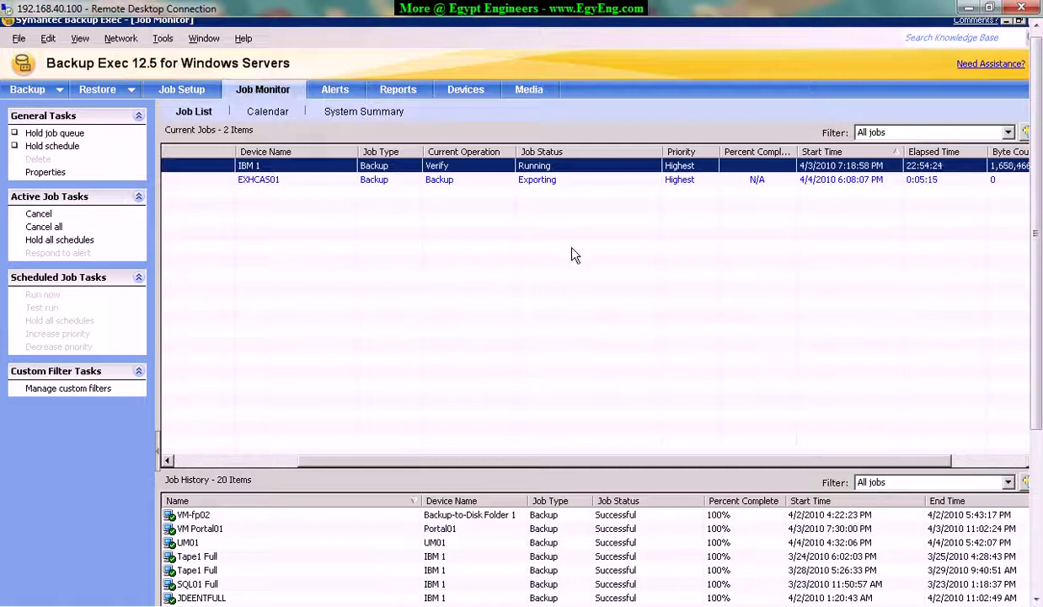
click(550, 183)
click(528, 166)
Select the VM EXHCAS01 job, confirm it is Exporting, and switch to the vSphere Client.
drag(718, 466, 836, 462)
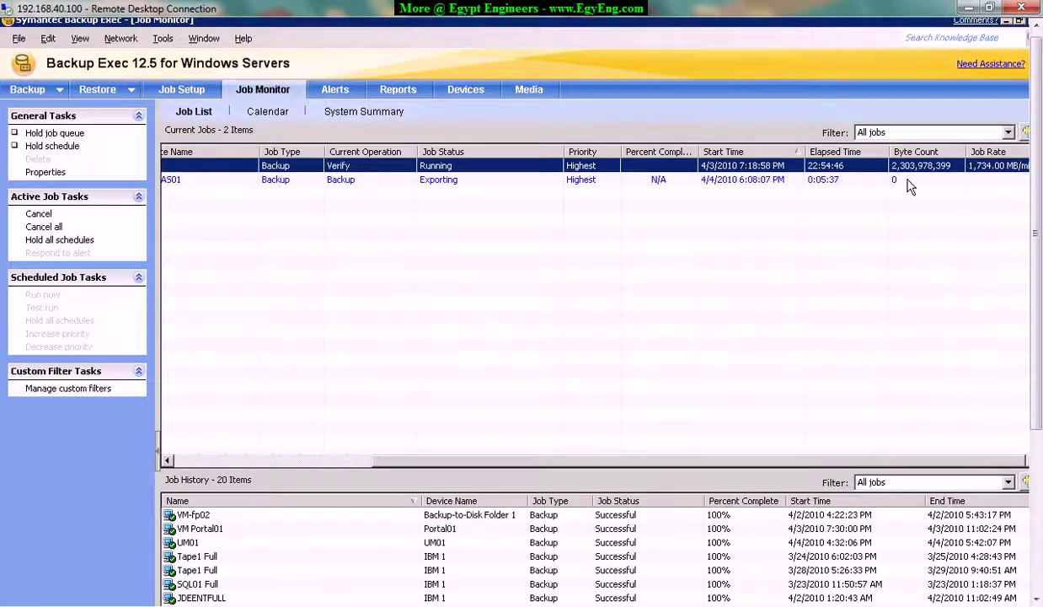
drag(484, 462, 218, 467)
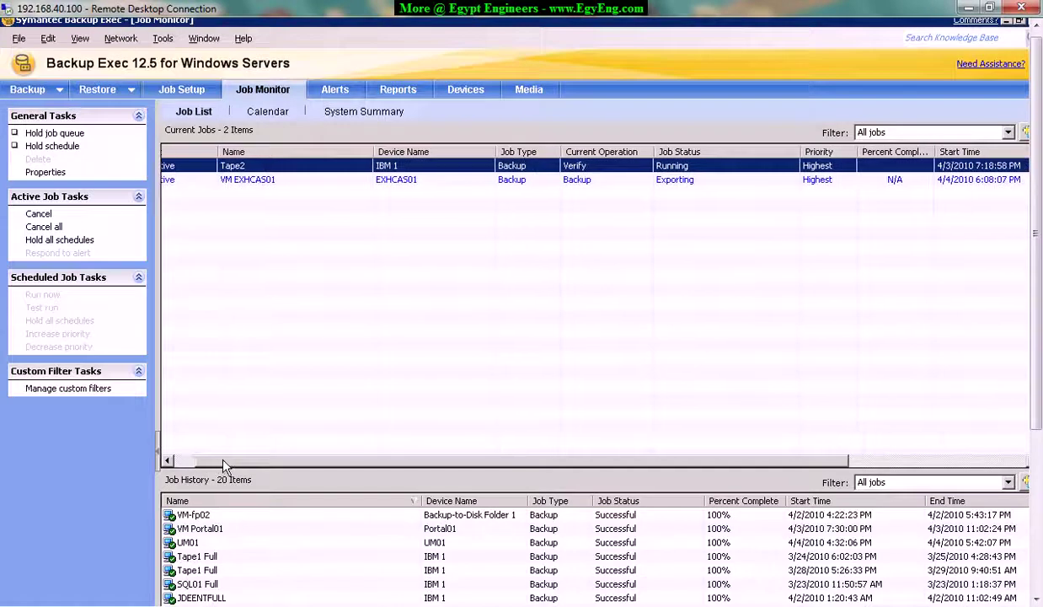
click(678, 184)
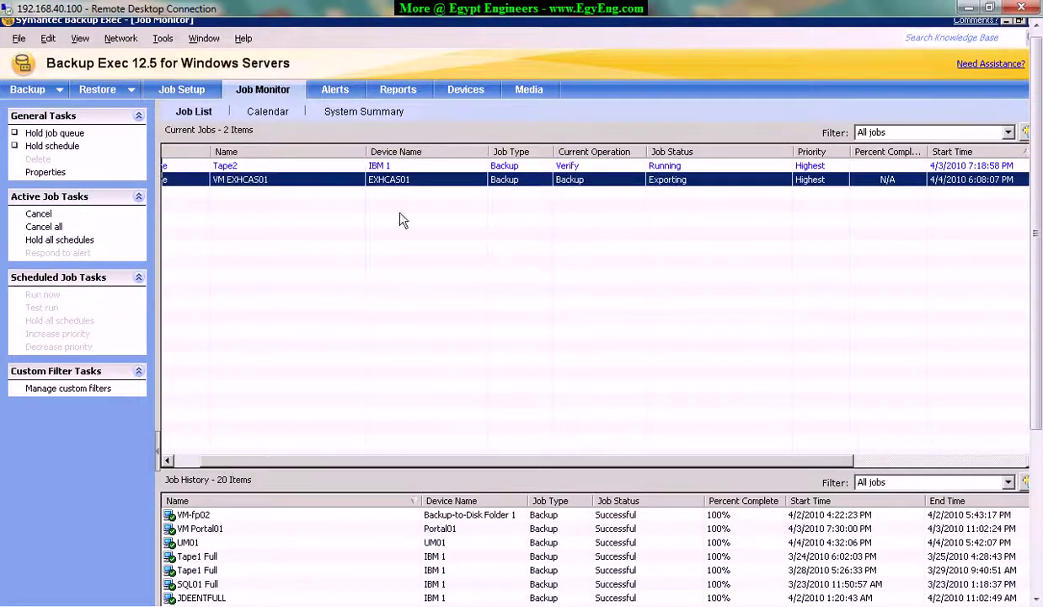
drag(344, 463, 270, 467)
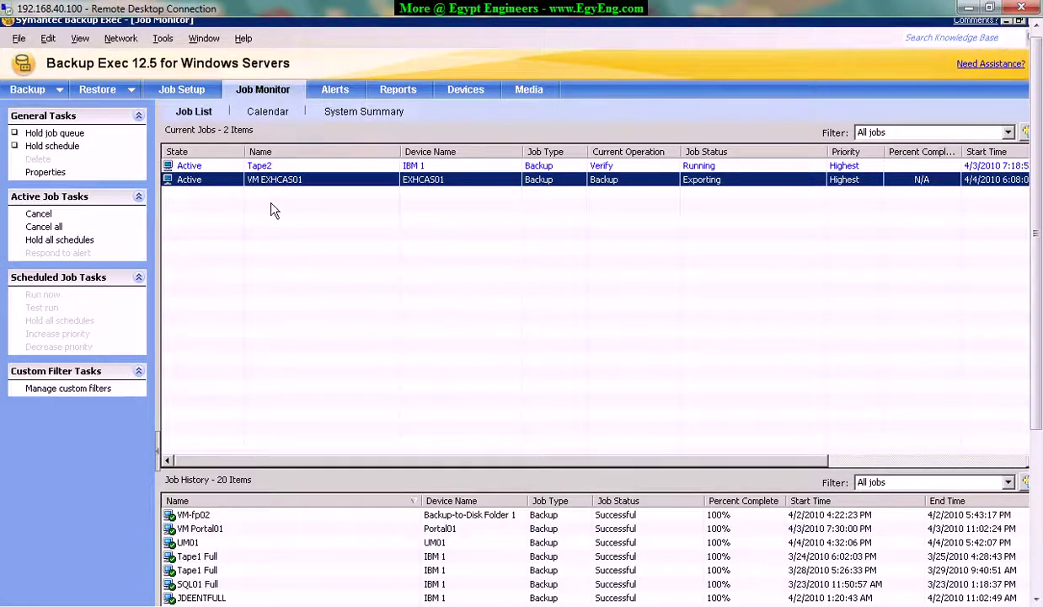
drag(663, 469, 903, 466)
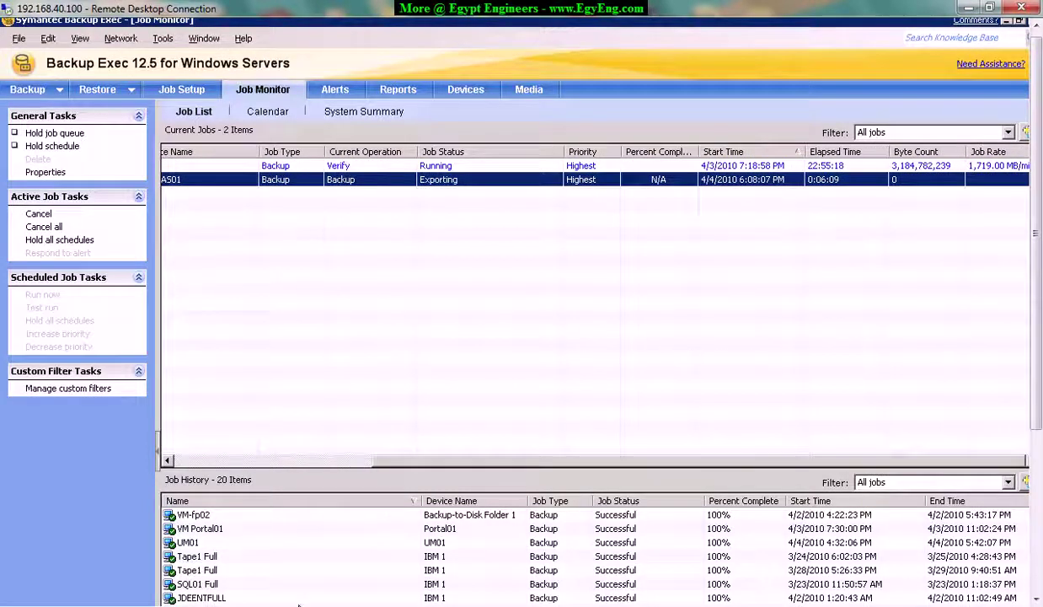
key(alt+Tab)
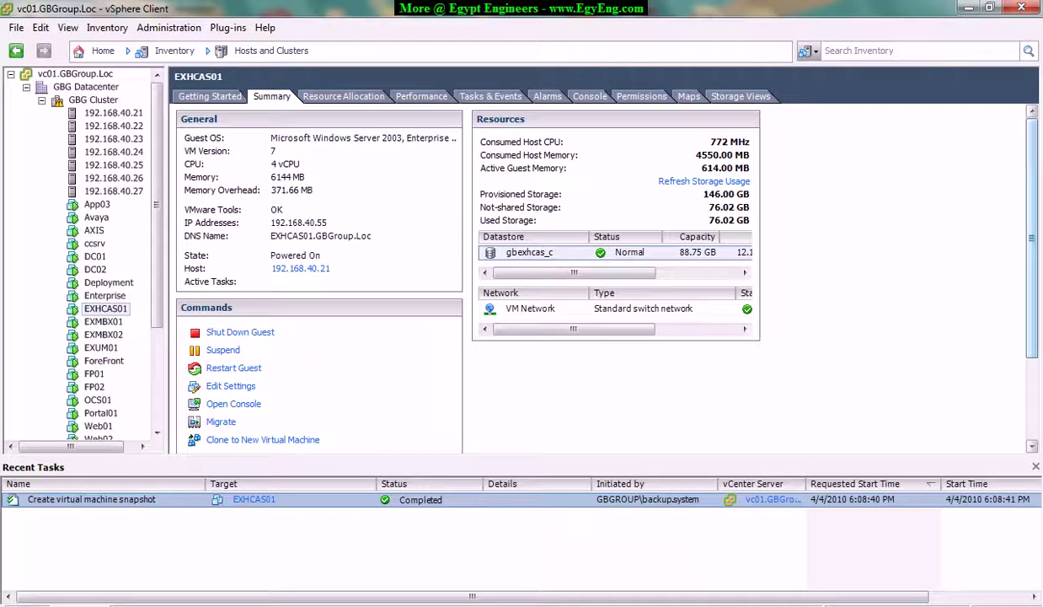
Switch to the 192.168.40.100 Remote Desktop session and scroll down to the Backup Exec Job History.
mouse_move(234, 555)
click(213, 546)
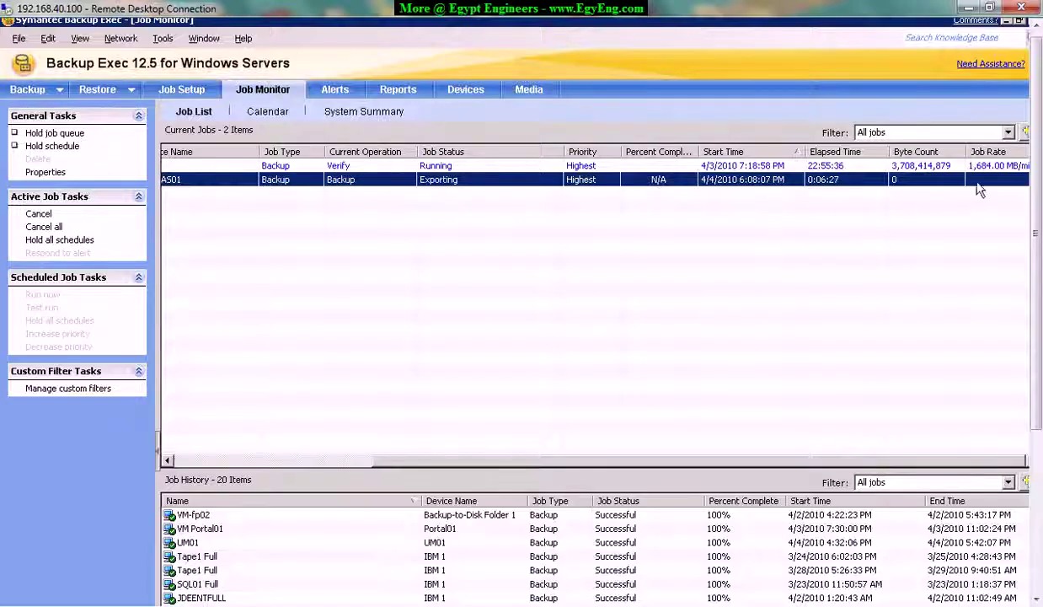
drag(1041, 384, 1041, 556)
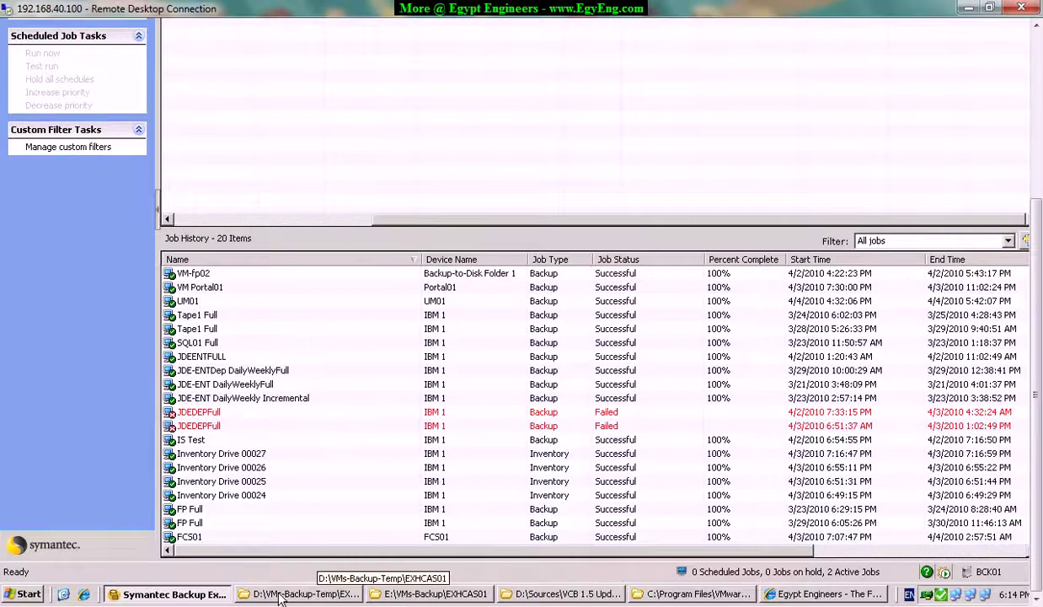
Open the EXHCAS01-16-08-397 export folder in D:\VMs-Backup-Temp\EXHCAS01 to review its VMDK files.
click(432, 594)
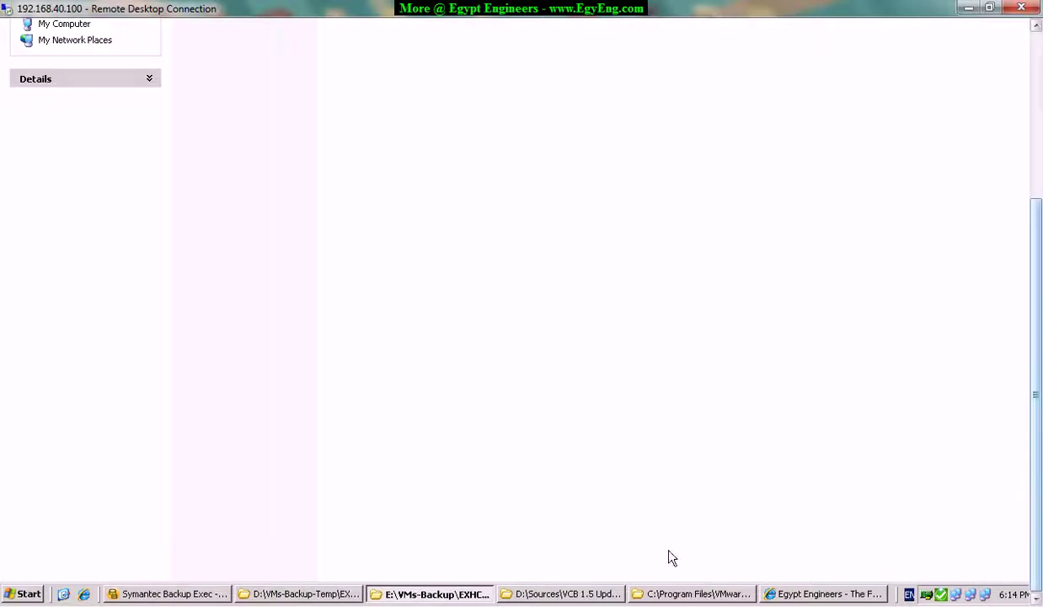
click(305, 594)
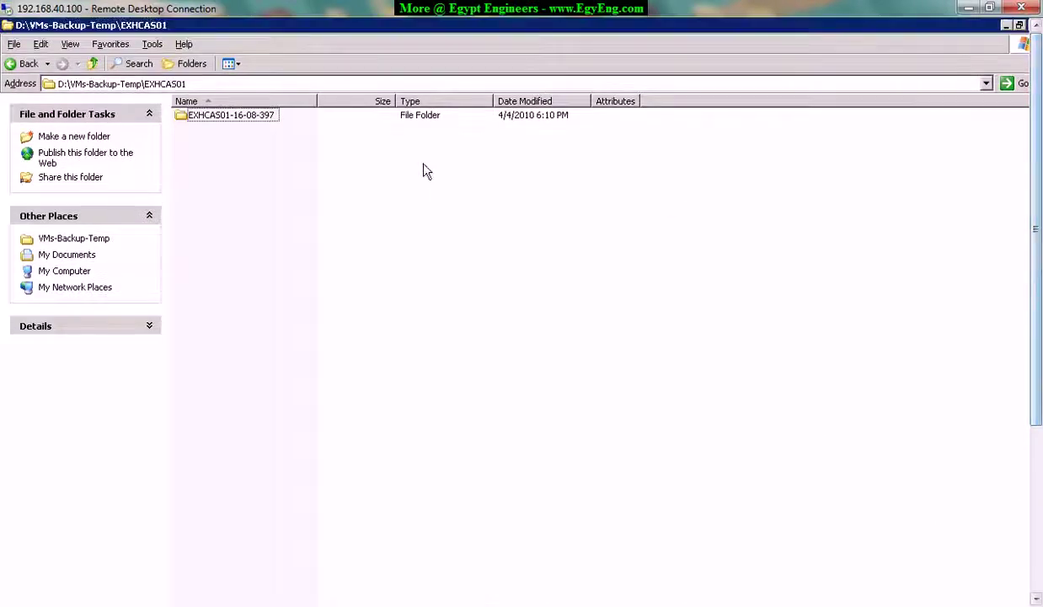
double_click(253, 115)
drag(1038, 290, 1039, 442)
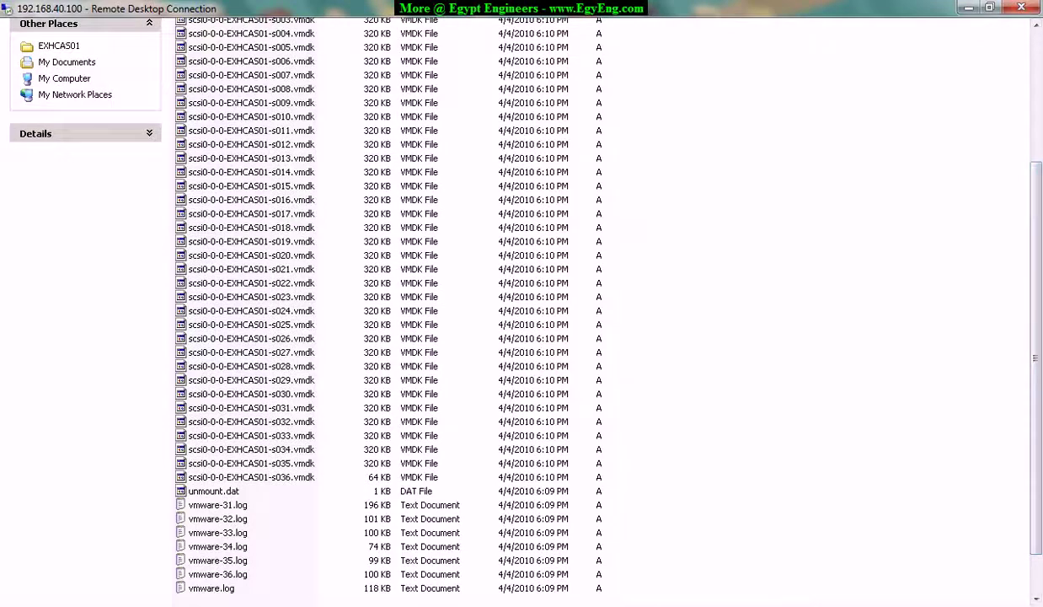
drag(1038, 357, 1038, 393)
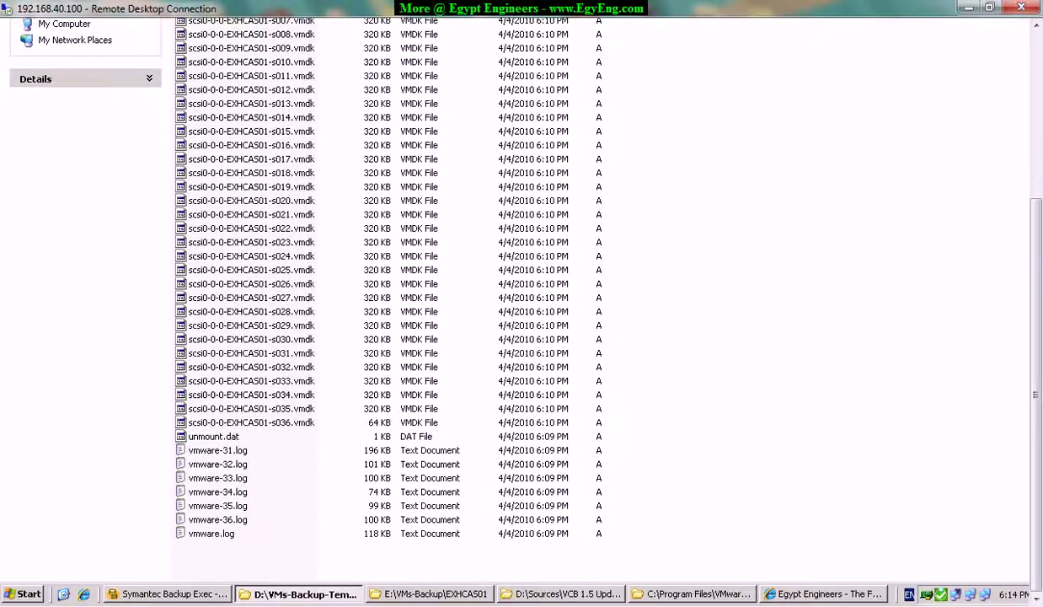
Review Folder.cfg, B2D000006.bkf, B2D000006.lck and IMG000011 in E:\VMs-Backup\EXHCAS01, then go up.
click(453, 594)
drag(1042, 490, 1041, 251)
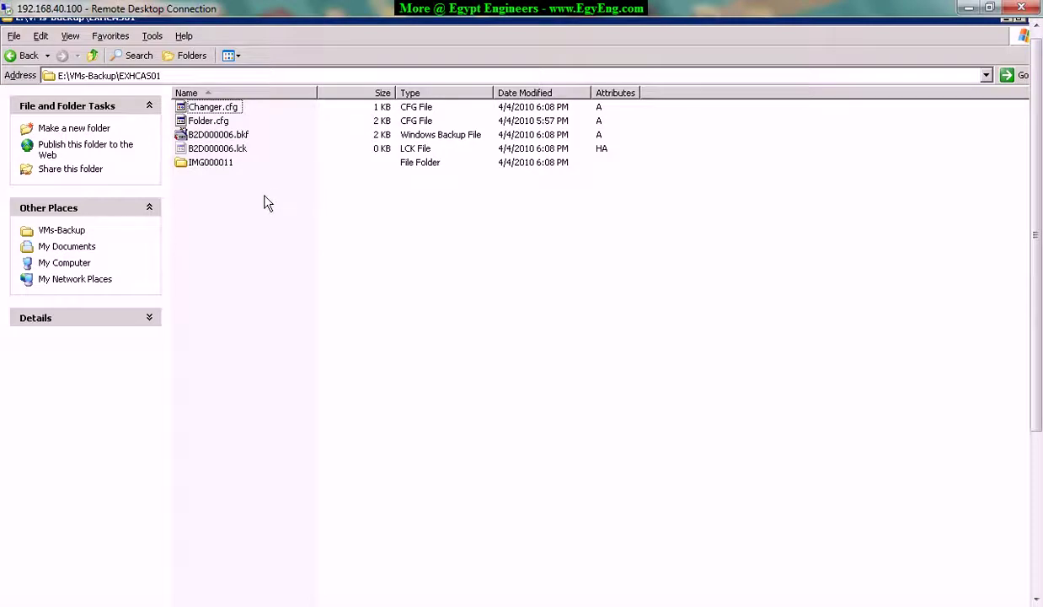
click(208, 120)
click(213, 134)
click(210, 148)
click(211, 162)
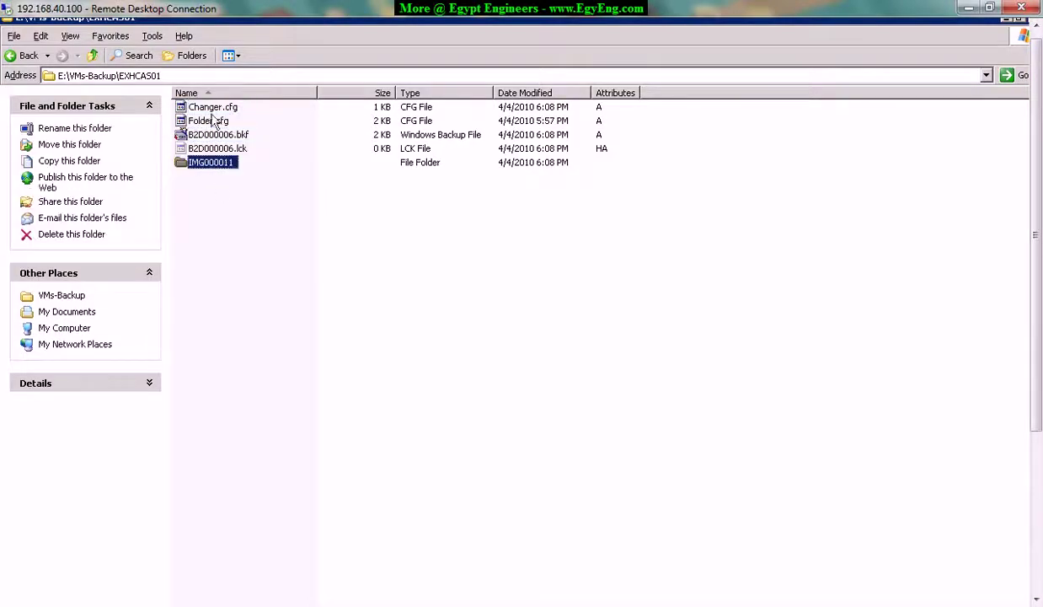
key(BackSpace)
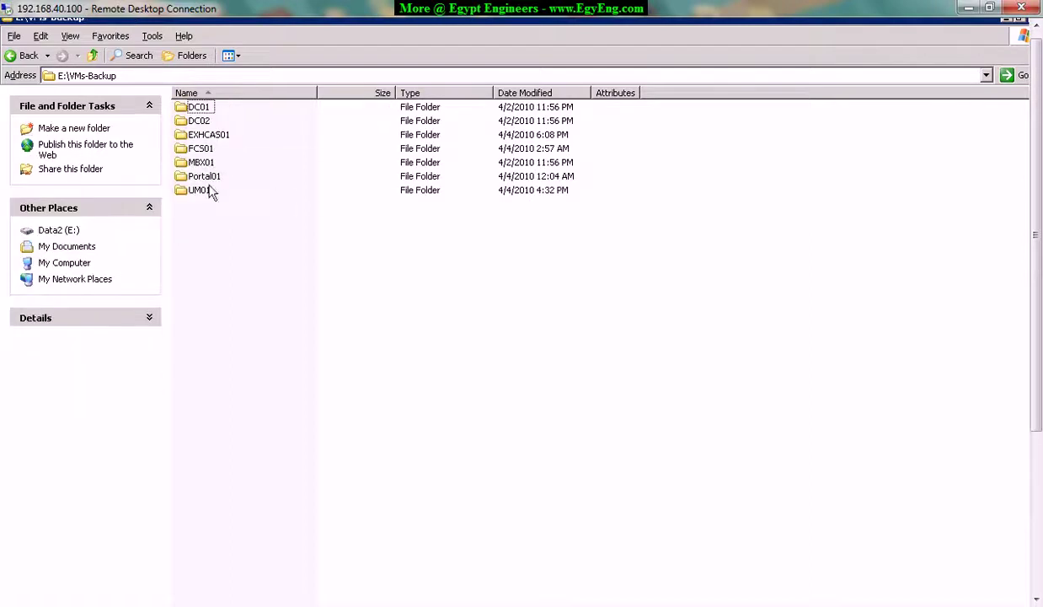
Select all four items in UM01 and read their 9.95 GB total in Properties.
double_click(202, 190)
drag(246, 233, 212, 91)
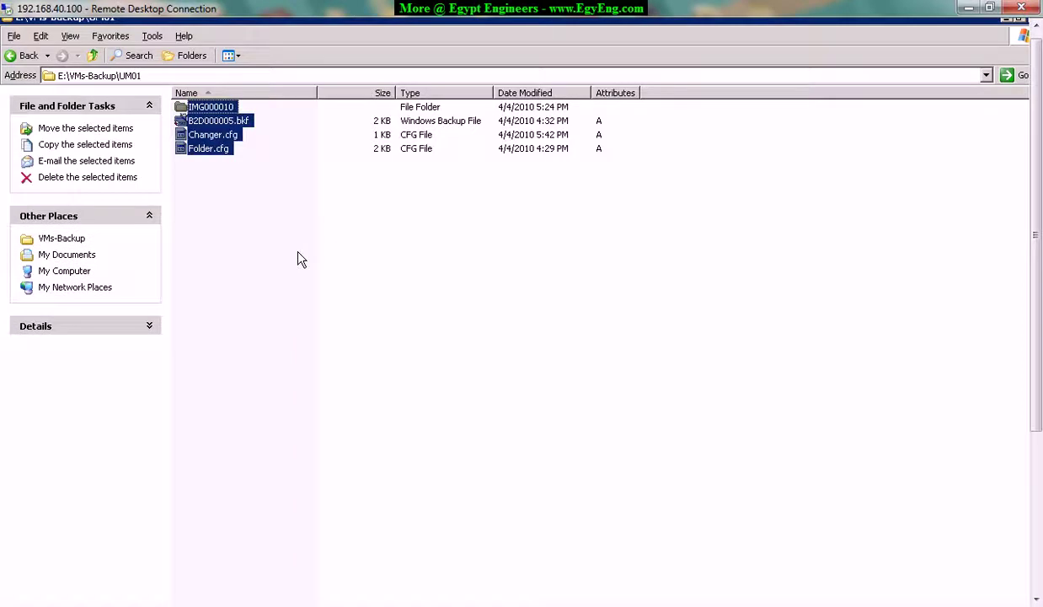
key(alt+Return)
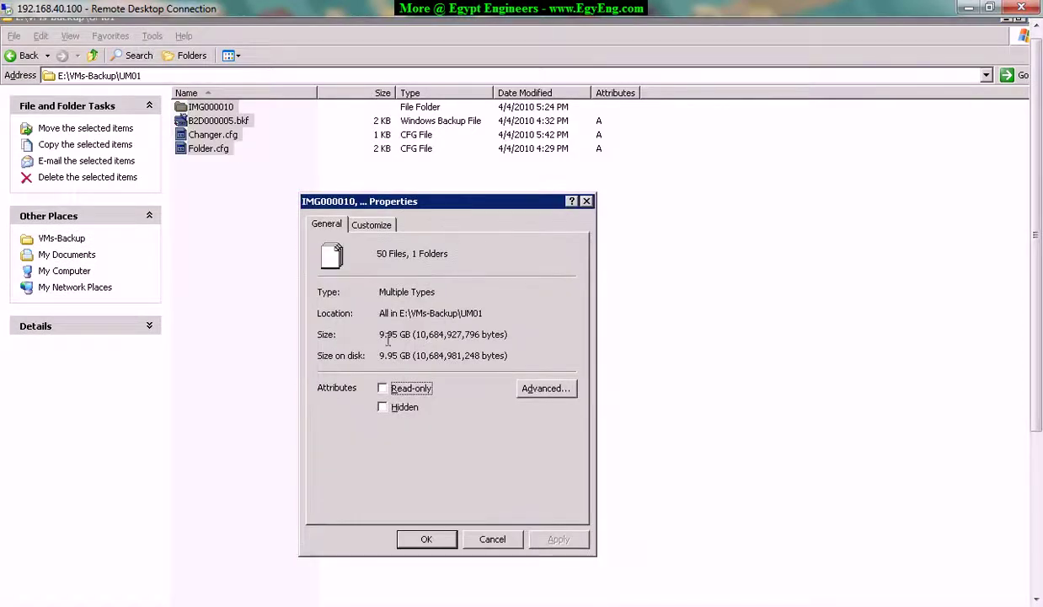
drag(380, 334, 339, 335)
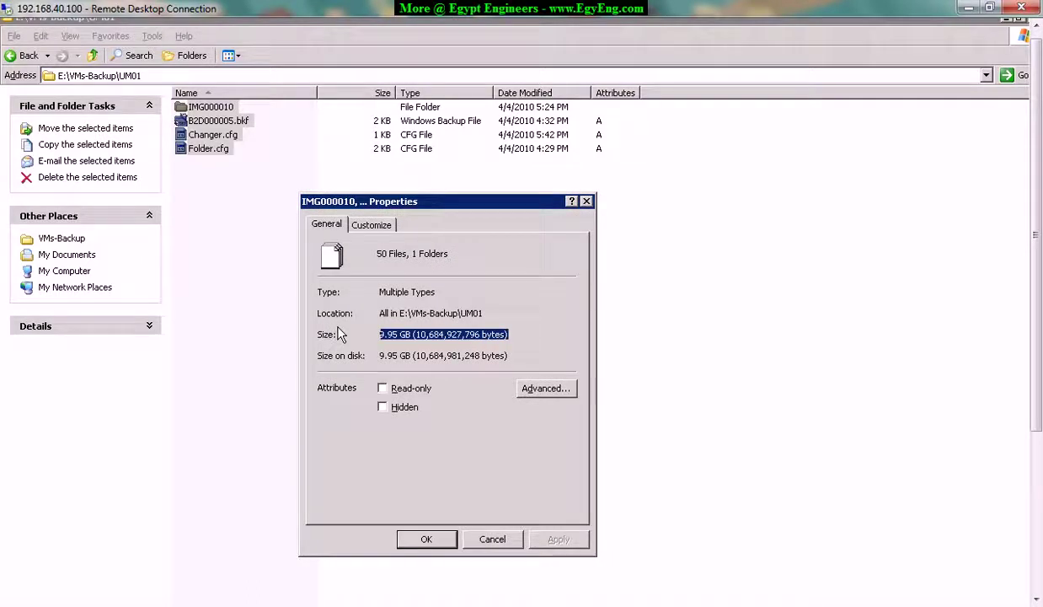
drag(518, 328, 336, 324)
click(521, 335)
drag(512, 331, 343, 335)
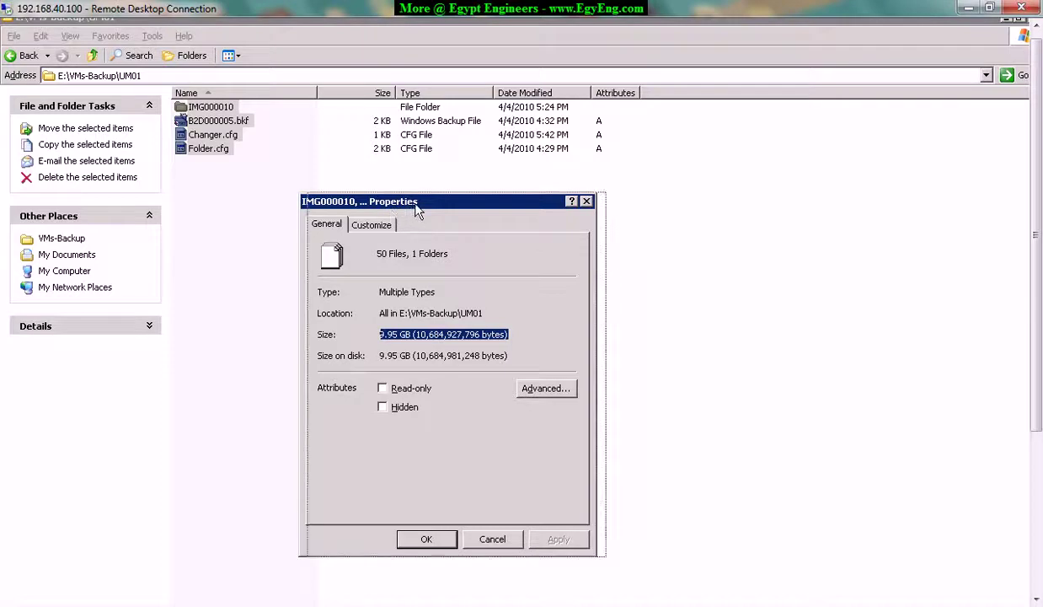
drag(391, 202, 411, 201)
click(513, 539)
drag(1038, 306, 1040, 464)
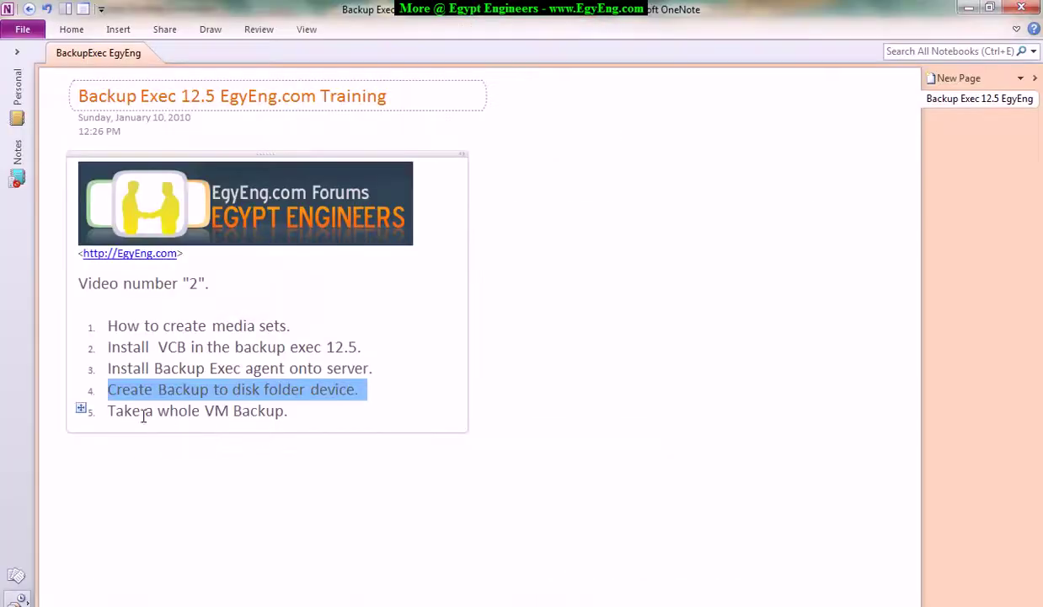
Highlight agenda item 5, 'Take a whole VM Backup', then switch to the EgyEng forum in Internet Explorer.
drag(108, 411, 291, 411)
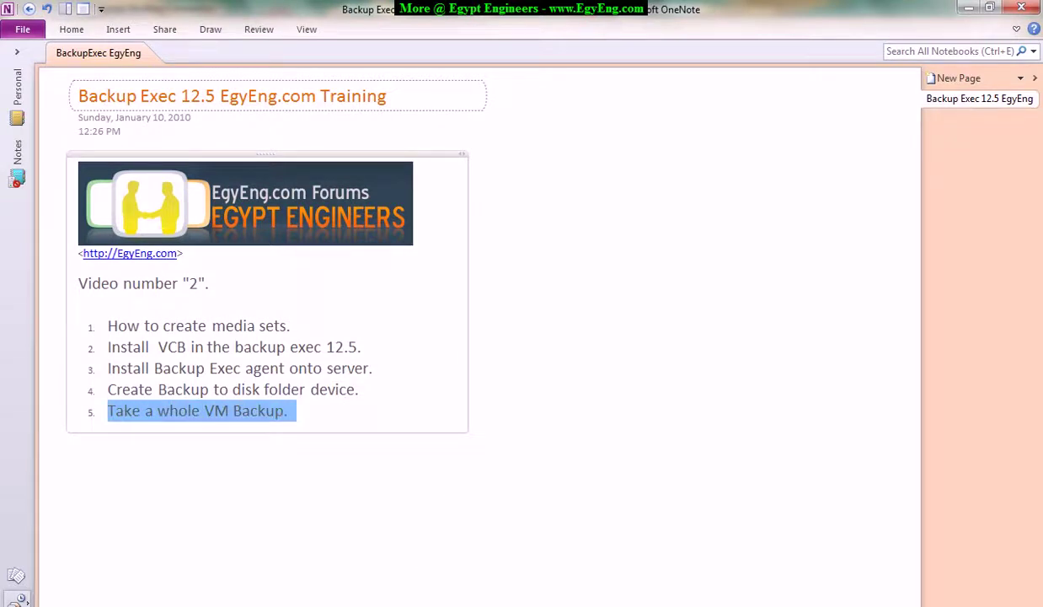
click(152, 556)
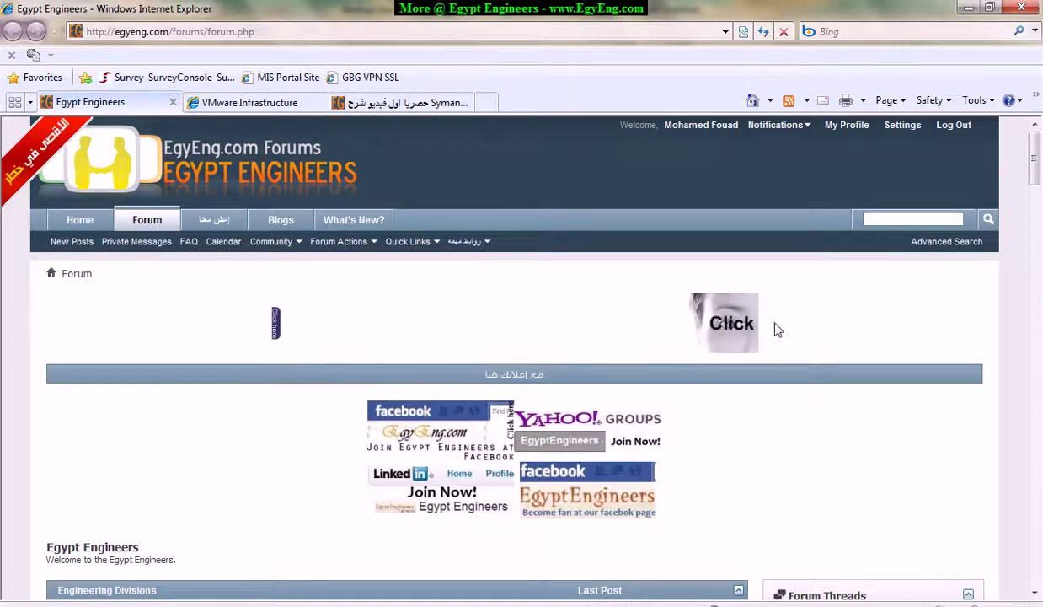
Open the Symantec Backup Exec 12.5 video thread on the EgyEng forum.
scroll(1041, 221, down, 9)
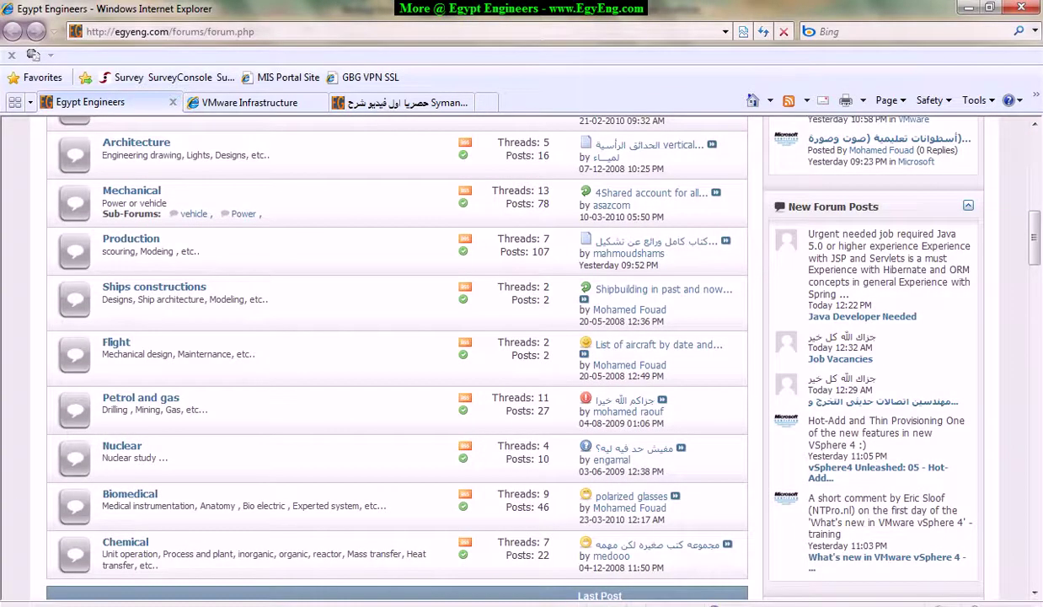
key(F9)
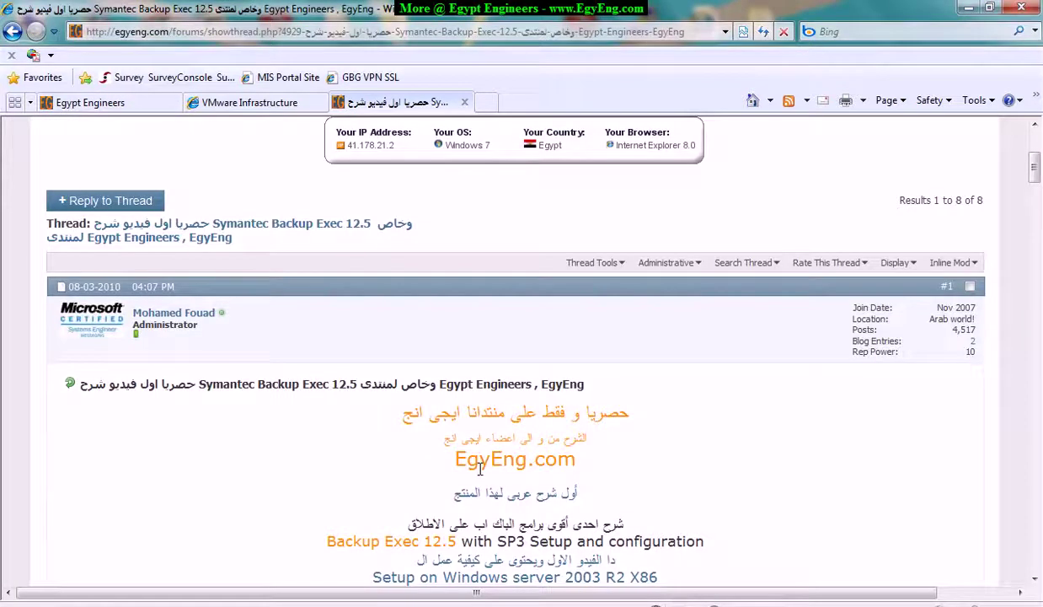
scroll(1038, 179, up, 3)
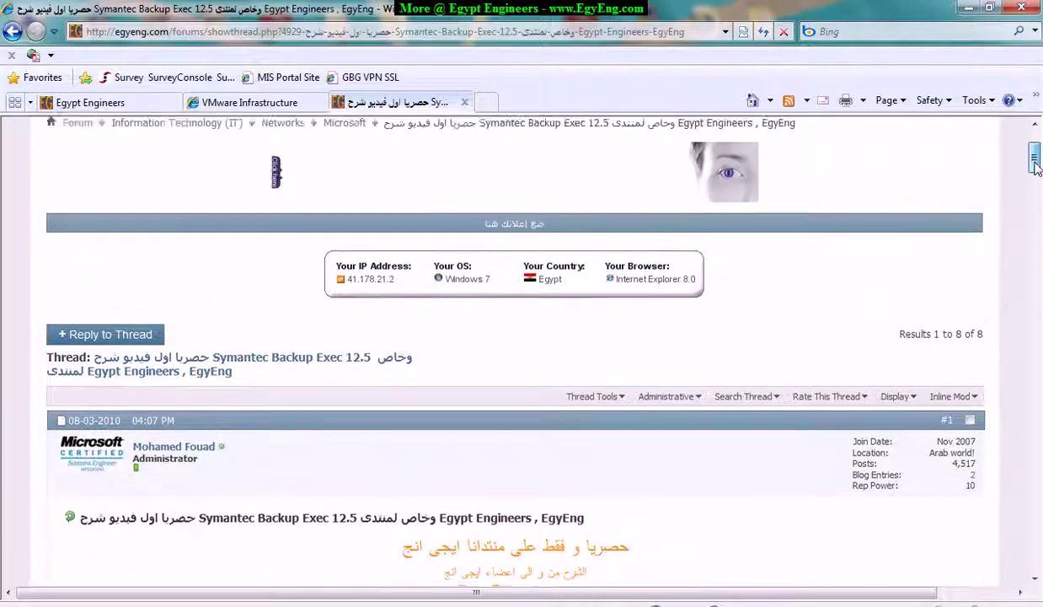
click(337, 35)
drag(337, 33, 684, 34)
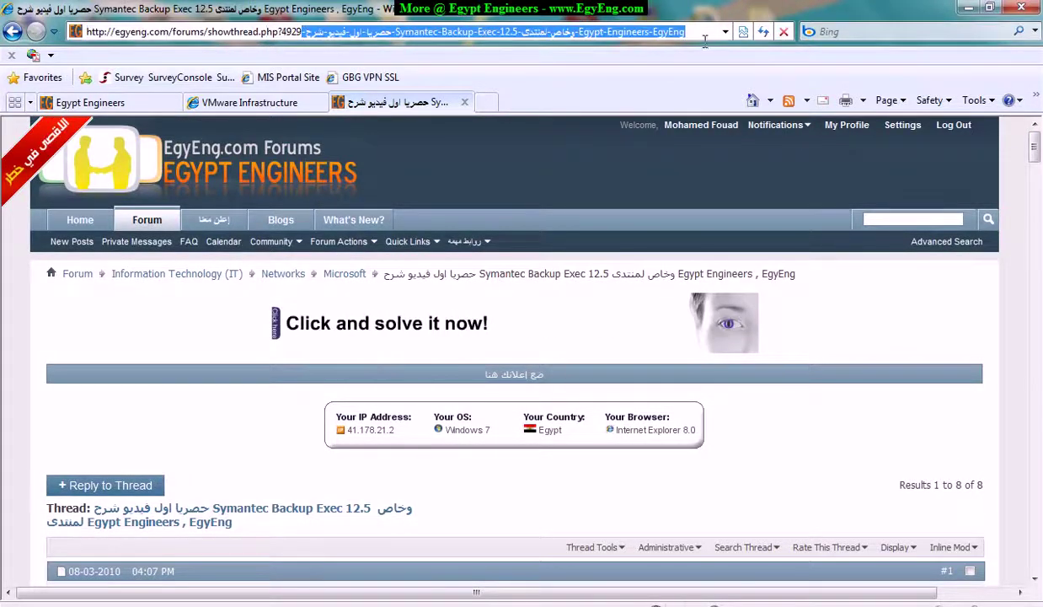
key(BackSpace)
key(BackSpace)
key(BackSpace)
text(92)
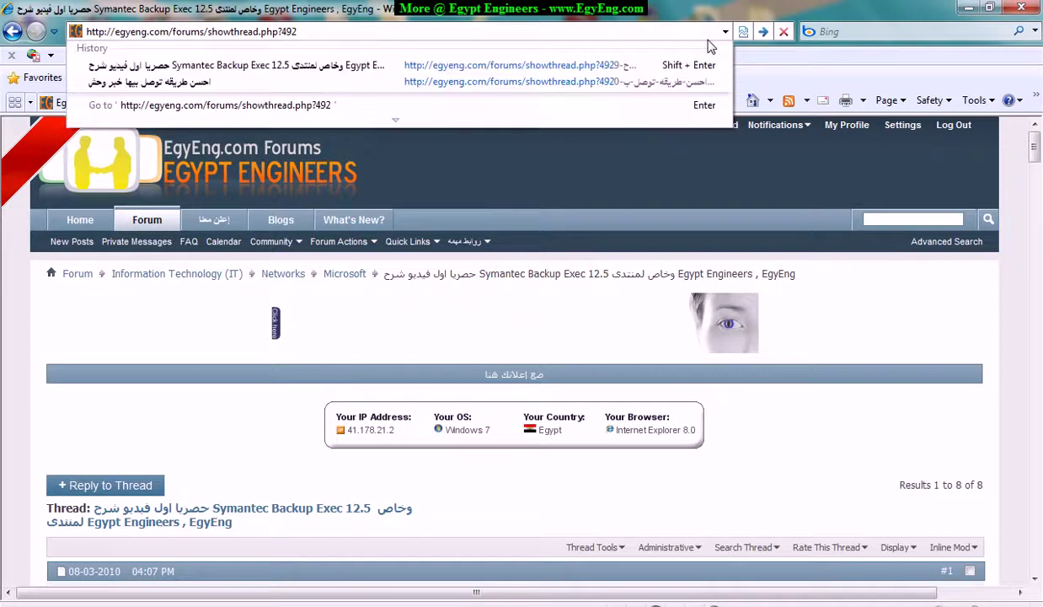
key(Return)
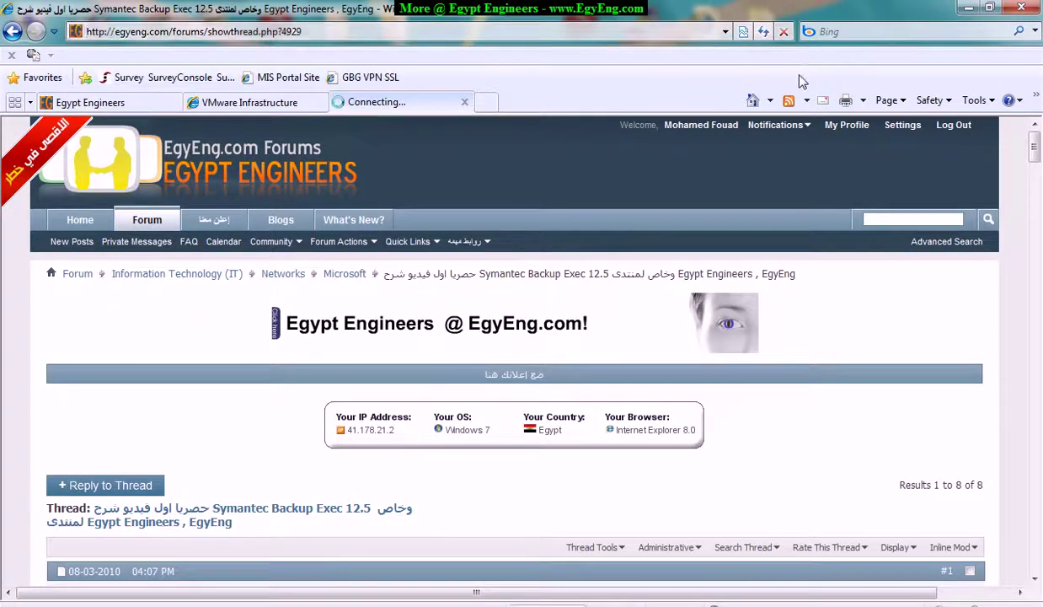
click(284, 32)
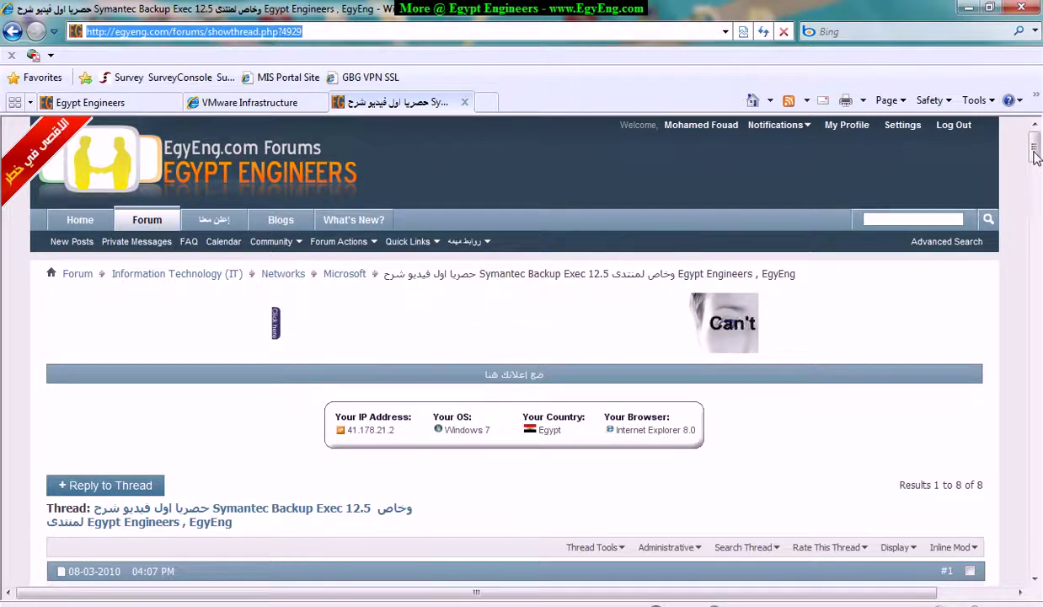
mouse_move(1034, 156)
mouse_down()
mouse_move(1040, 215)
mouse_move(1041, 123)
mouse_move(1041, 560)
mouse_move(1041, 139)
mouse_up()
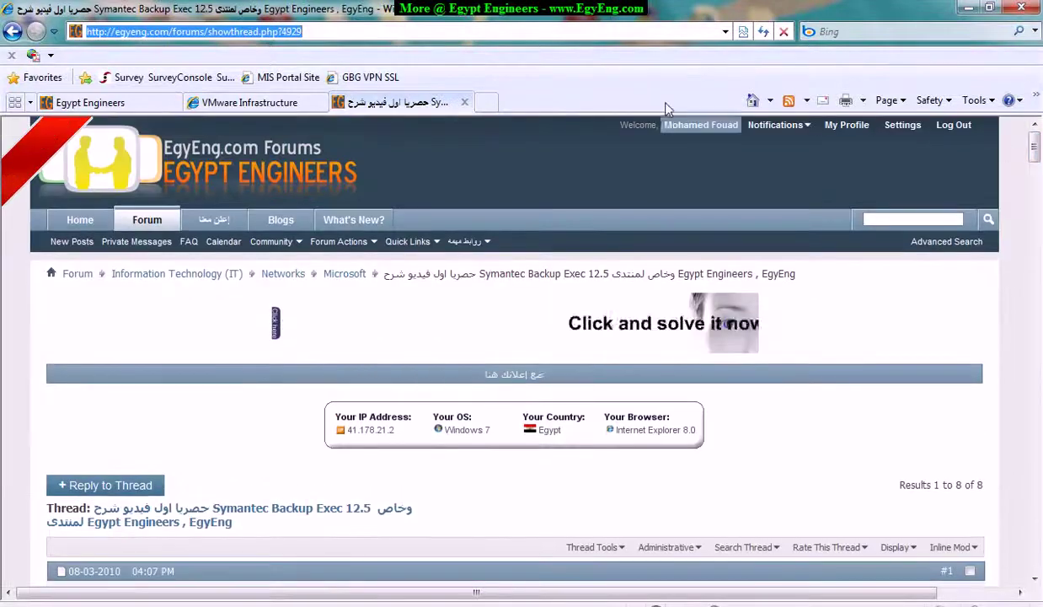